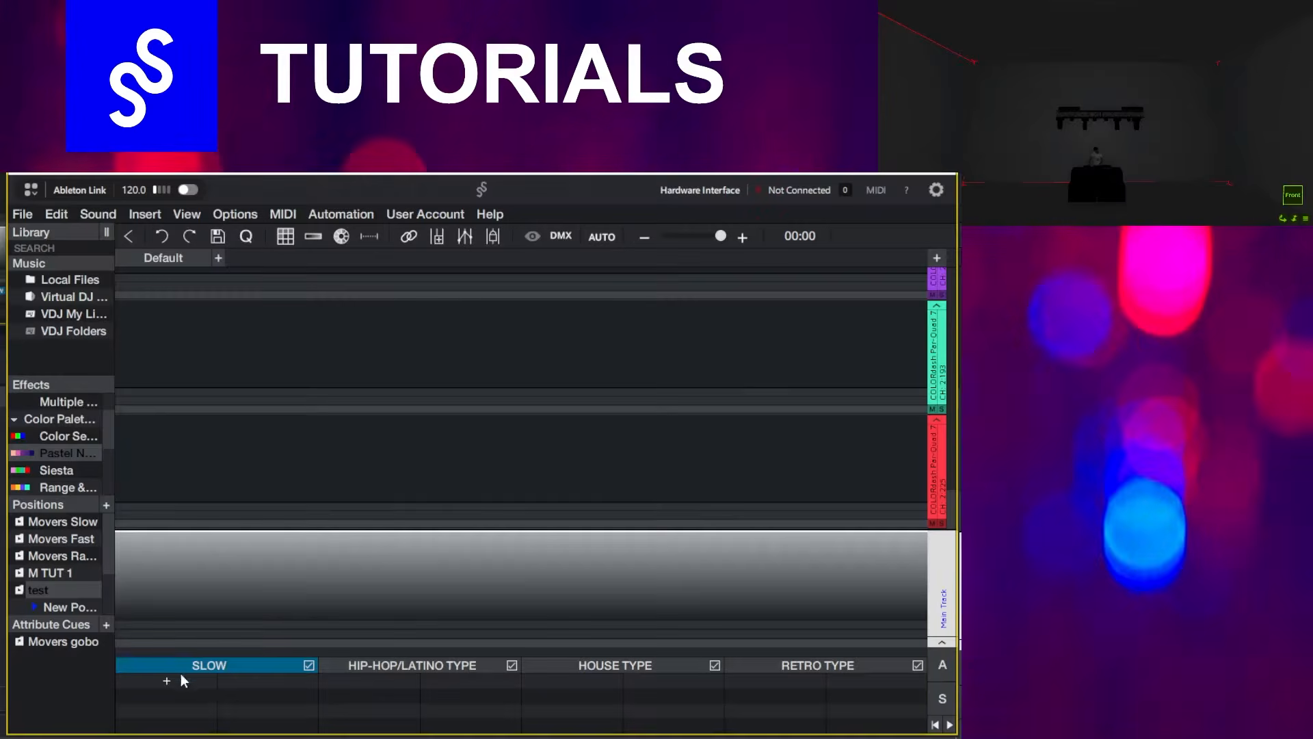
Add a new autoloop to the SLOW bank and fill the Main Track's whole color lane with white.
click(126, 680)
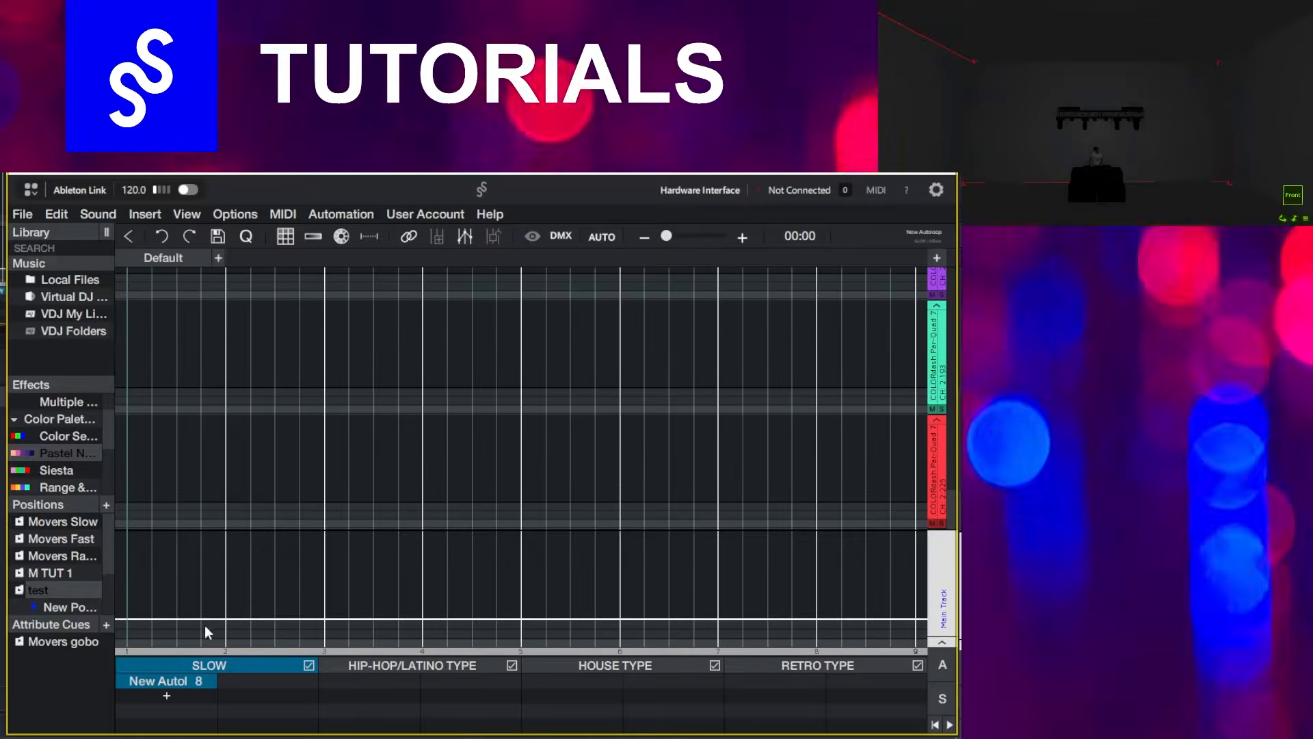
right_click(229, 624)
click(274, 634)
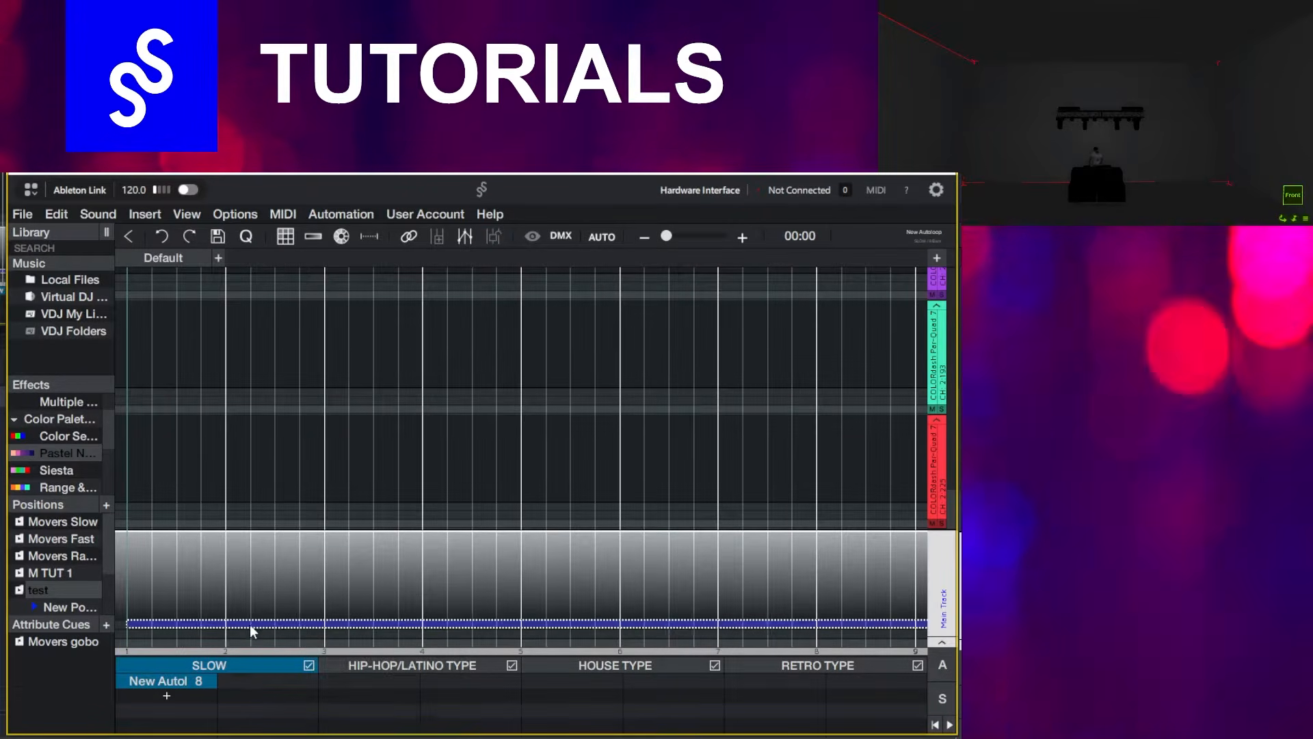
right_click(249, 624)
click(301, 381)
click(492, 345)
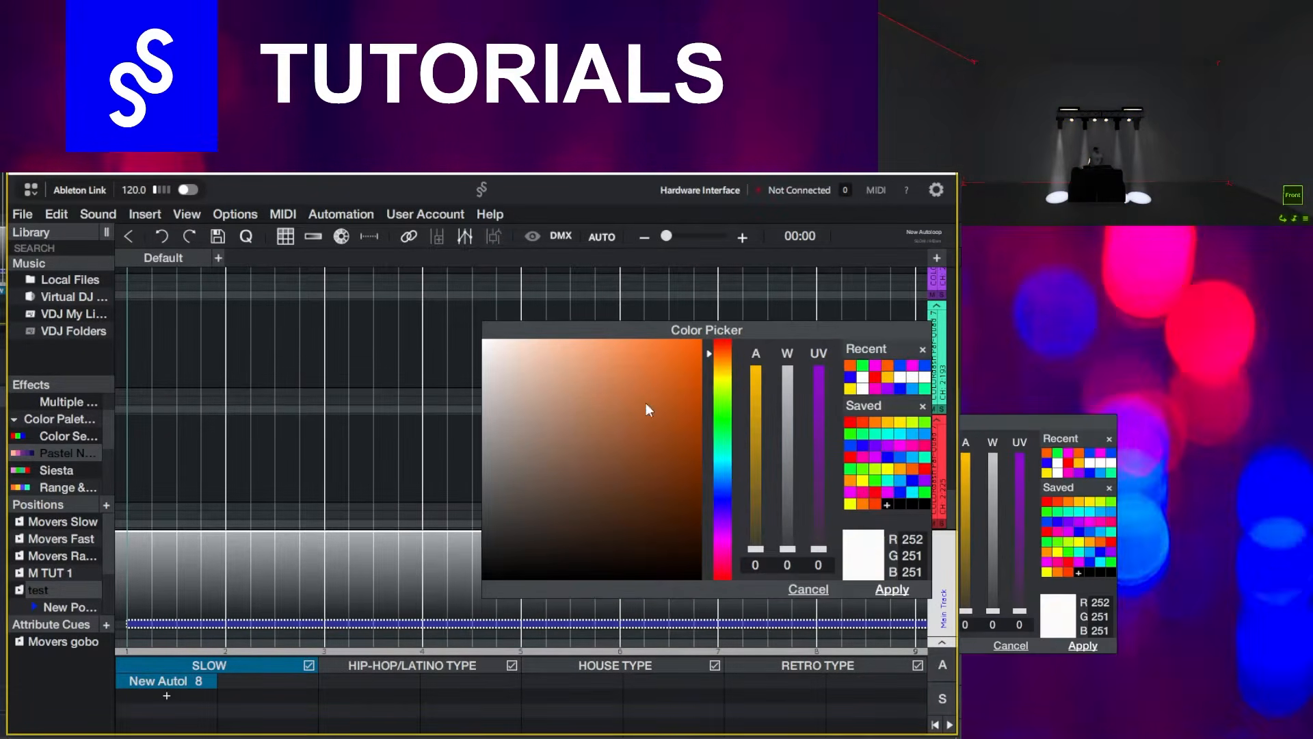
click(881, 588)
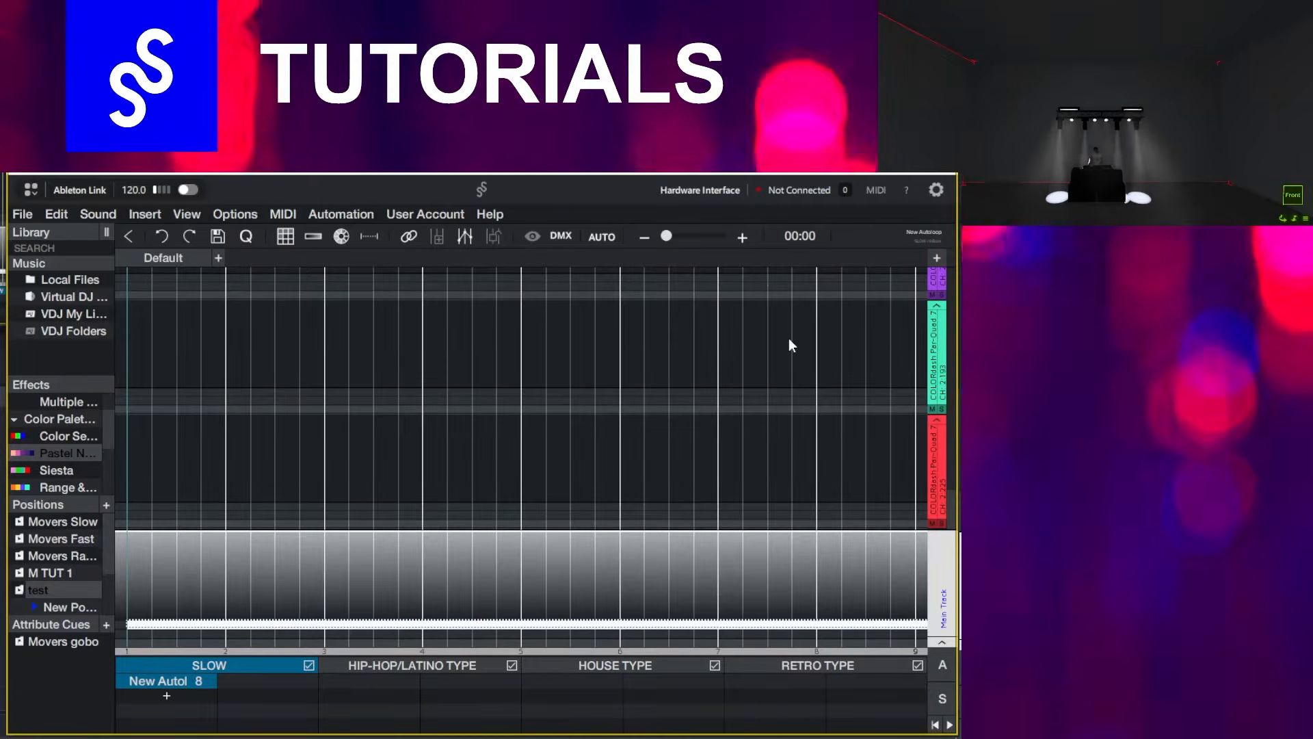
Create a position cue folder named FAST MOVEMENTS.
click(106, 506)
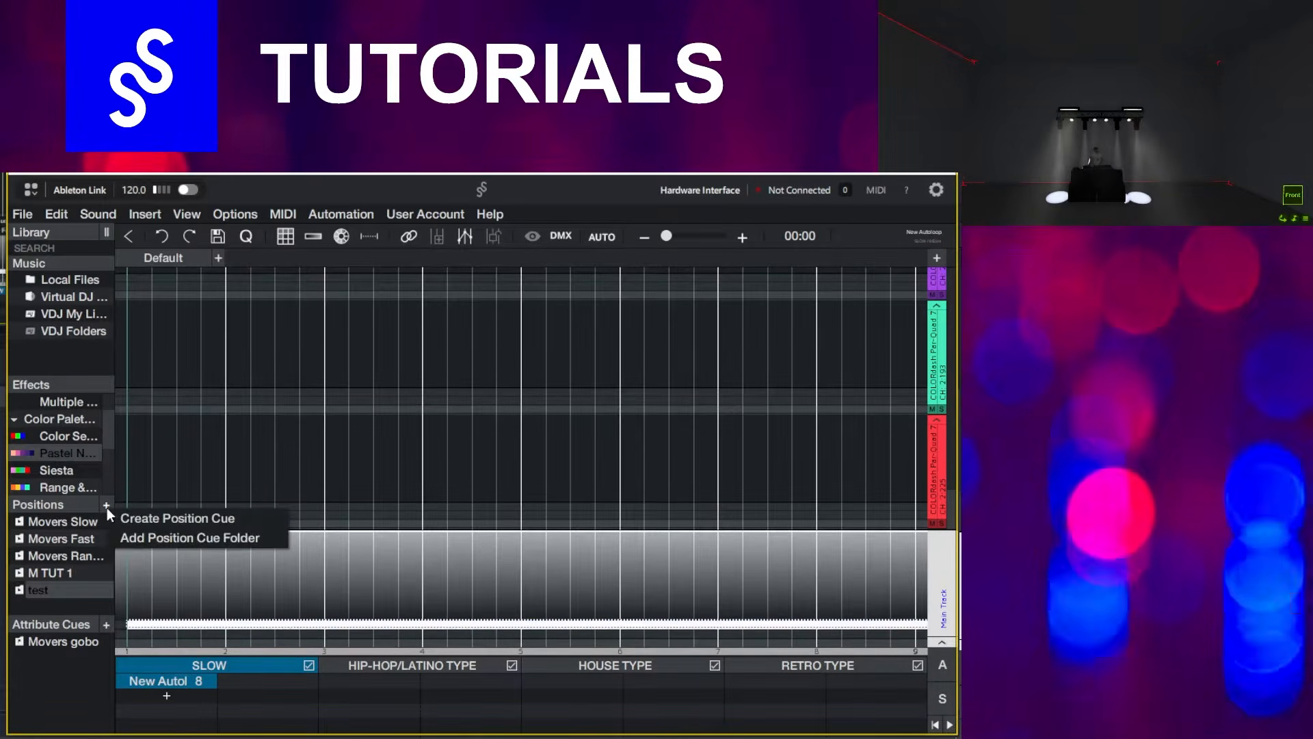
click(137, 537)
right_click(88, 603)
click(107, 631)
text(F)
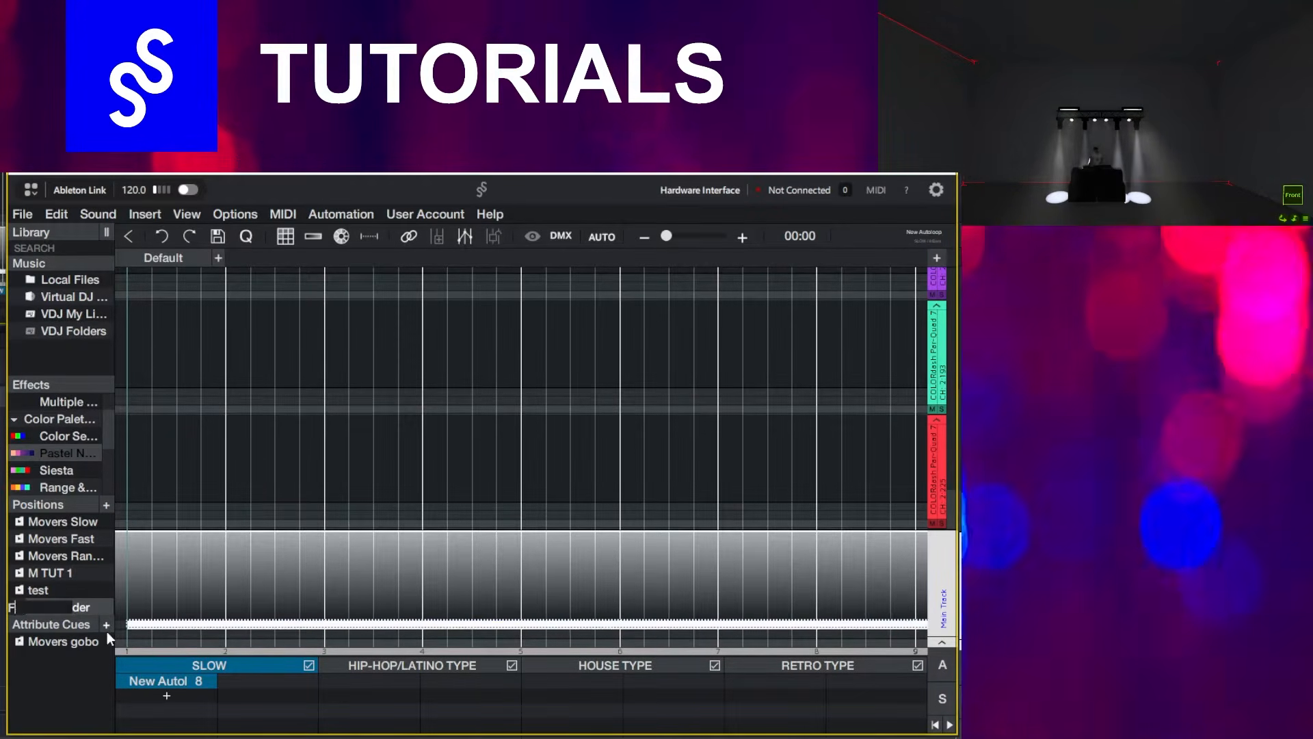
text(AST MOVEMENT)
key(Return)
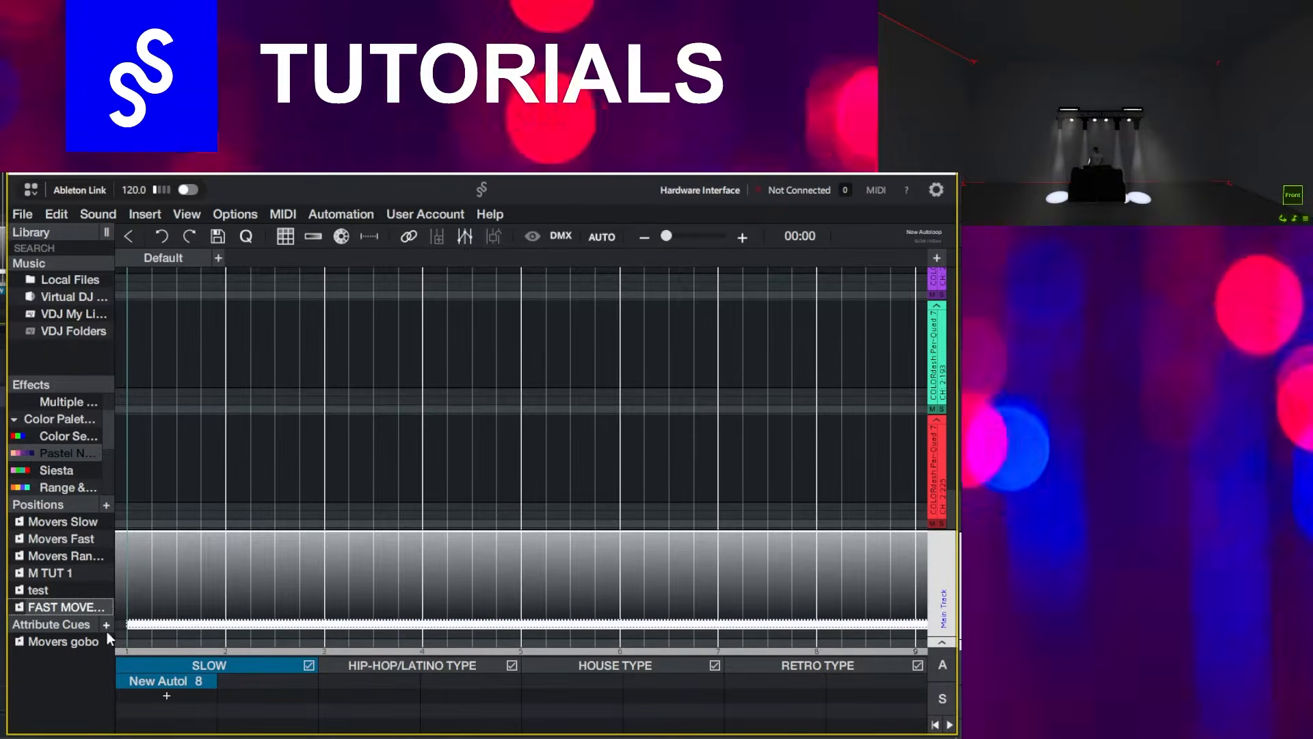
Create a position cue named FAST ONE and move it into the FAST MOVEMENTS folder.
click(97, 606)
click(106, 505)
click(125, 519)
scroll(99, 578, down, 1)
right_click(71, 601)
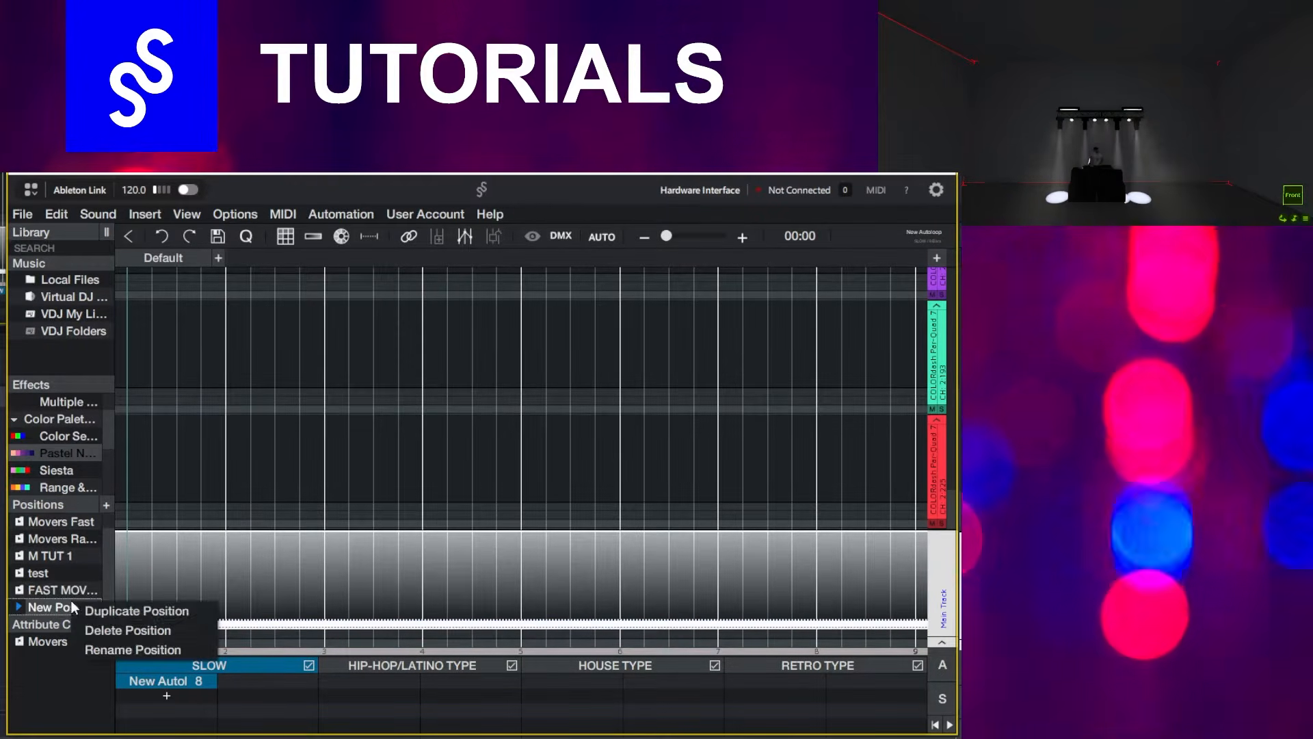
click(100, 646)
text(FAST ONE)
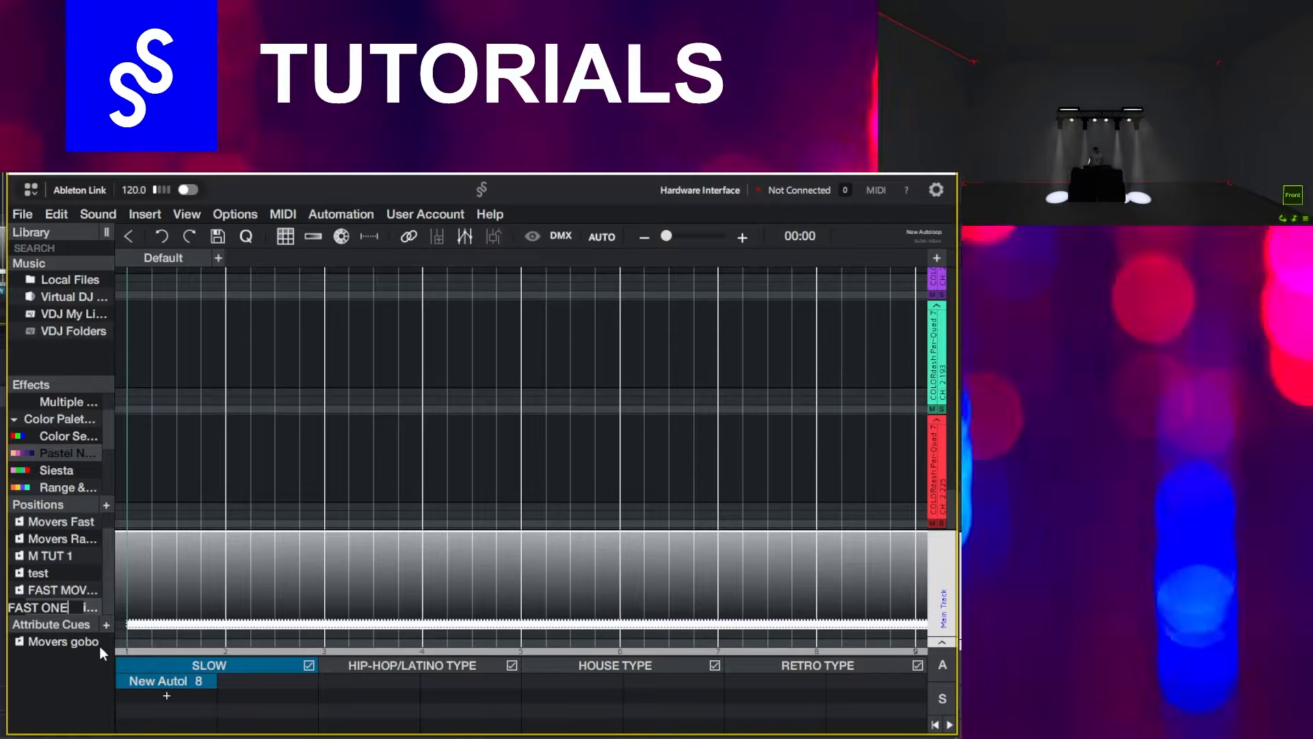
key(Return)
drag(75, 609, 67, 594)
double_click(57, 606)
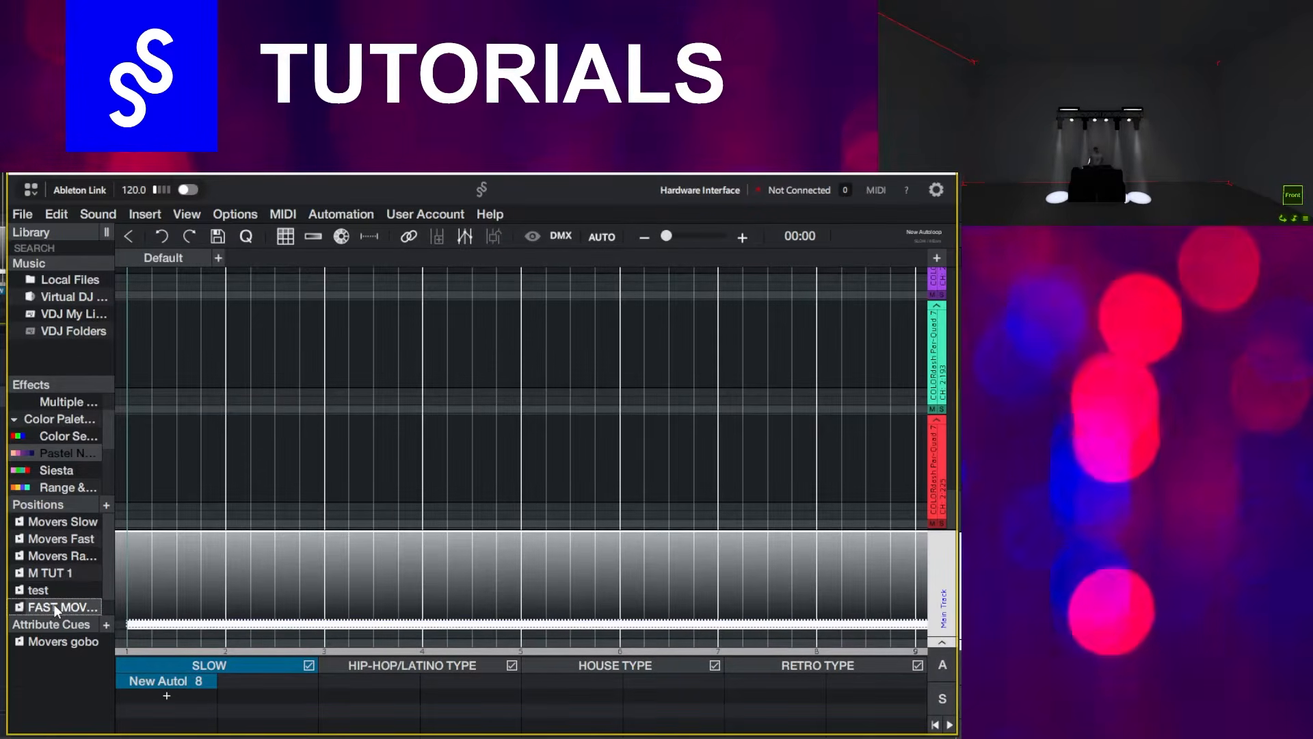
Hide the RGB fixtures in the track view and insert a group track named MOVERS.
click(532, 236)
click(538, 294)
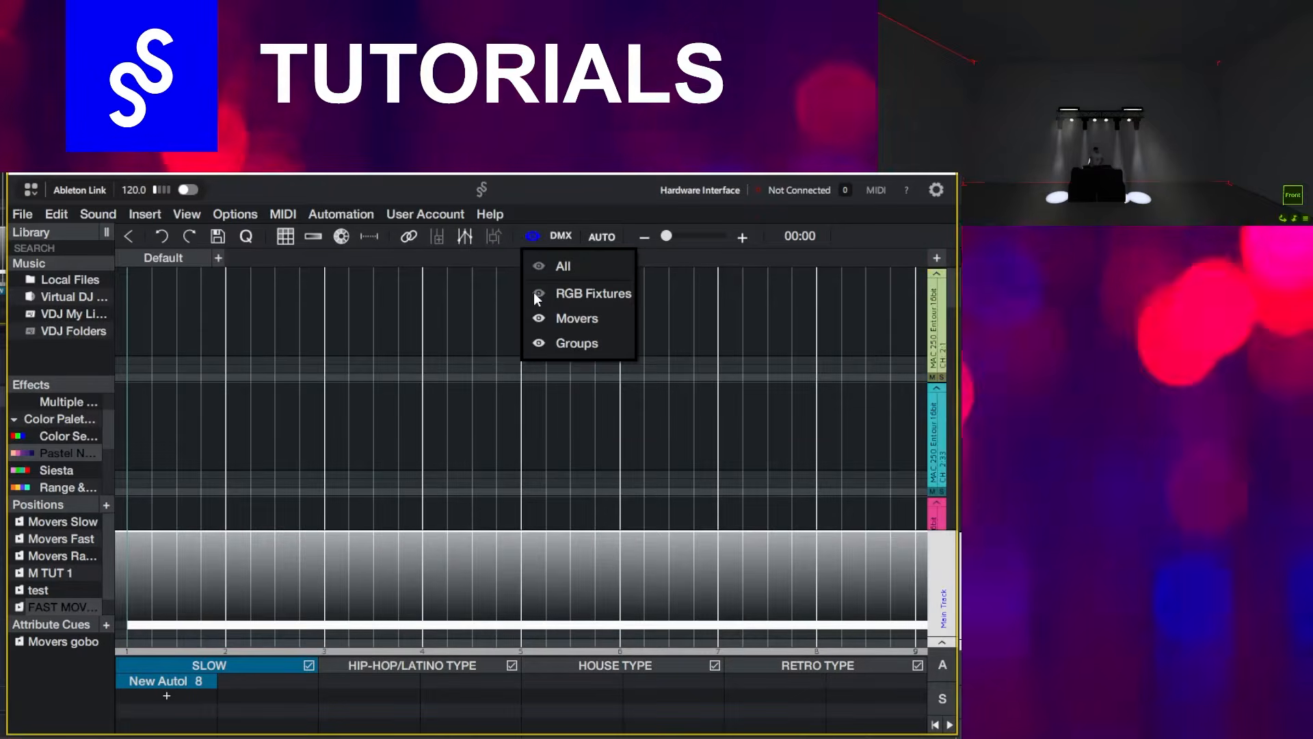
click(152, 216)
click(197, 253)
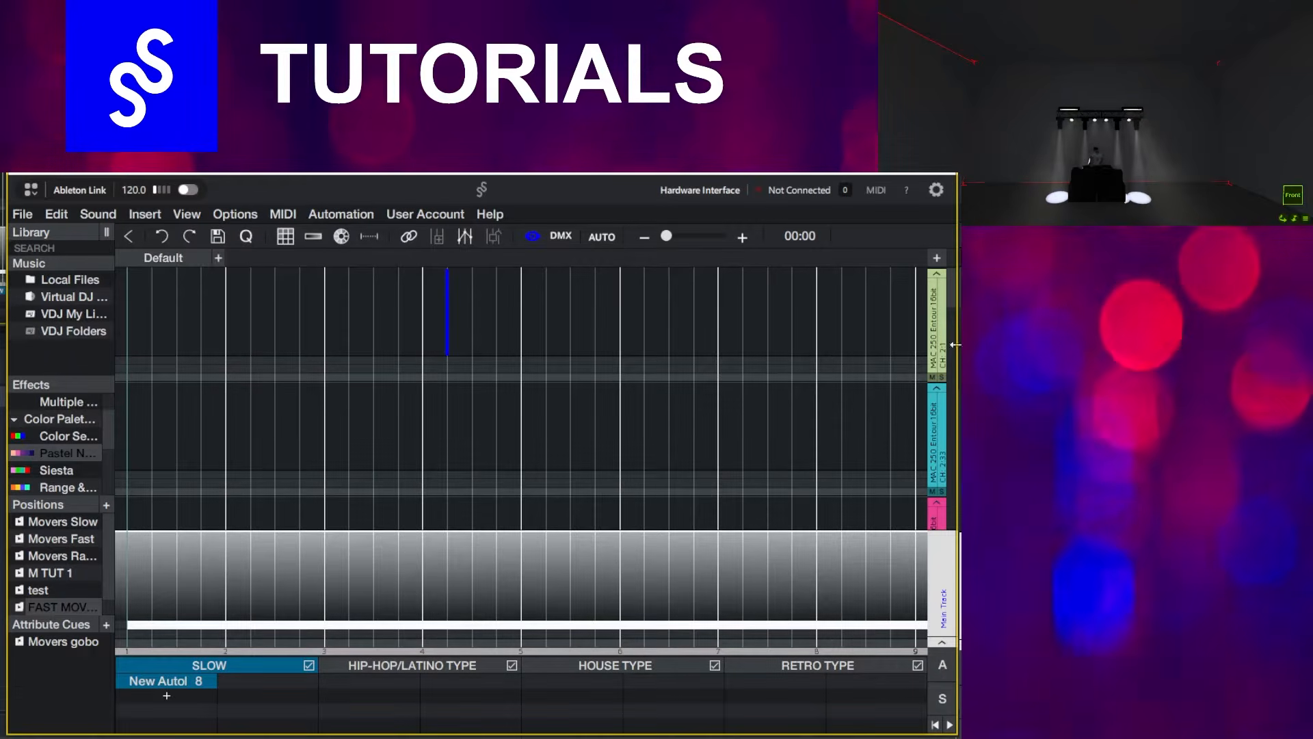
drag(951, 305, 951, 523)
double_click(932, 486)
drag(198, 288, 77, 292)
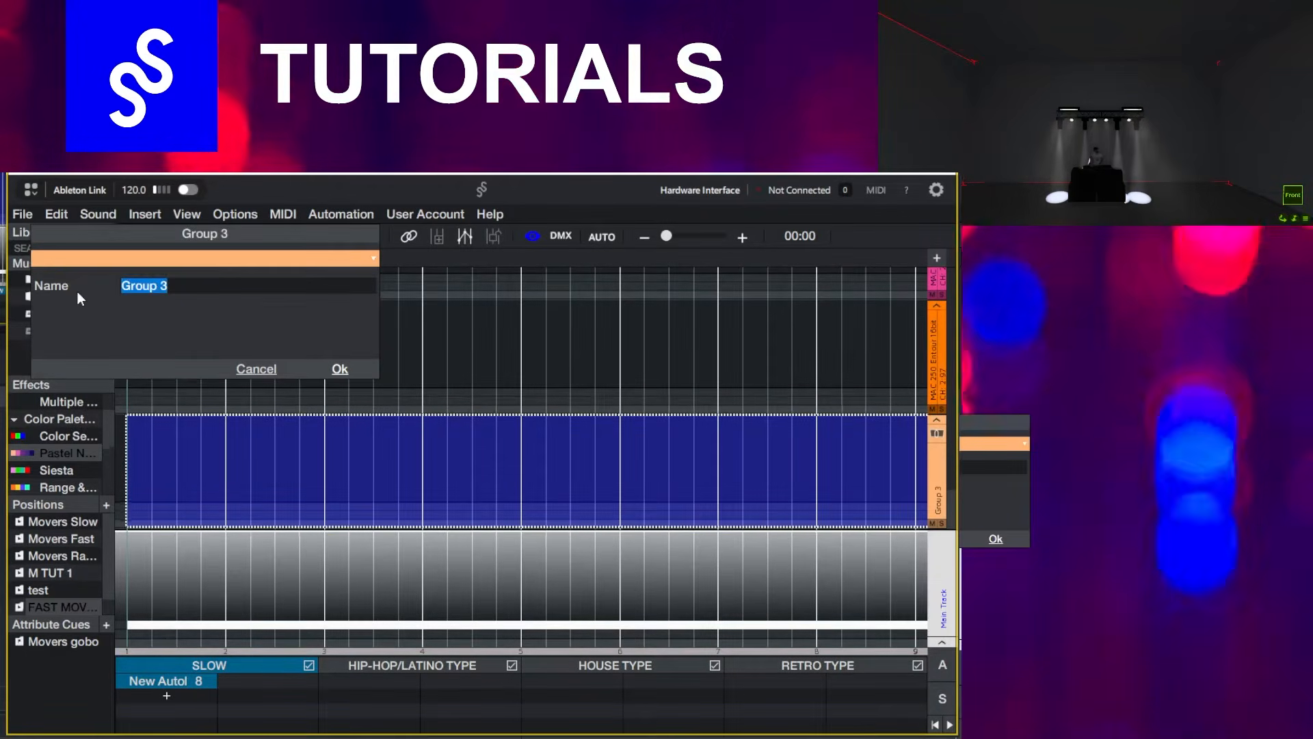
text(MOVERS)
key(Return)
Move all the MAC 250 Entour tracks into the MOVERS group and collapse the group.
scroll(871, 379, up, 5)
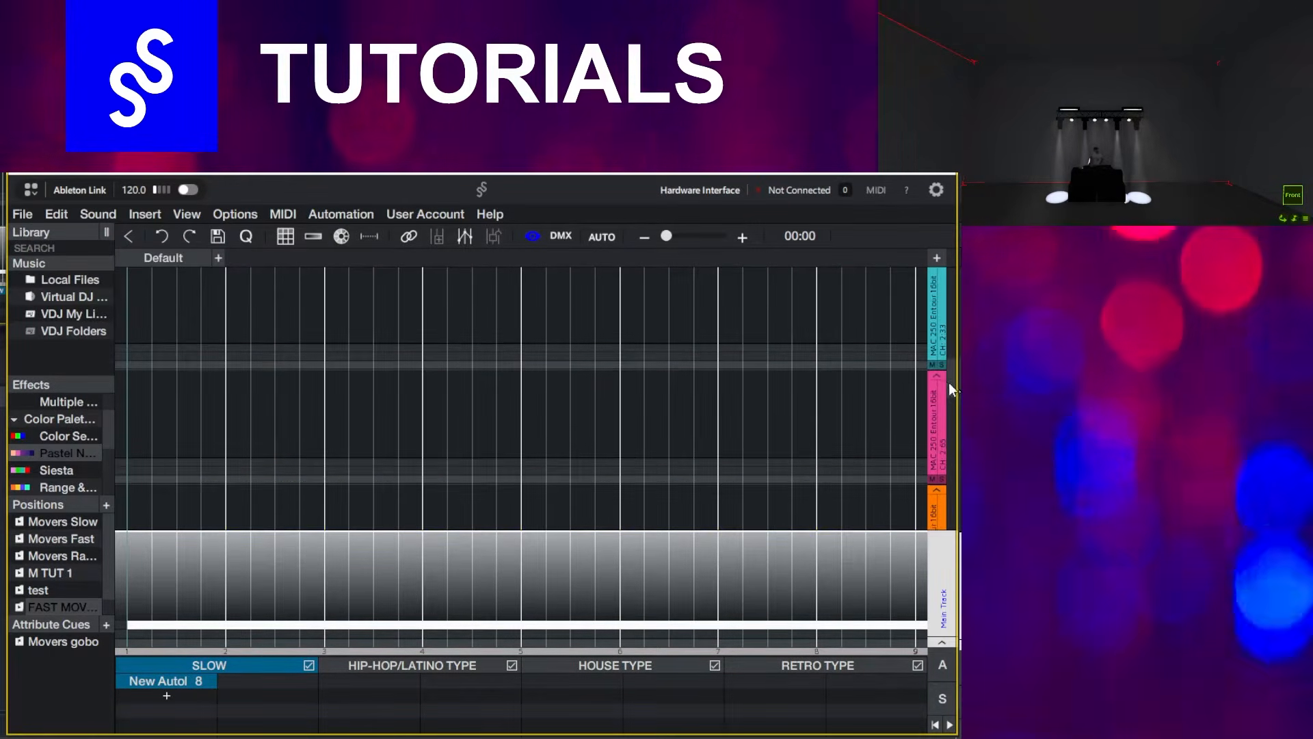
drag(949, 383, 950, 448)
click(938, 301)
shift+click(938, 446)
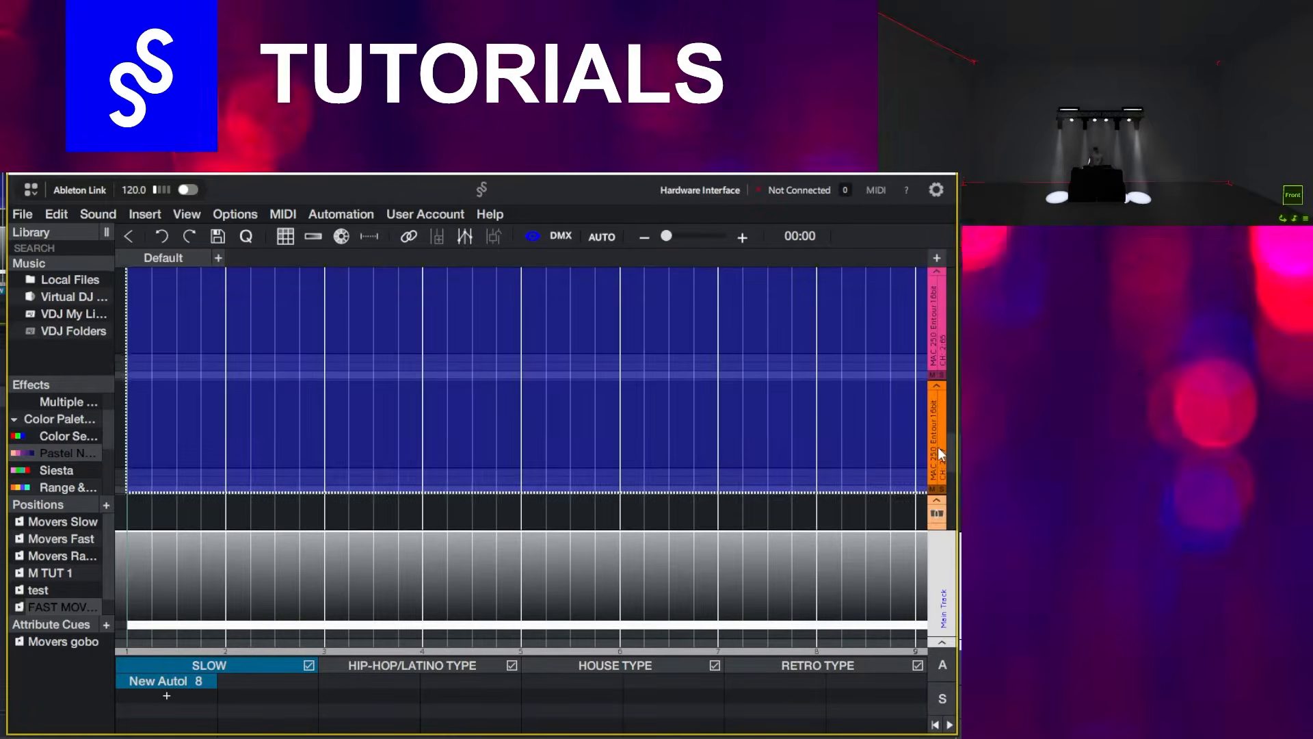
right_click(937, 446)
mouse_move(872, 463)
click(609, 499)
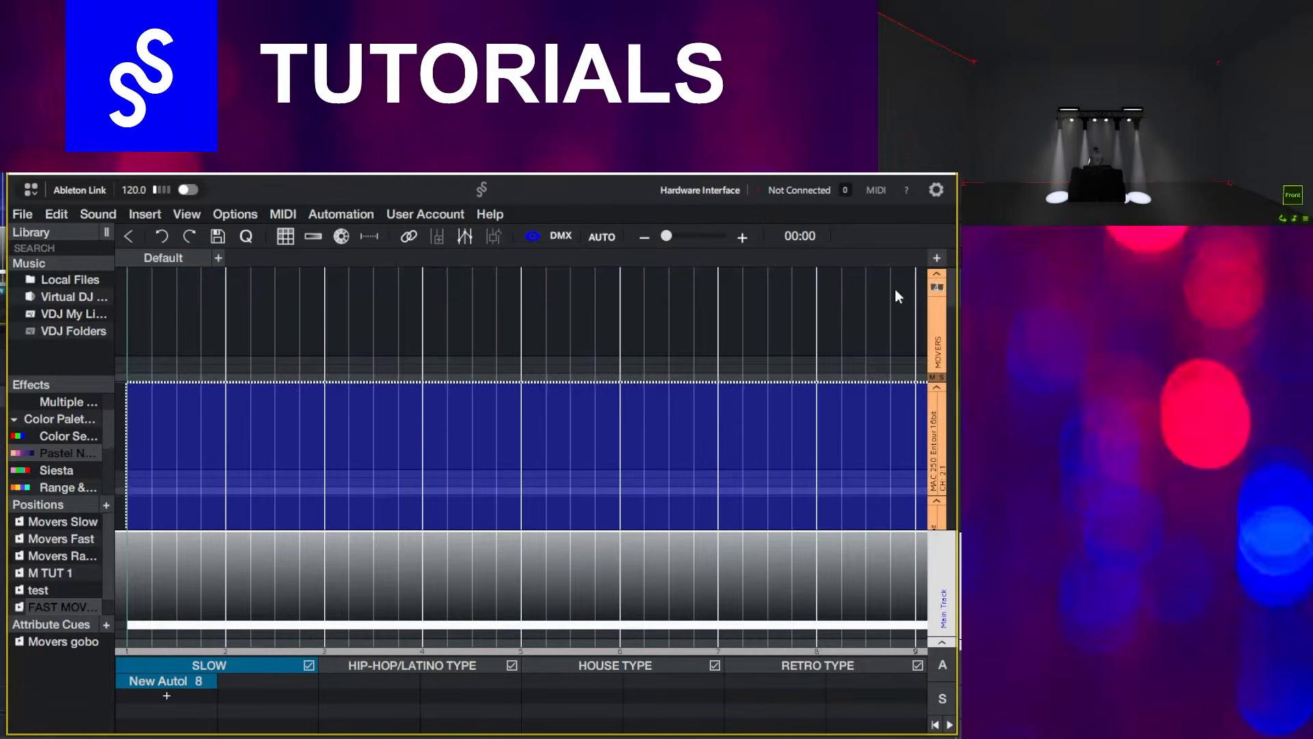
click(937, 287)
Show the RGB fixtures and hide the movers in the track view.
click(534, 237)
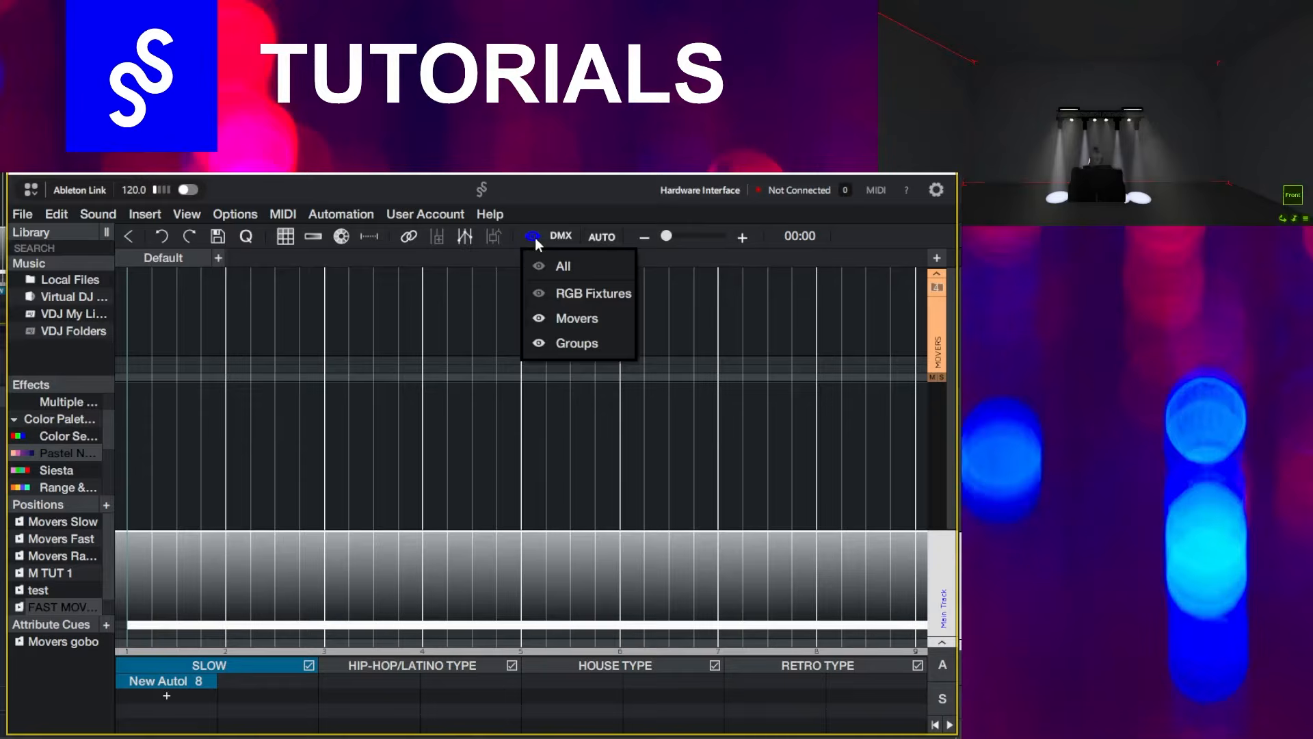
click(537, 294)
click(513, 326)
Insert a second group track named PAR LEDS and color it orange.
click(145, 218)
click(161, 253)
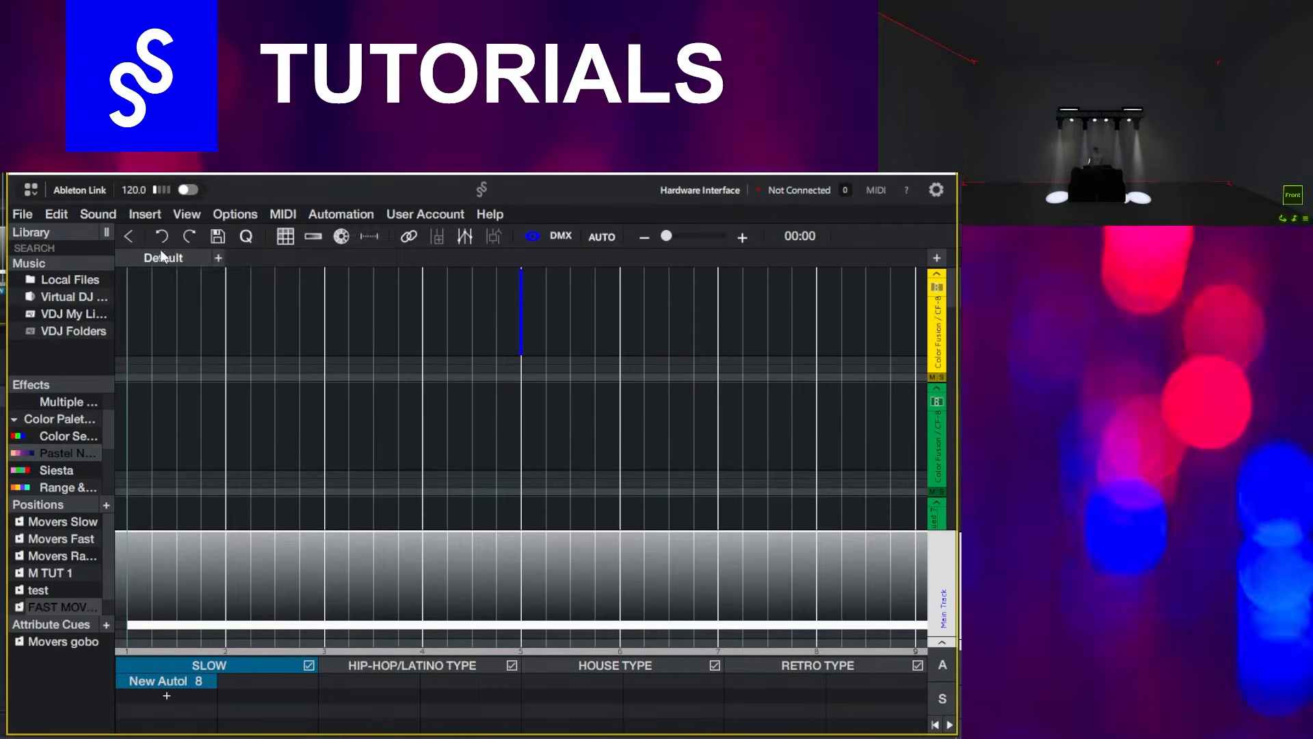
drag(952, 300, 949, 504)
double_click(939, 501)
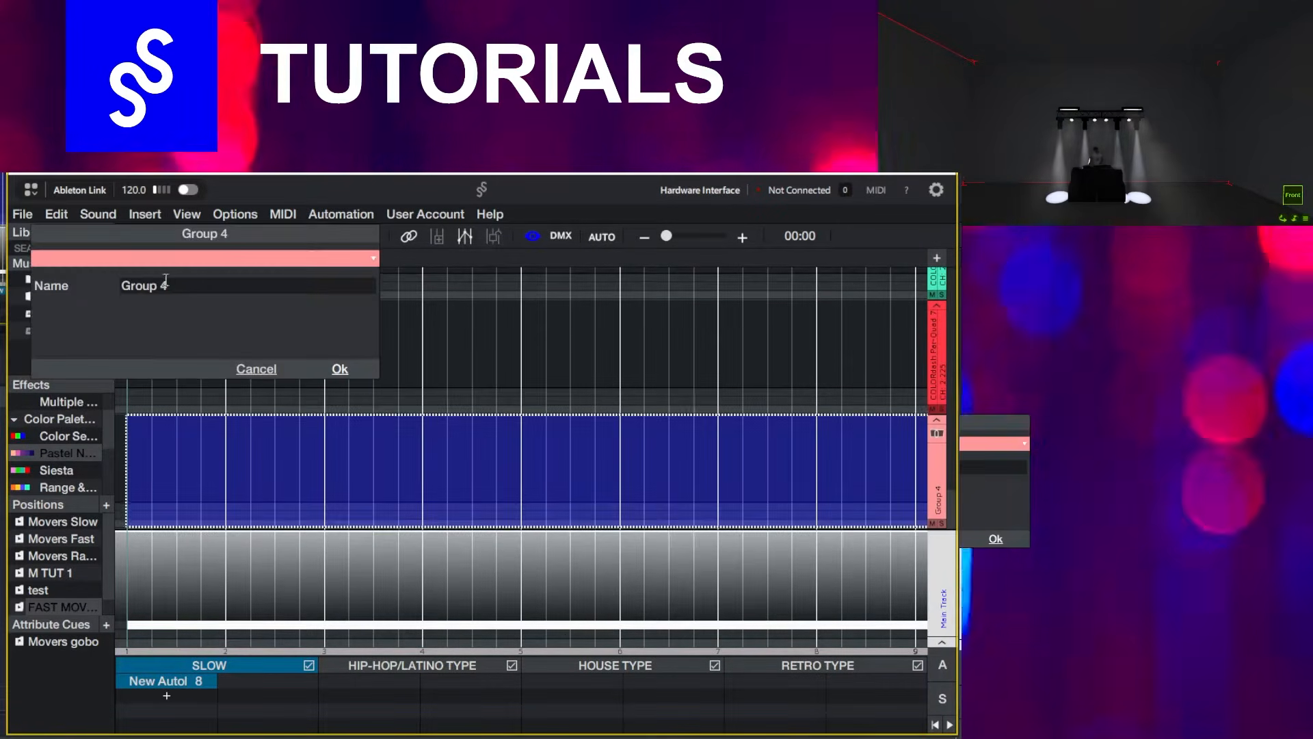
text(PAR LEDS)
click(184, 258)
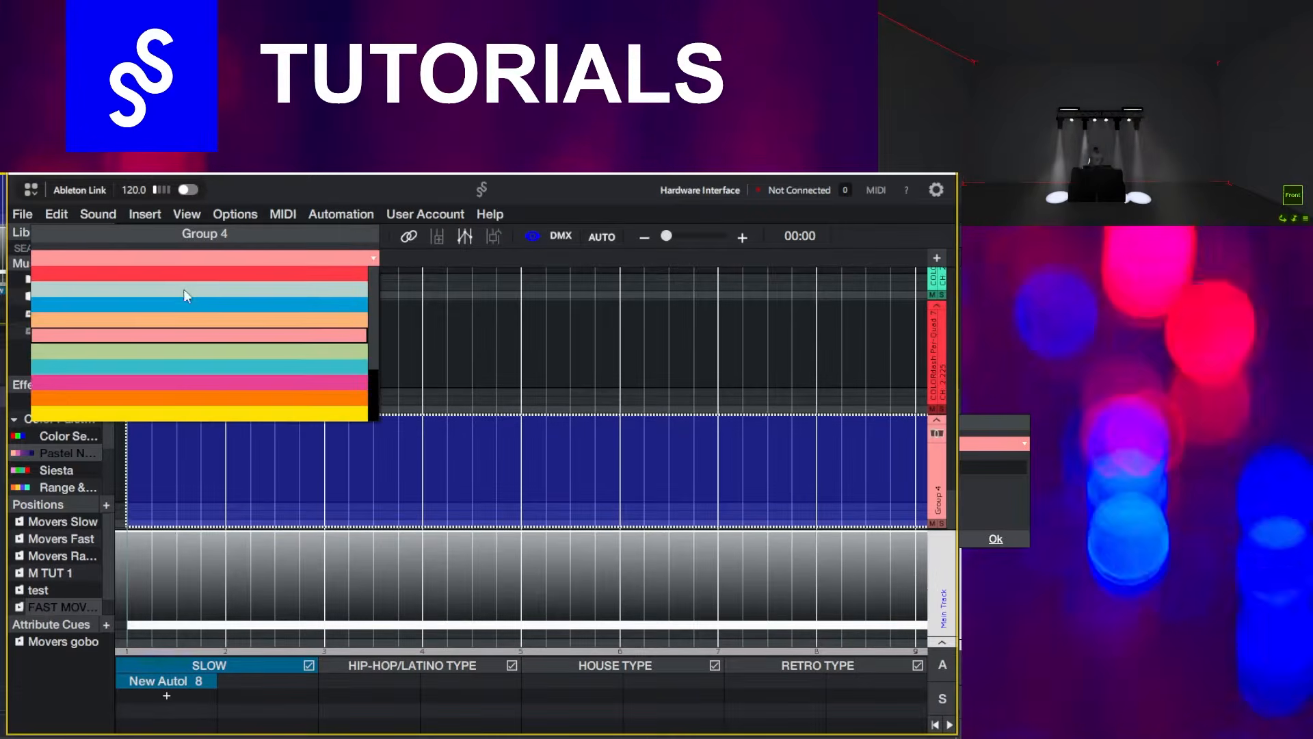
click(180, 397)
click(338, 369)
Move all the COLORdash Par-Quad tracks into the PAR LEDS group and collapse the group.
mouse_move(951, 501)
mouse_down()
mouse_move(951, 355)
mouse_move(955, 476)
mouse_up()
shift+click(937, 464)
right_click(937, 463)
mouse_move(841, 474)
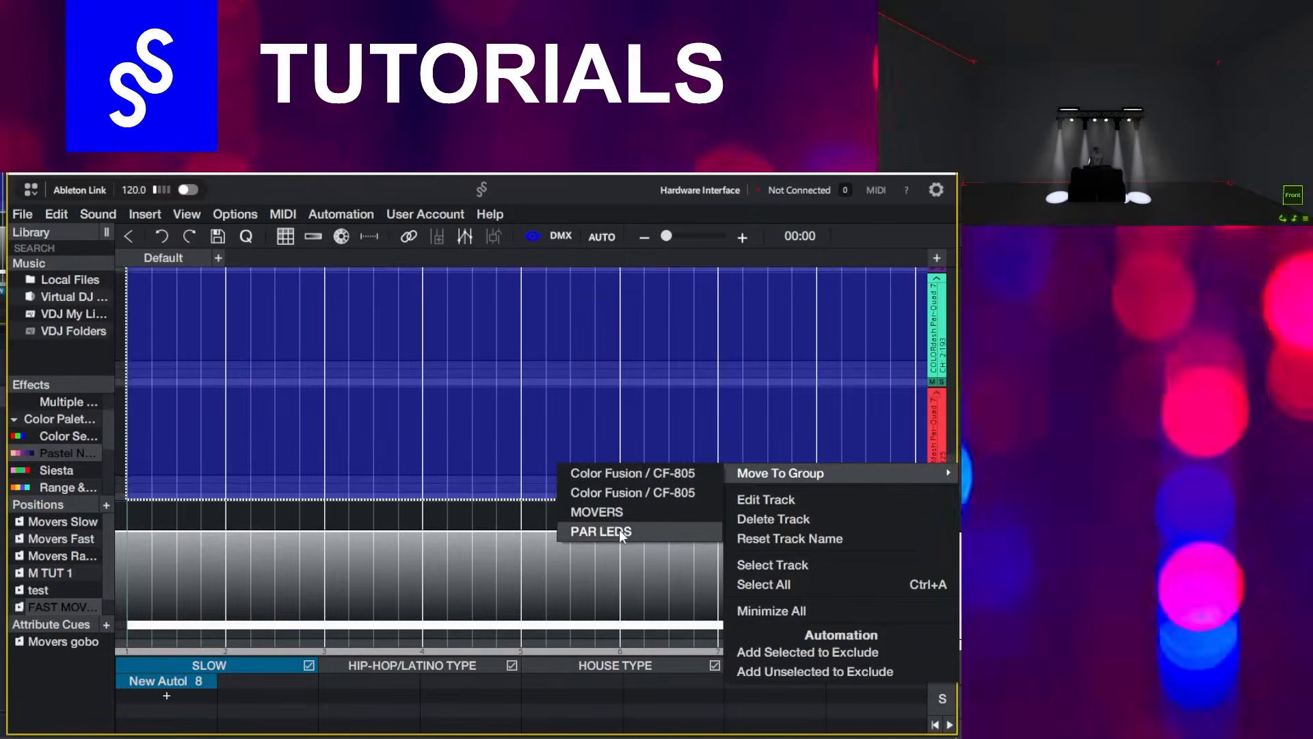
click(597, 528)
click(938, 359)
click(939, 359)
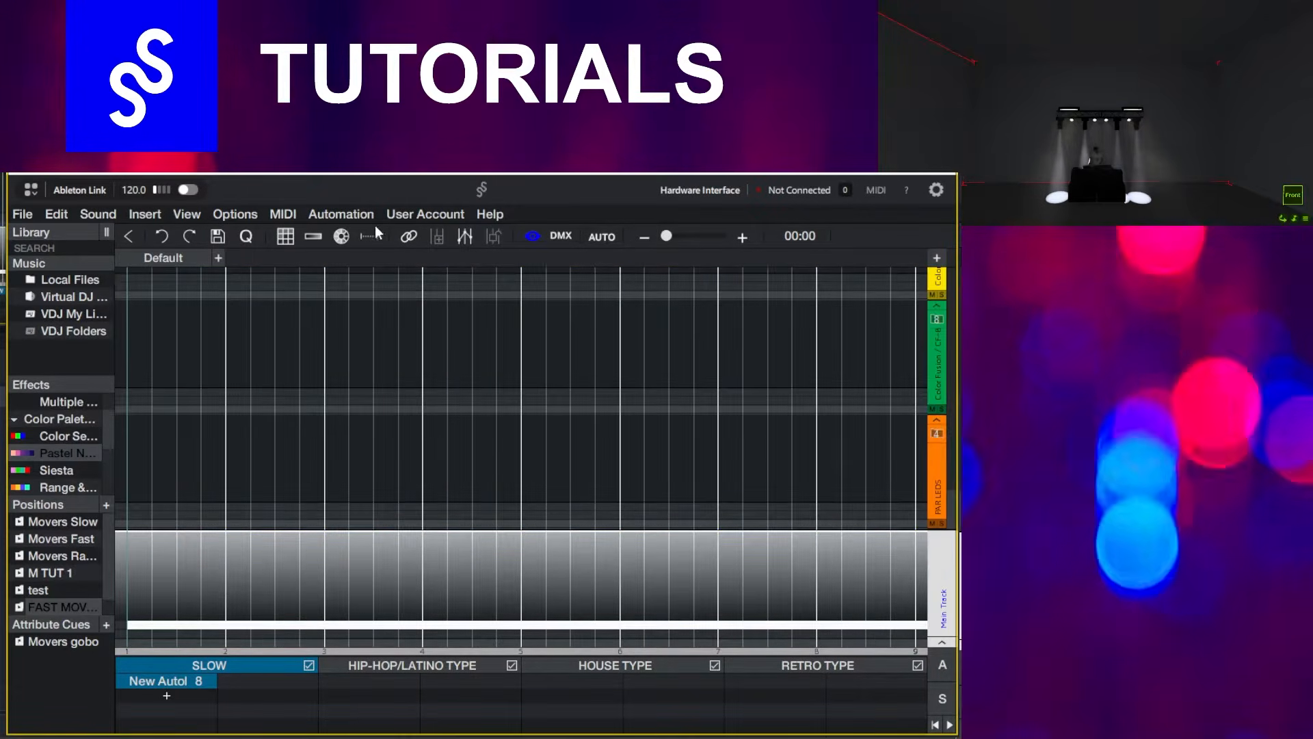
Make all fixture types and groups visible in the track view again.
click(533, 236)
click(539, 266)
click(820, 393)
scroll(851, 392, up, 2)
scroll(851, 393, up, 1)
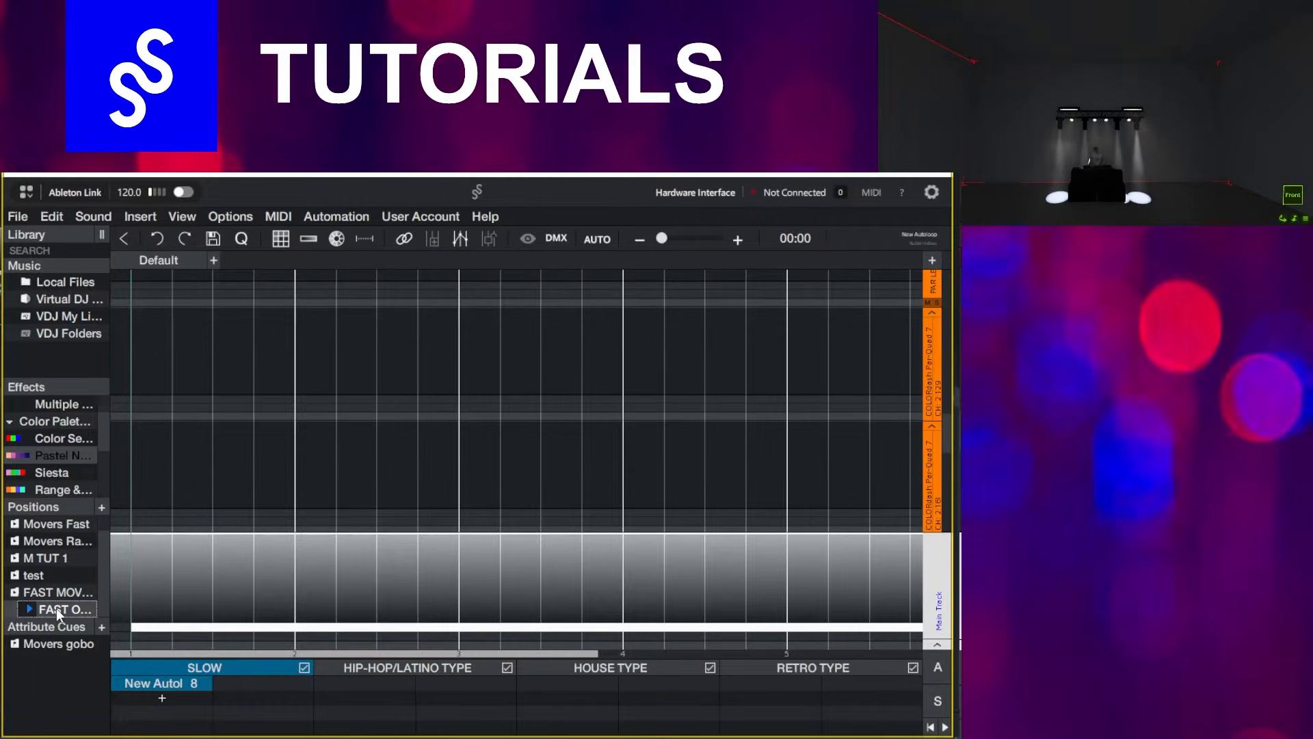
Open the FAST ONE position cue for editing.
double_click(55, 609)
drag(267, 223, 401, 297)
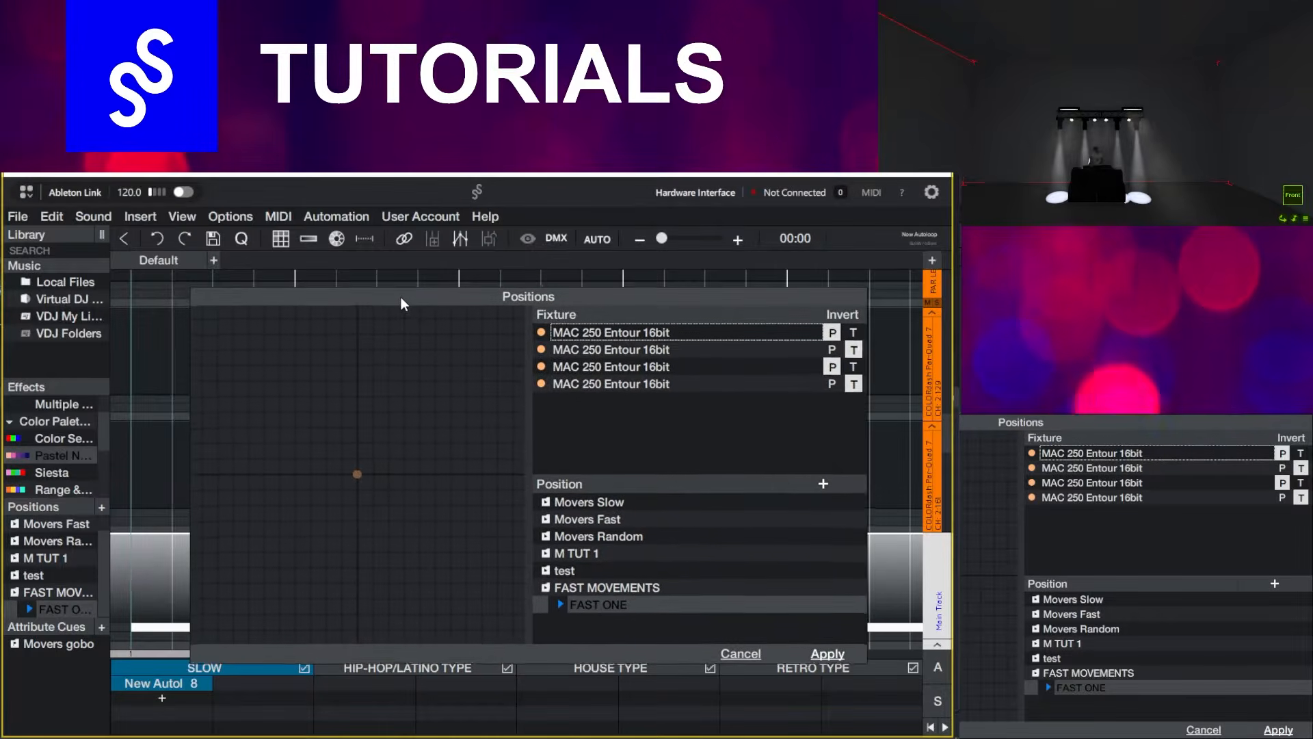
Clear the inversion on all four MAC 250 Entour fixtures and restore inverted pan on the first and third, inverted tilt on the second and fourth.
click(833, 333)
click(853, 350)
click(855, 386)
click(834, 367)
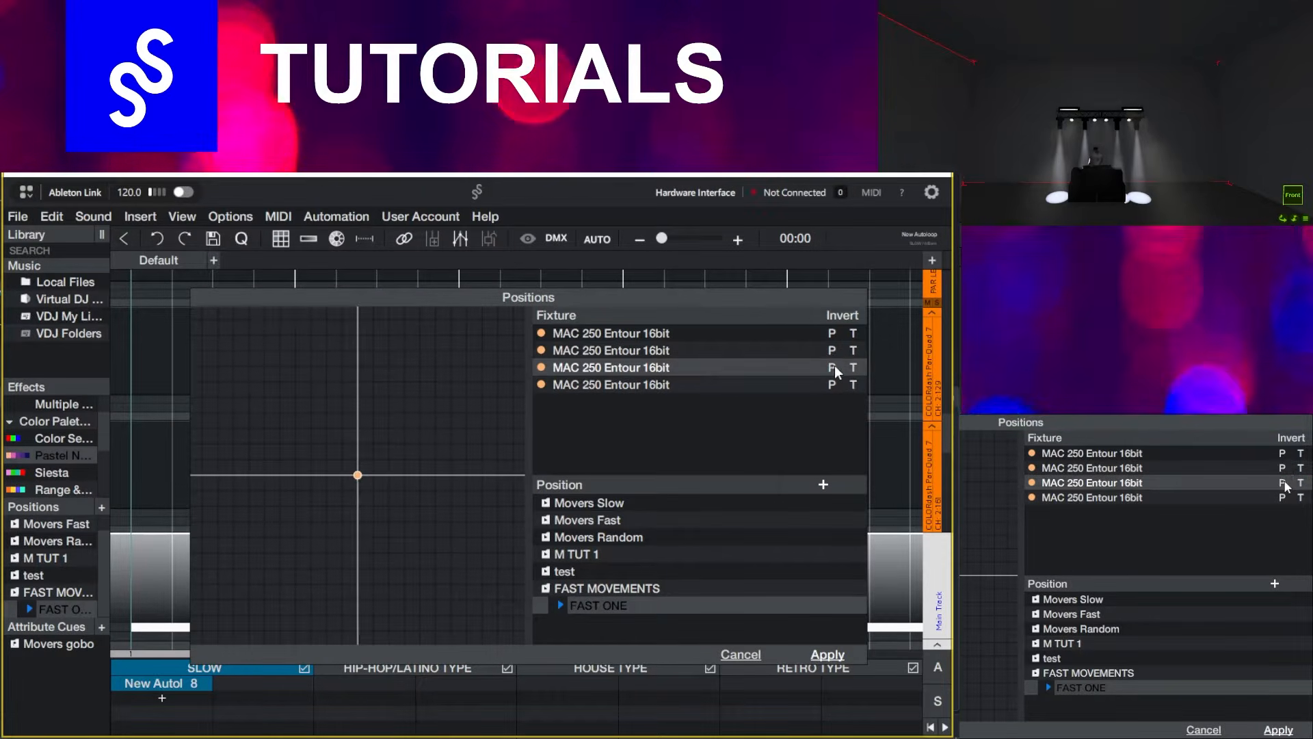
click(853, 385)
click(834, 368)
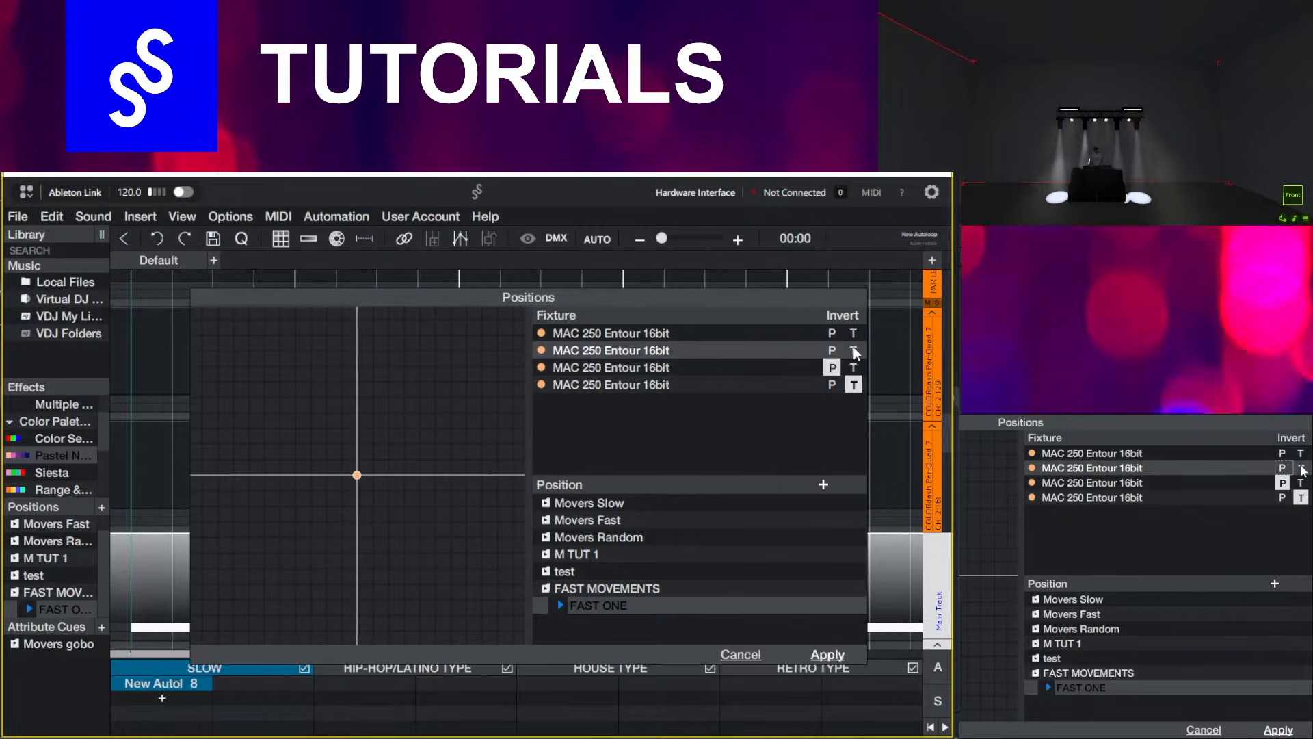
click(853, 348)
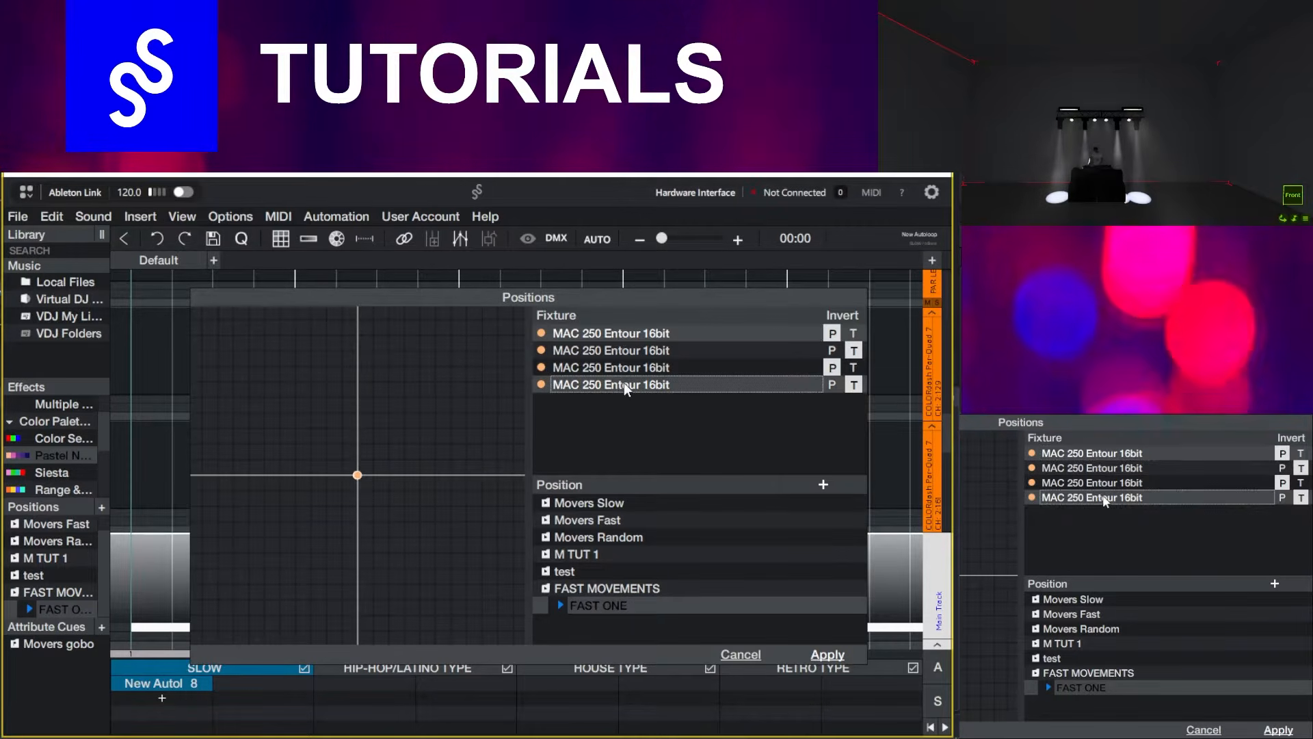
Aim the outer two MAC 250 fixtures up-left of the grid's center and the inner two down-left, and apply the position.
drag(362, 480, 246, 400)
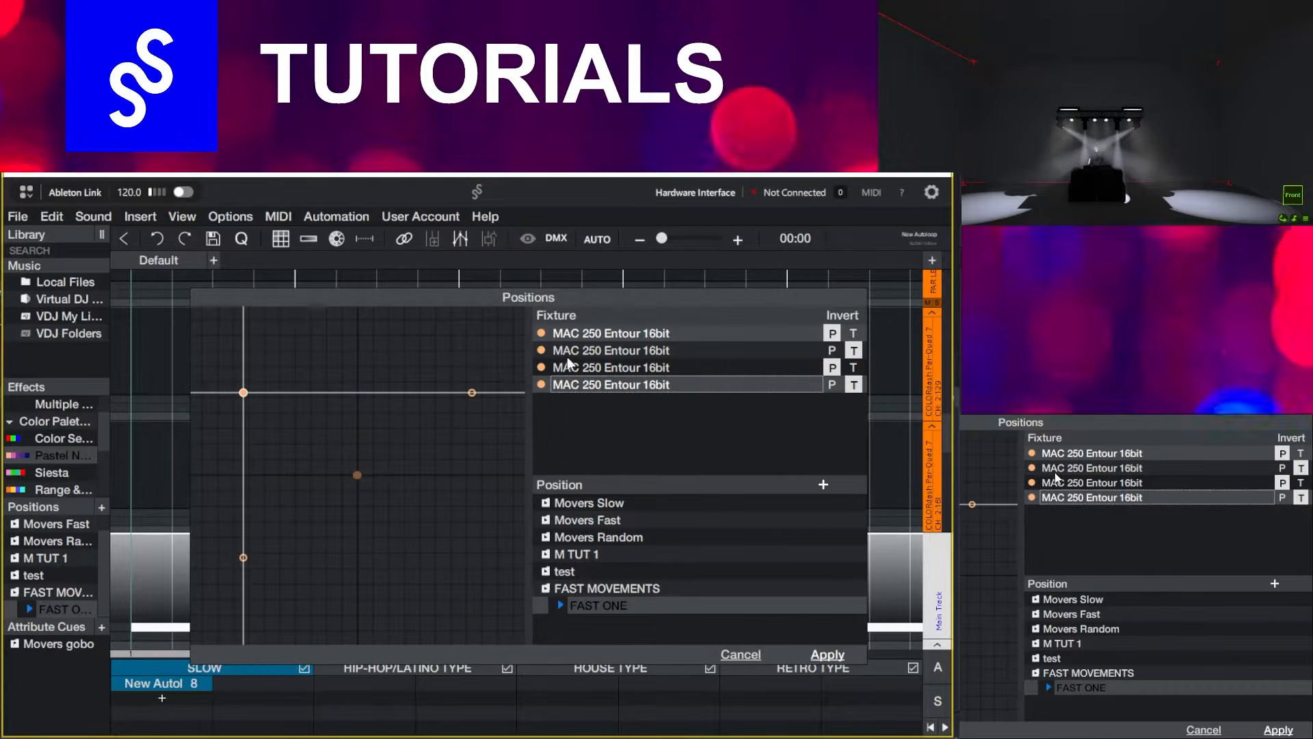
click(357, 475)
drag(355, 475, 331, 556)
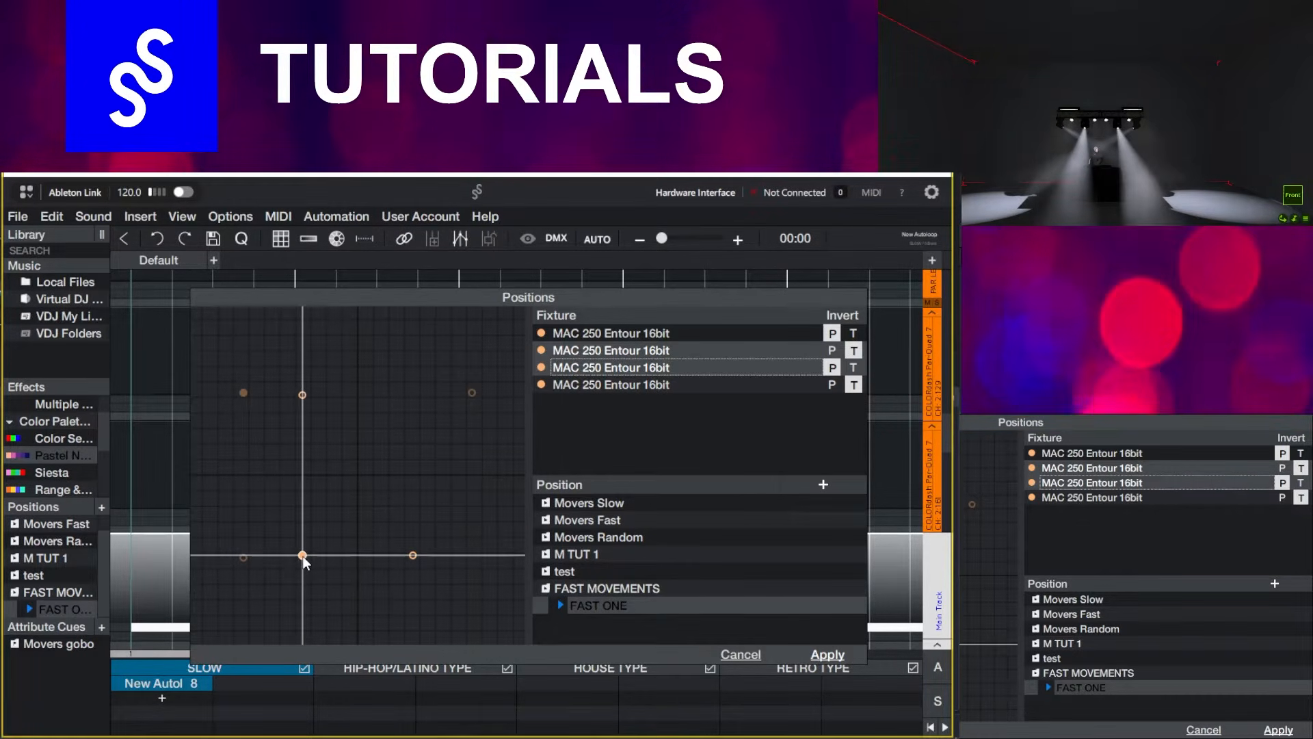
click(813, 652)
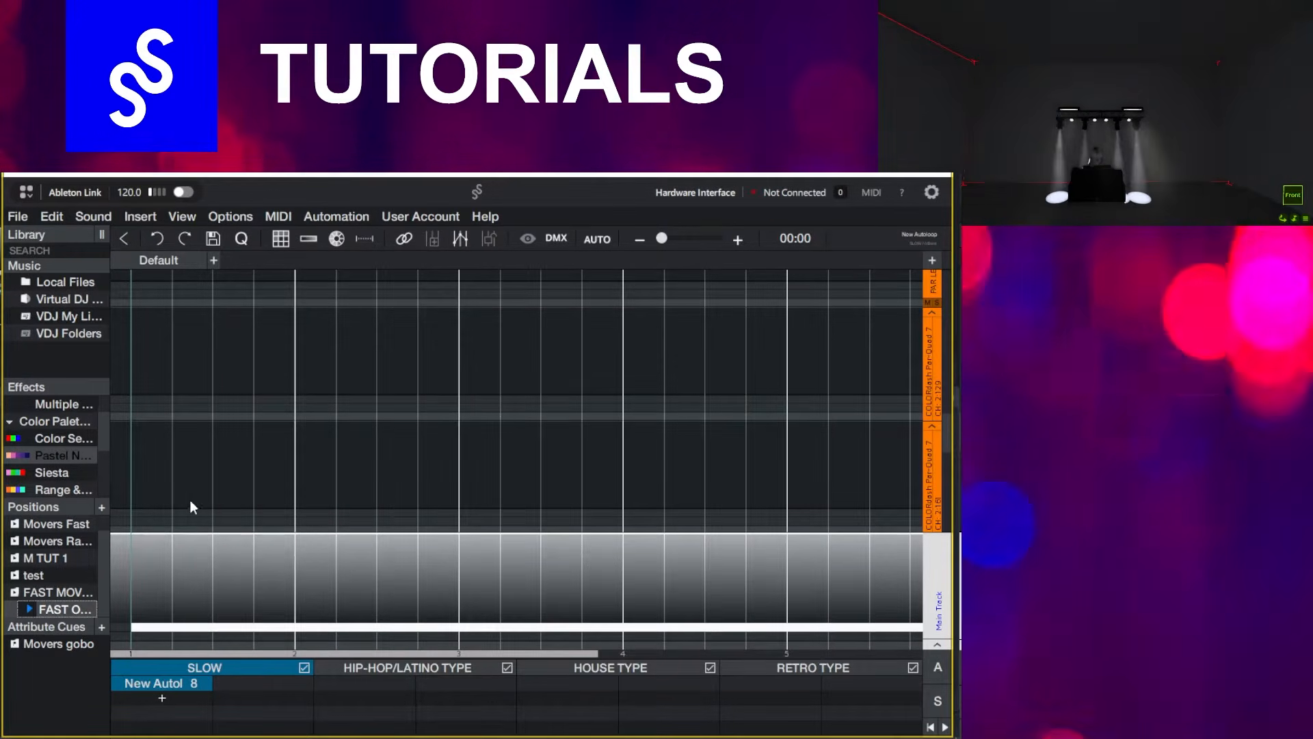
Place the FAST ONE position cue at the start of the Main Track and play the autoloop.
drag(49, 602, 132, 623)
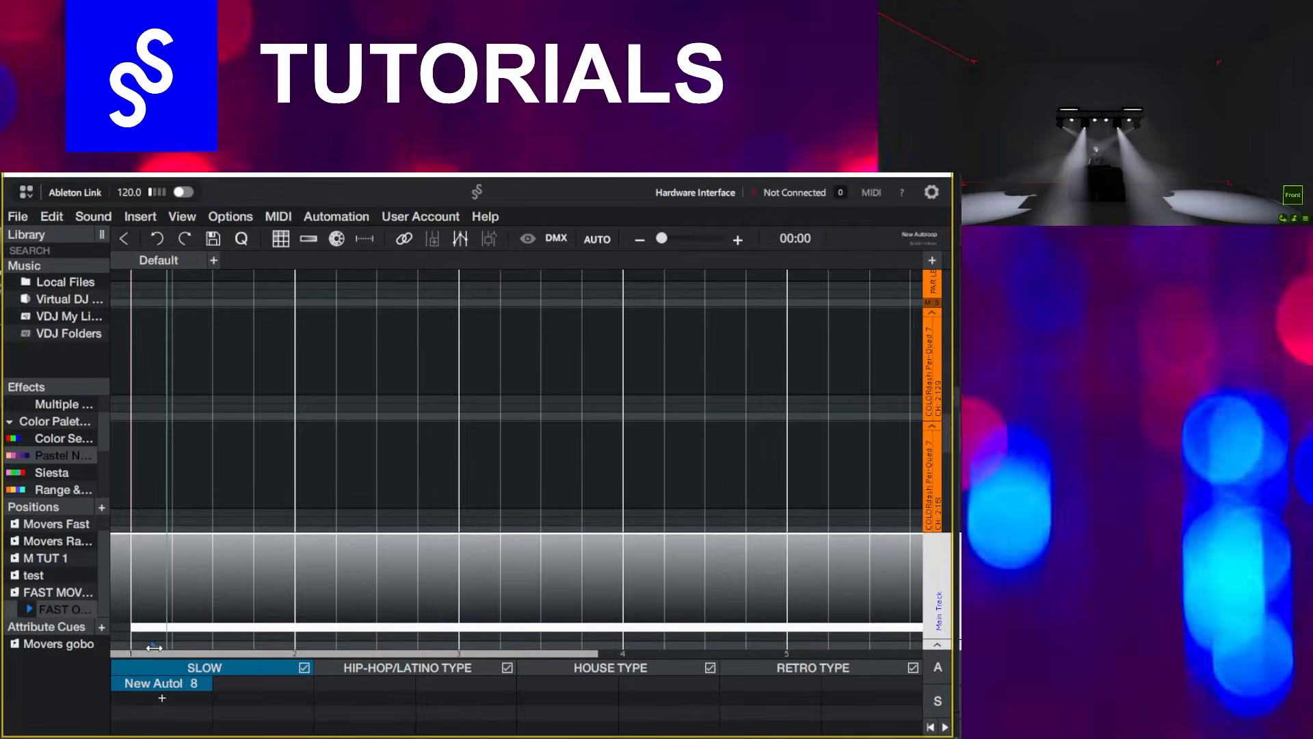
key(space)
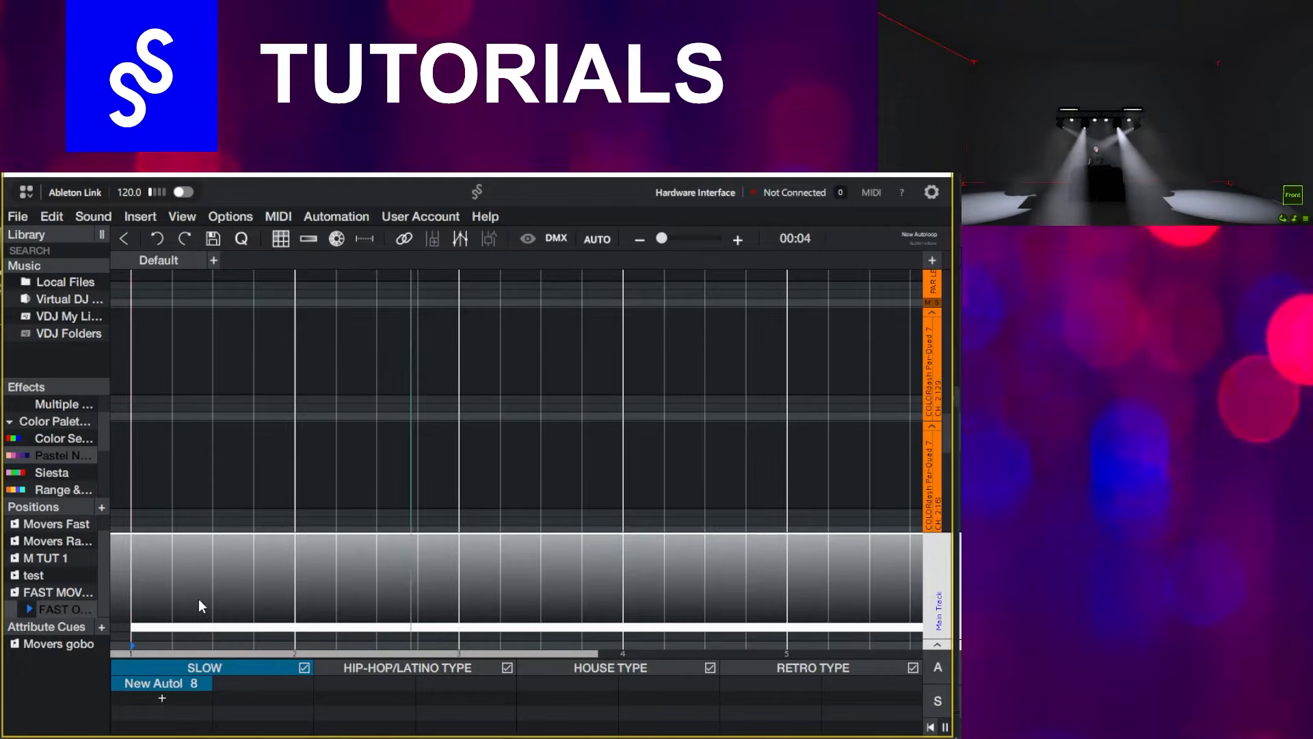
Select the Main Track's whole movement track and apply a Circle movement effect with 0% size and 5% speed.
right_click(161, 646)
click(184, 658)
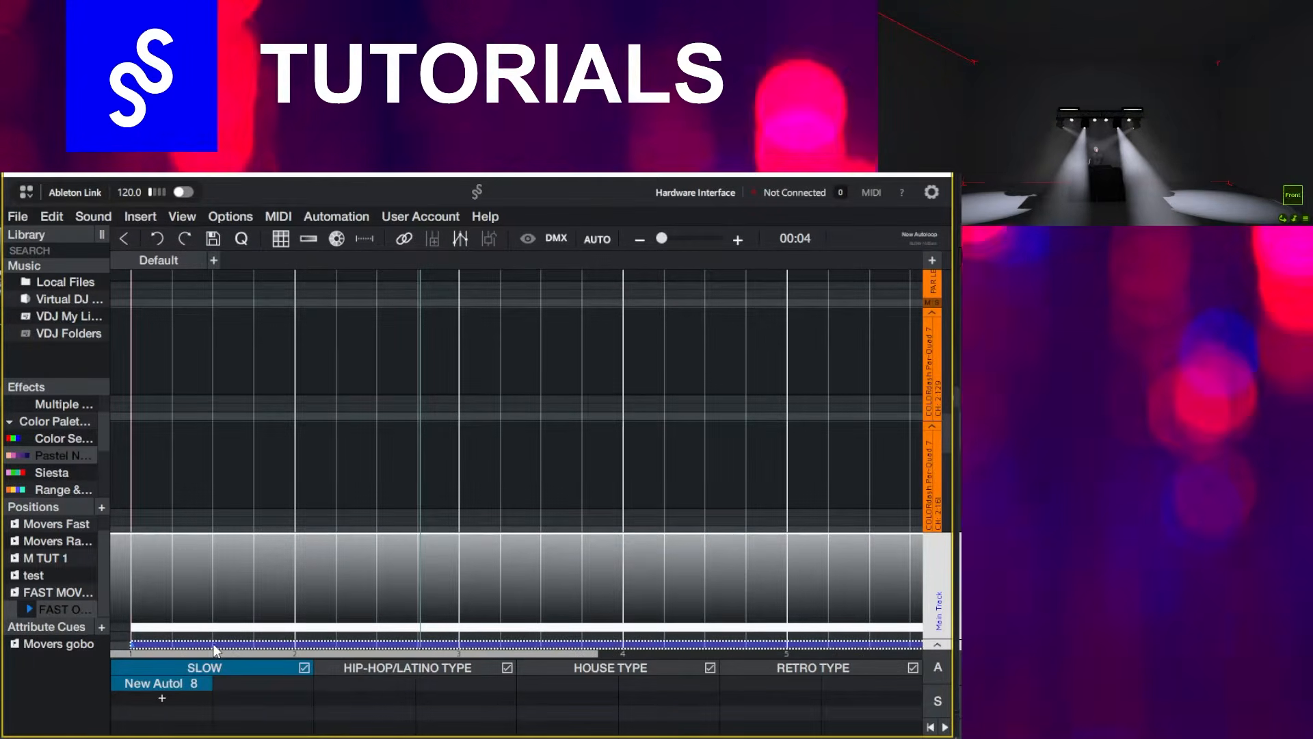
right_click(214, 649)
click(287, 421)
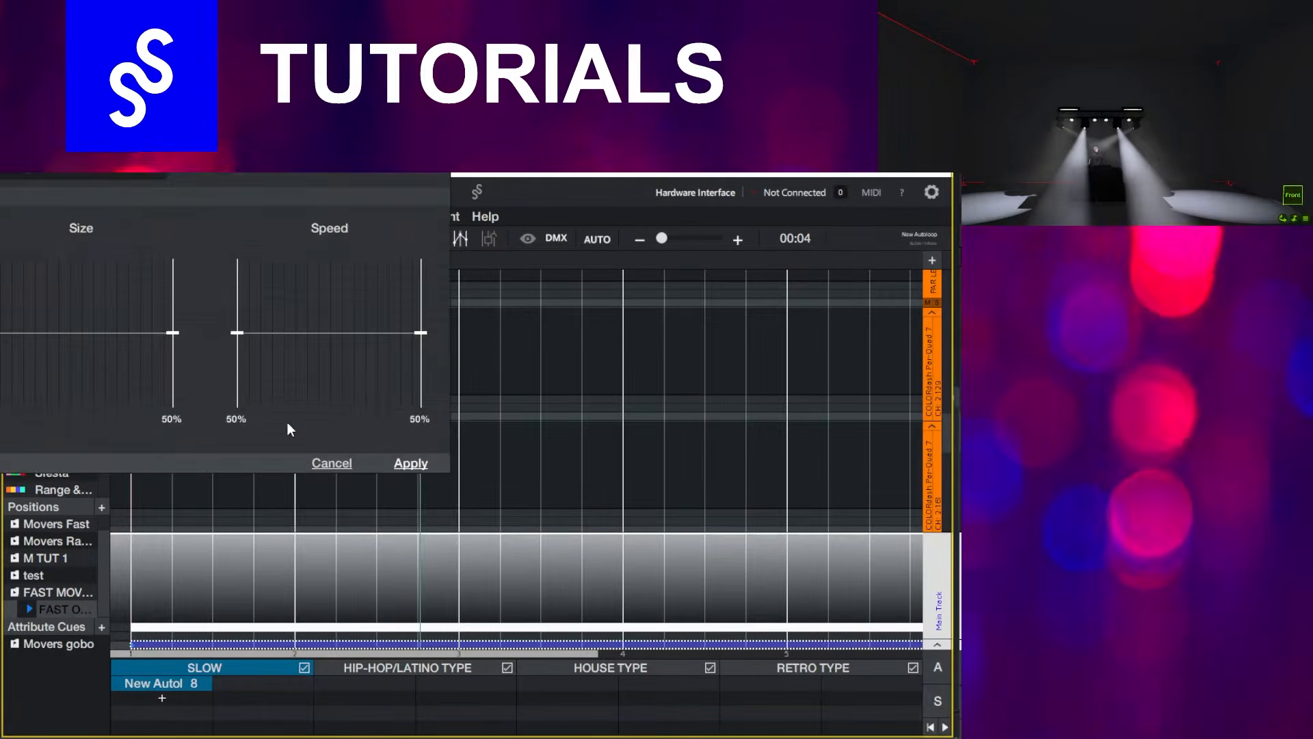
drag(258, 385, 258, 390)
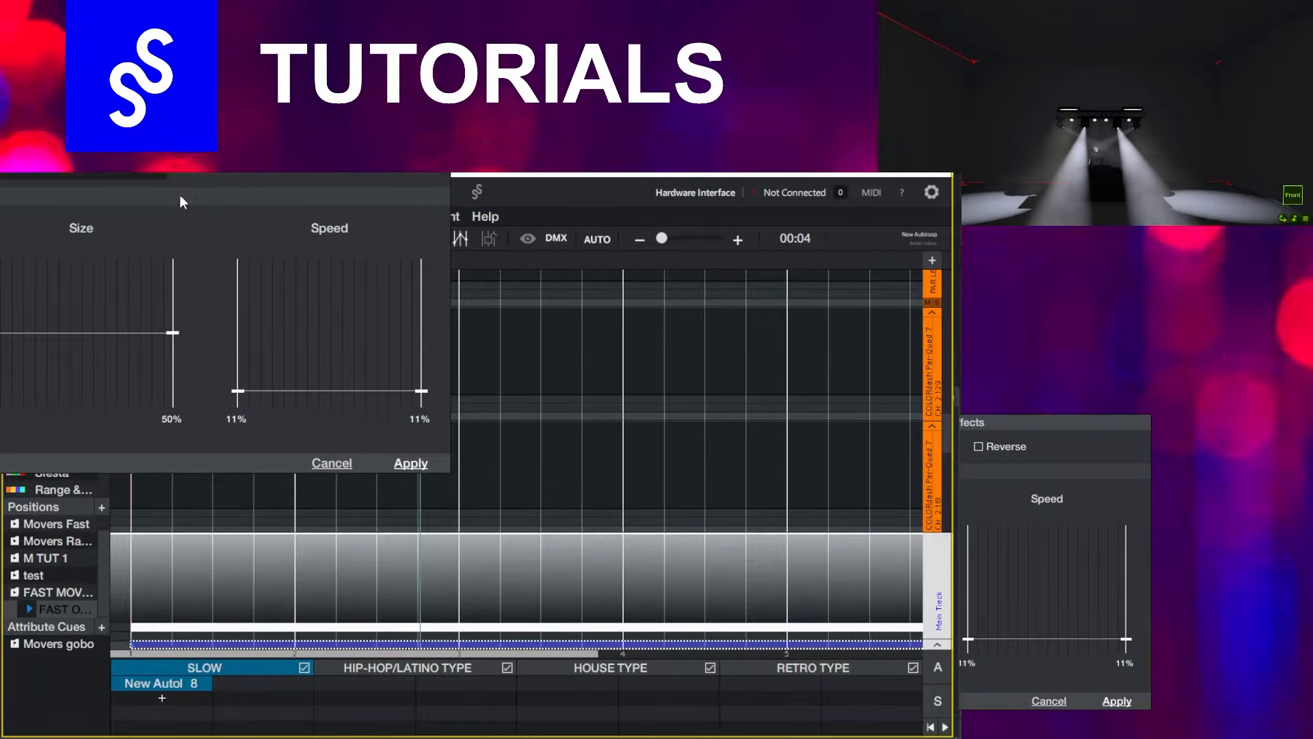
drag(120, 138, 308, 251)
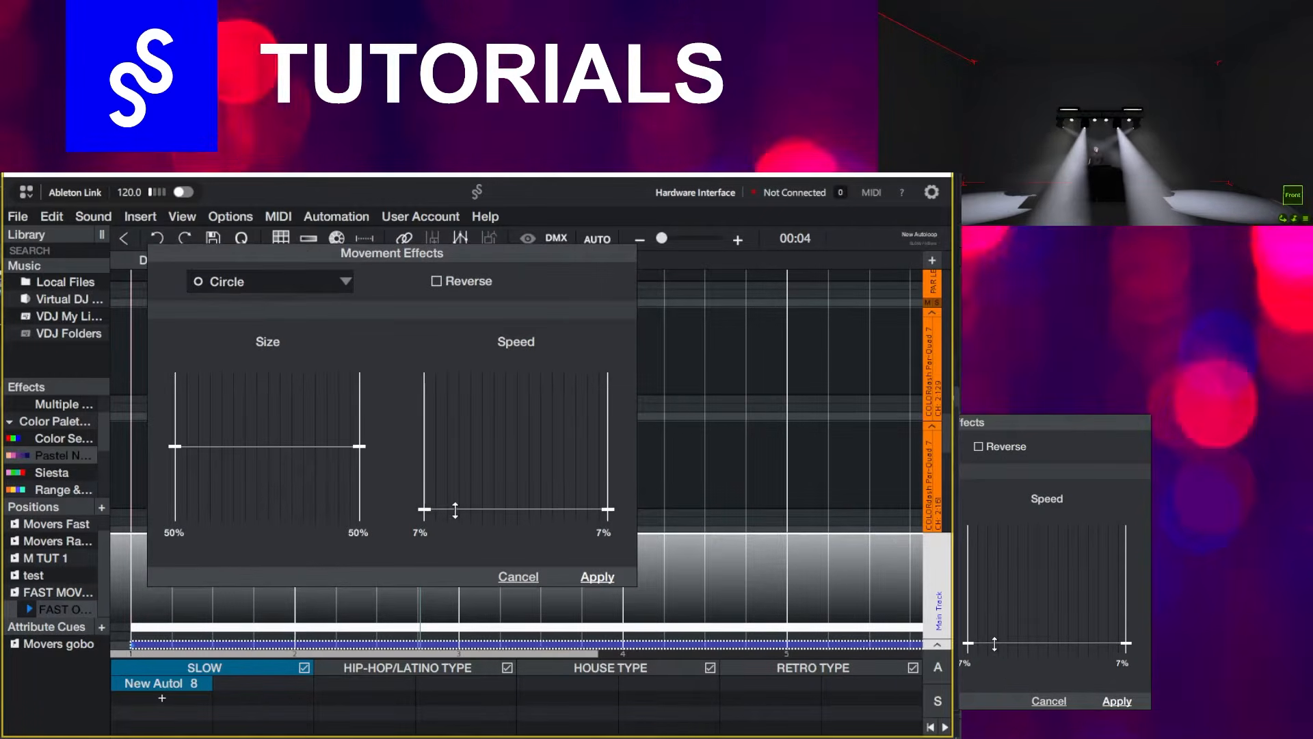
drag(455, 505, 455, 513)
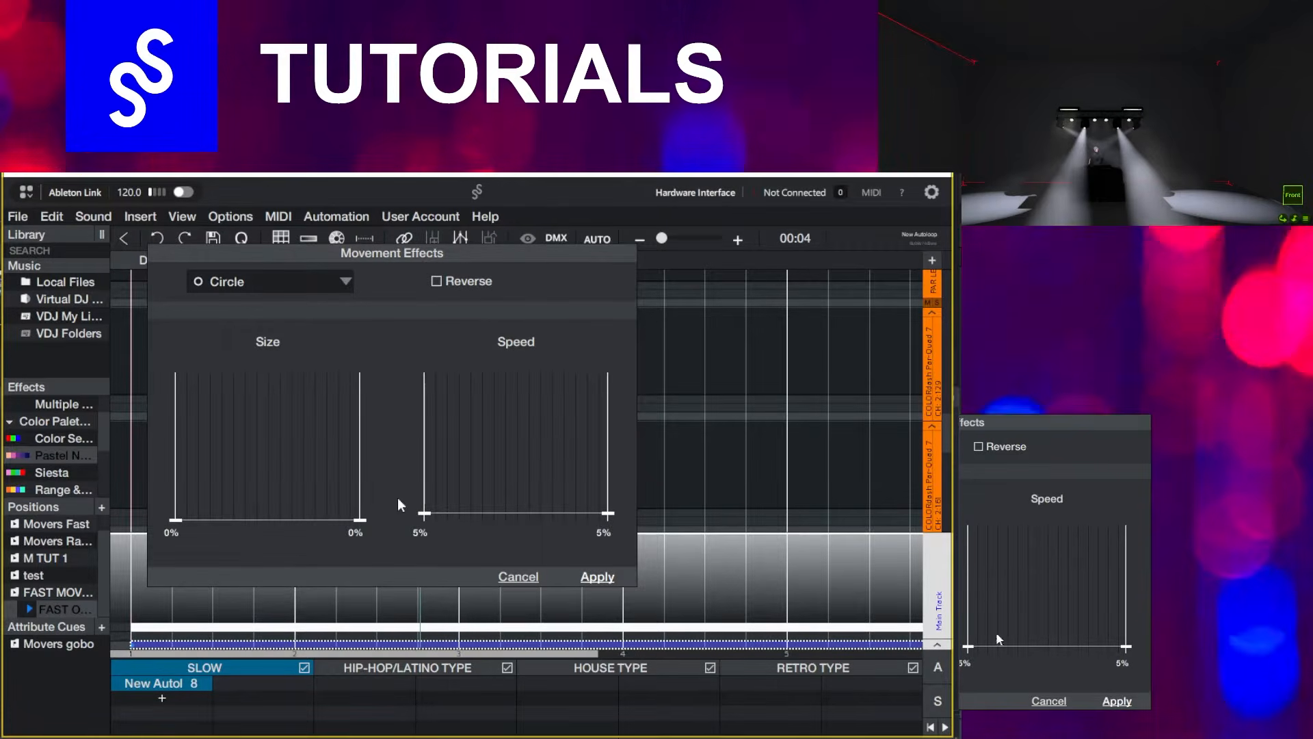
click(597, 577)
Play the autoloop to preview the slow circle movement across its full length, and stop playback.
key(space)
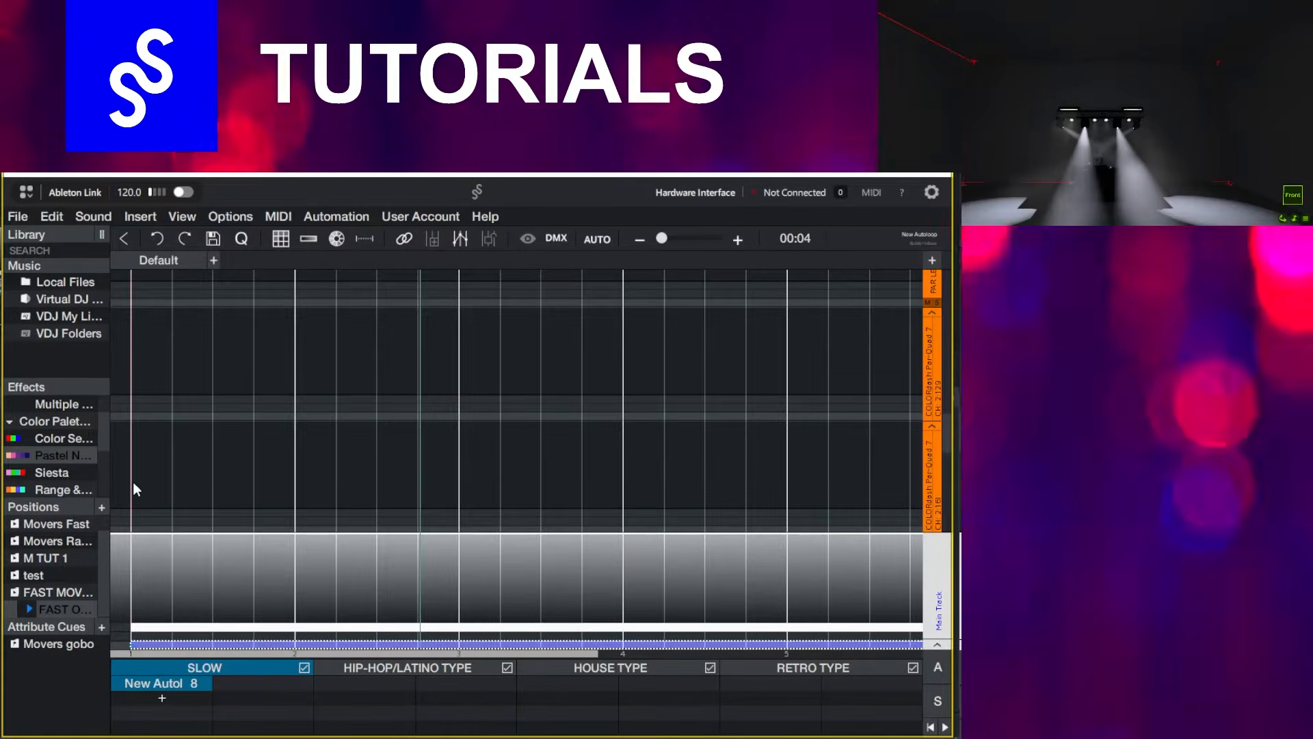
scroll(134, 489, down, 5)
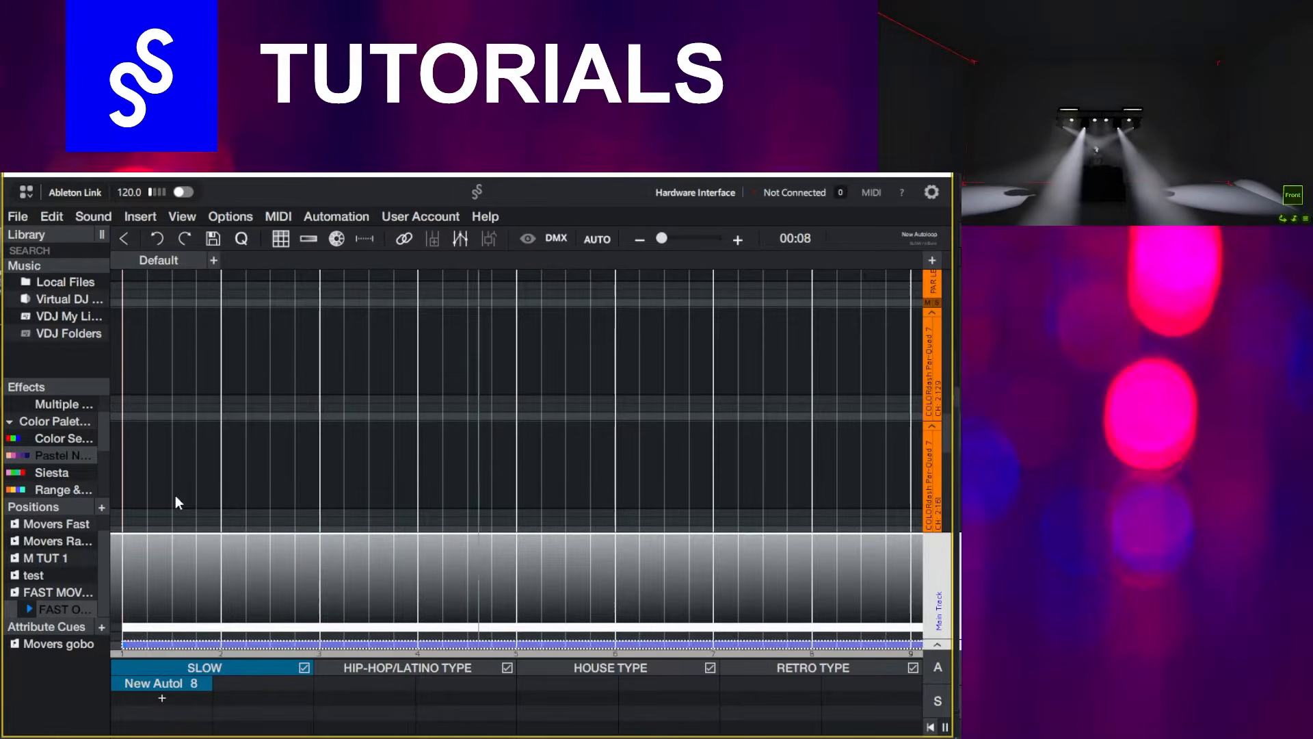
key(space)
Rename the new autoloop in the SLOW bank as SLOW 1.
click(212, 578)
right_click(159, 684)
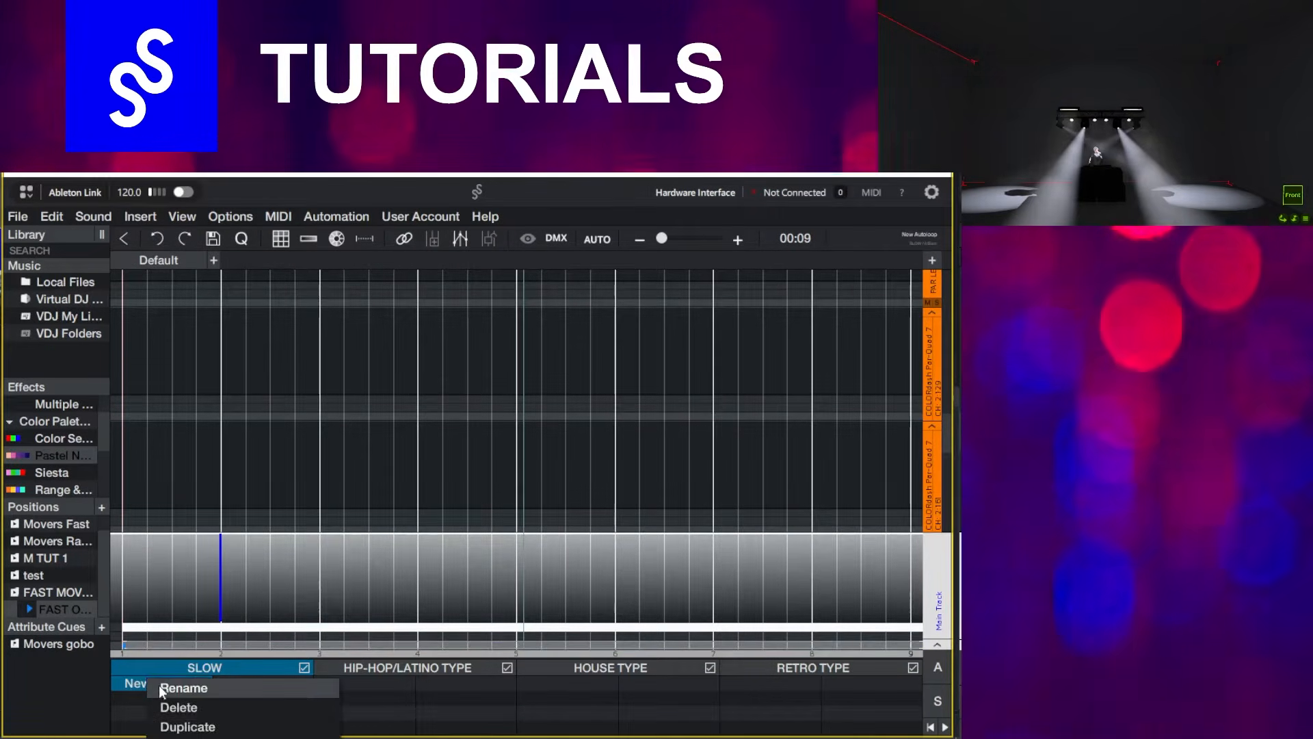
click(159, 687)
text(SLOW 1)
key(Return)
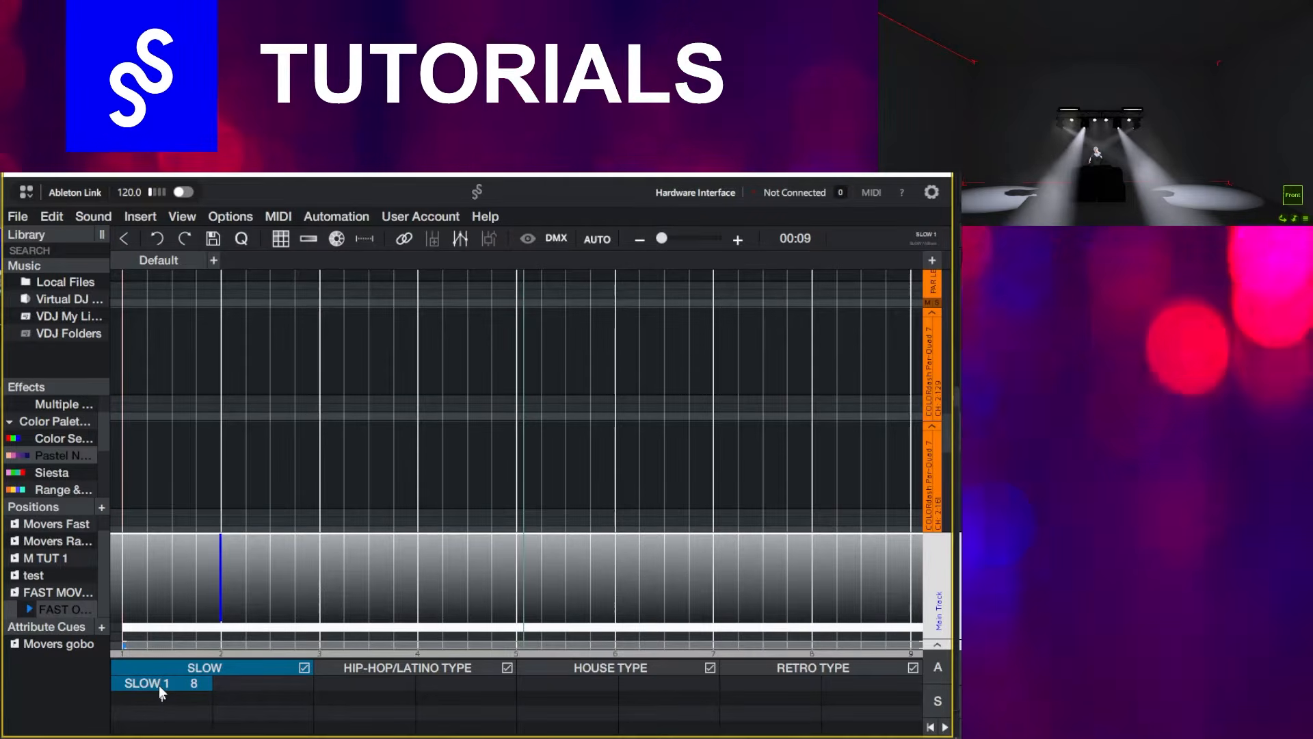
Duplicate the SLOW 1 autoloop and name the copy SLOW 2.
right_click(158, 684)
click(198, 731)
right_click(190, 696)
click(187, 688)
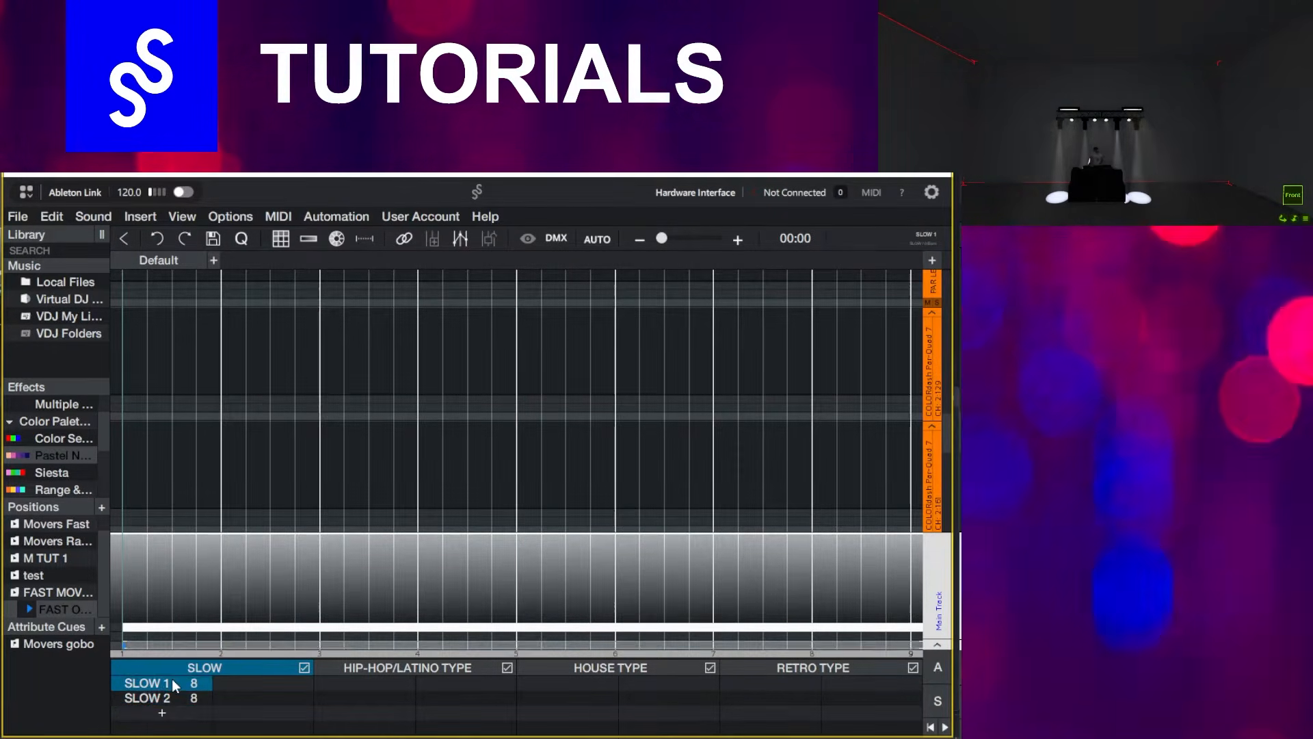
Apply an Oval Vertical movement effect with 0% size and 5% speed to SLOW 2's entire movement track.
right_click(184, 644)
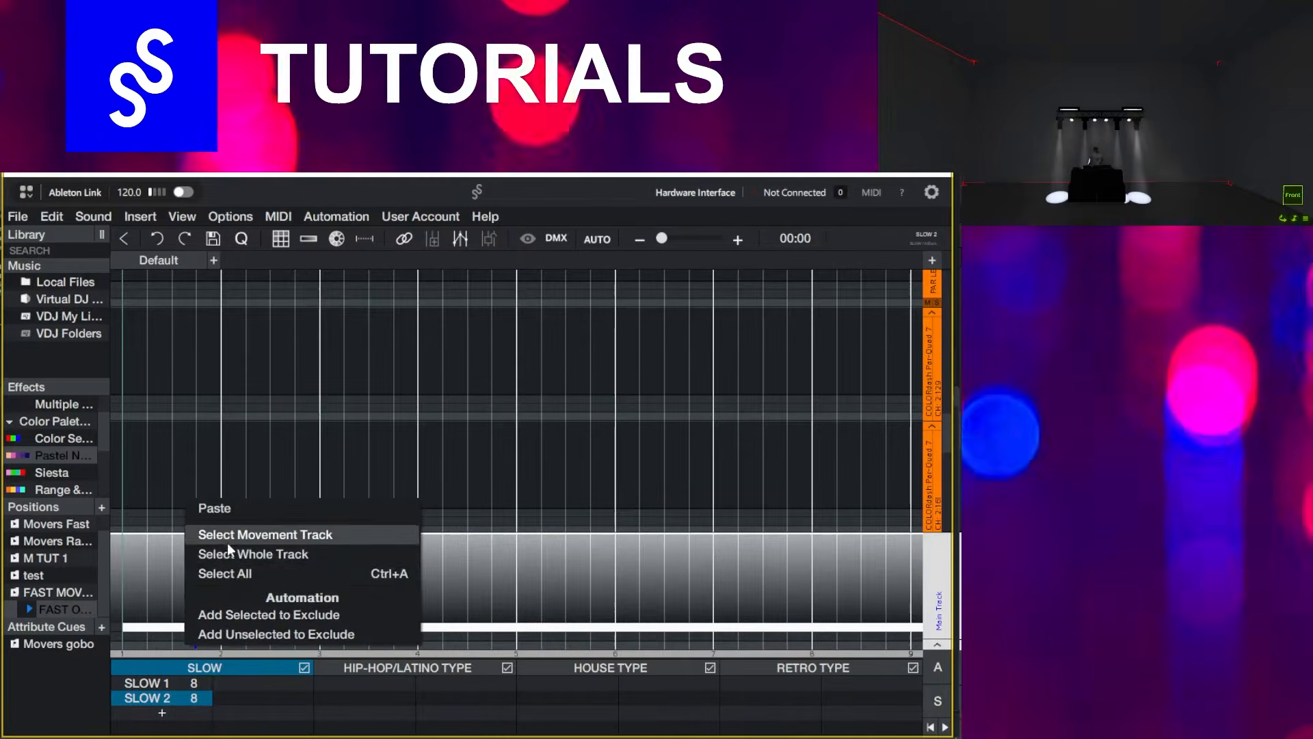
click(228, 535)
right_click(226, 647)
click(264, 463)
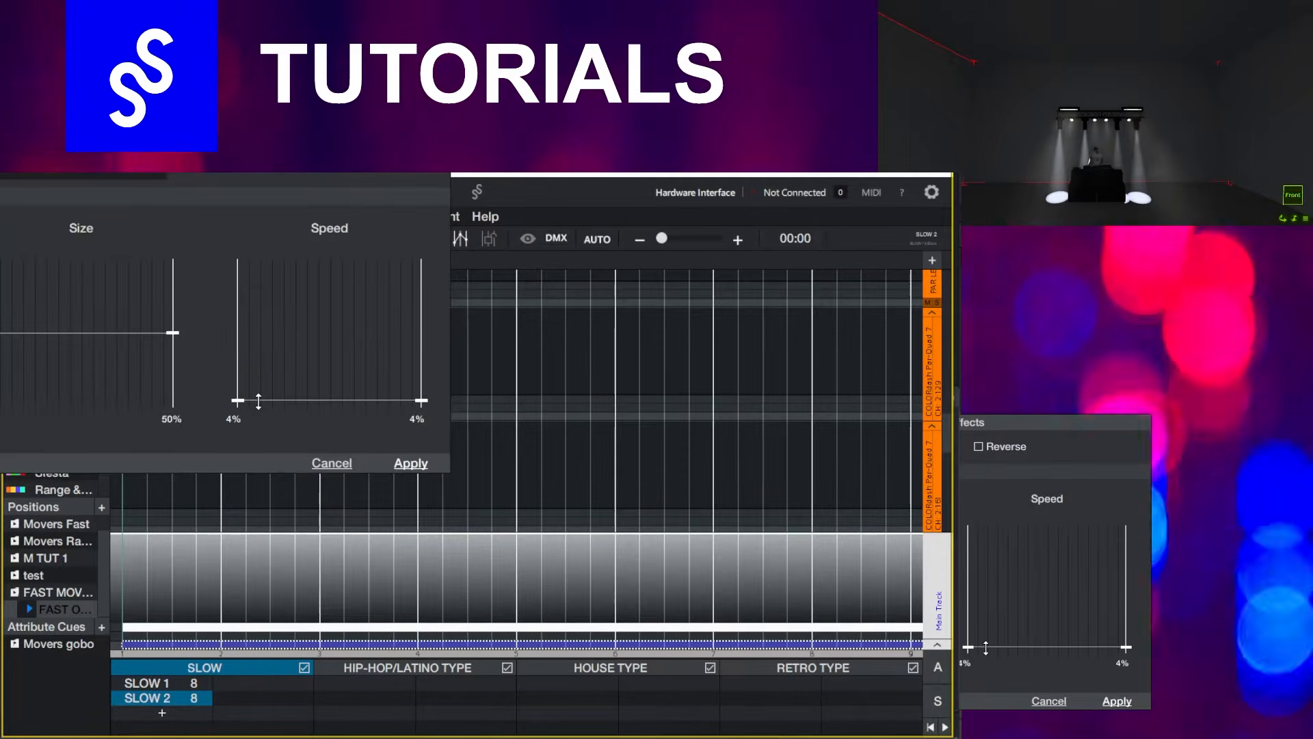
drag(147, 333, 143, 410)
click(113, 176)
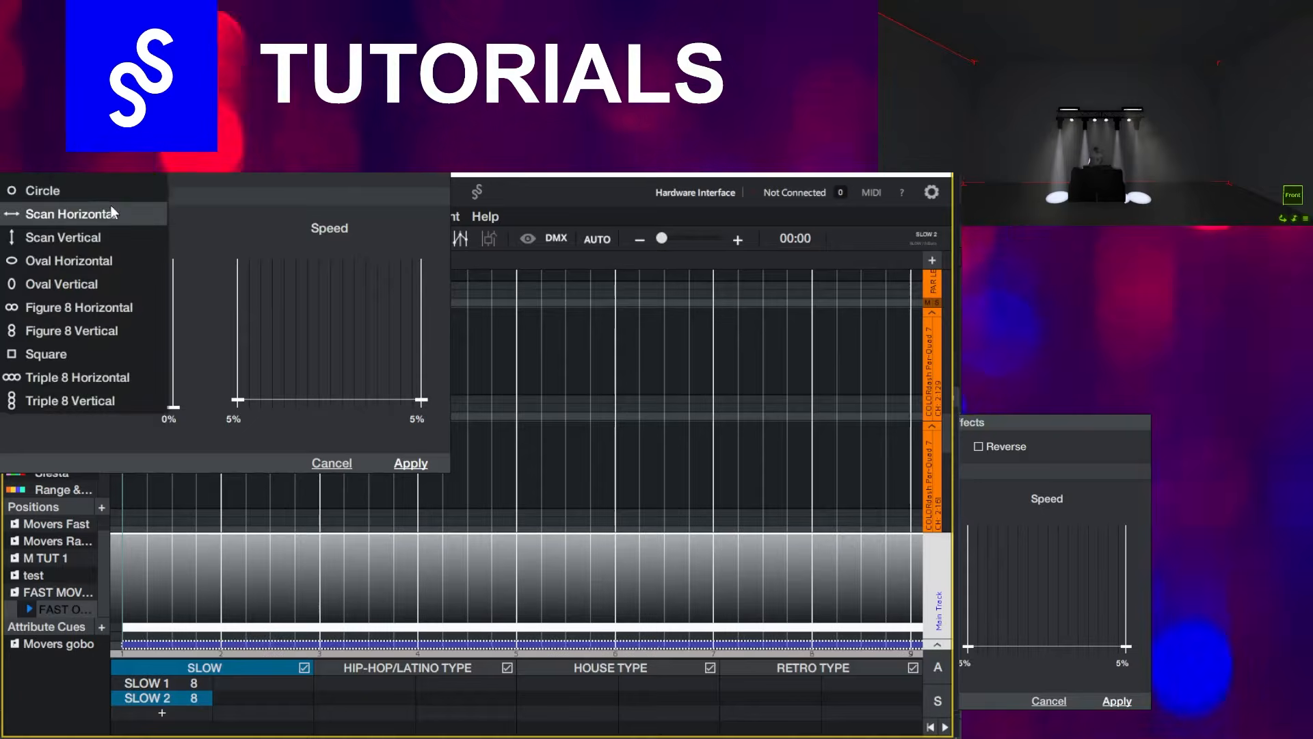
click(67, 283)
click(407, 463)
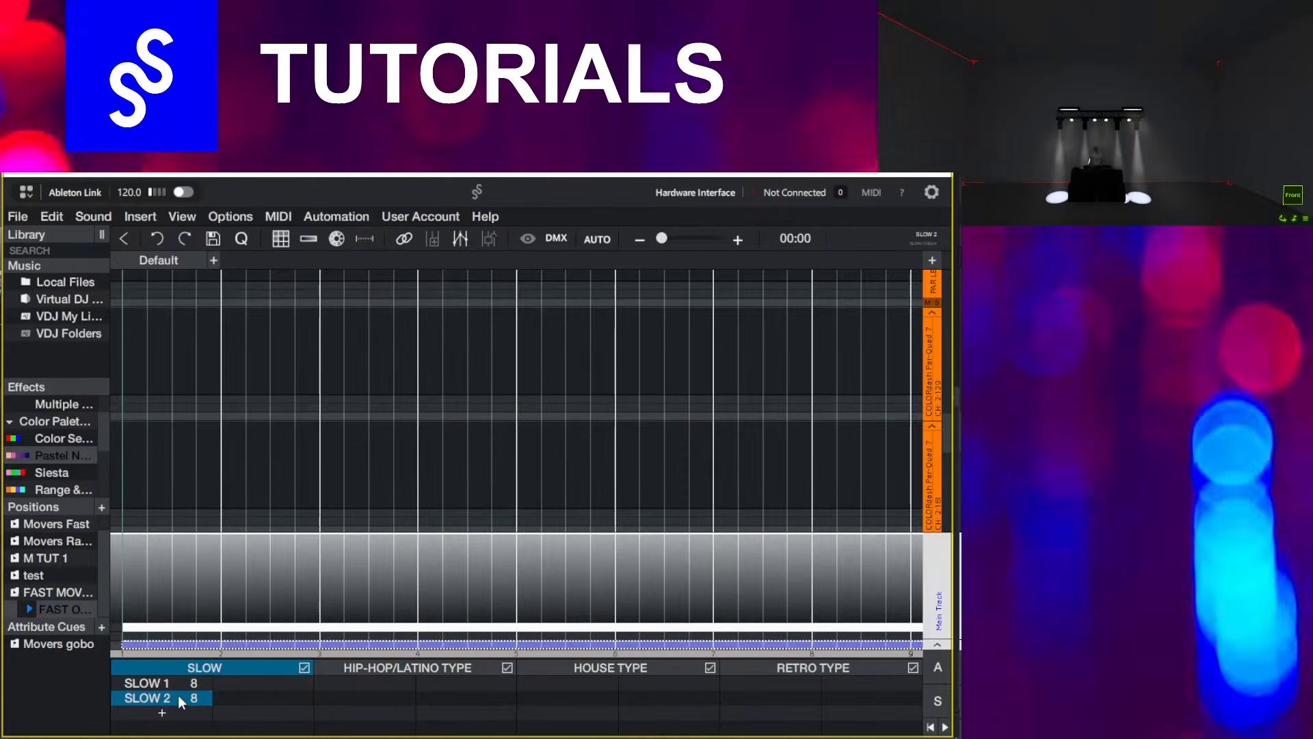
Duplicate the SLOW 2 autoloop and name the copy SLOW 3.
right_click(202, 696)
click(214, 666)
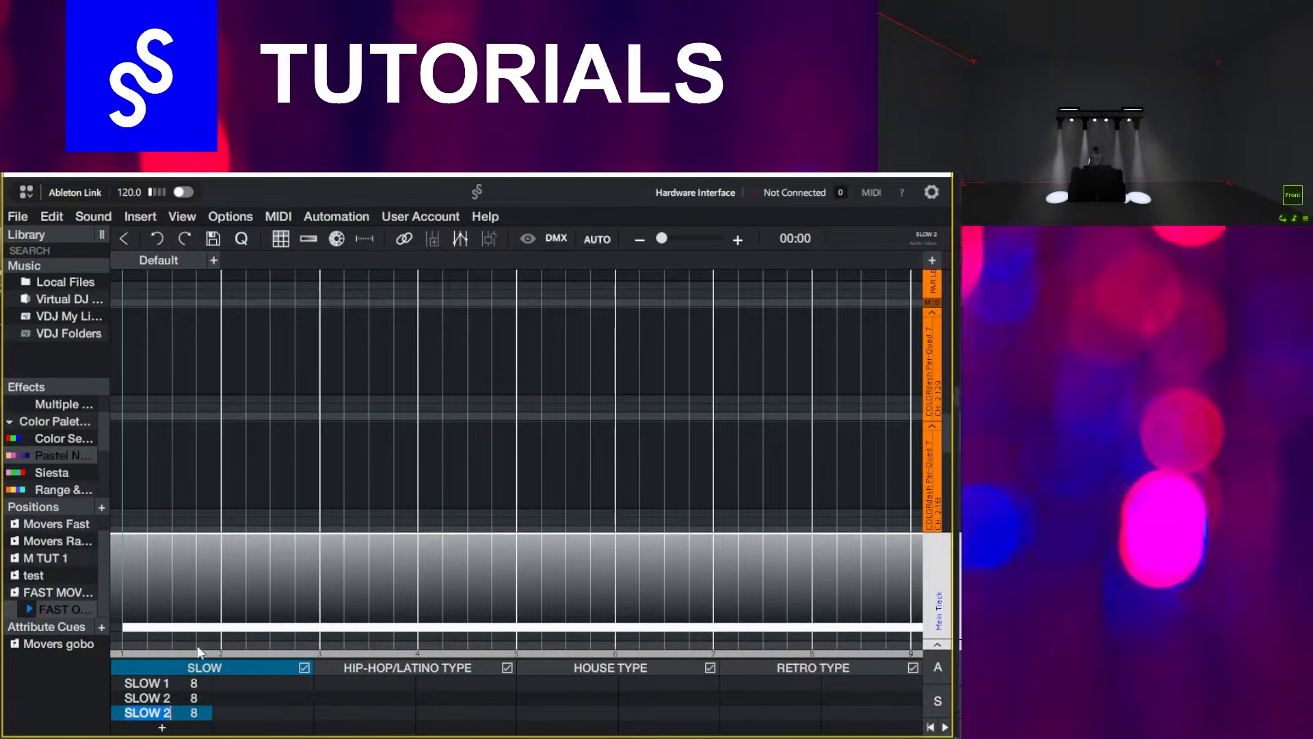
key(BackSpace)
key(BackSpace)
key(BackSpace)
text(3)
key(Return)
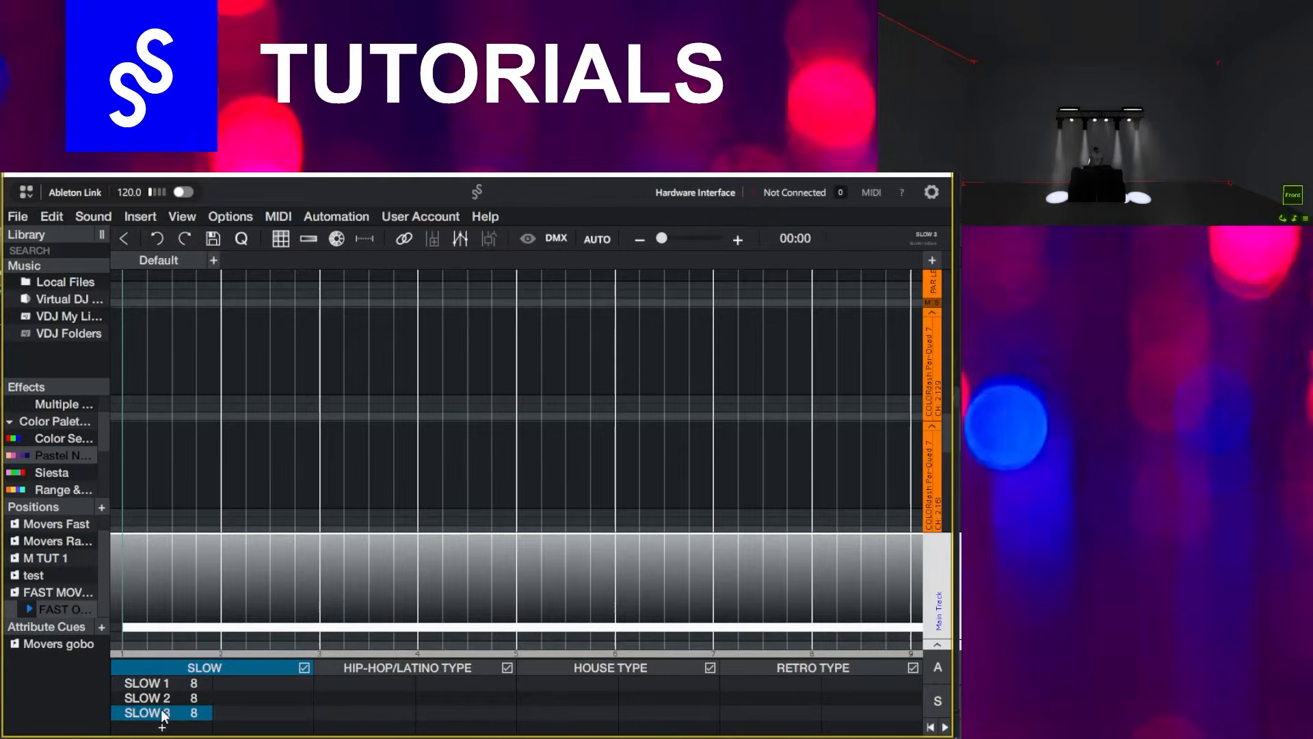
Apply a movement effect with a different pattern, 0% size and 5% speed to SLOW 3's entire movement track.
click(182, 646)
right_click(206, 645)
click(256, 465)
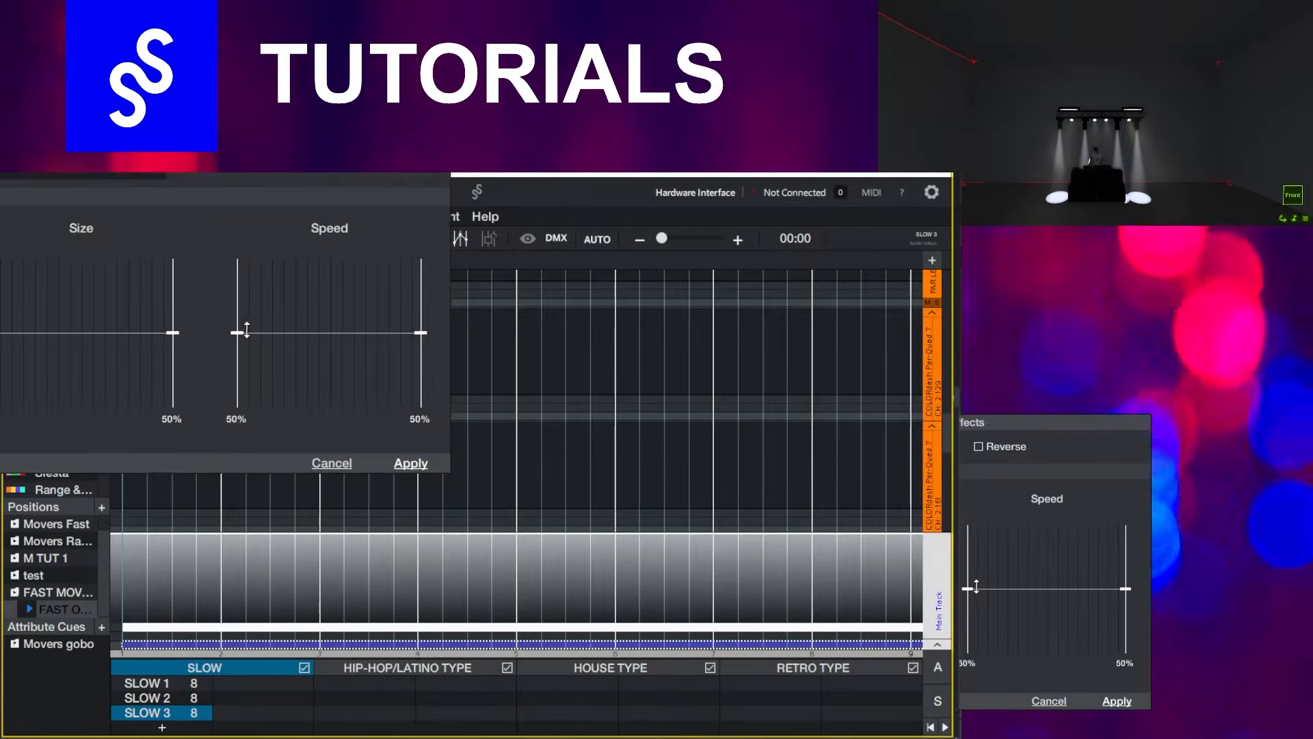
drag(252, 395, 252, 399)
drag(171, 333, 134, 381)
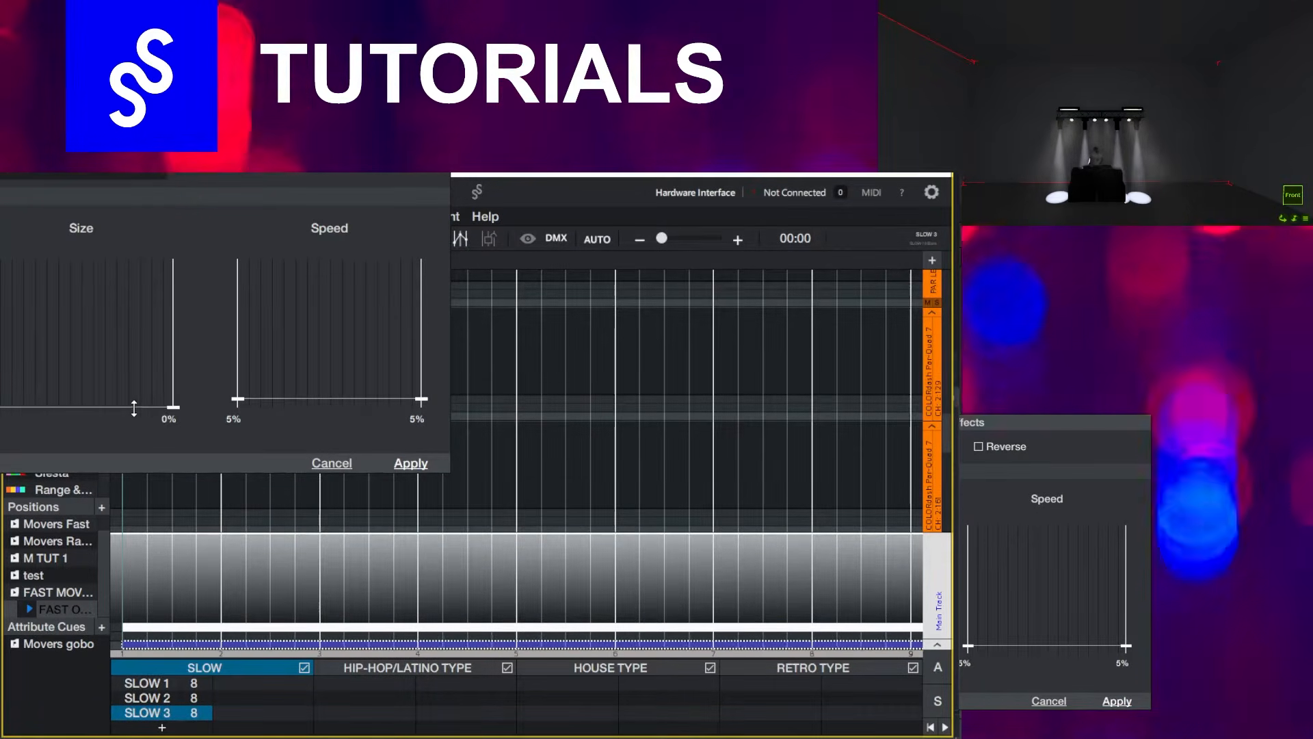
click(155, 176)
click(171, 376)
click(409, 464)
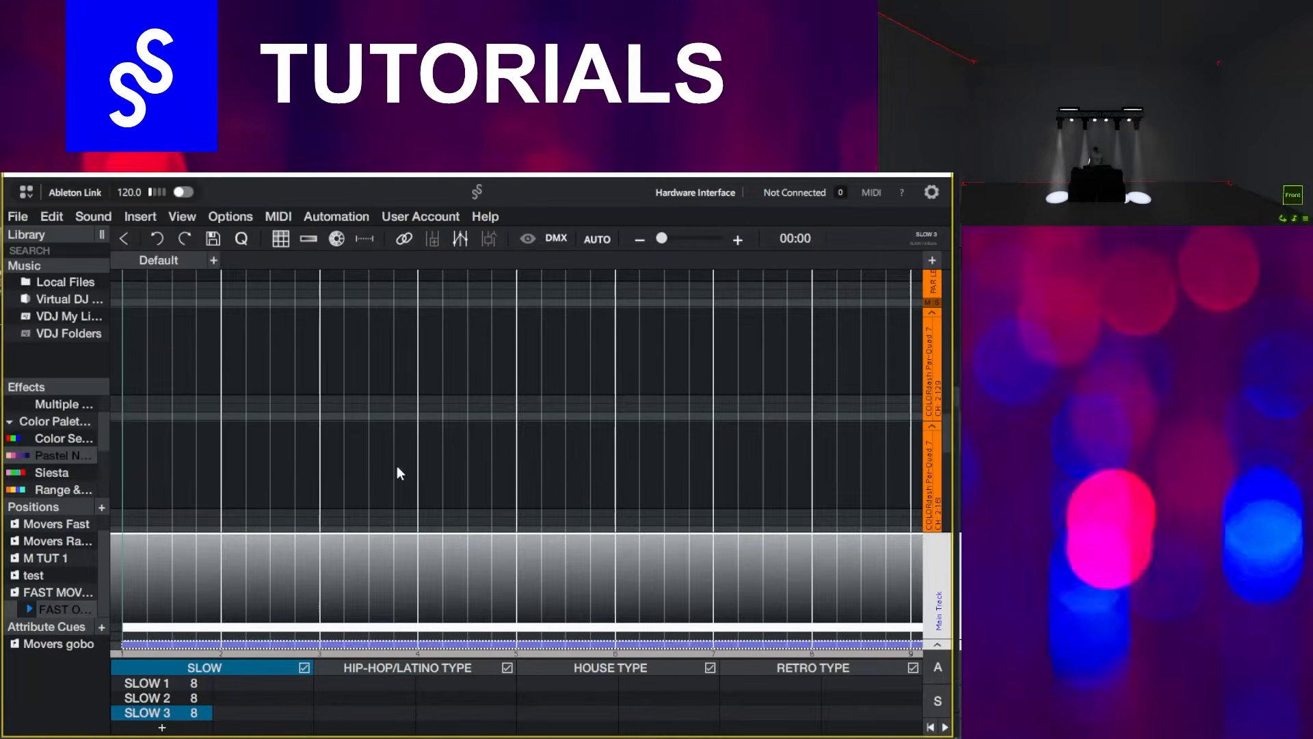
Duplicate the SLOW 3 autoloop and name the copy SLOW 4.
click(162, 727)
right_click(185, 729)
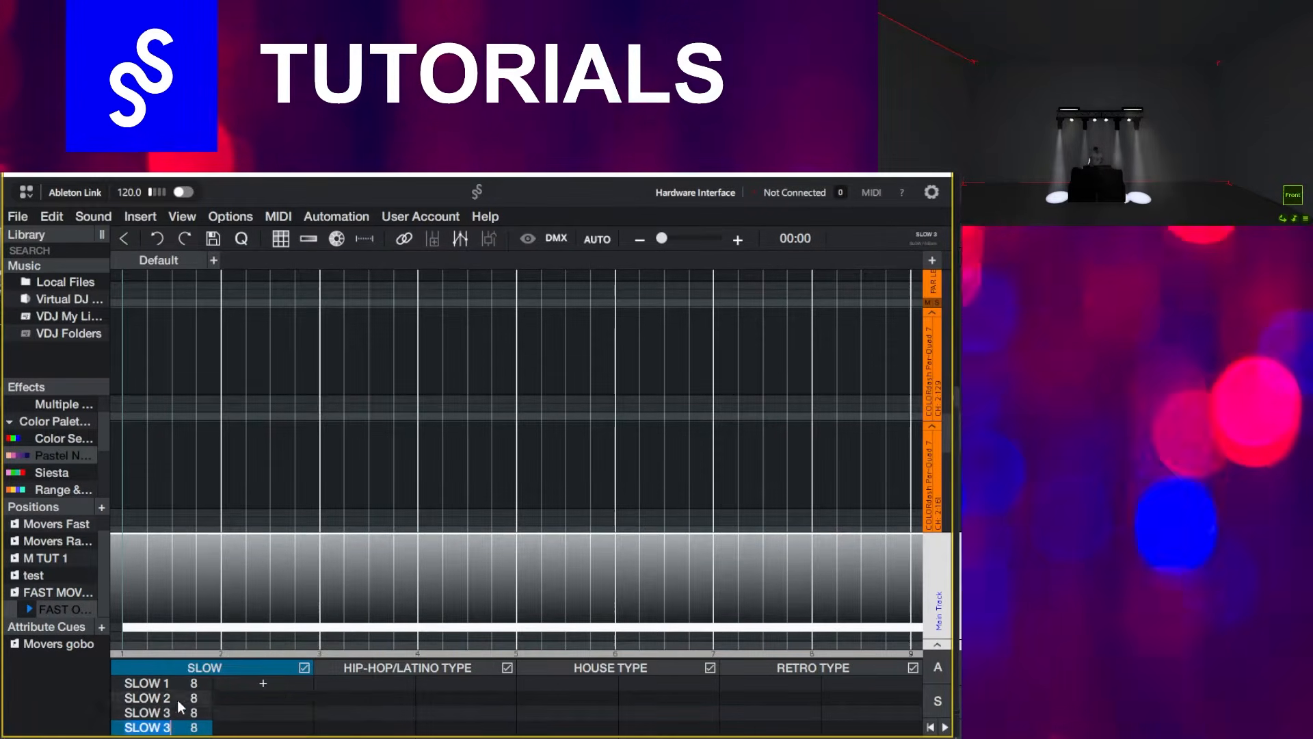
key(BackSpace)
key(BackSpace)
key(BackSpace)
text(4)
key(Return)
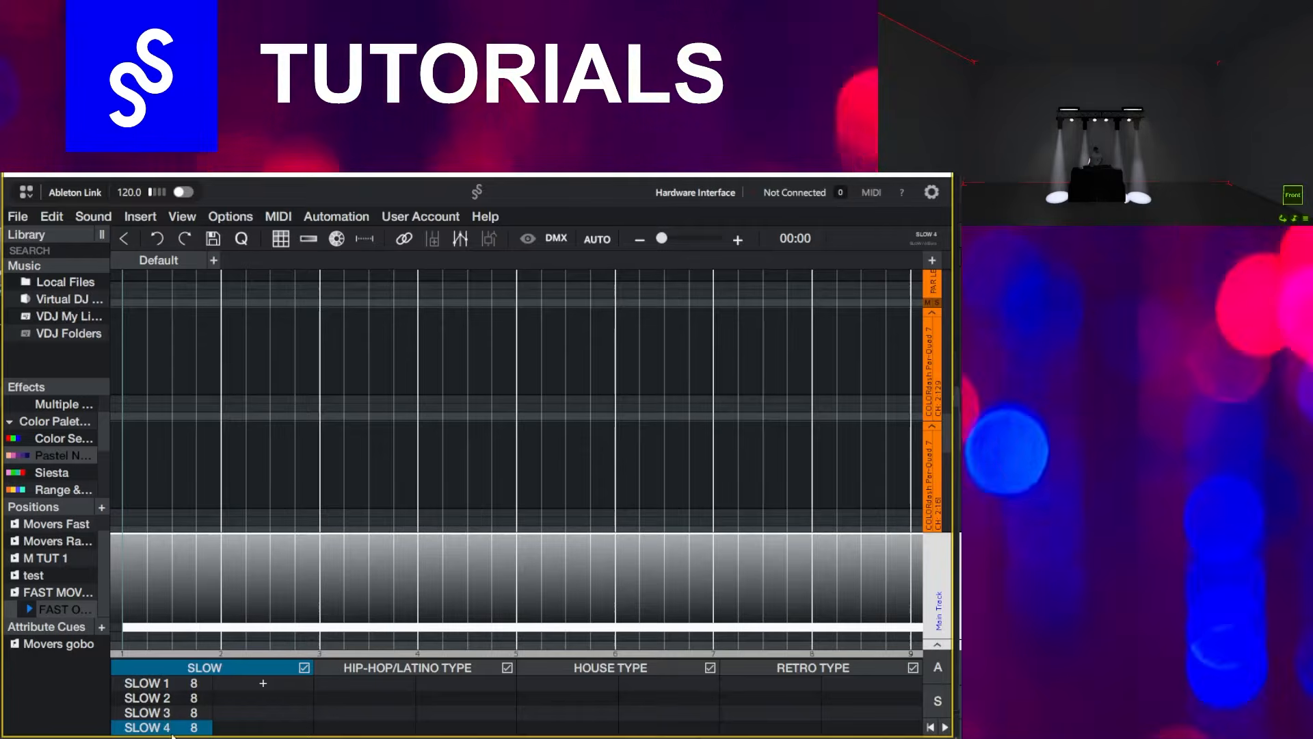
Apply a Scan Horizontal movement effect with 0% size and 5% speed to SLOW 4's entire movement track.
click(244, 658)
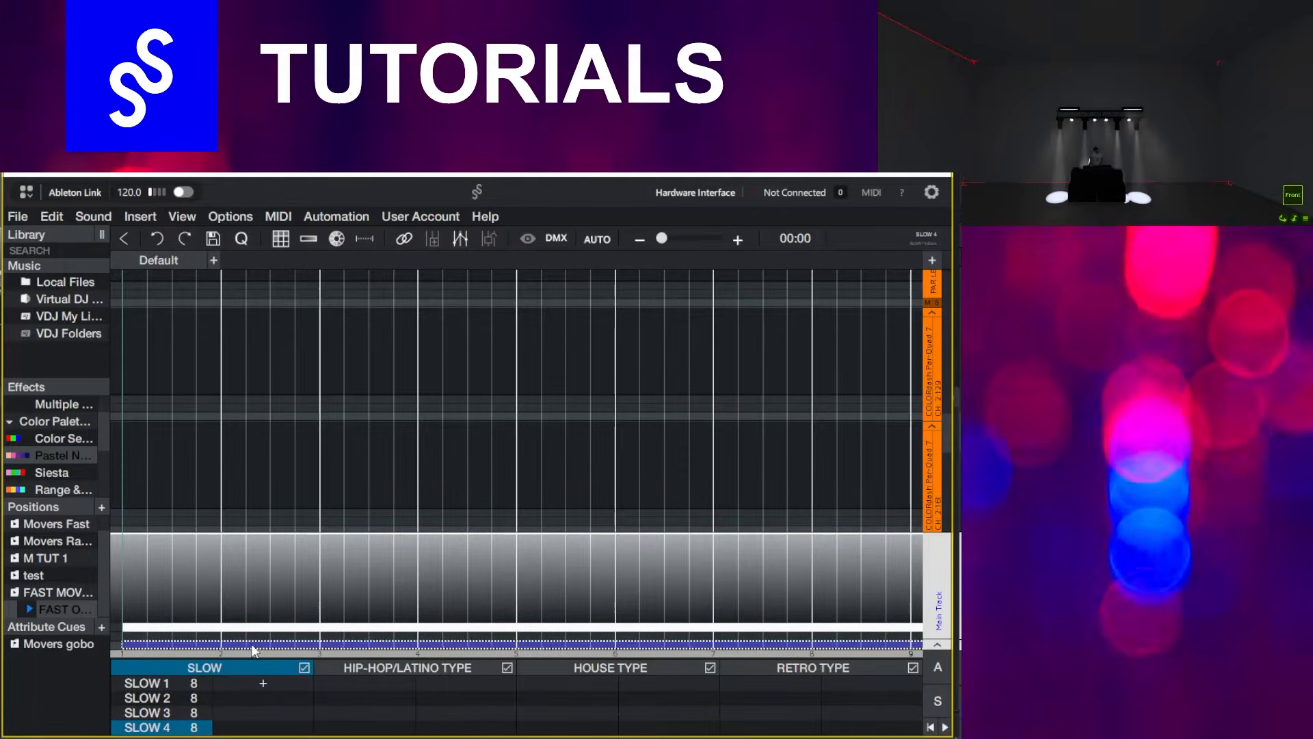
right_click(260, 643)
click(302, 464)
drag(261, 333, 263, 399)
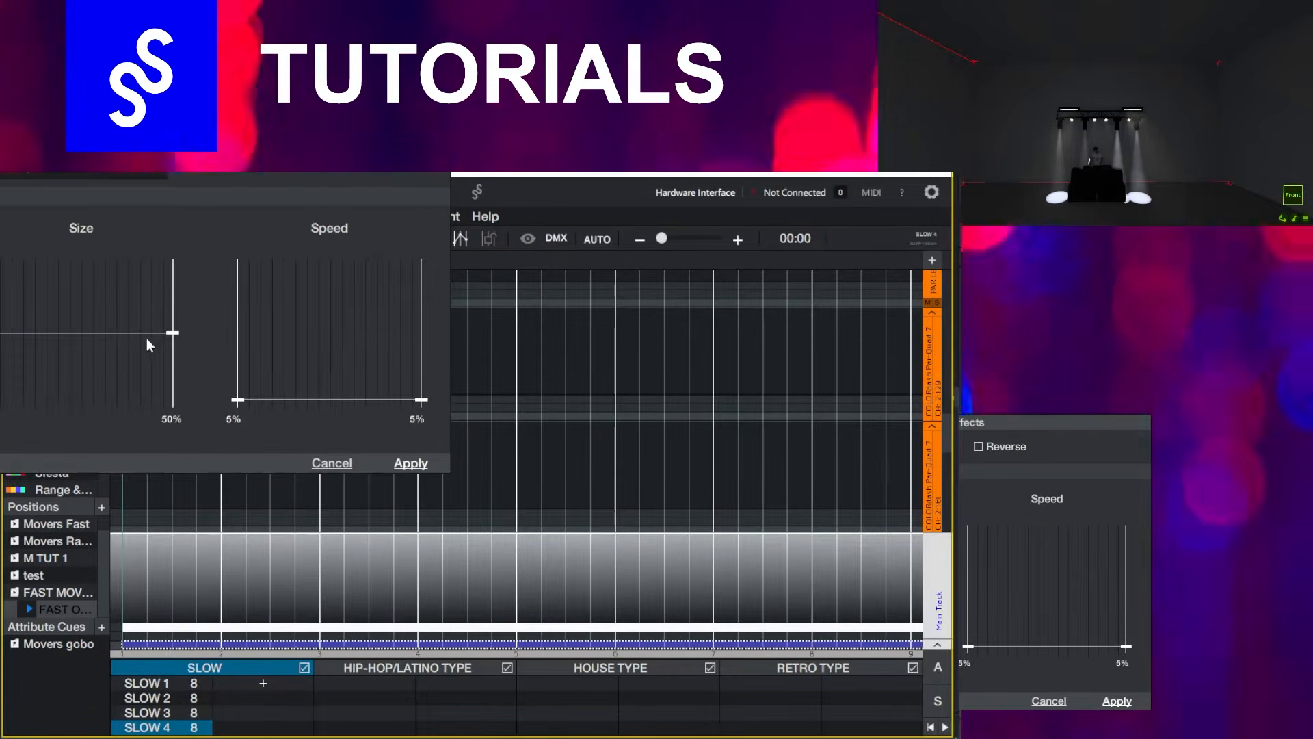
click(130, 195)
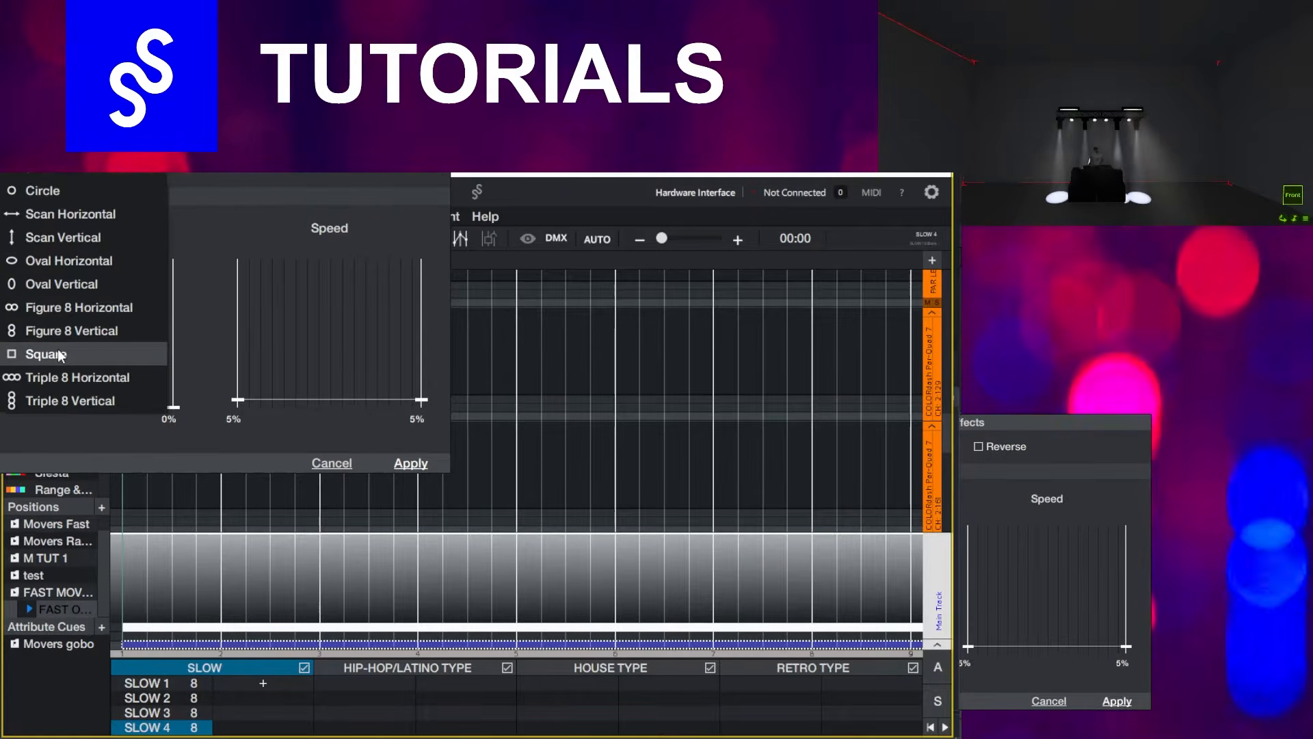
click(65, 217)
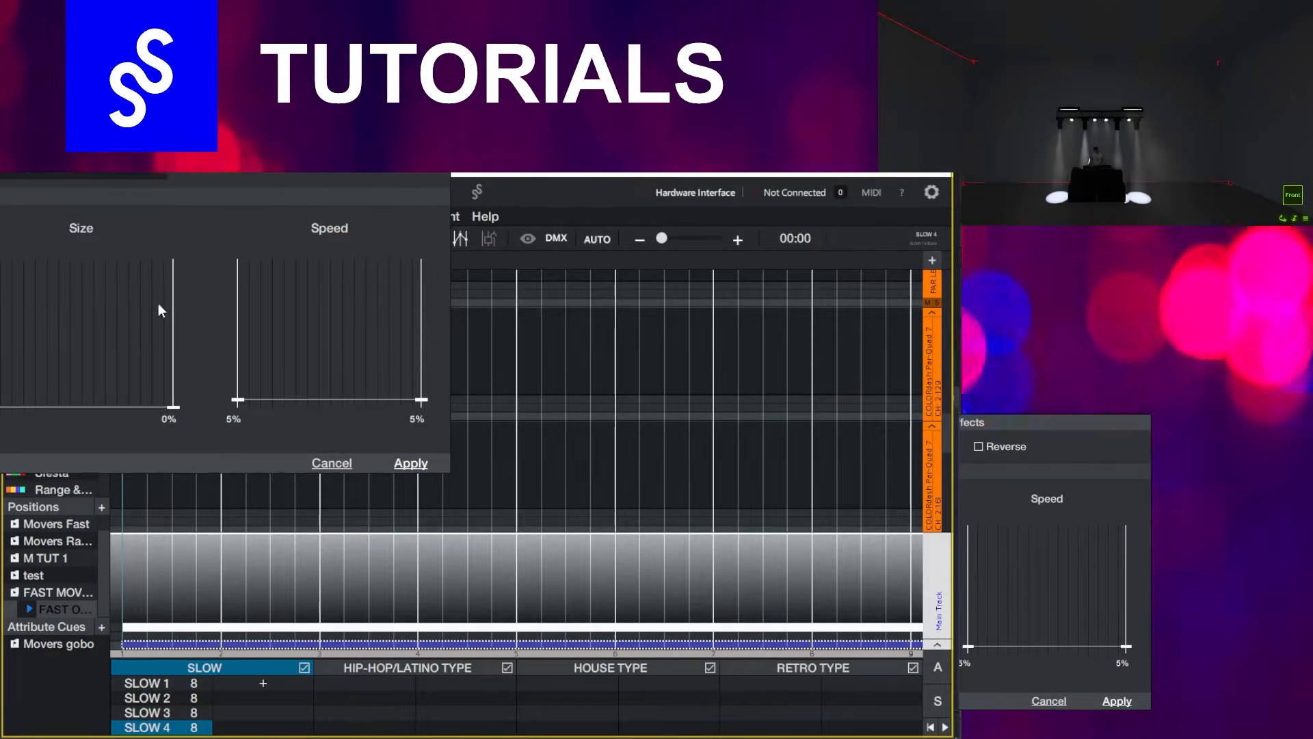
click(404, 463)
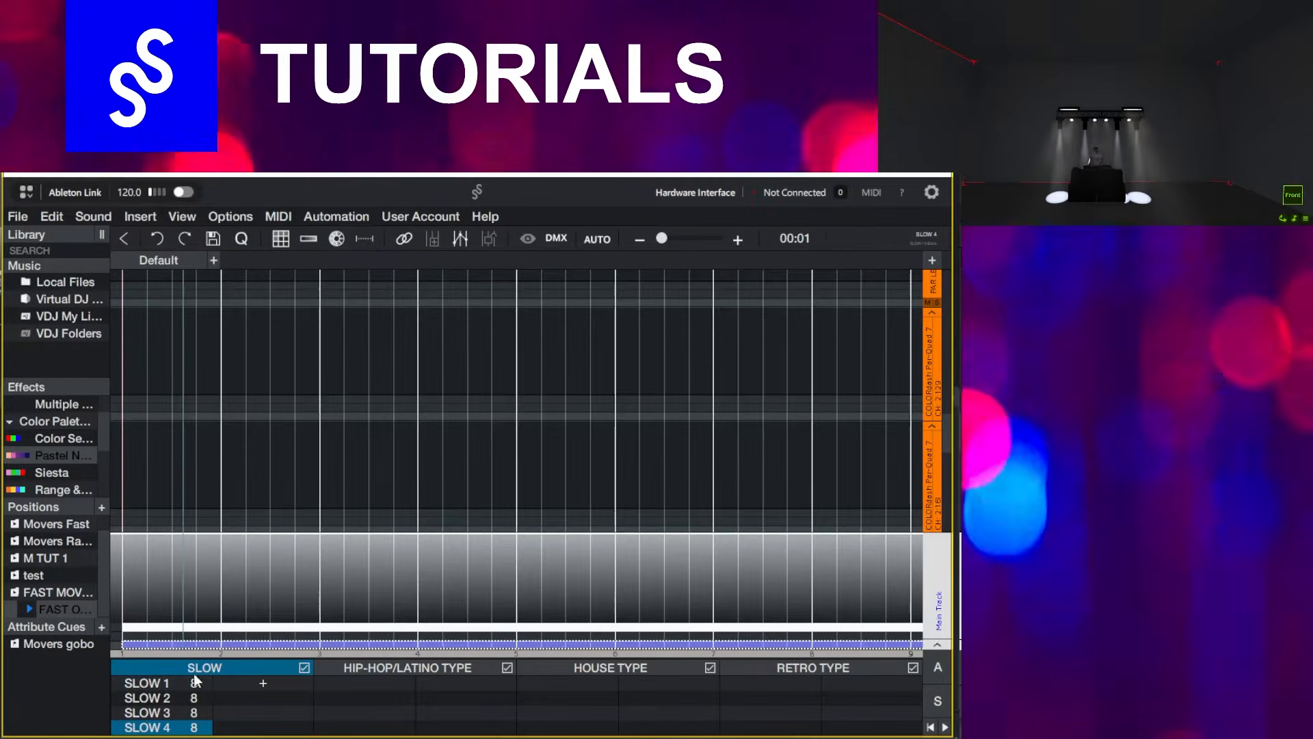
Place the FAST ONE position cue at the start of the Main Track in SLOW 2, SLOW 3 and SLOW 4.
click(167, 699)
click(158, 727)
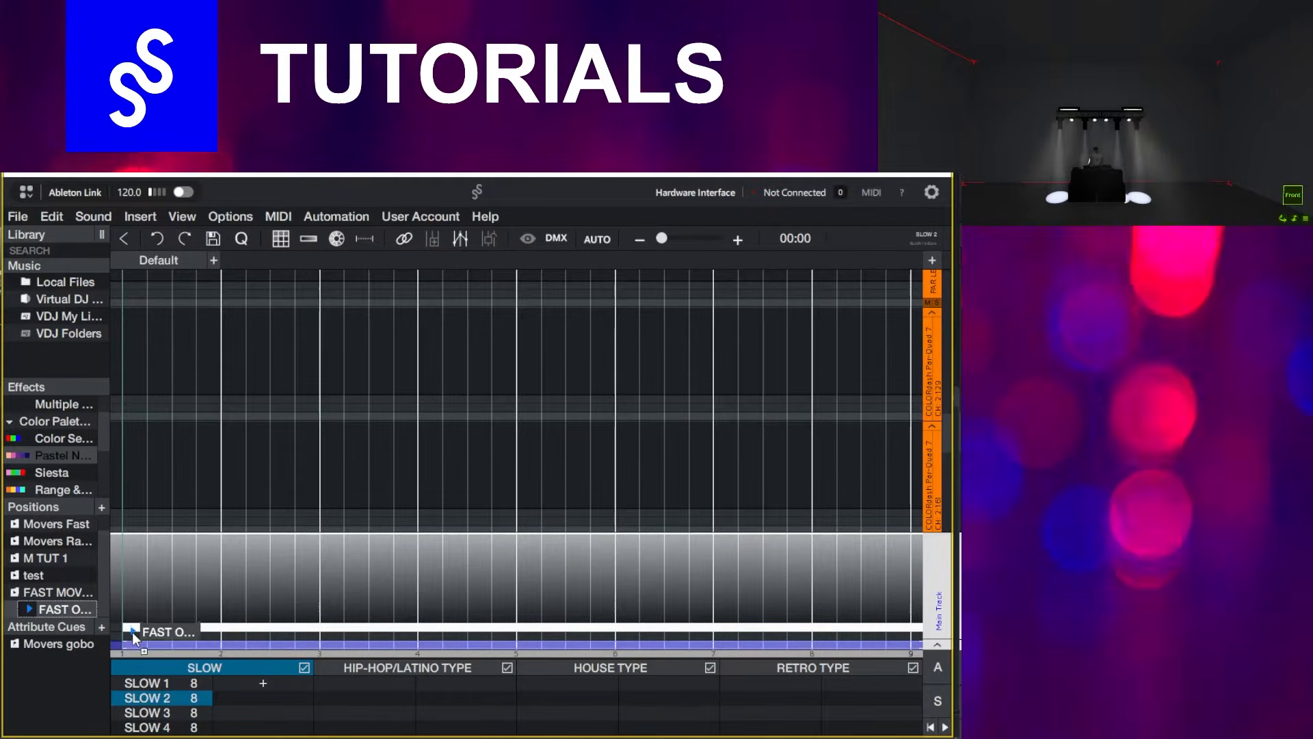
click(145, 714)
drag(67, 610, 143, 646)
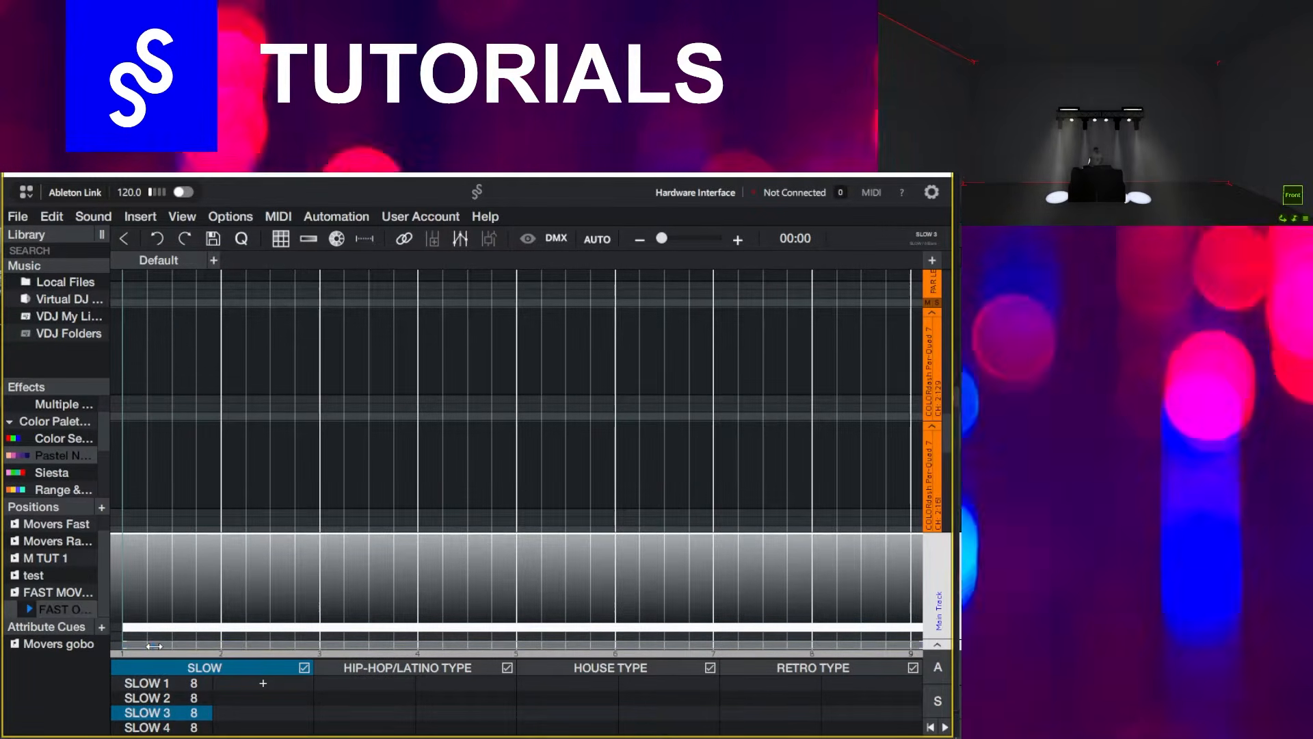
click(147, 727)
drag(66, 609, 167, 645)
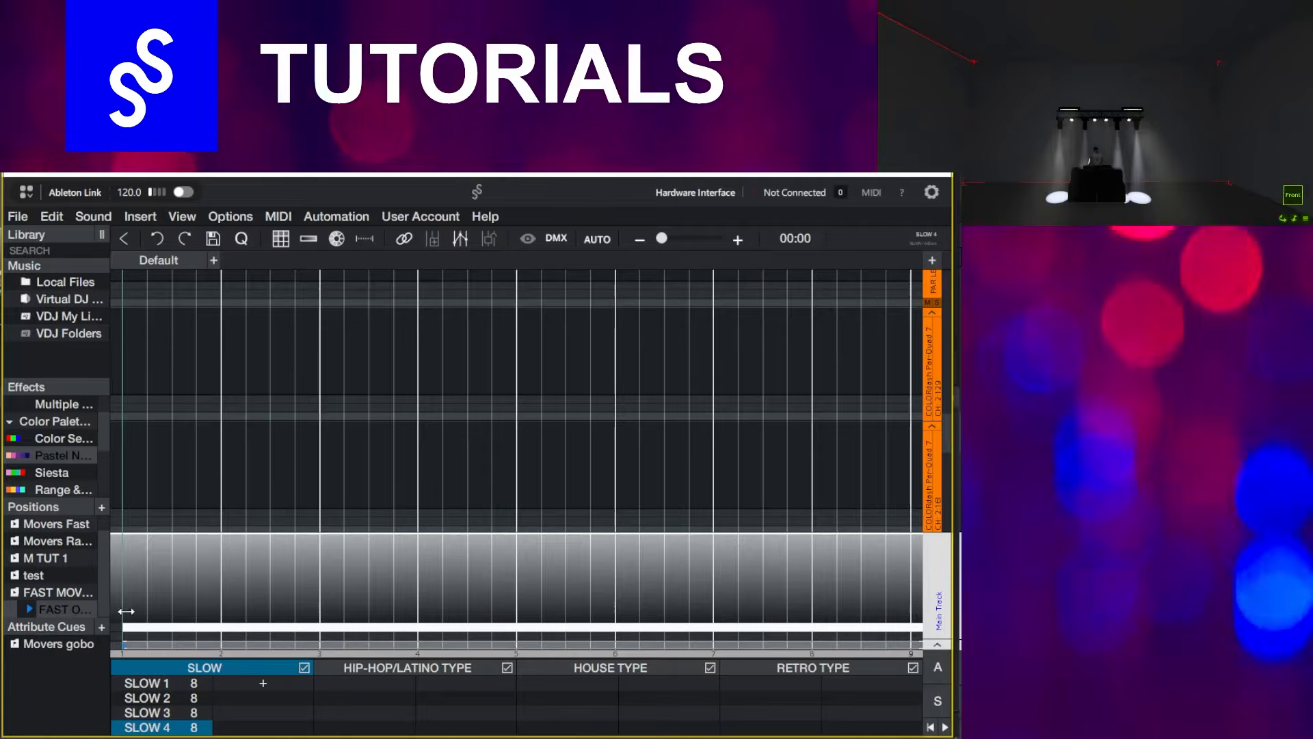
Play SLOW 4, SLOW 3 and SLOW 2 in turn to compare their movements in the visualizer.
key(space)
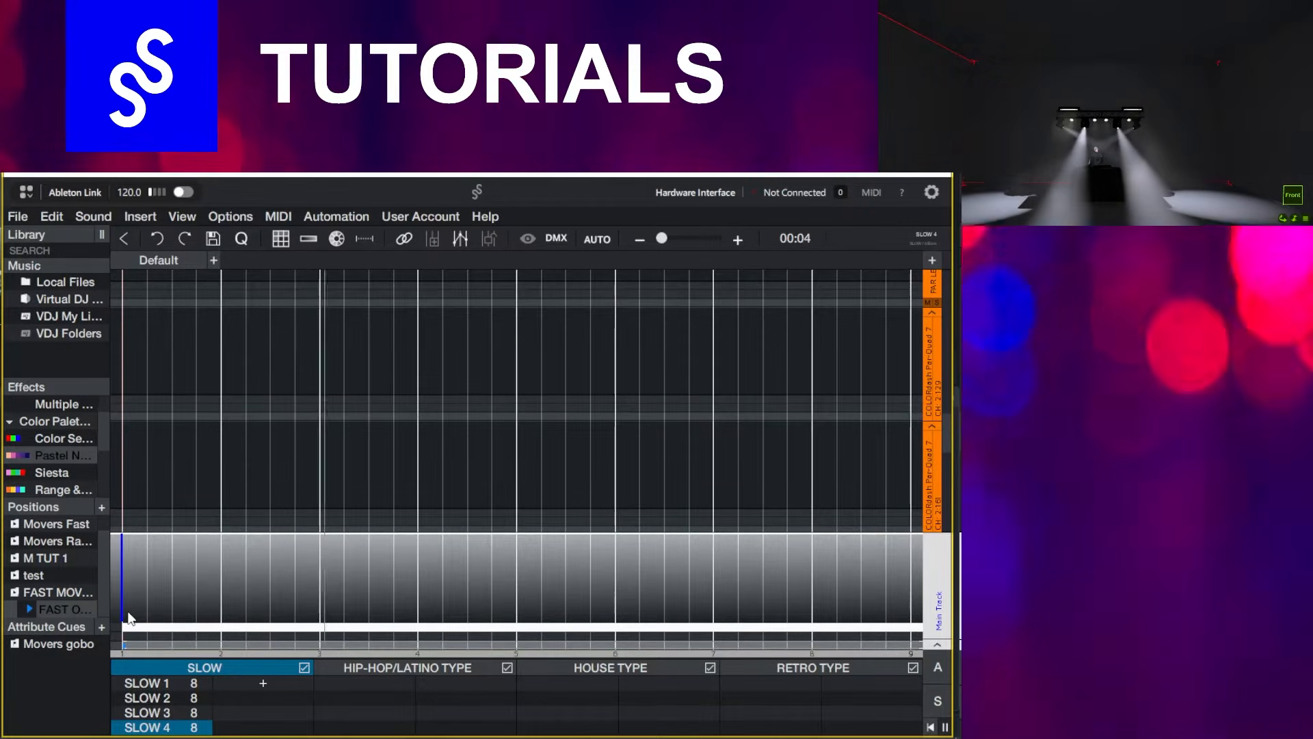
click(147, 713)
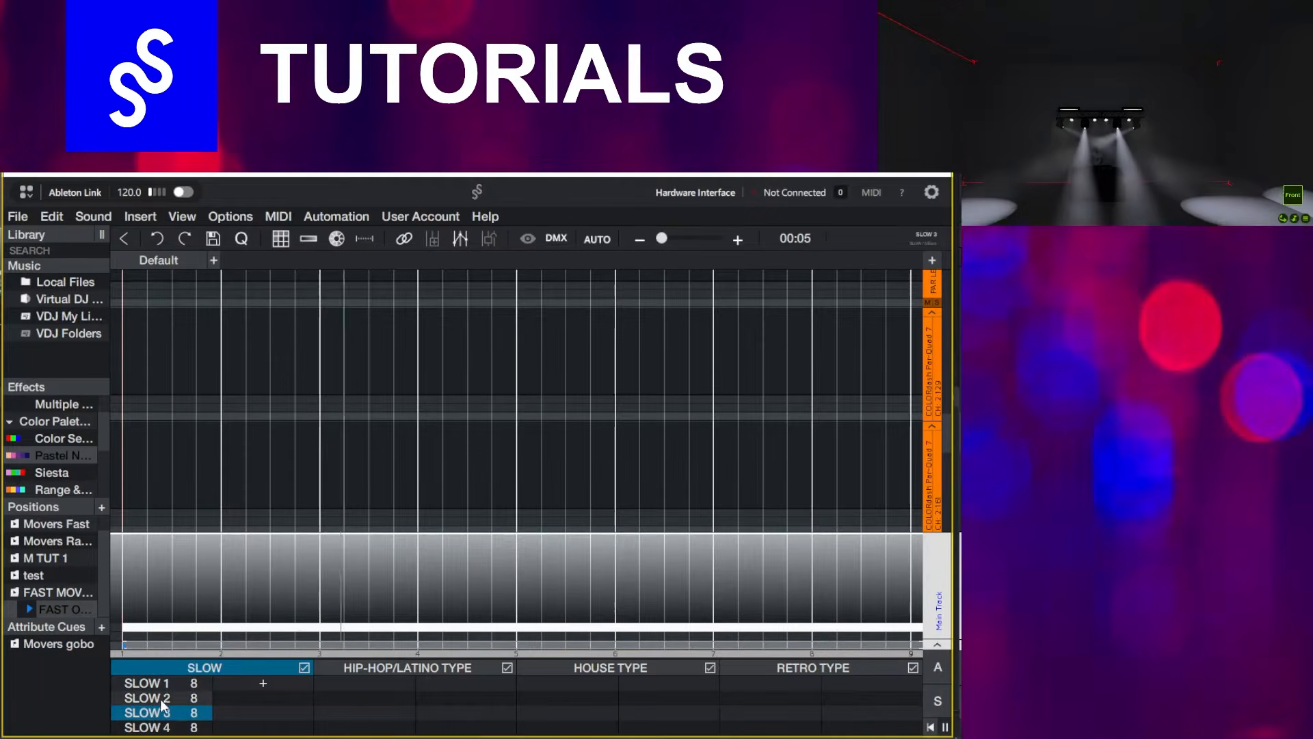
click(163, 699)
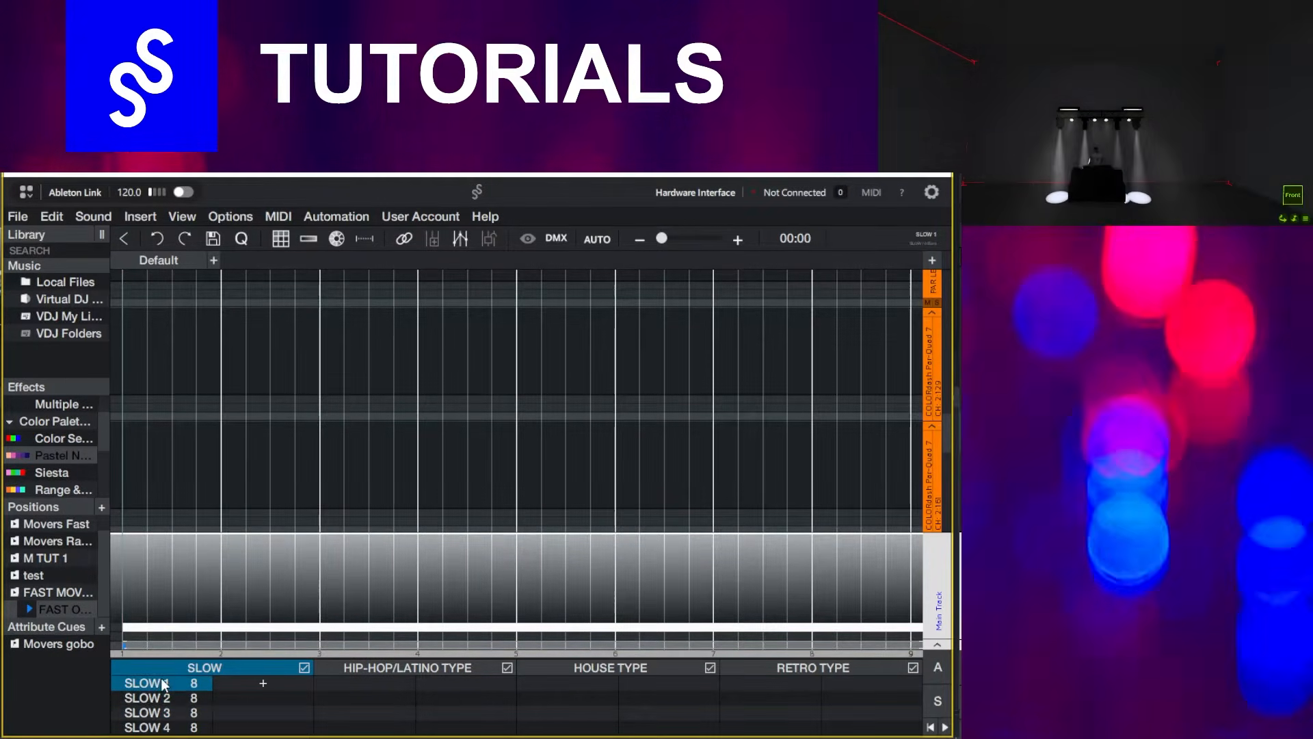
Leave the autoloop editor and open the Default venue for live performance.
click(17, 217)
click(41, 412)
click(576, 482)
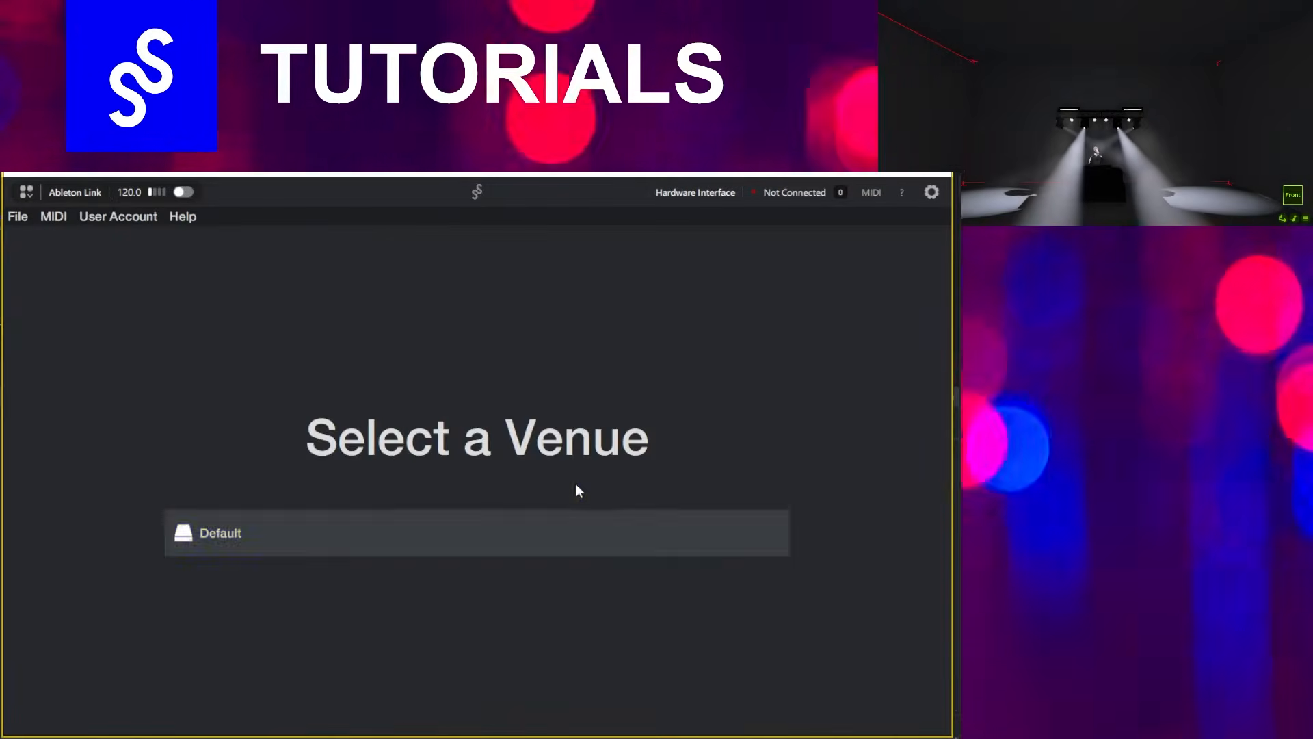
click(547, 533)
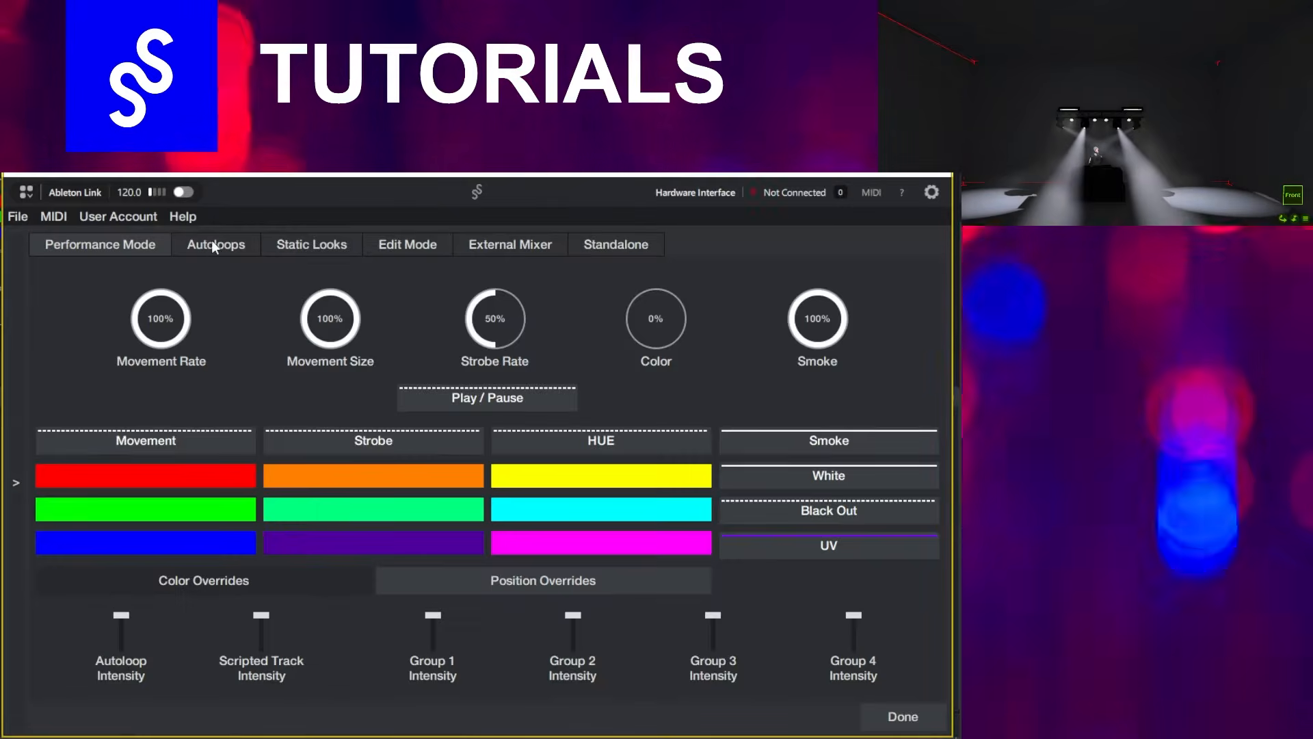
Show the autoloop performance controls, enable Ableton Link and start the SLOW 1 autoloop.
click(214, 247)
click(182, 192)
click(191, 446)
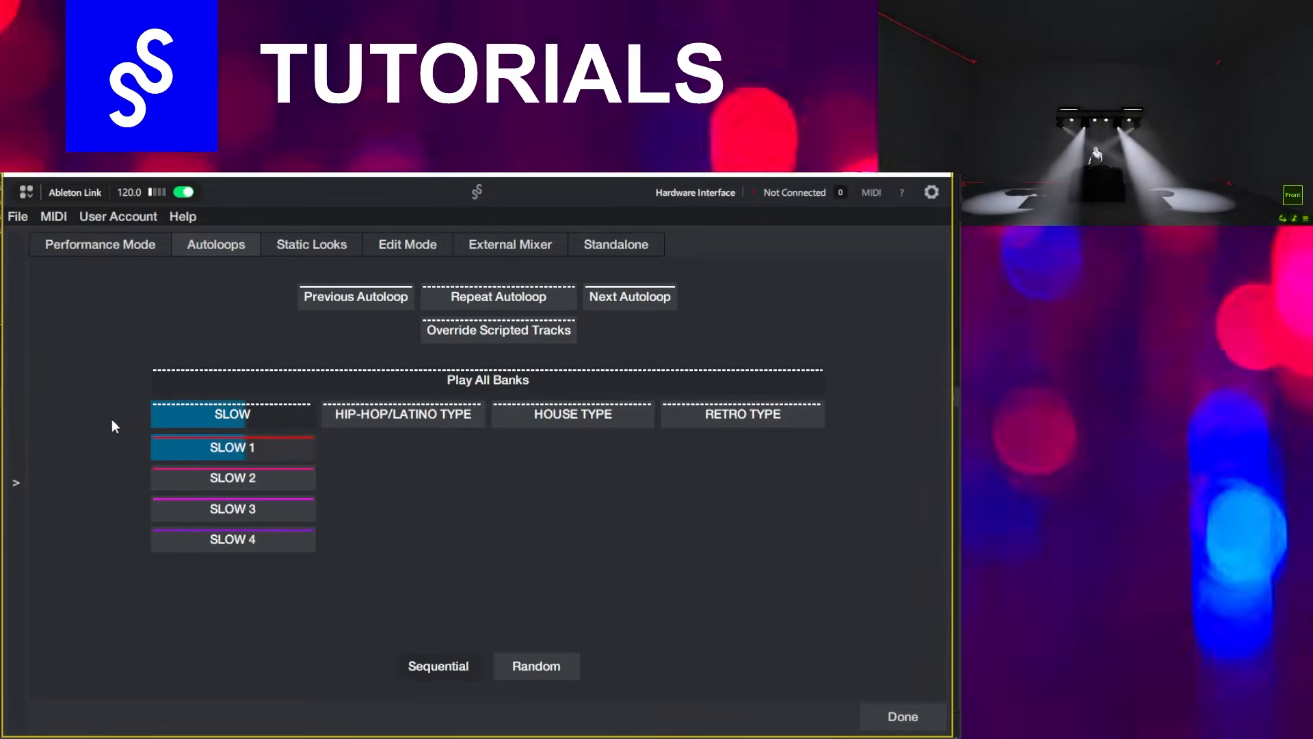
Return to the autoloop editor and duplicate SLOW 1 to SLOW 4 within the SLOW bank.
click(18, 216)
click(39, 289)
right_click(171, 711)
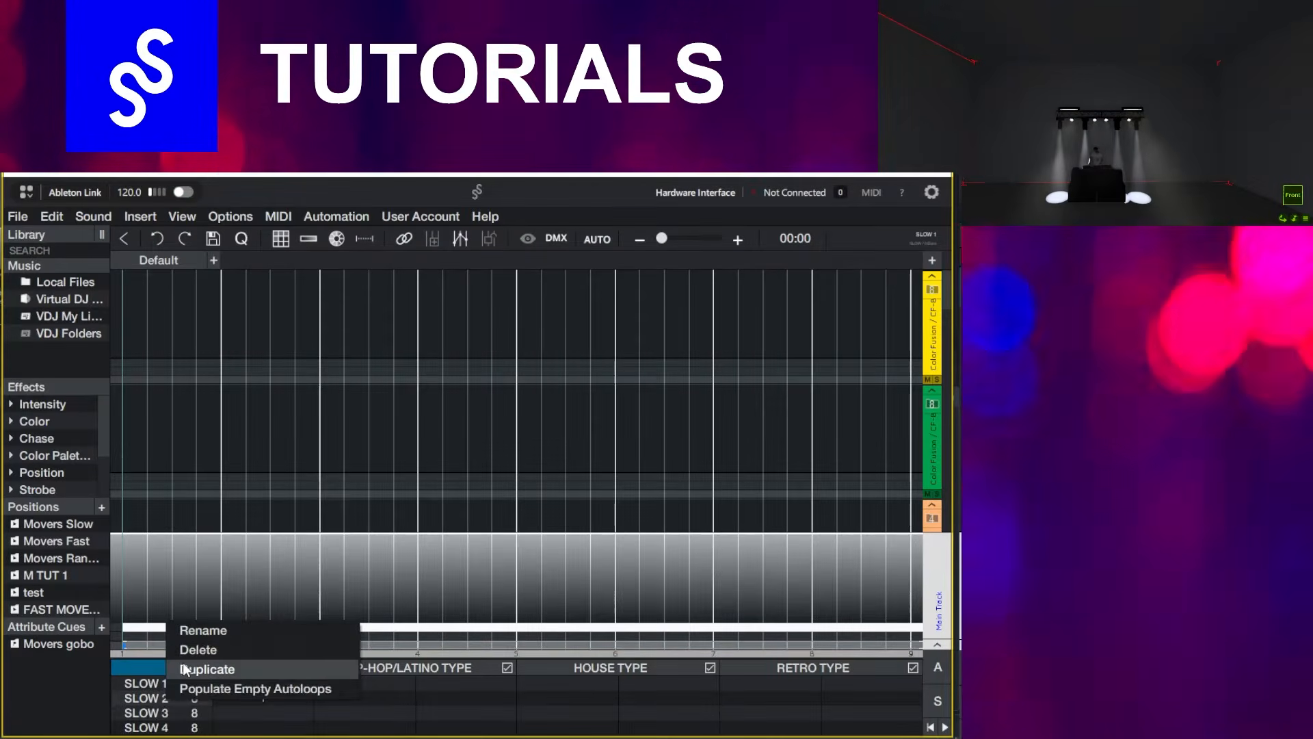
click(195, 680)
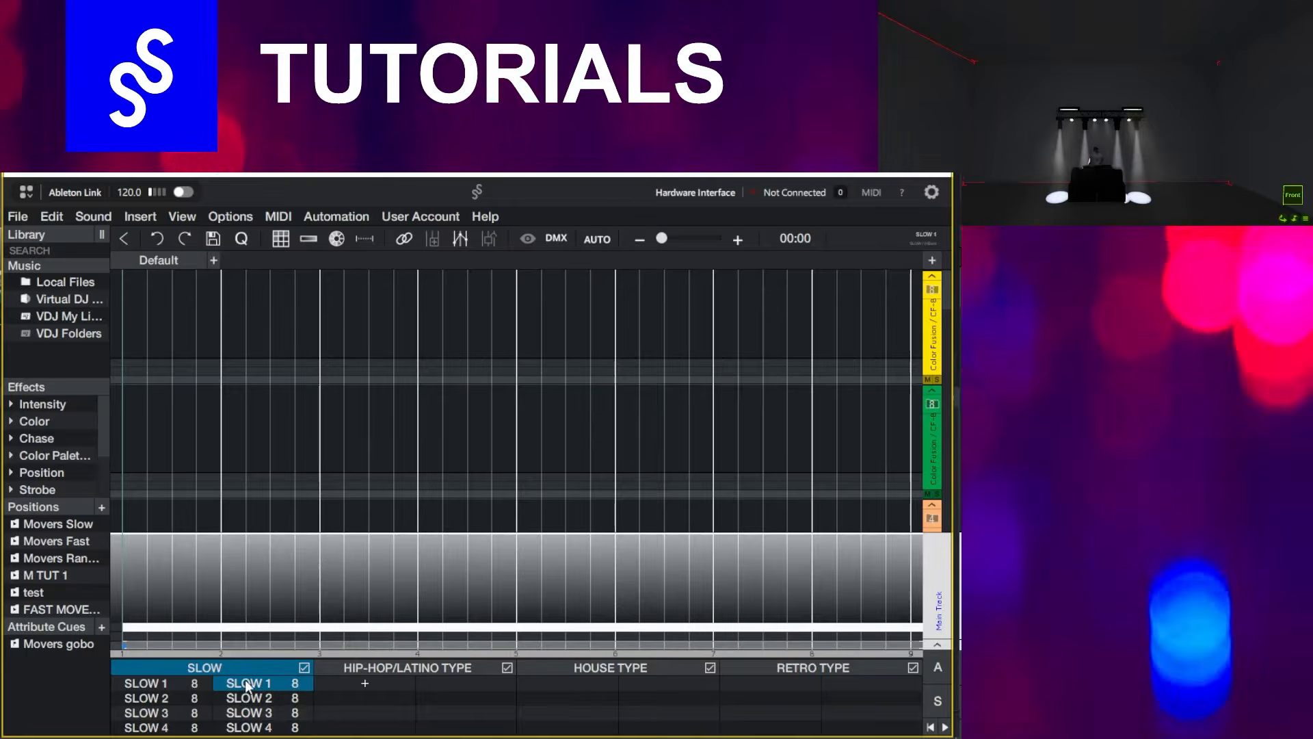
Apply a Figure 8 Horizontal movement effect with 34% size and 5% speed to the Main Track of the duplicated SLOW 1.
right_click(253, 626)
click(298, 533)
right_click(300, 534)
click(346, 440)
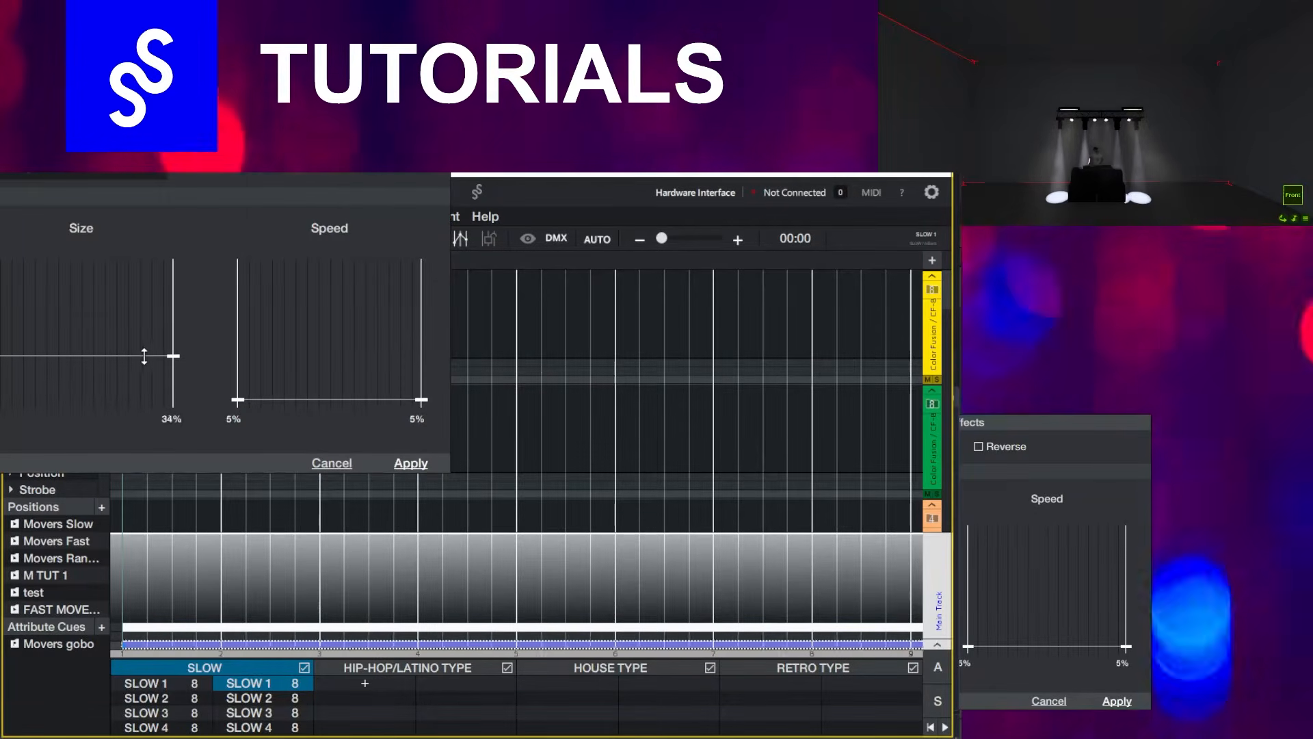
click(155, 175)
click(82, 306)
click(410, 463)
Apply a movement effect with 50% size and 5% speed to the Main Track of the duplicated SLOW 2.
click(263, 698)
right_click(290, 644)
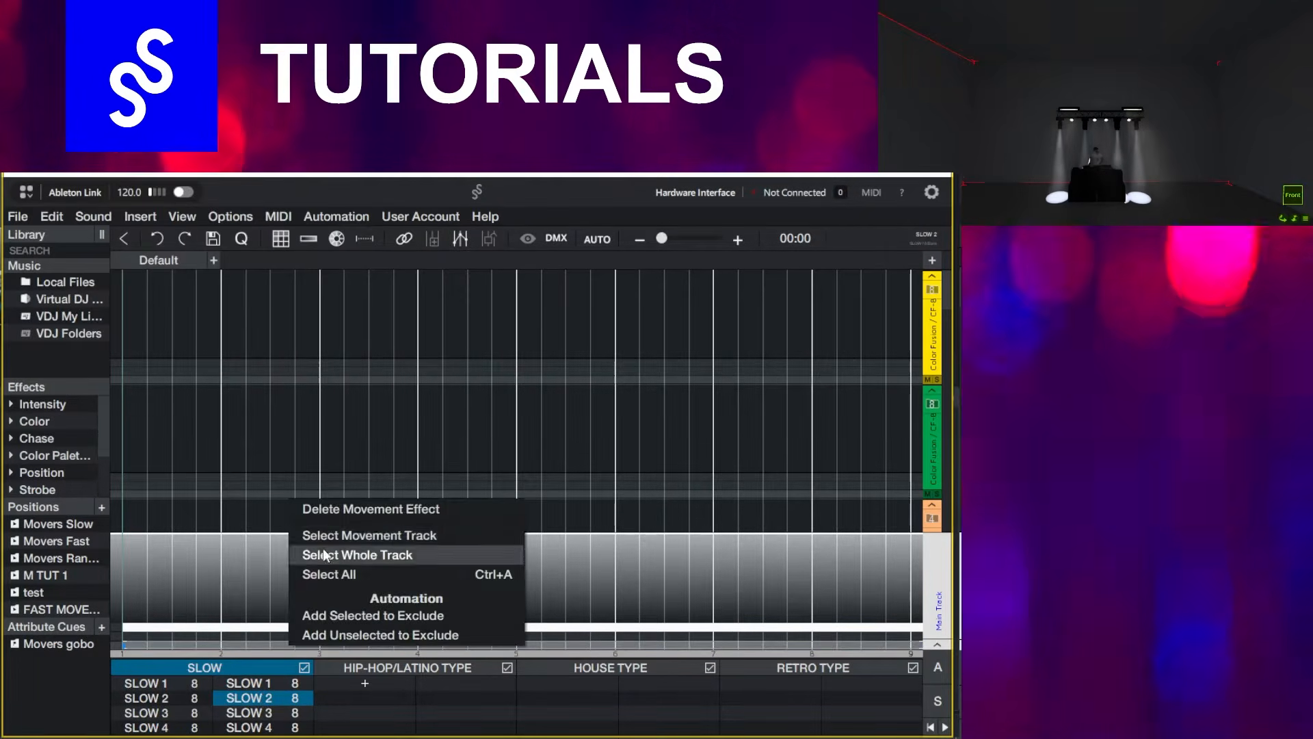
click(320, 537)
right_click(313, 642)
click(348, 441)
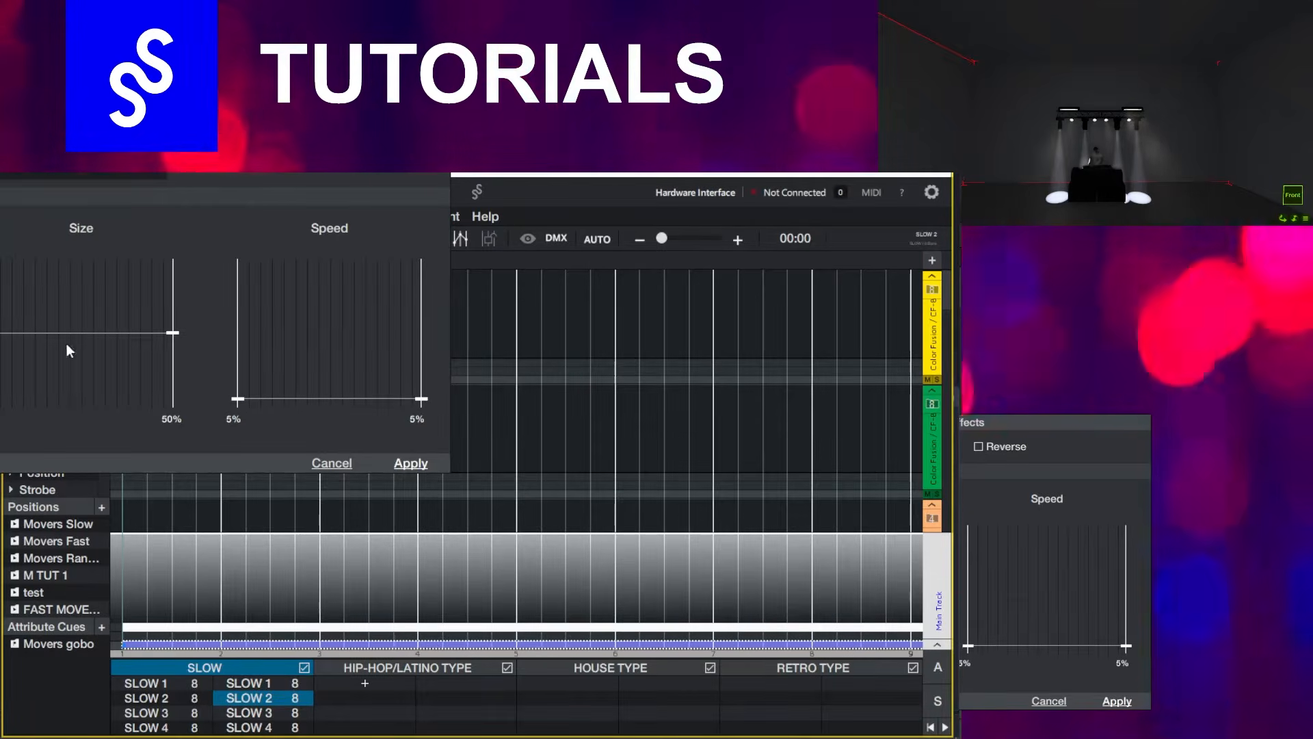
click(411, 463)
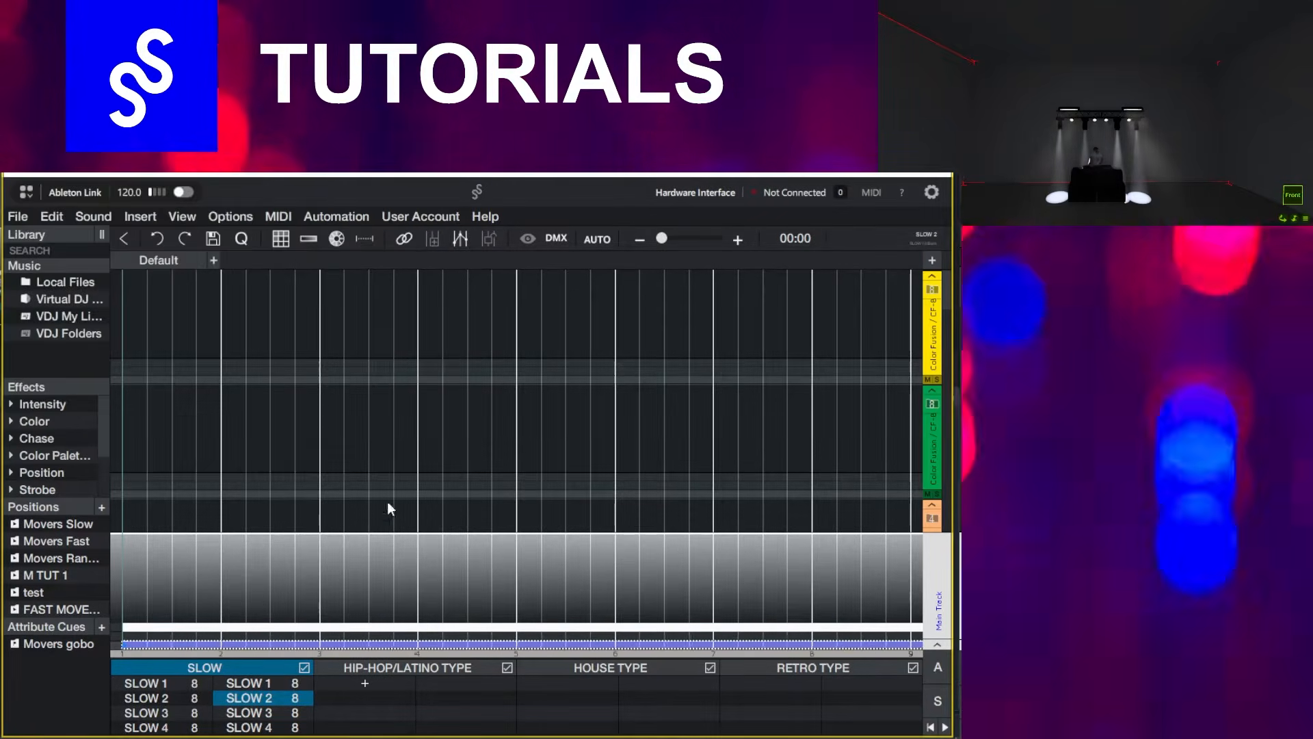
Apply a movement effect with 10% size and 5% speed to the Main Track of the duplicated SLOW 3.
right_click(261, 713)
click(257, 715)
right_click(275, 644)
click(312, 536)
right_click(305, 644)
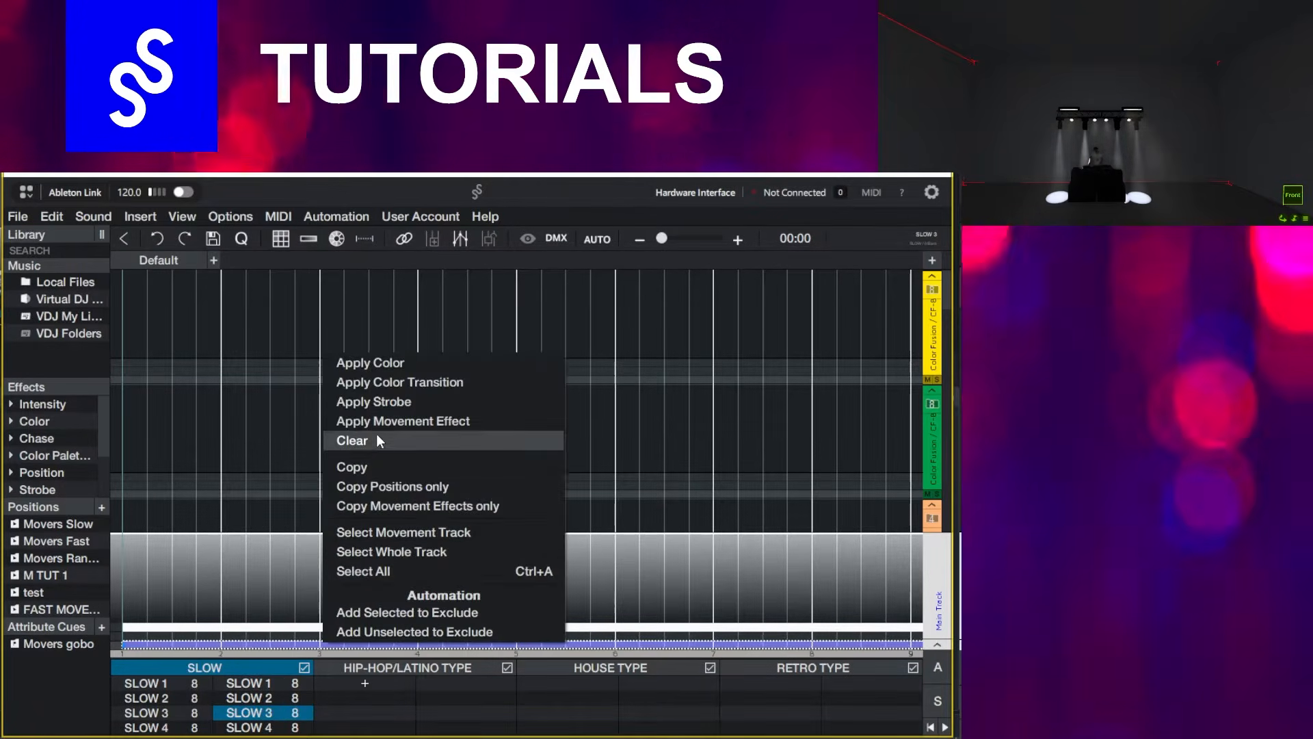
click(380, 424)
drag(293, 393, 293, 399)
drag(88, 333, 88, 342)
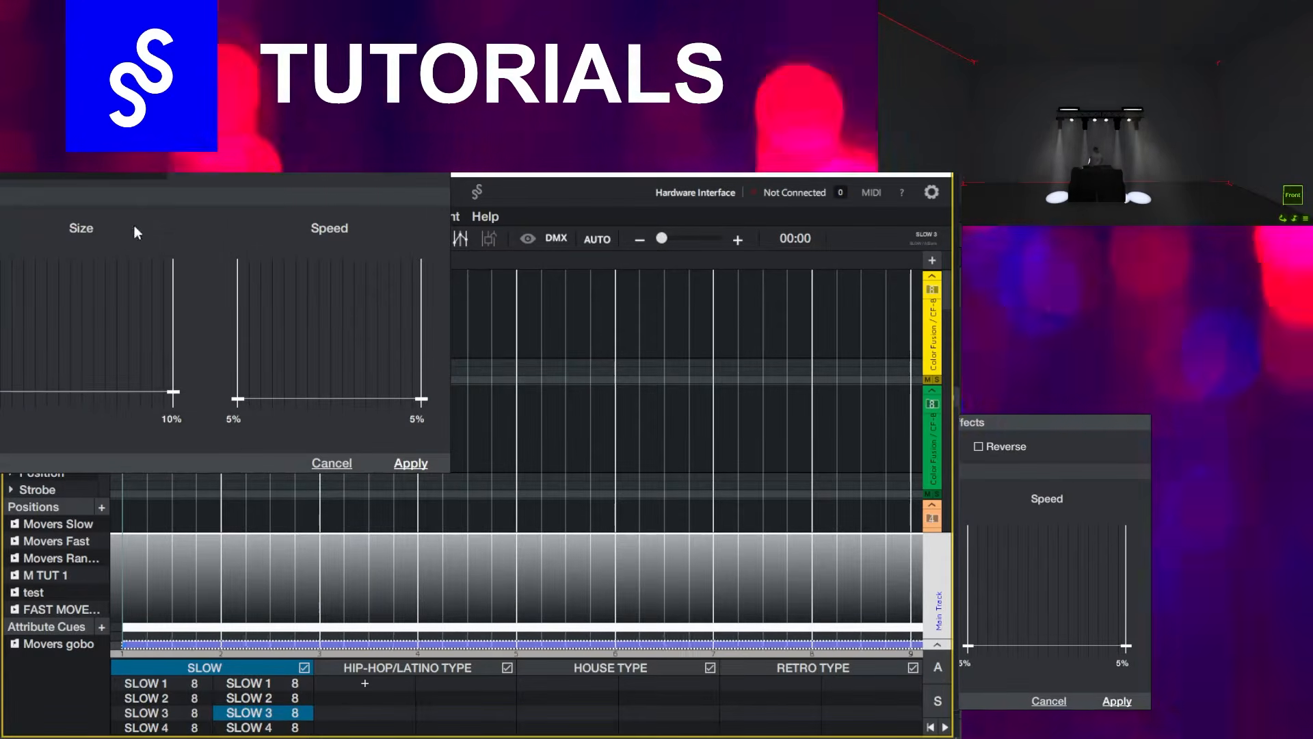
click(411, 463)
Apply a movement effect with 9% size and 5% speed to the Main Track of the duplicated SLOW 4.
click(249, 727)
right_click(340, 643)
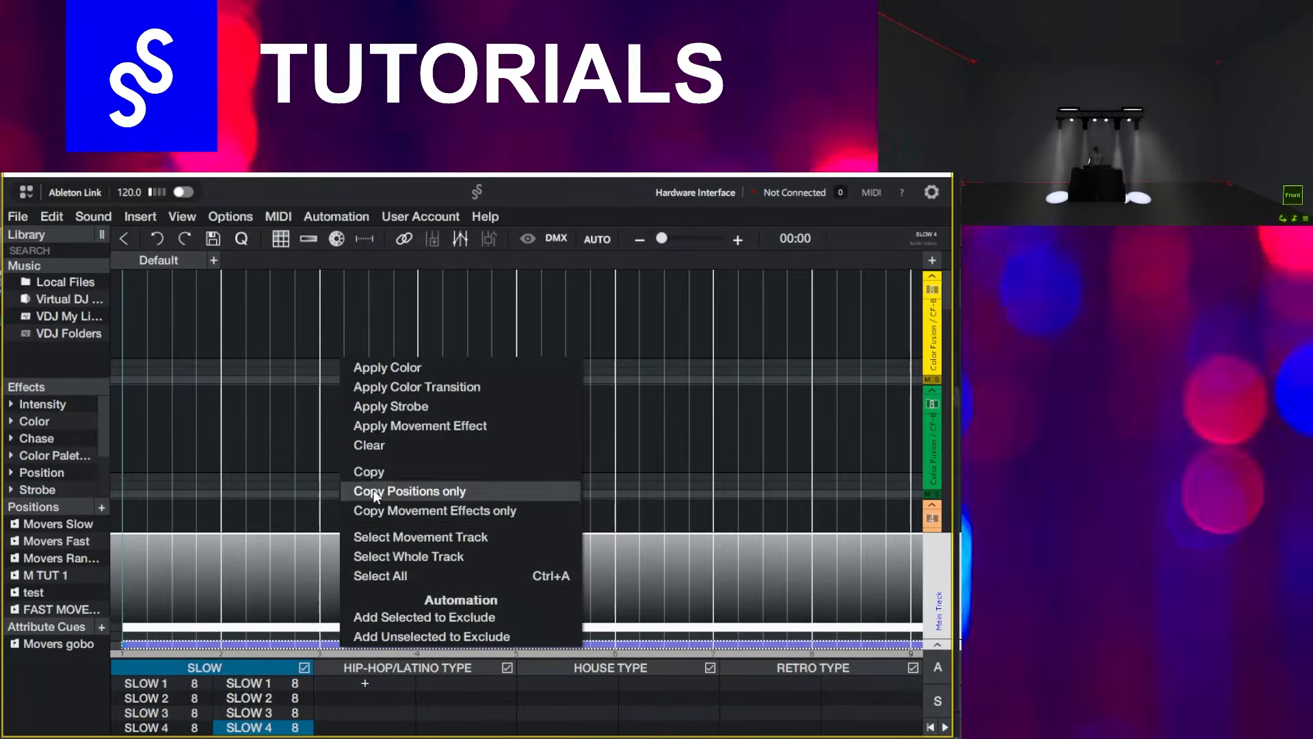
click(379, 425)
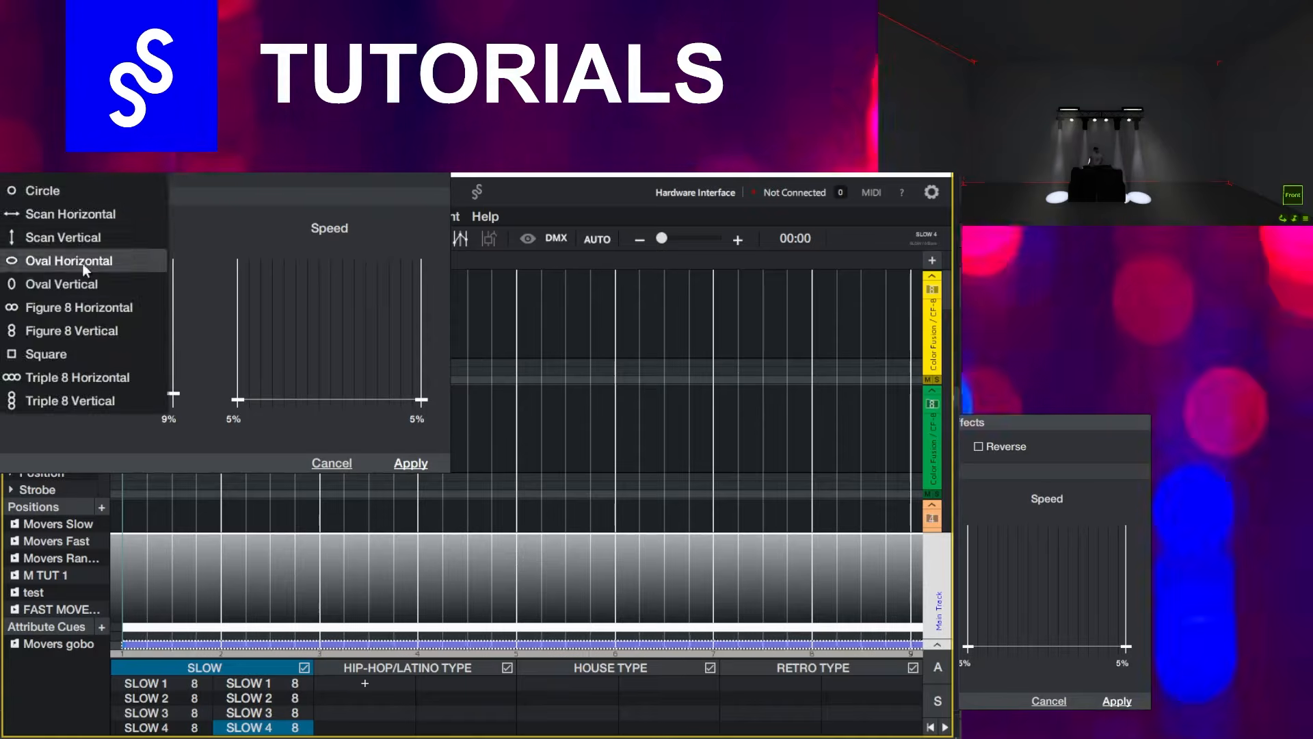
click(411, 463)
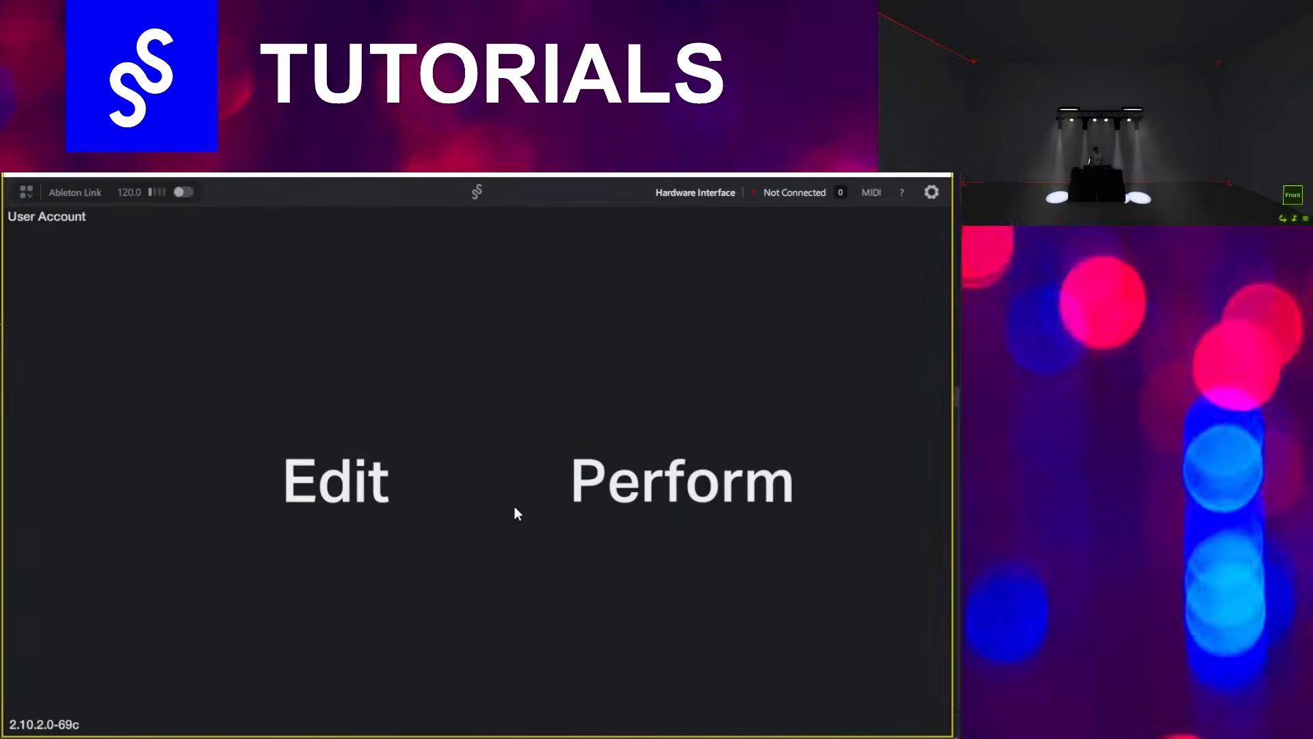
Open the Default venue for live performance and play the SLOW 1 and SLOW 4 autoloops.
click(514, 506)
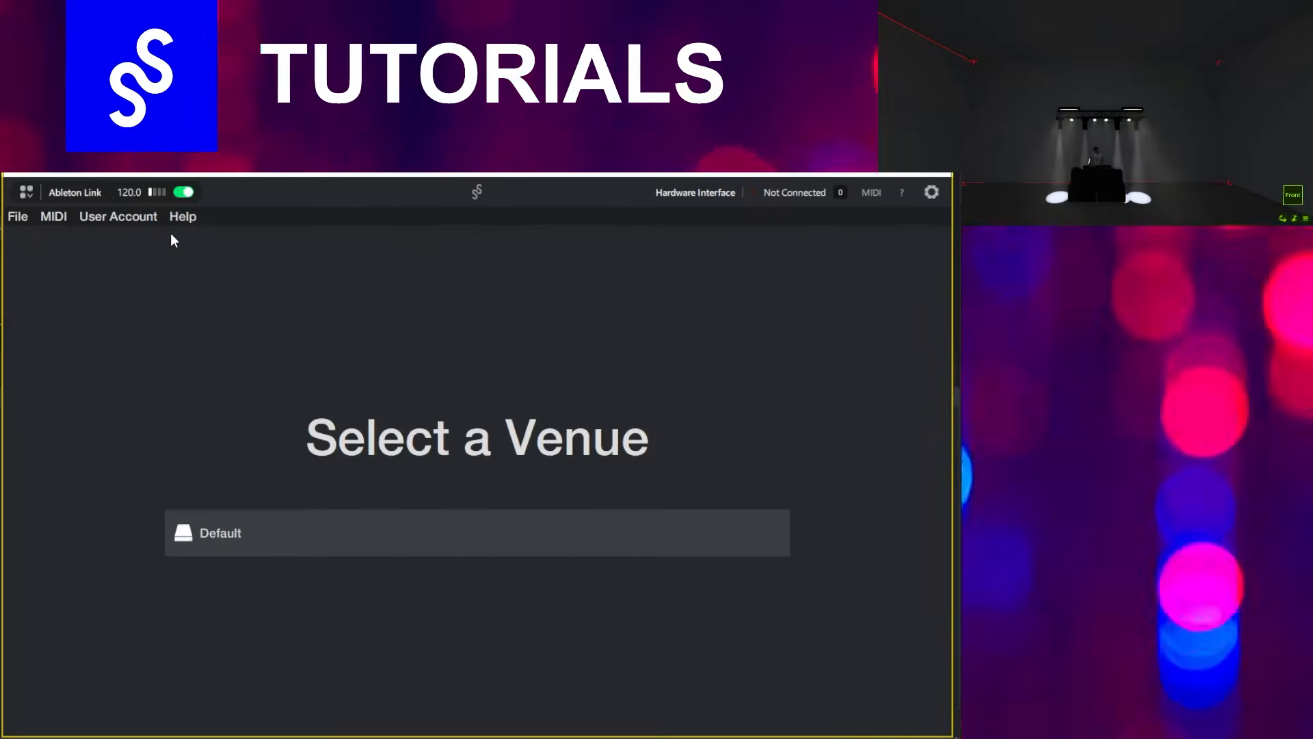
click(186, 537)
click(208, 431)
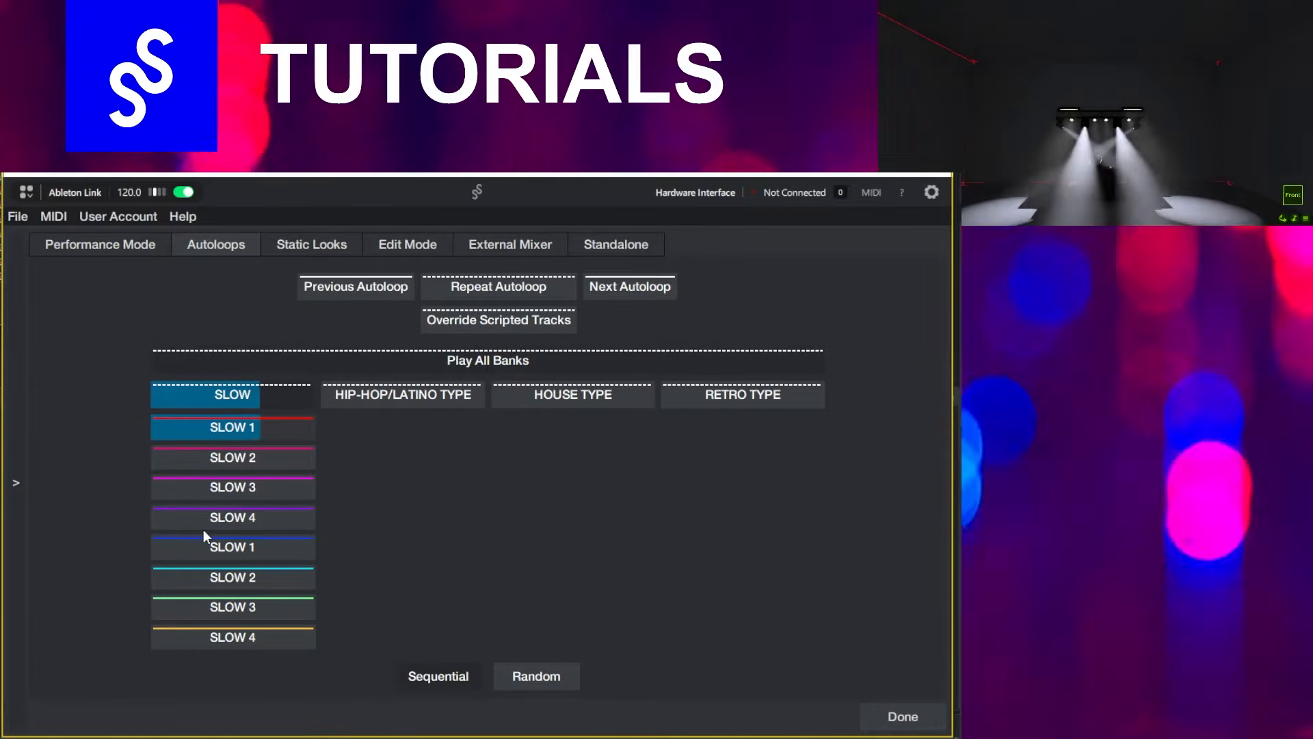
click(214, 520)
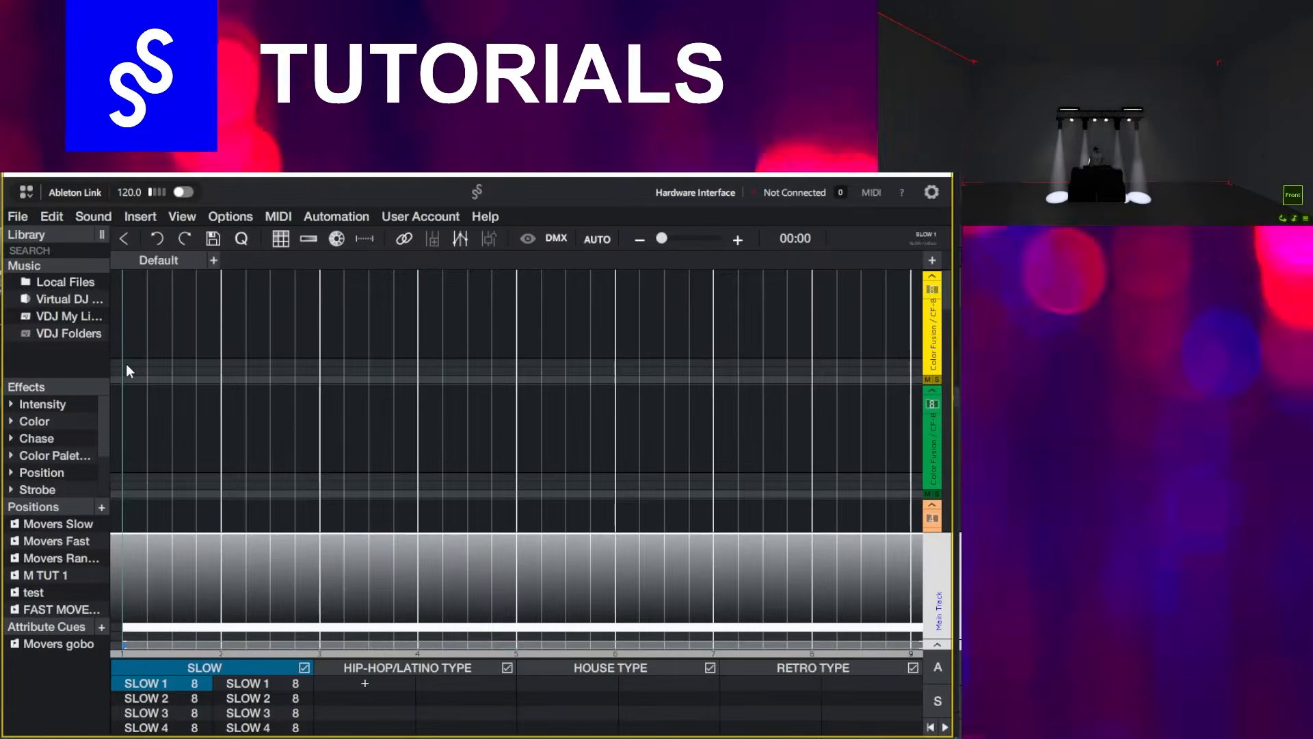
Apply a magenta-to-blue color transition across the full length of both Color Fusion tracks in the original SLOW 1.
click(126, 363)
double_click(414, 425)
click(850, 463)
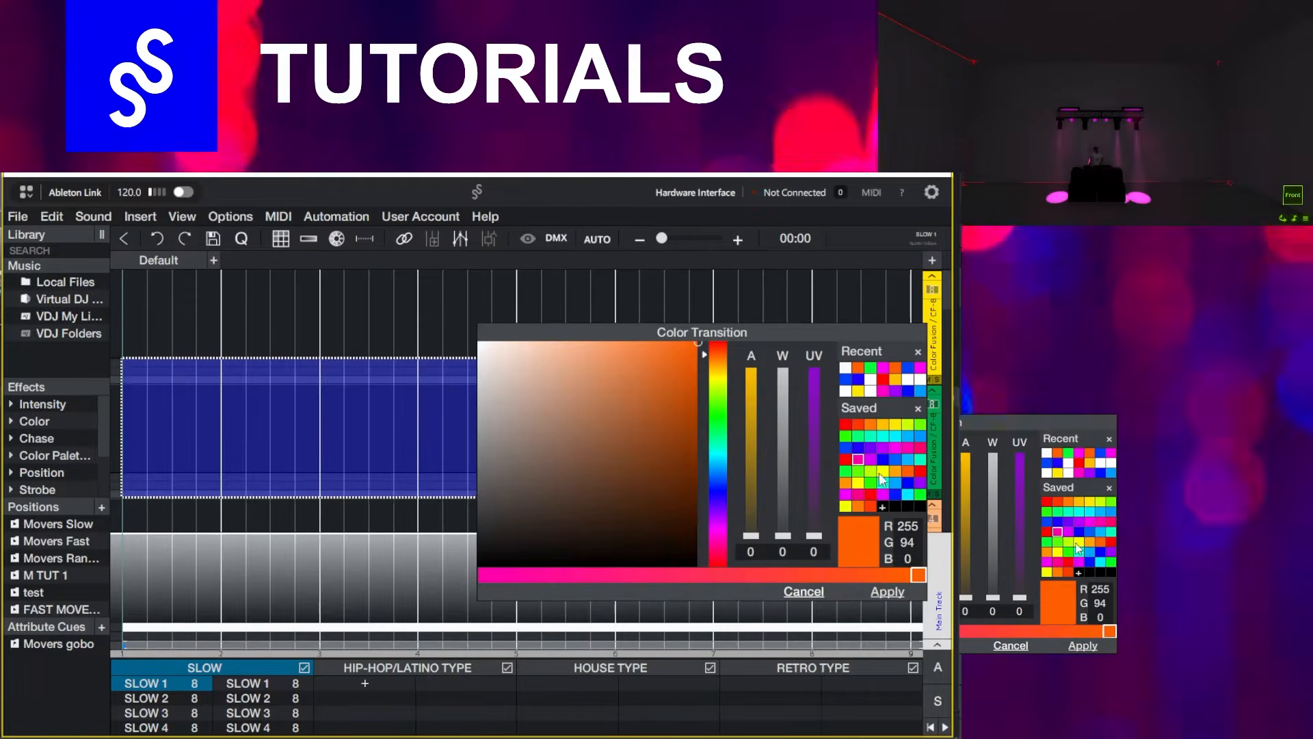
click(887, 591)
Show the individual mover tracks and apply a magenta-to-blue color transition to the MAC 250 Entour on CH 2:1.
scroll(132, 447, down, 2)
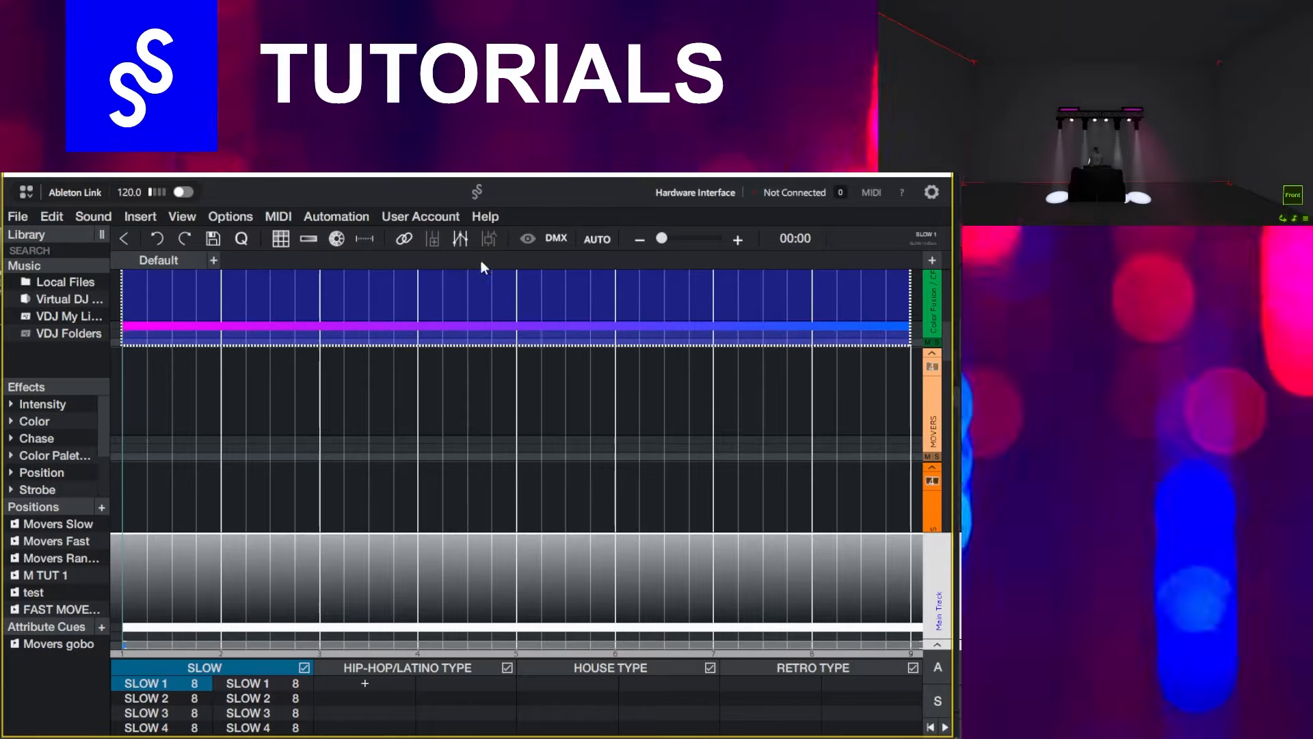
click(527, 238)
click(547, 319)
double_click(903, 359)
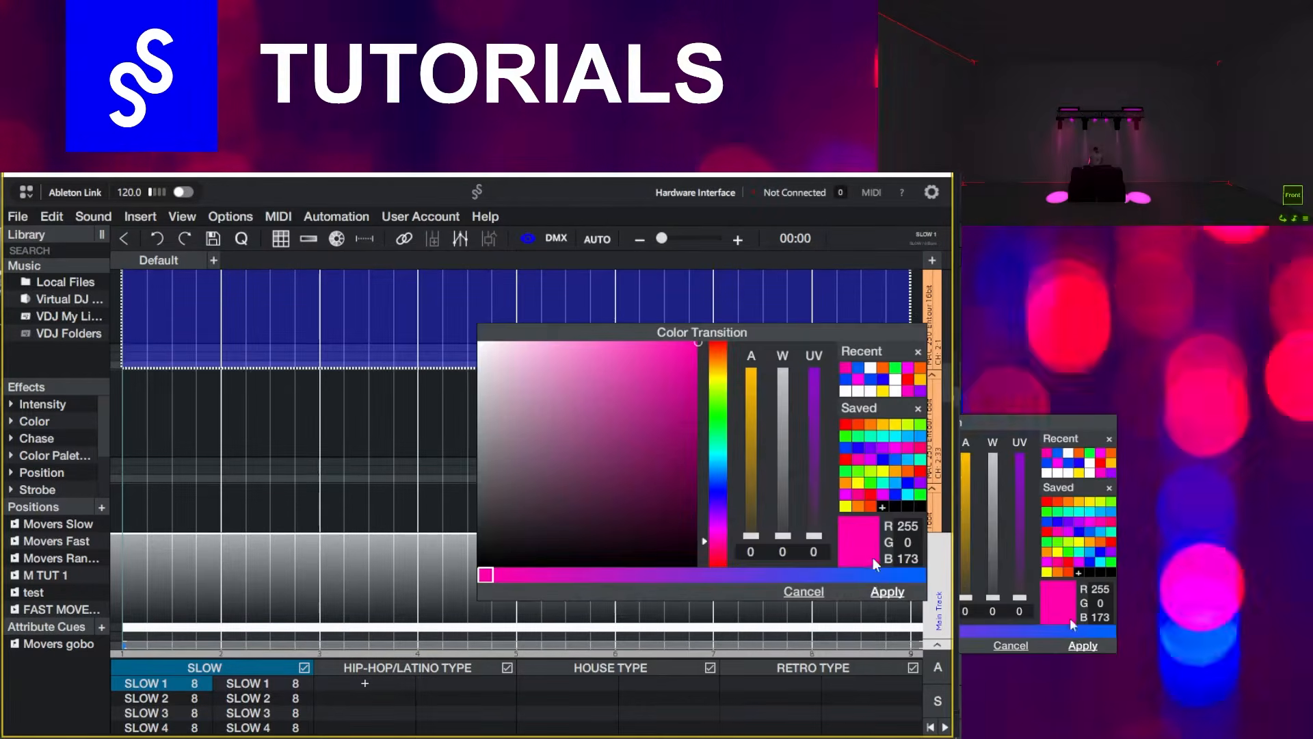
click(886, 592)
Apply a blue-to-magenta color transition across the whole MAC 250 Entour track on CH 2:33.
right_click(127, 400)
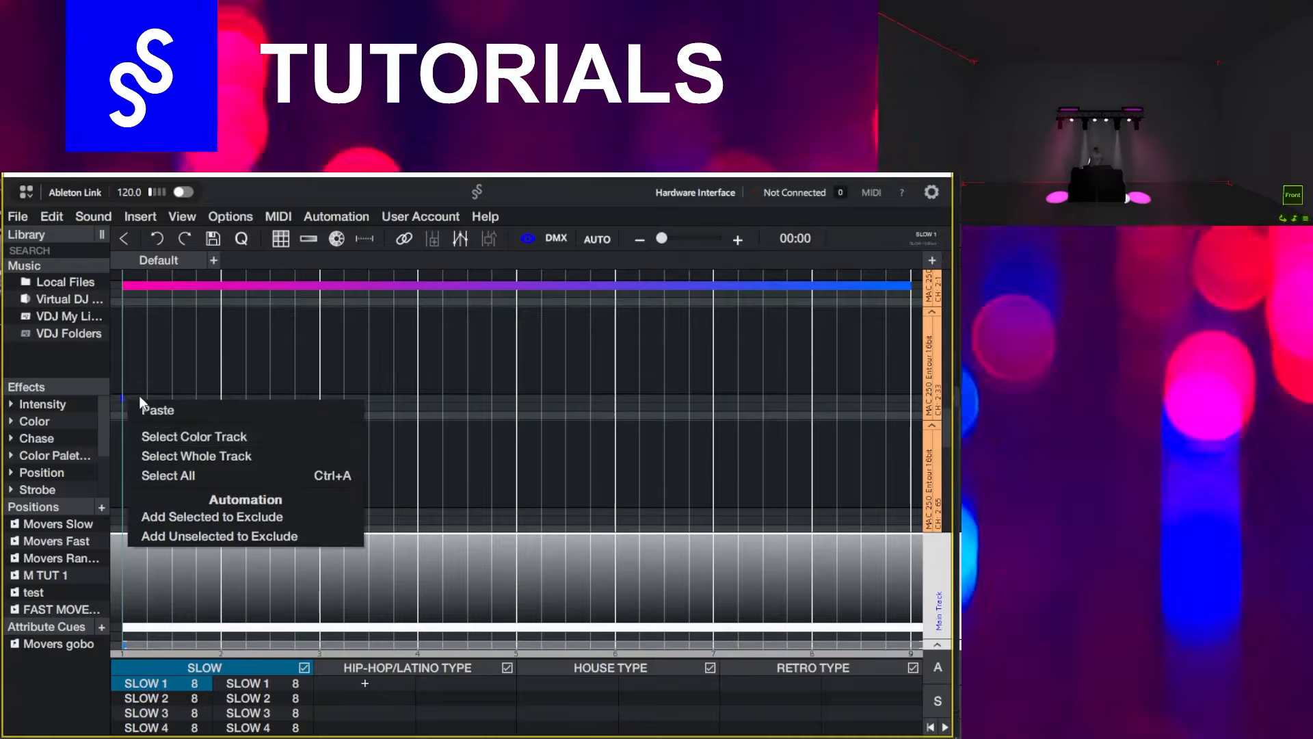
drag(126, 401, 907, 402)
right_click(904, 402)
click(814, 436)
click(881, 494)
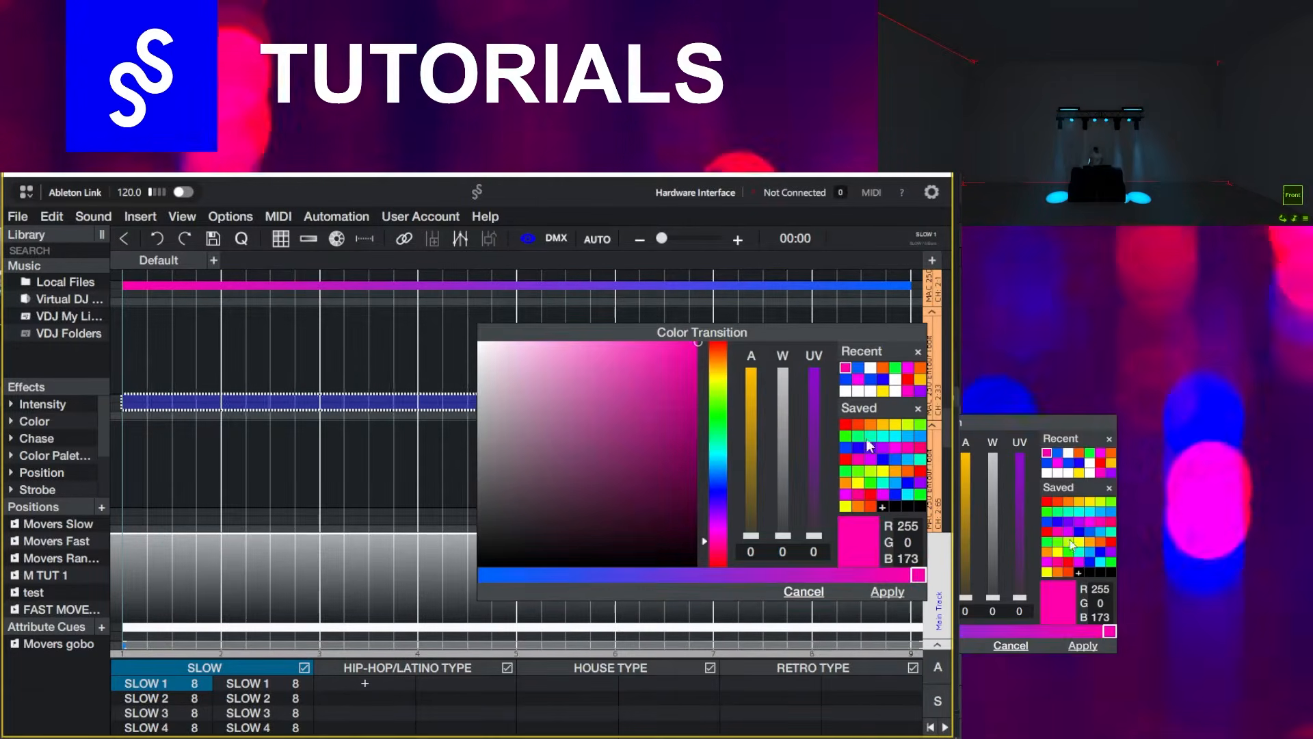
click(888, 592)
Hide the mover tracks and copy the magenta-to-blue color transition onto the COLORdash Par-Quad tracks in SLOW 1.
click(534, 321)
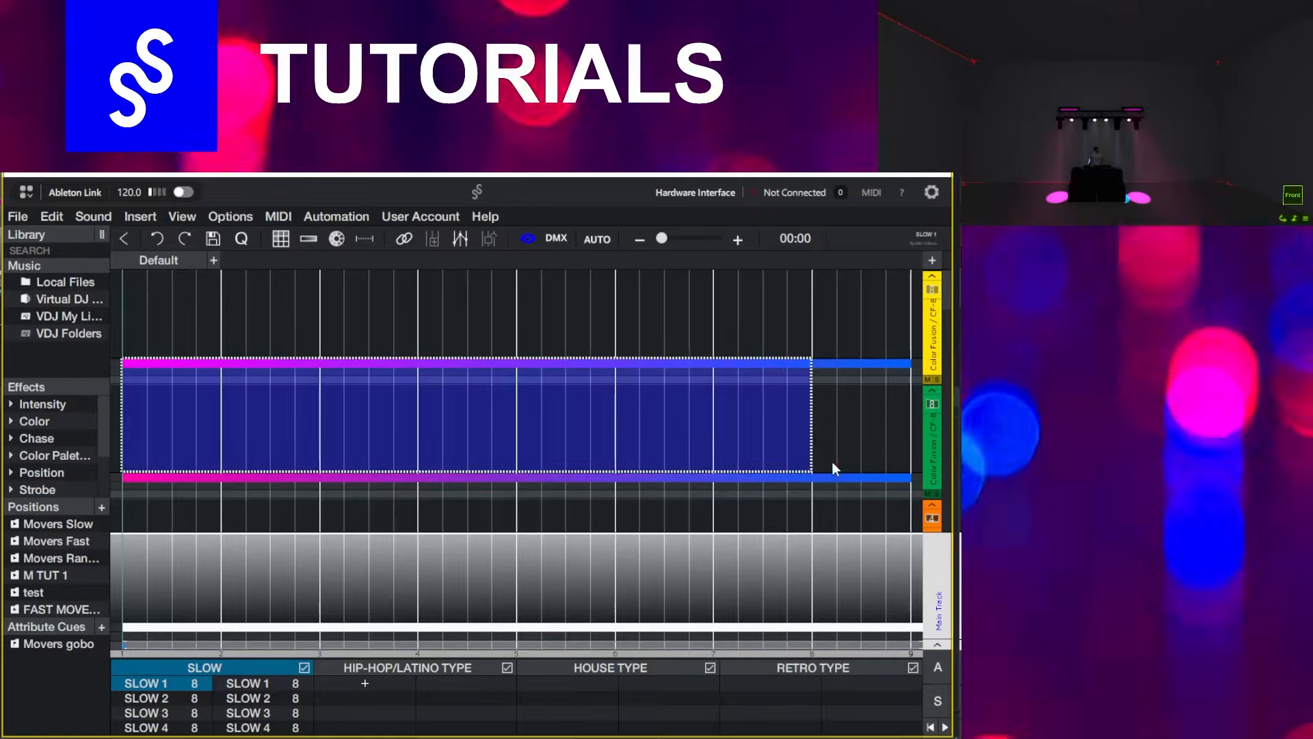
scroll(528, 450, down, 5)
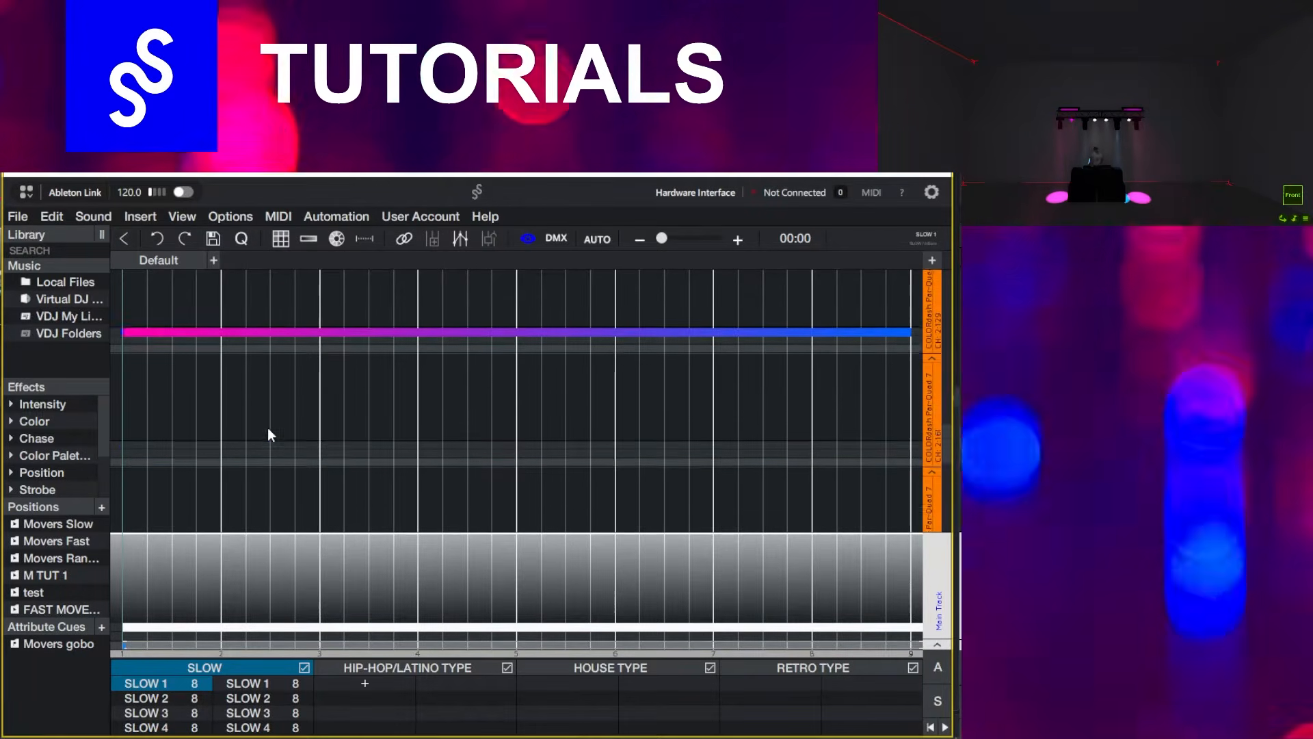
scroll(167, 444, up, 5)
scroll(167, 443, up, 1)
drag(124, 416, 912, 423)
key(ctrl+c)
scroll(450, 454, down, 3)
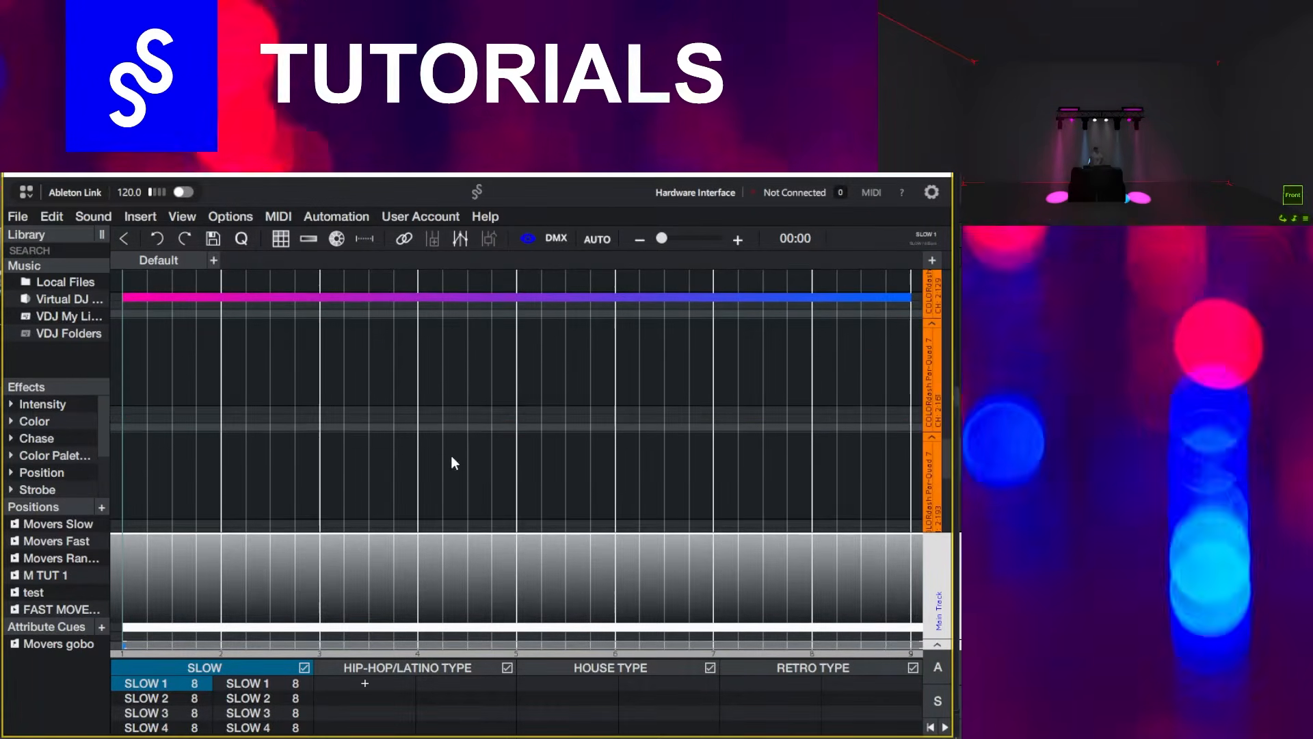
click(126, 521)
key(ctrl+v)
scroll(149, 397, down, 1)
scroll(150, 397, up, 3)
scroll(149, 397, down, 8)
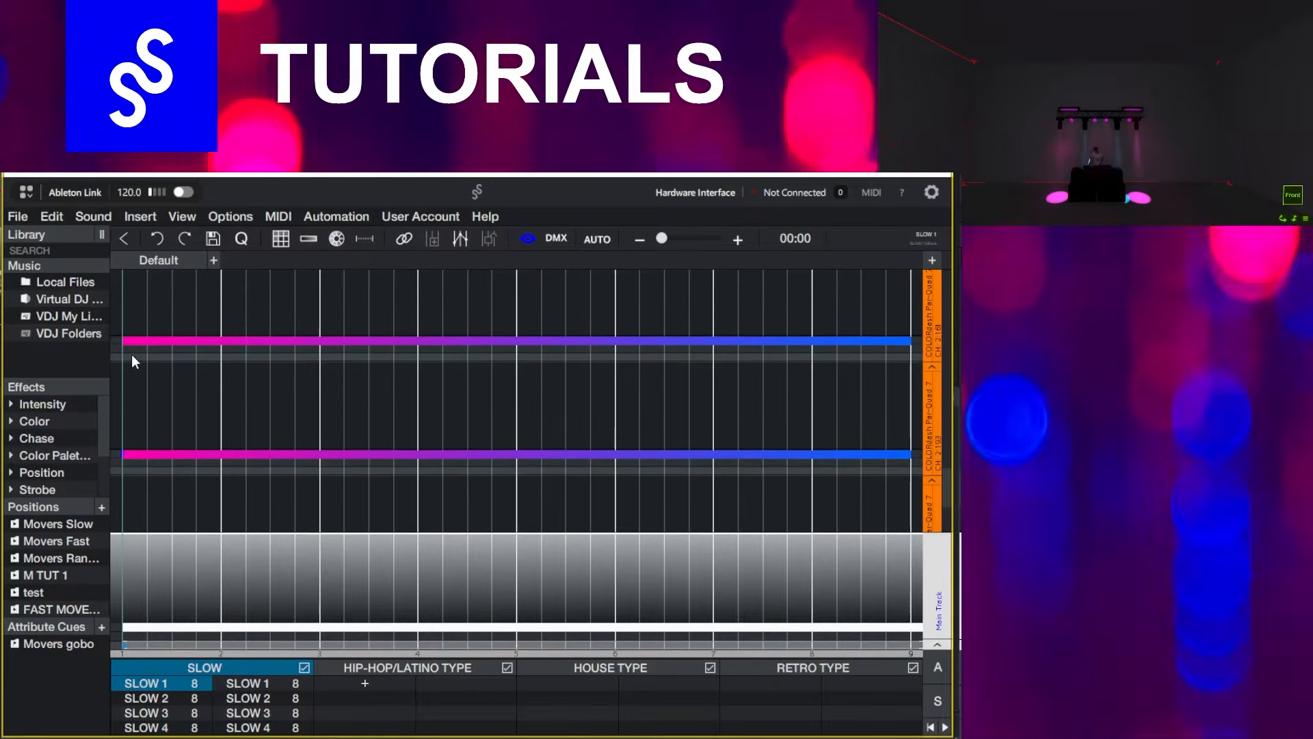
Replace the transitions on the two middle COLORdash Par-Quad tracks with blue-to-magenta ones and play SLOW 1.
drag(125, 340, 907, 341)
right_click(896, 340)
click(860, 368)
key(ctrl+c)
click(126, 455)
key(ctrl+v)
scroll(413, 408, down, 2)
key(space)
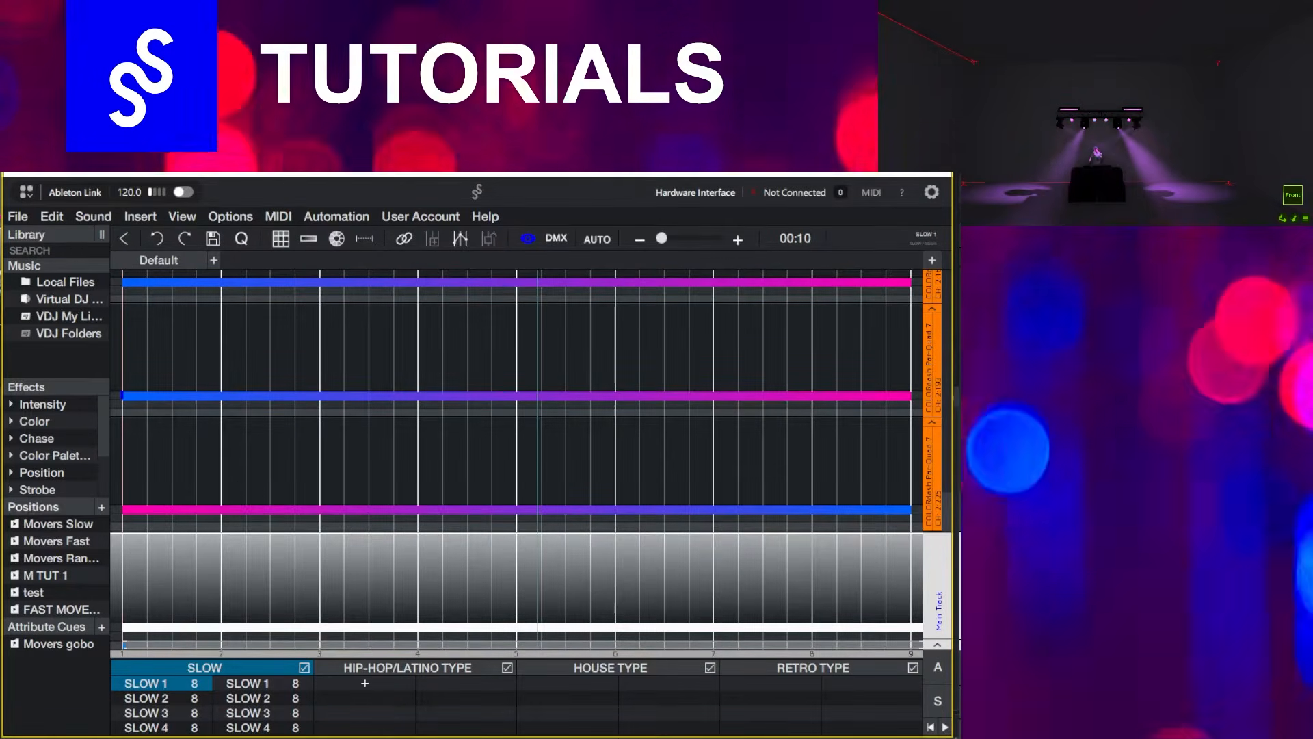
Apply a green-to-orange color transition ending in RGB 255, 123, 0 to the first Color Fusion track in SLOW 2.
double_click(146, 699)
drag(126, 361, 906, 361)
right_click(834, 361)
click(822, 399)
click(889, 448)
click(921, 574)
click(855, 438)
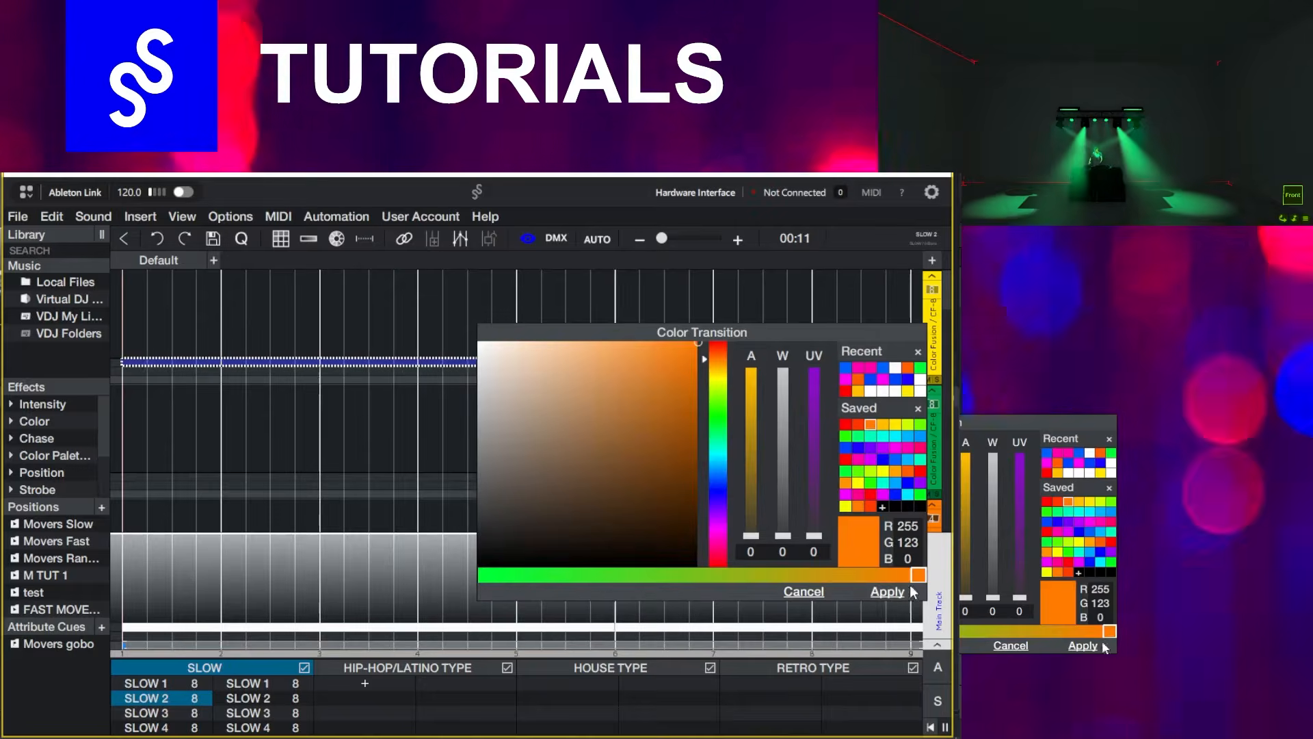
click(911, 591)
Copy the green-to-orange transition onto alternate COLORdash Par-Quad and MAC 250 Entour tracks in SLOW 2, showing the movers.
scroll(295, 467, down, 6)
scroll(294, 471, up, 6)
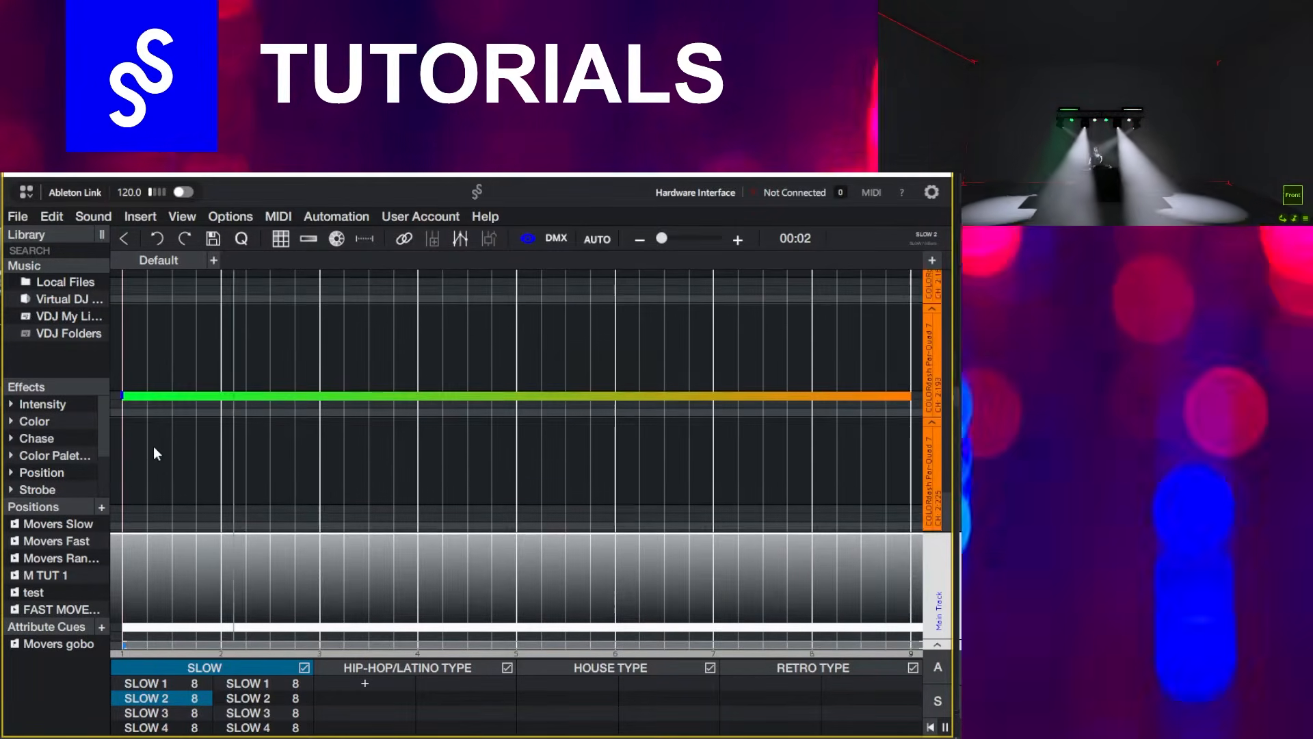
click(527, 238)
click(536, 319)
right_click(132, 476)
click(161, 485)
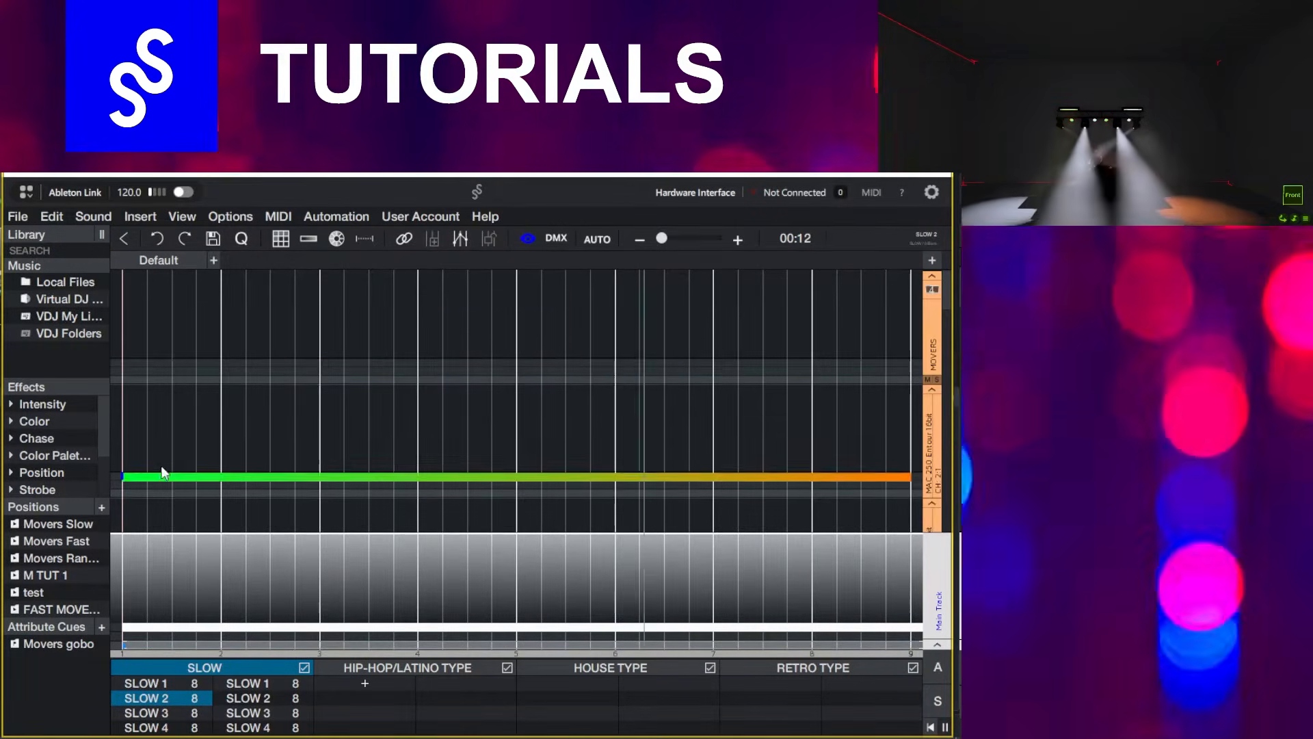
scroll(162, 471, down, 3)
right_click(132, 469)
click(148, 479)
Apply a color transition from purple (RGB 219, 0, 255) to green on the MAC 250 Entour on CH 2:97.
right_click(132, 509)
click(171, 546)
right_click(165, 509)
click(205, 223)
click(328, 522)
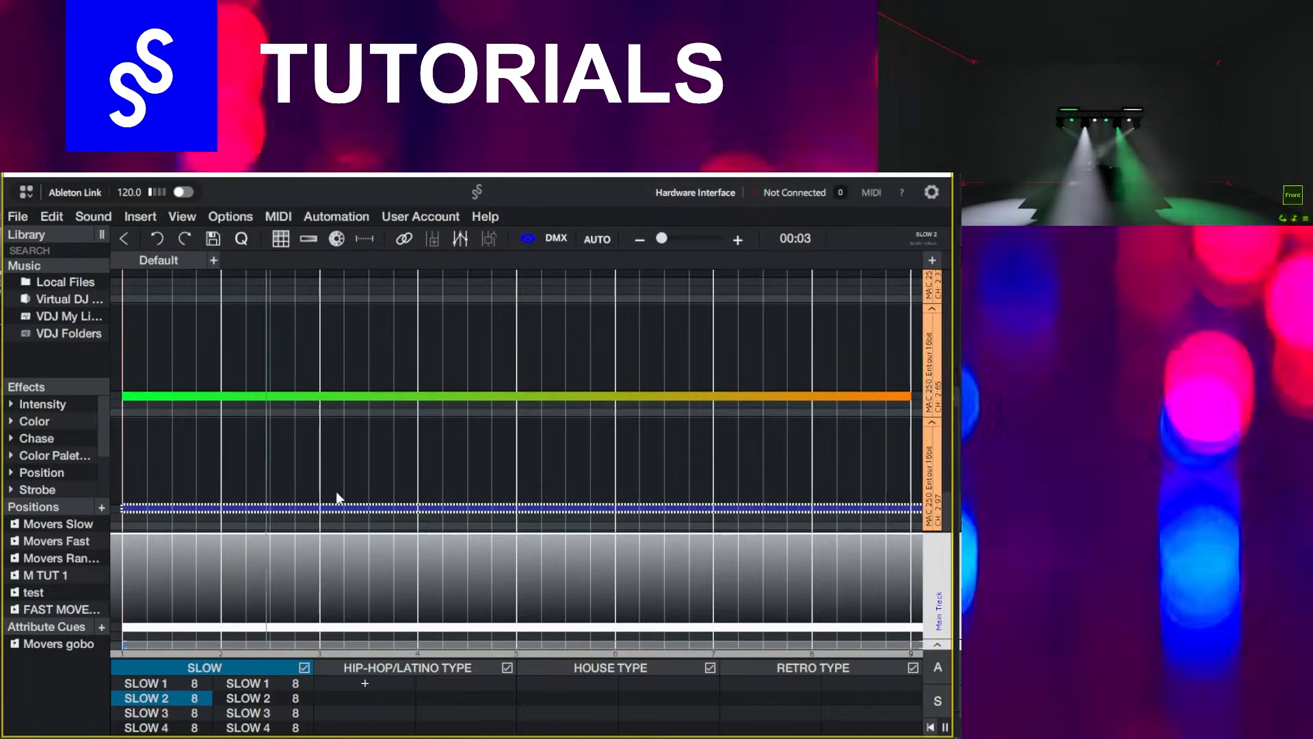
right_click(376, 509)
click(438, 243)
click(870, 459)
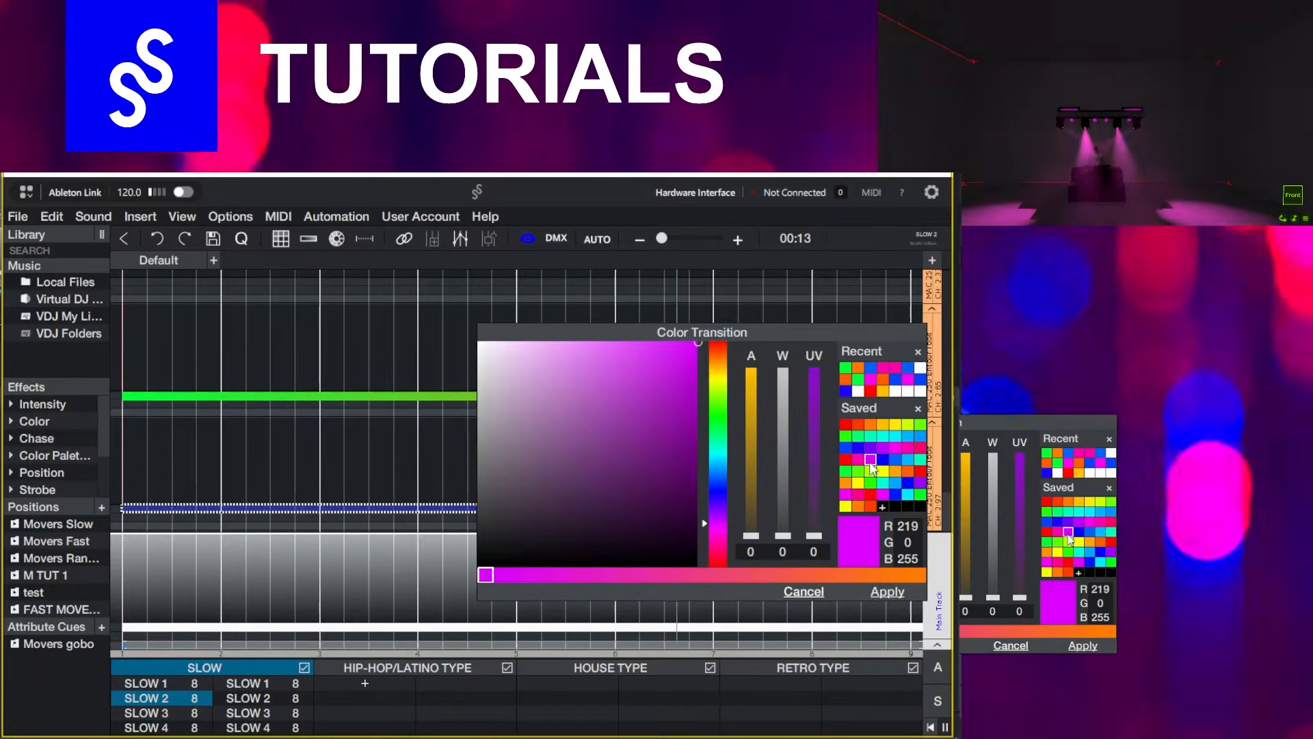
click(918, 574)
click(918, 495)
click(888, 592)
Copy the purple-to-green transition onto the MAC 250 Entour track on CH 2:33.
key(ctrl+c)
scroll(305, 510, up, 5)
right_click(132, 481)
click(150, 491)
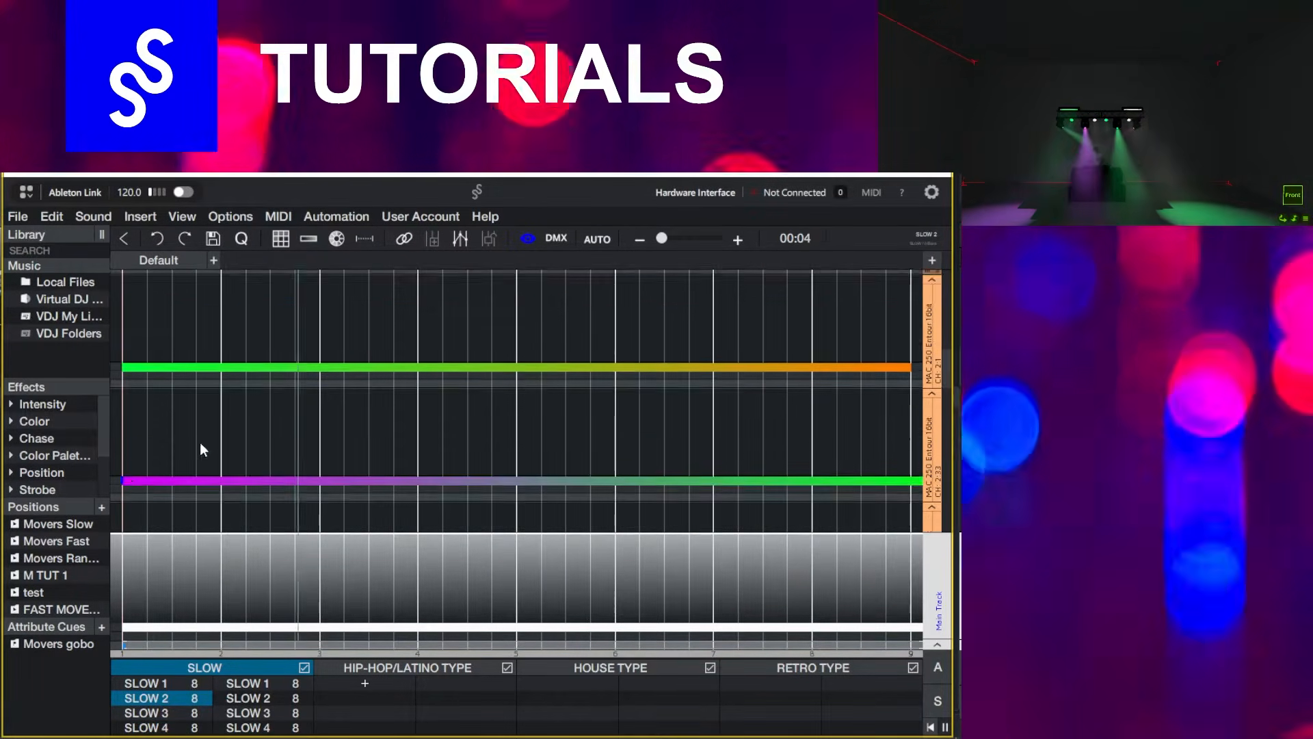
Hide the mover tracks and add the purple-to-green transition to the second Color Fusion track in SLOW 2.
scroll(200, 442, up, 3)
click(528, 239)
click(535, 319)
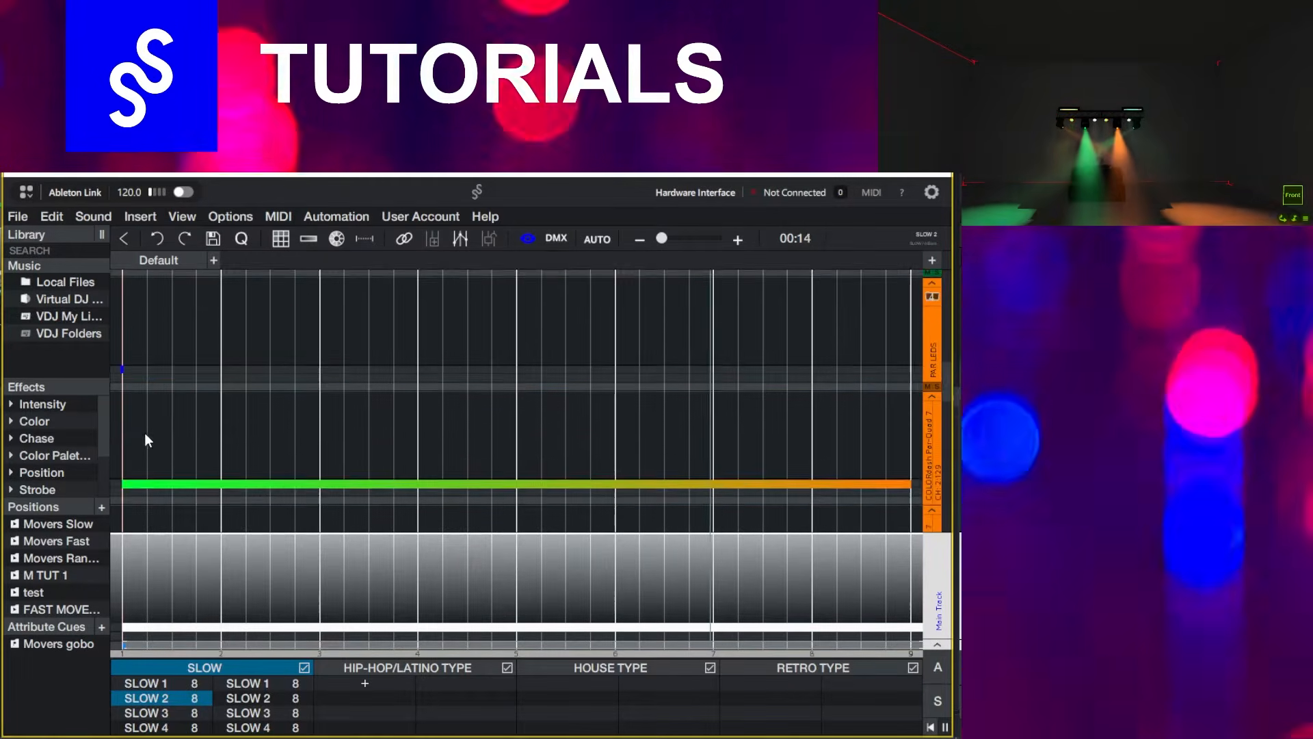
scroll(158, 456, up, 8)
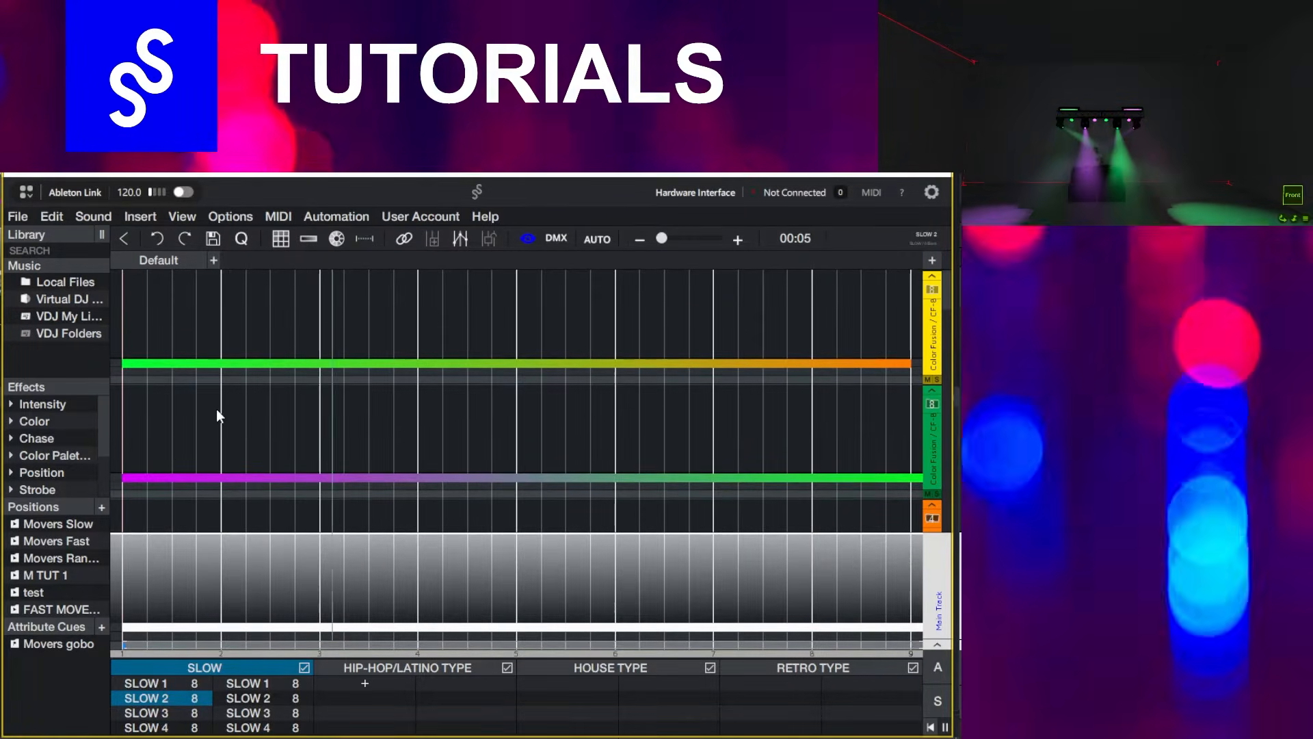
Apply a green-to-red color transition across the first Color Fusion track in SLOW 3.
click(173, 715)
right_click(140, 361)
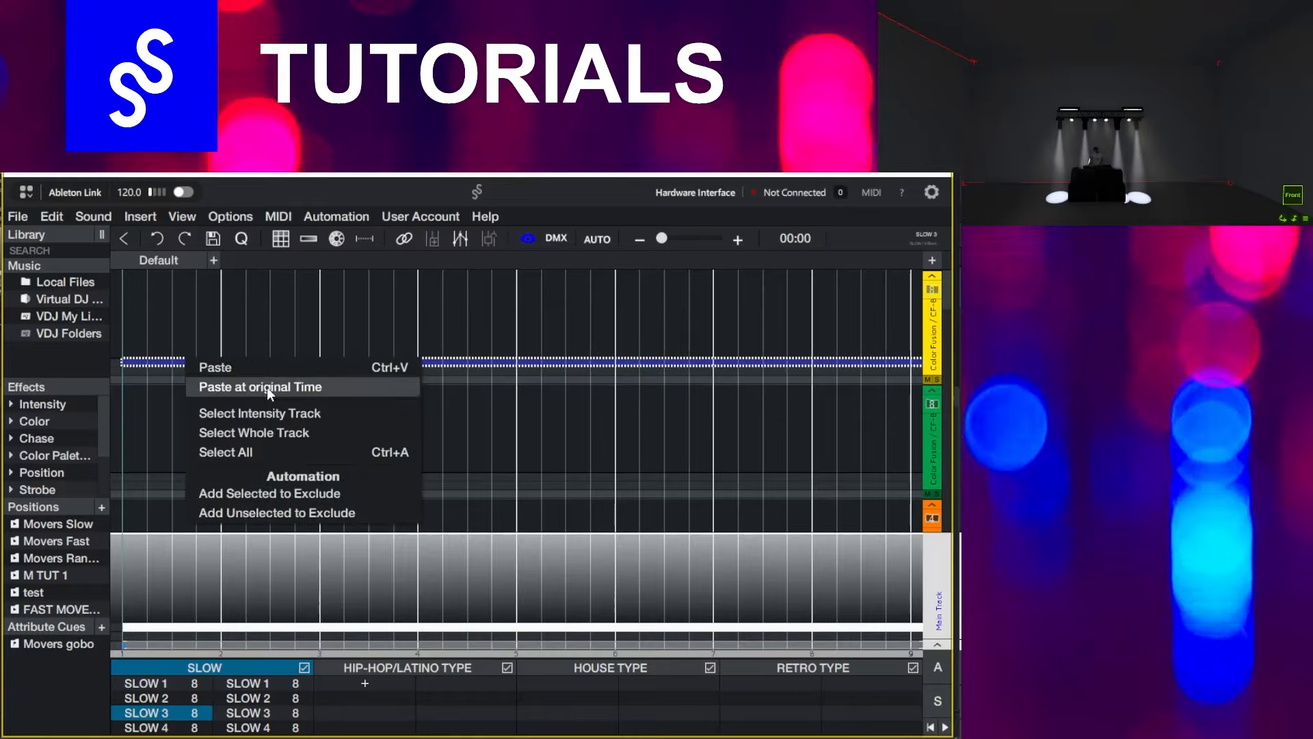
click(267, 385)
click(717, 411)
click(919, 574)
click(717, 343)
click(887, 591)
Copy the new color transition onto the par tracks in SLOW 3 and switch the track view from RGB fixtures to movers.
key(ctrl+c)
scroll(261, 466, down, 4)
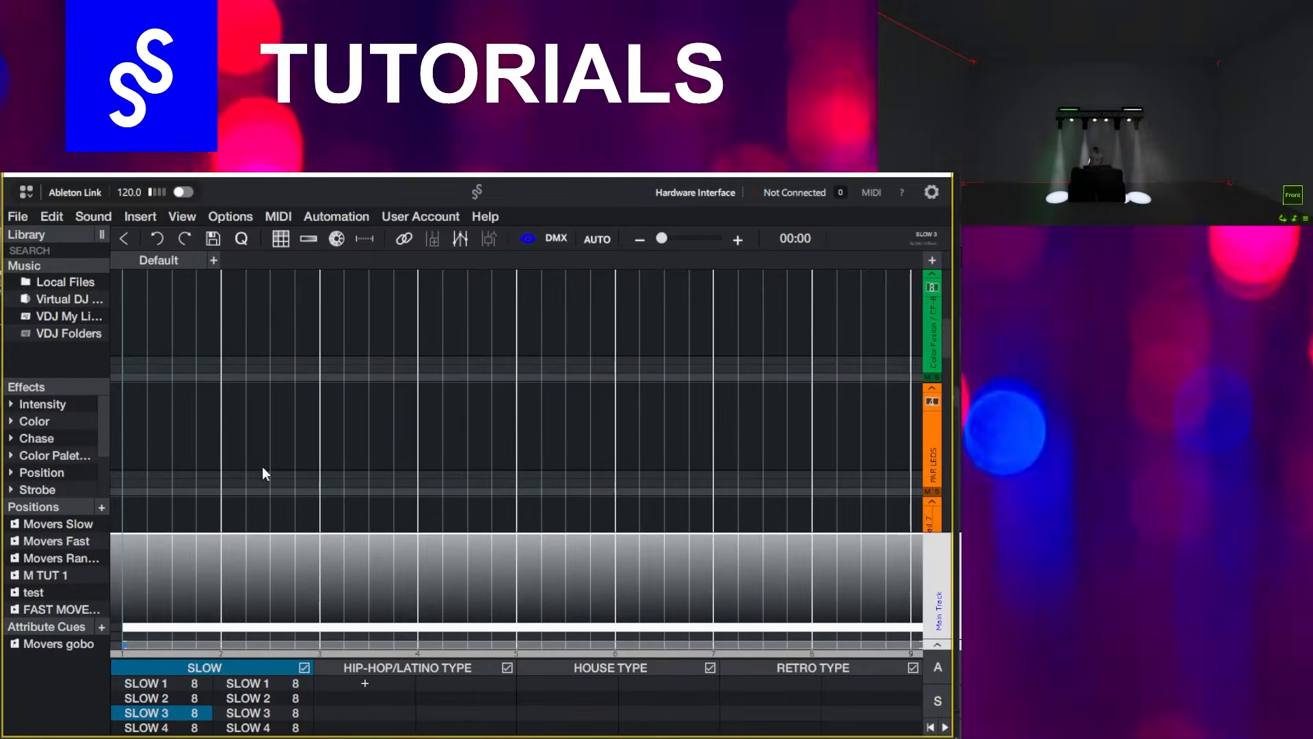
click(144, 447)
key(ctrl+v)
scroll(133, 479, down, 3)
click(532, 296)
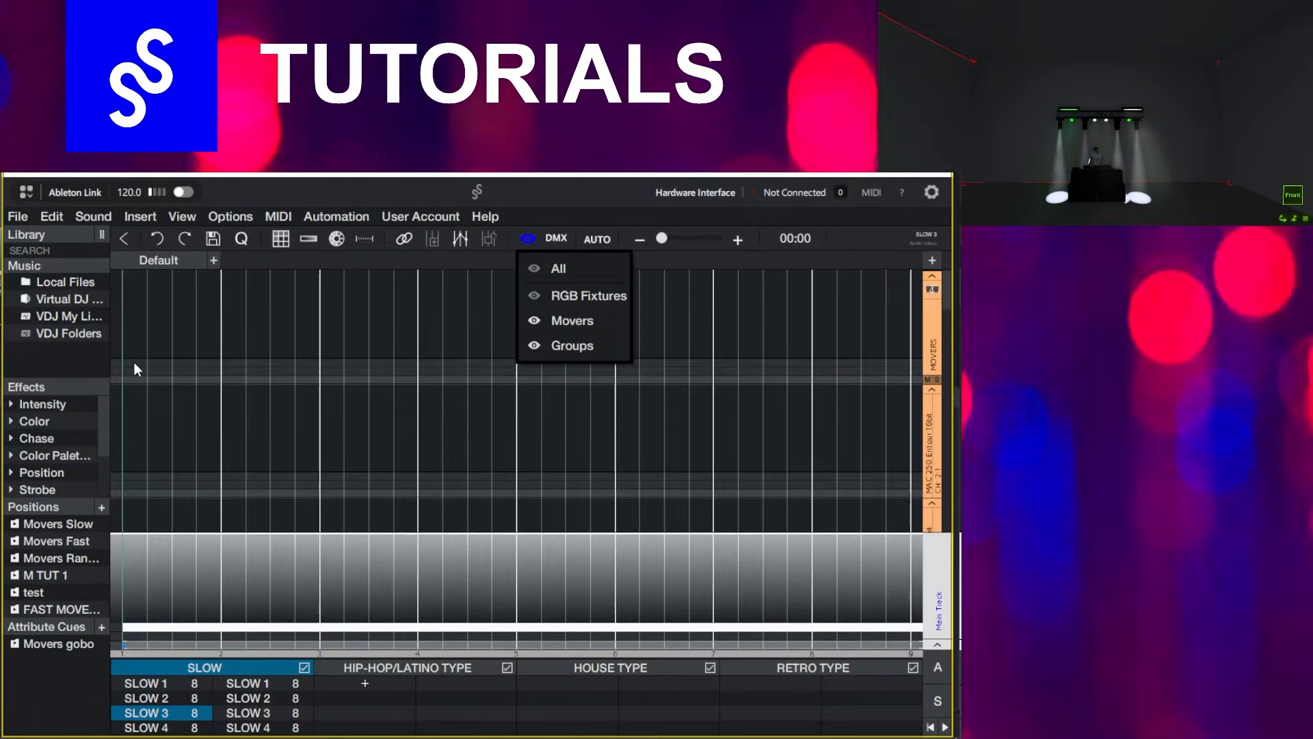
Apply a cyan-to-magenta color transition across the MAC 250 Entour track on CH 2:65 in SLOW 3.
right_click(128, 396)
click(154, 432)
right_click(387, 395)
click(396, 419)
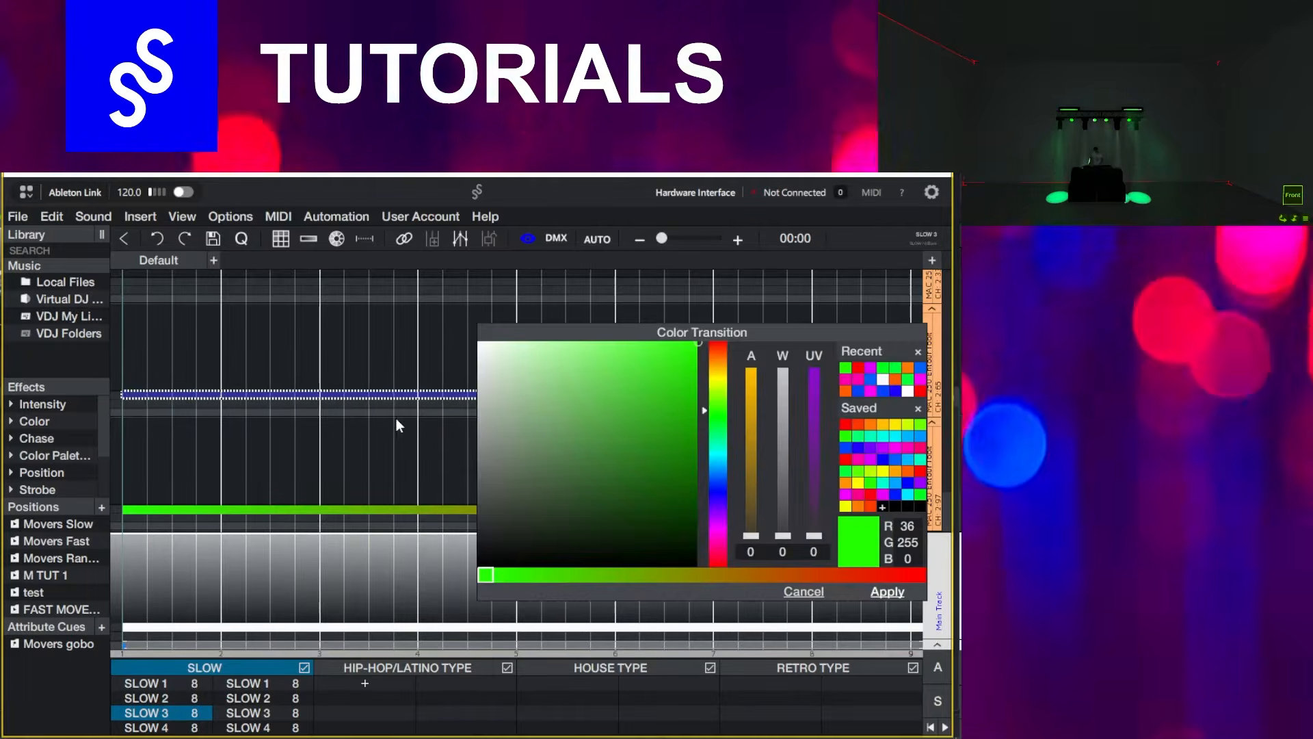
click(870, 460)
click(919, 575)
click(877, 441)
click(887, 591)
scroll(265, 441, up, 2)
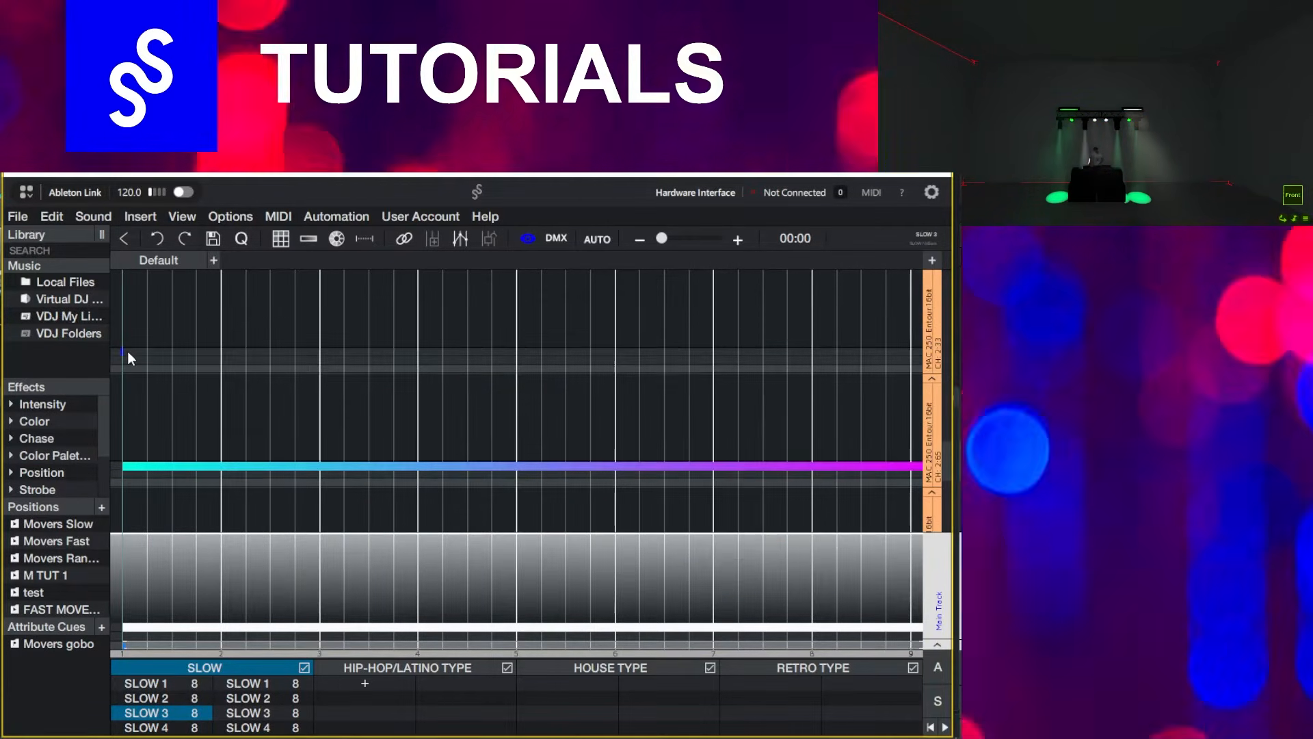
Switch the track view from movers to RGB fixtures and copy the cyan-to-magenta transition onto the middle par tracks in SLOW 3.
scroll(127, 351, up, 4)
click(527, 238)
click(535, 296)
click(534, 320)
scroll(144, 477, down, 4)
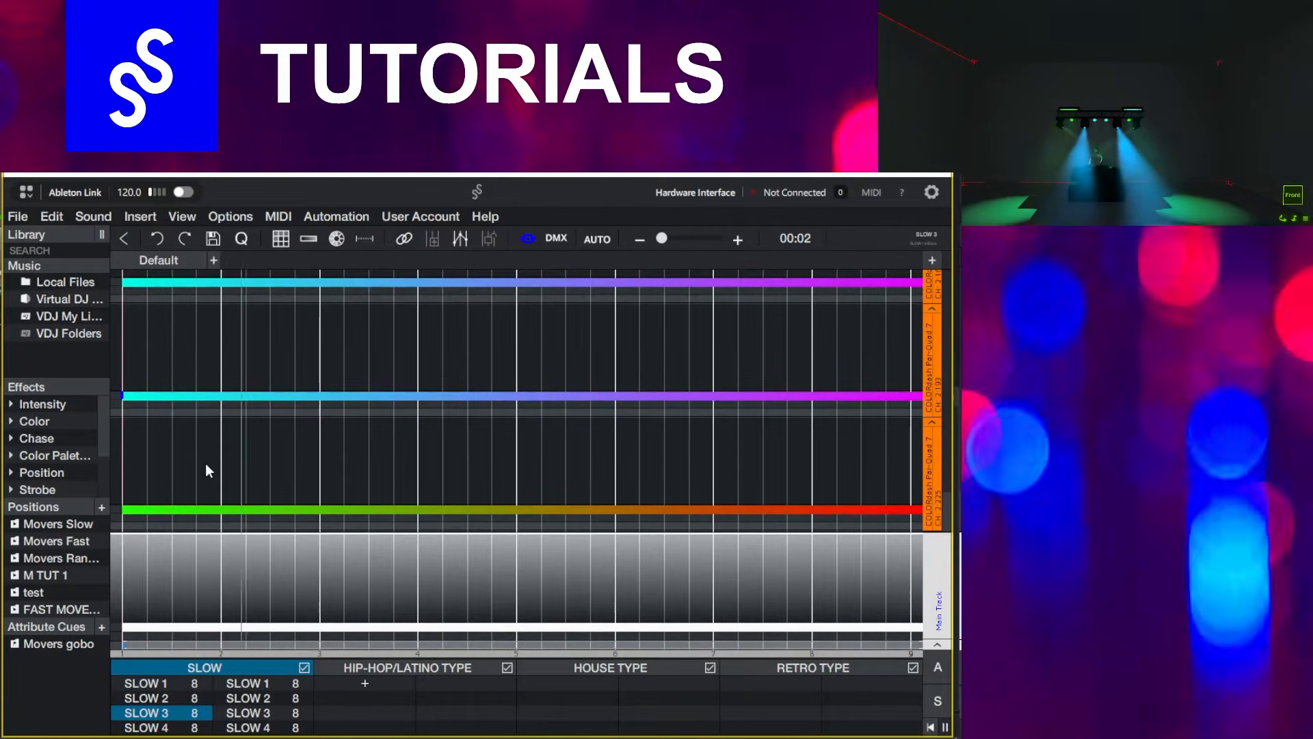
Open the SLOW 4 autoloop and apply a yellow-to-blue color transition across the first Color Fusion track.
click(161, 727)
scroll(199, 435, up, 4)
right_click(130, 362)
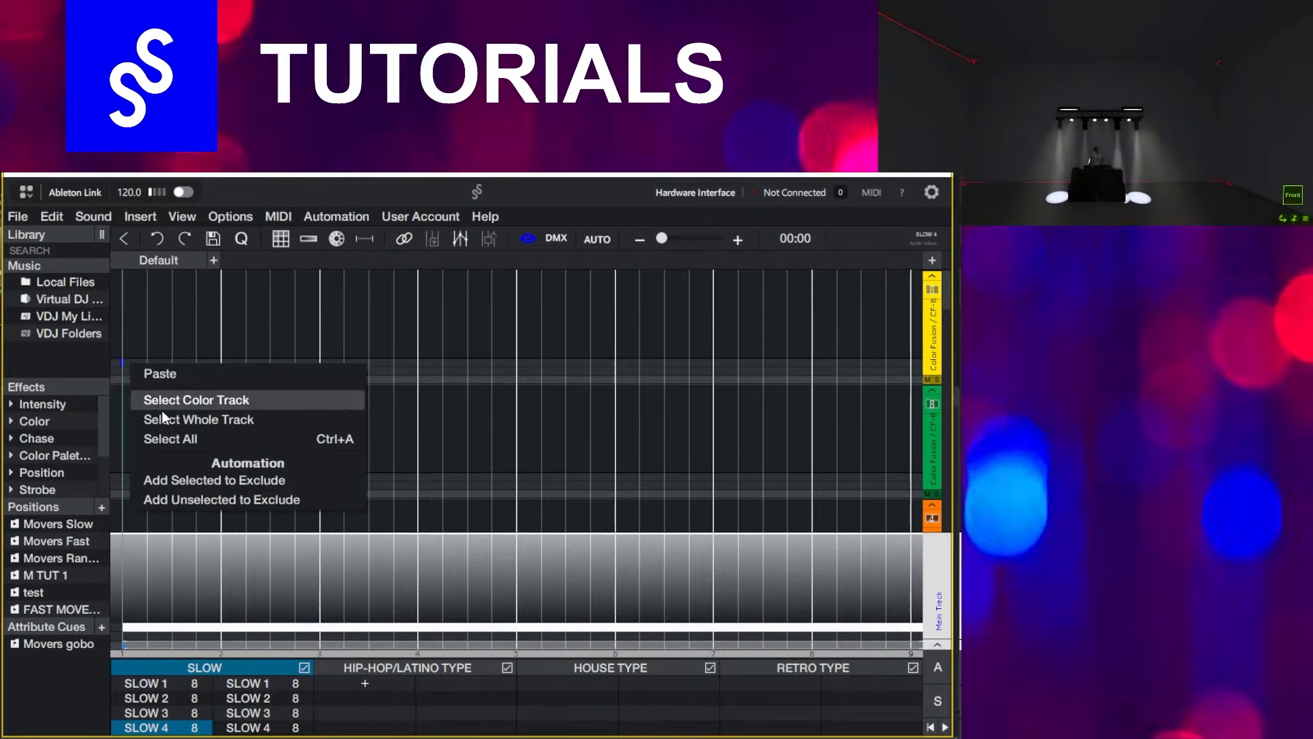
click(163, 404)
right_click(176, 362)
click(13, 423)
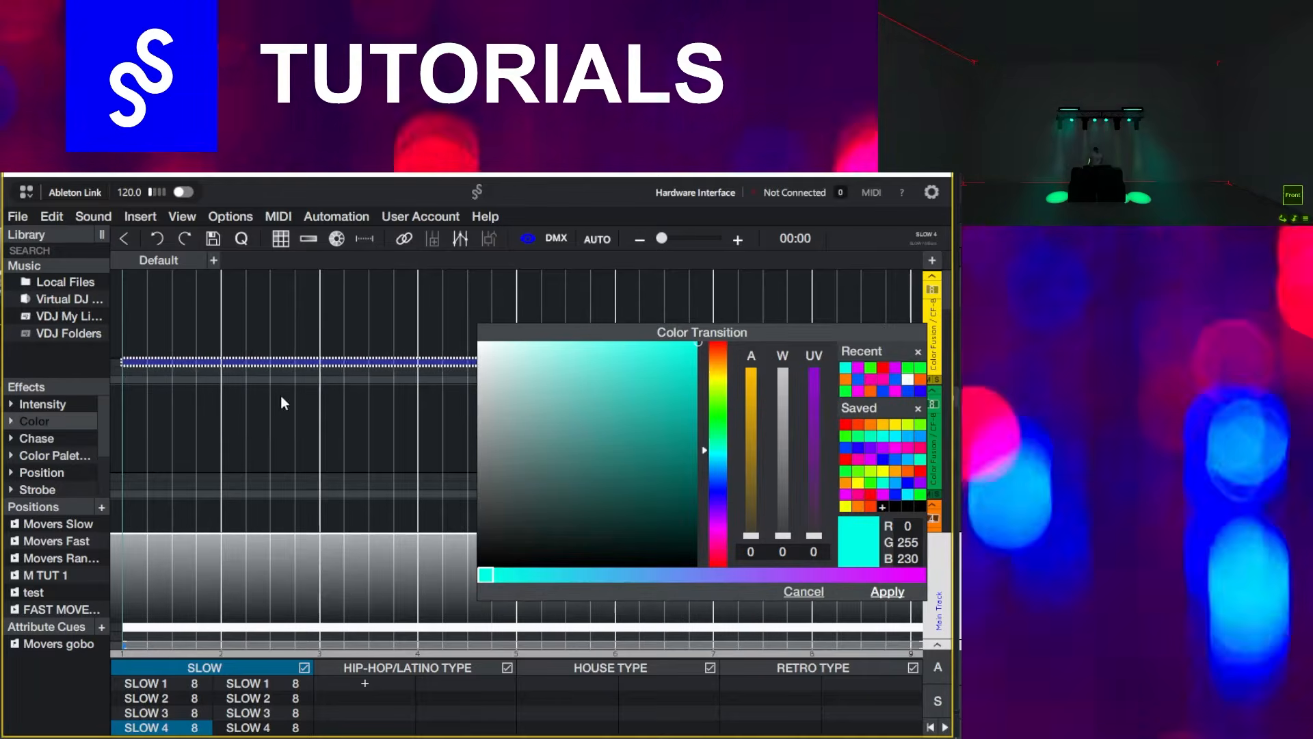
right_click(257, 362)
click(281, 394)
click(858, 483)
click(887, 591)
Copy the yellow-to-blue transition onto the outer par tracks and, with movers shown instead, onto MAC 250 tracks CH 2:1 and CH 2:65.
scroll(198, 457, down, 5)
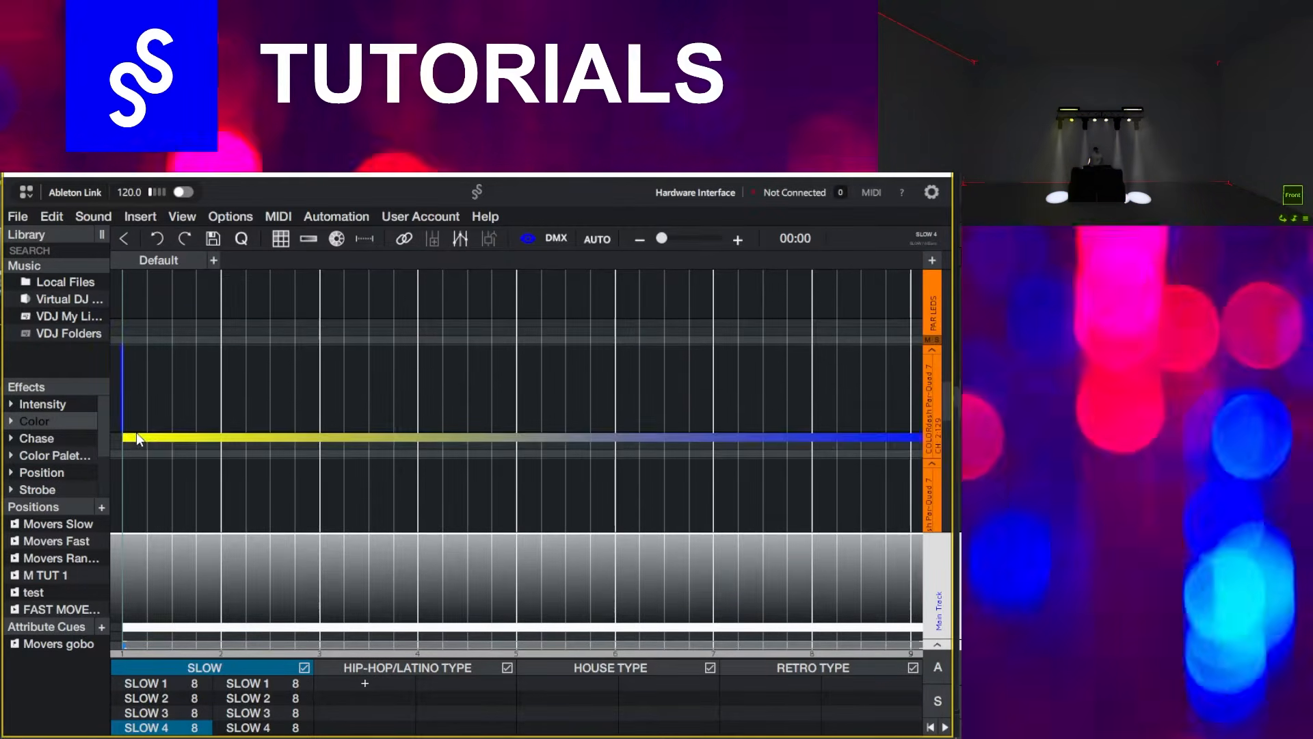
click(527, 238)
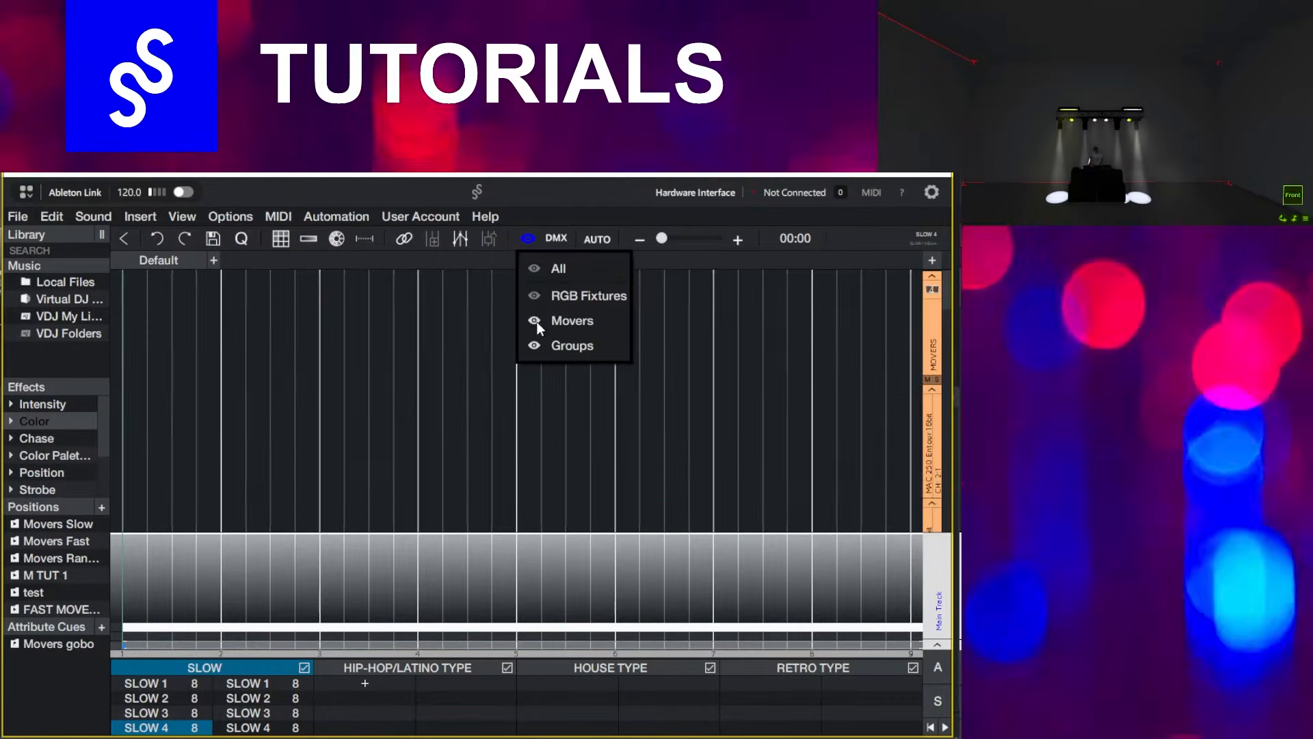
click(536, 318)
key(ctrl+v)
scroll(133, 465, down, 5)
click(130, 397)
key(ctrl+v)
Apply a red-to-blue color transition across the MAC 250 Entour track on CH 2:97 in SLOW 4.
click(130, 503)
double_click(150, 510)
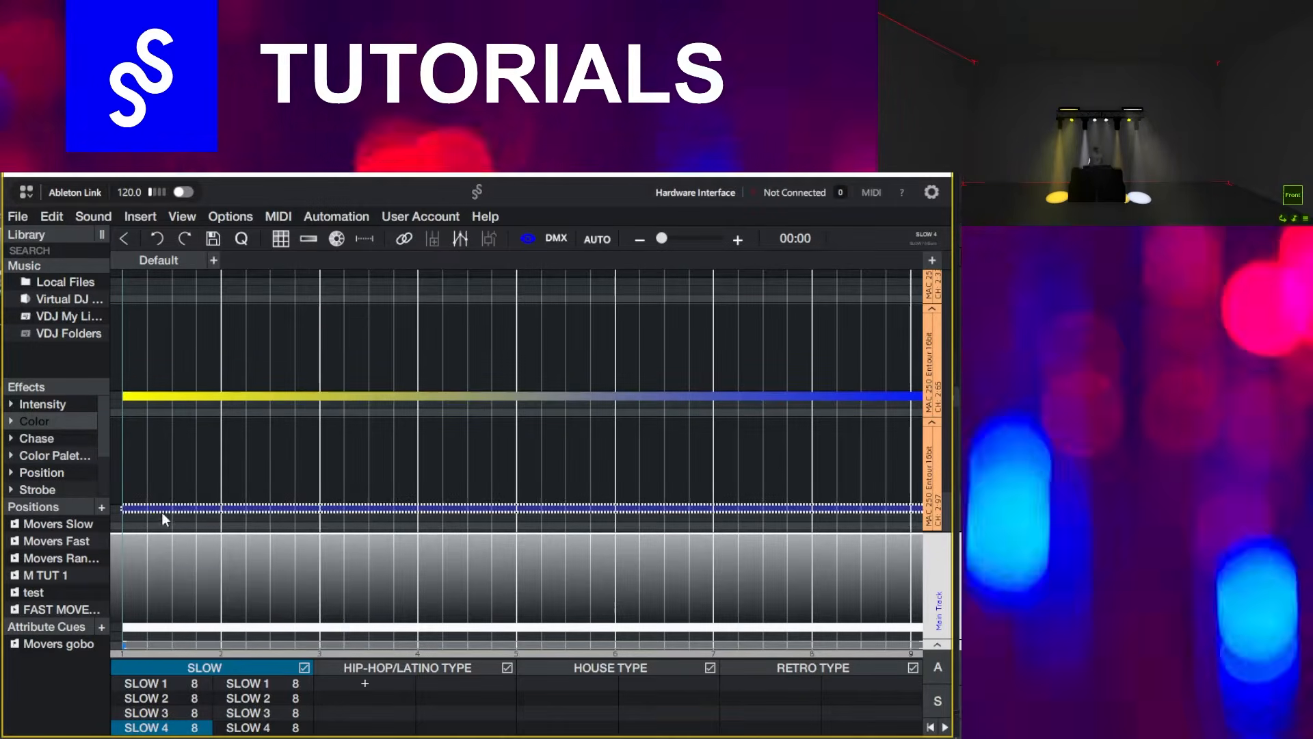
click(336, 238)
click(897, 451)
click(887, 592)
scroll(184, 438, up, 5)
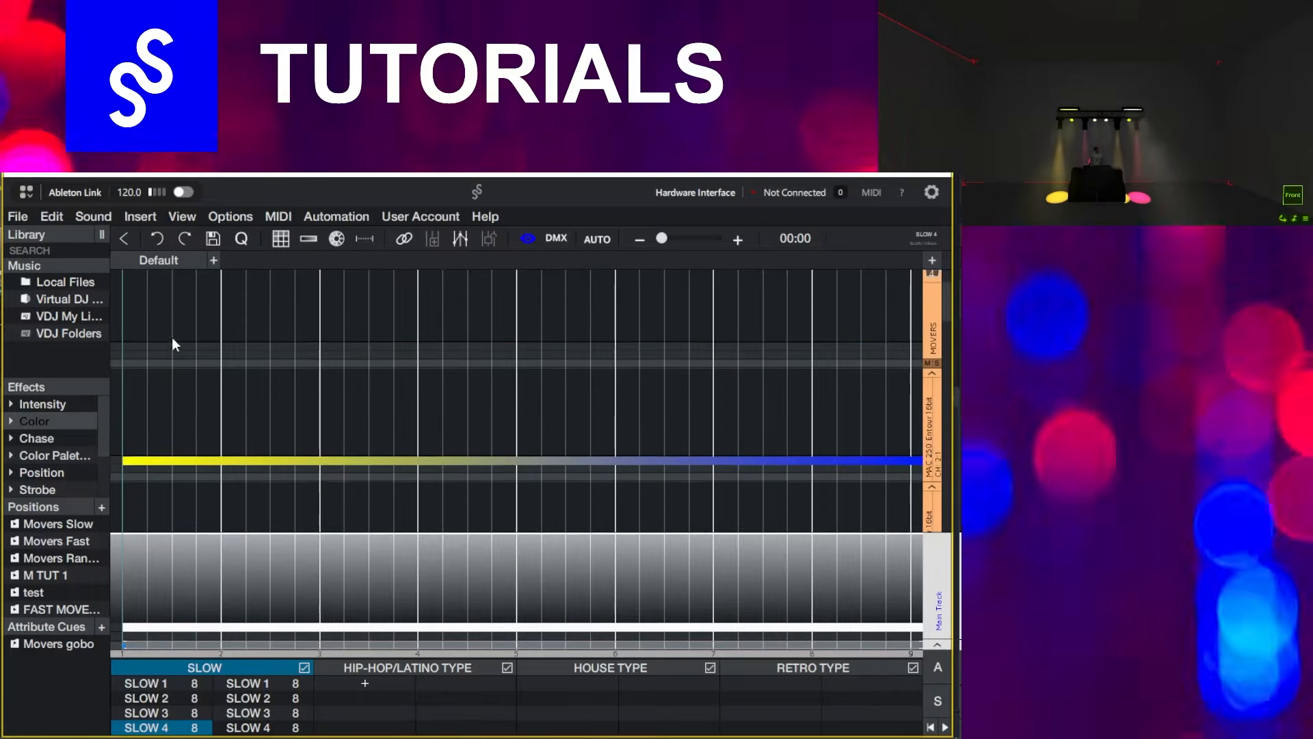
Switch the track view back to RGB fixtures and copy the red-to-blue transition onto the two middle par tracks in SLOW 4.
click(527, 238)
click(536, 295)
click(536, 320)
click(134, 479)
scroll(174, 461, down, 15)
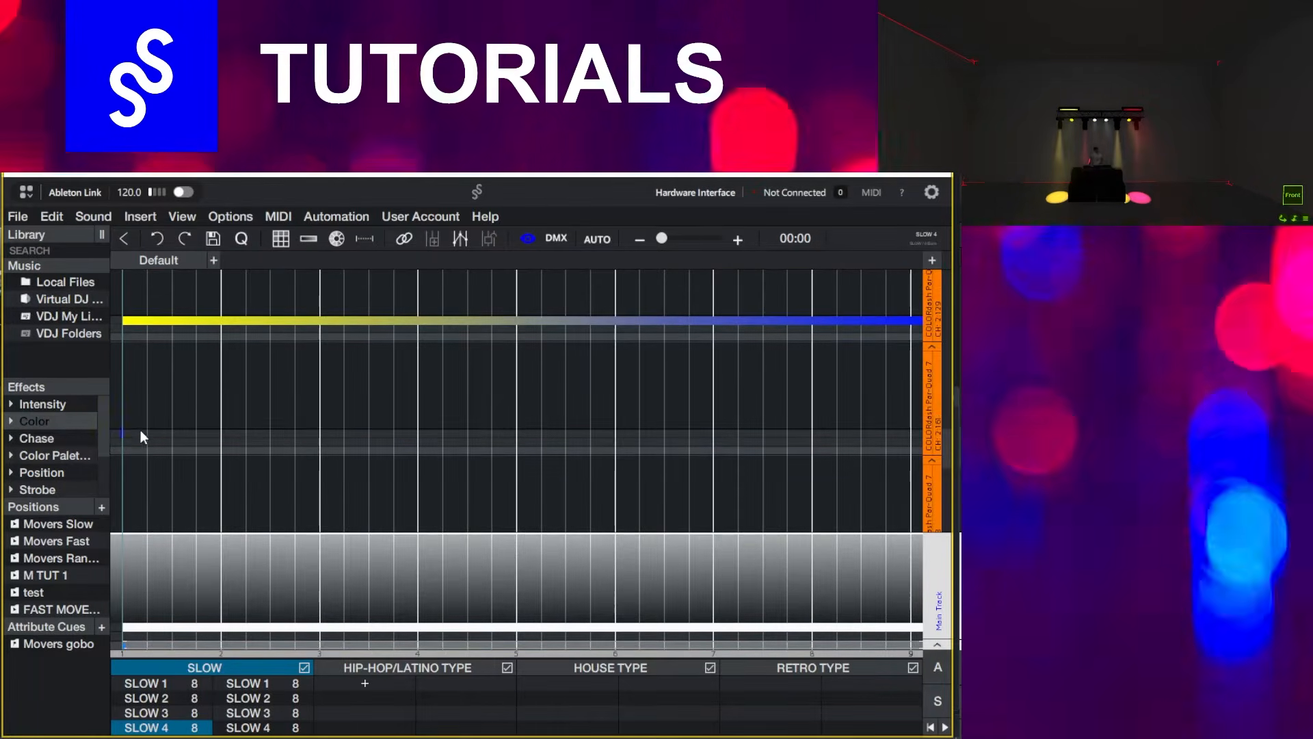
key(ctrl+s)
key(Return)
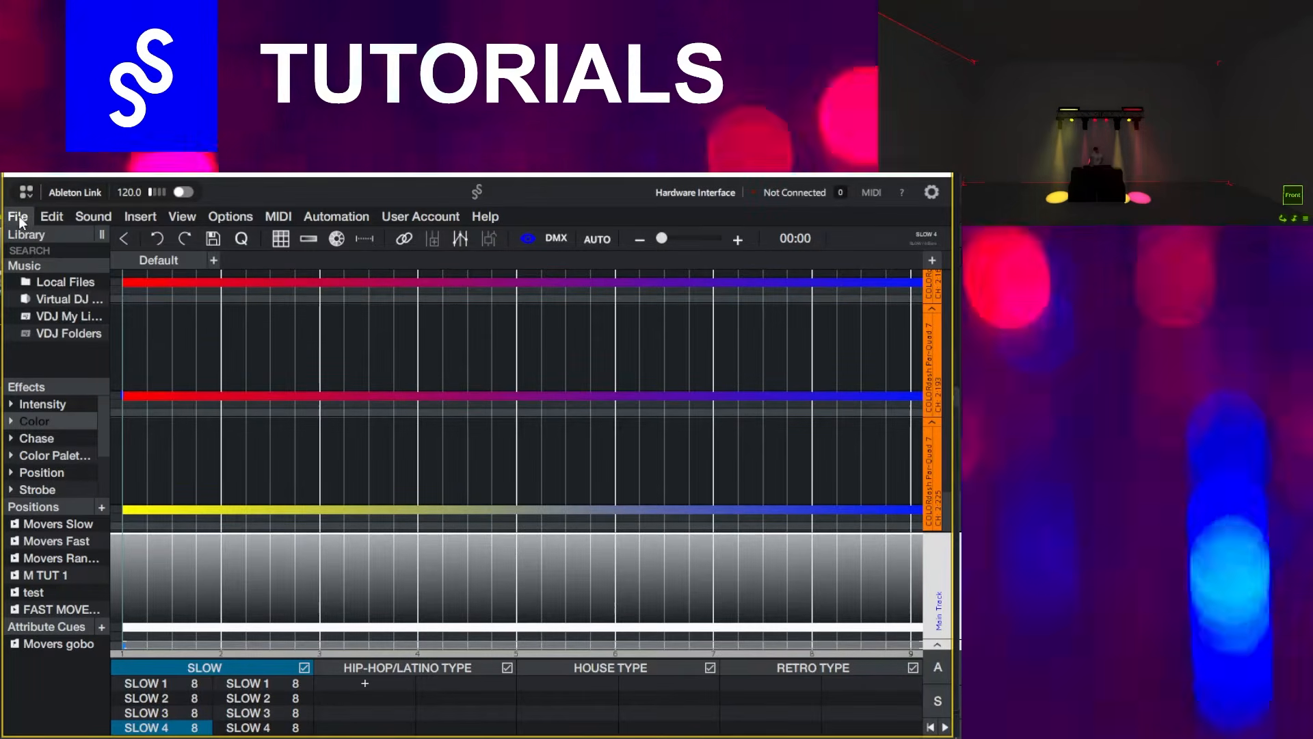
Enter performance mode and run the first SLOW 1 autoloop of the SLOW bank.
click(18, 216)
click(51, 410)
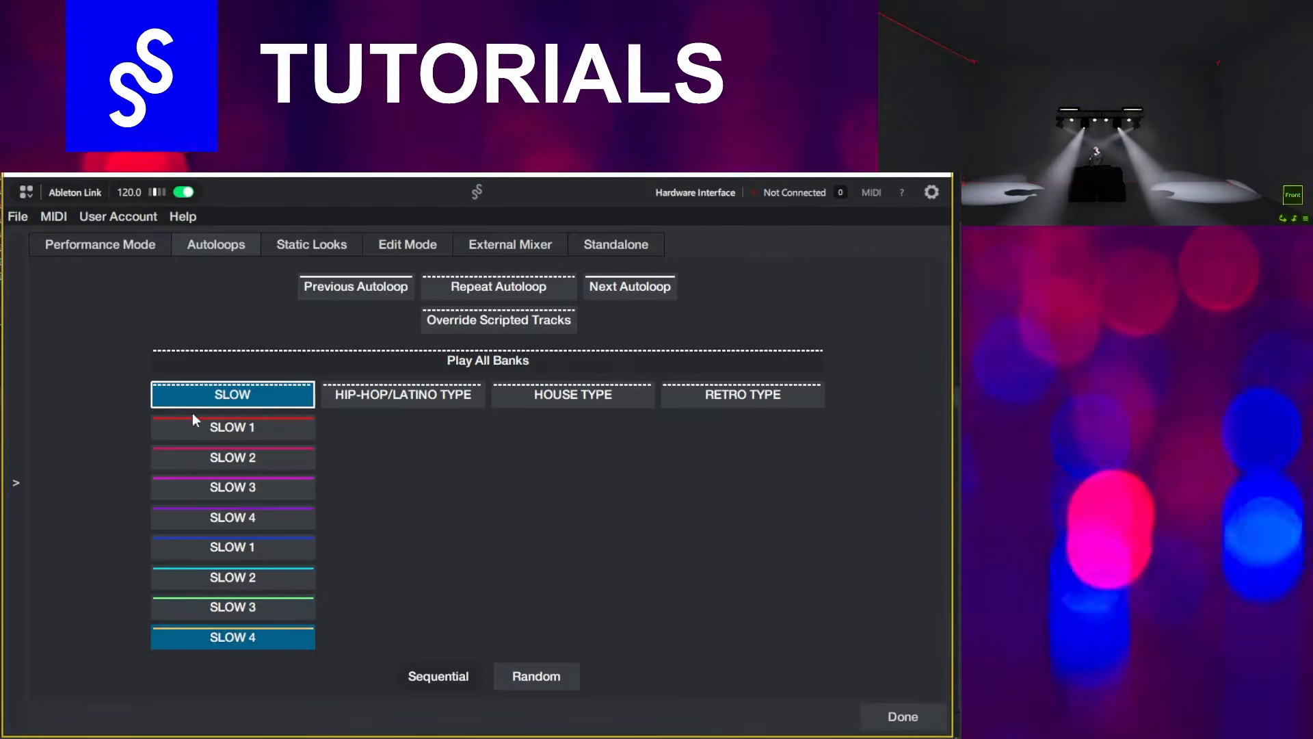
click(195, 425)
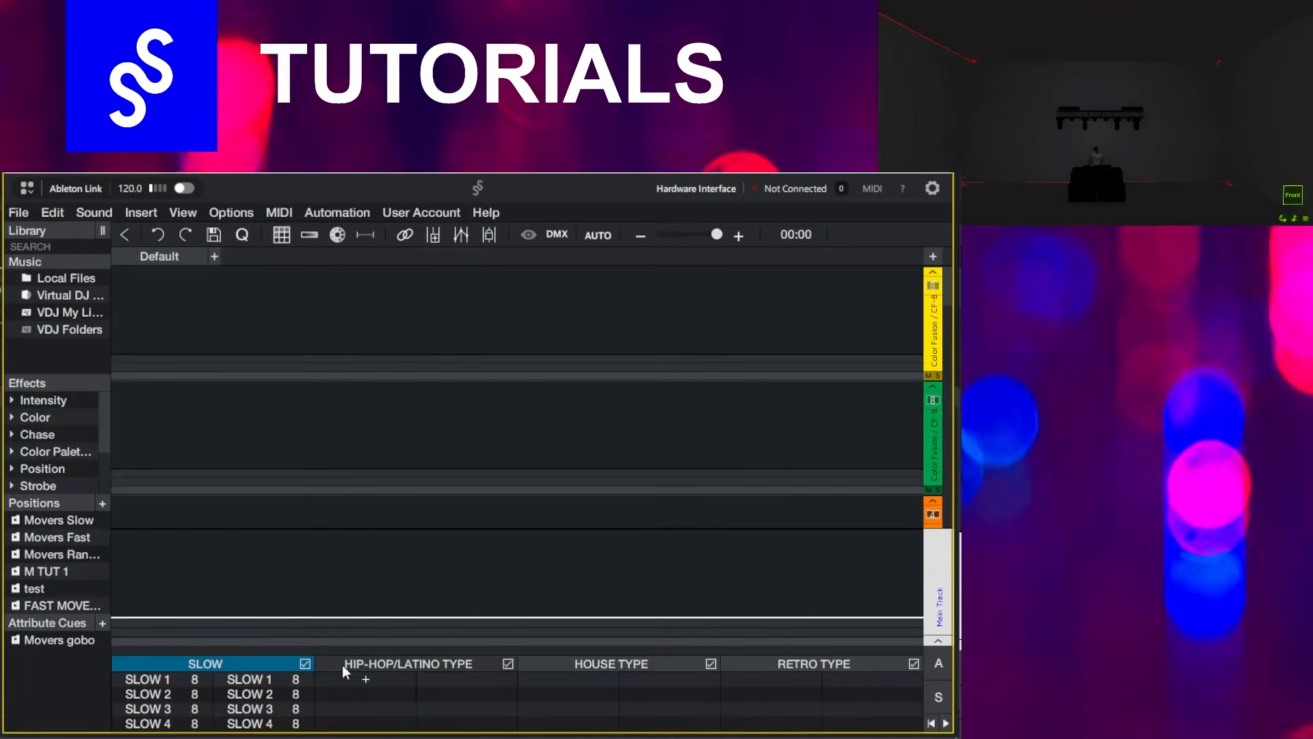
Create four 8-beat autoloops in the HIP-HOP/LATINO TYPE bank.
click(346, 665)
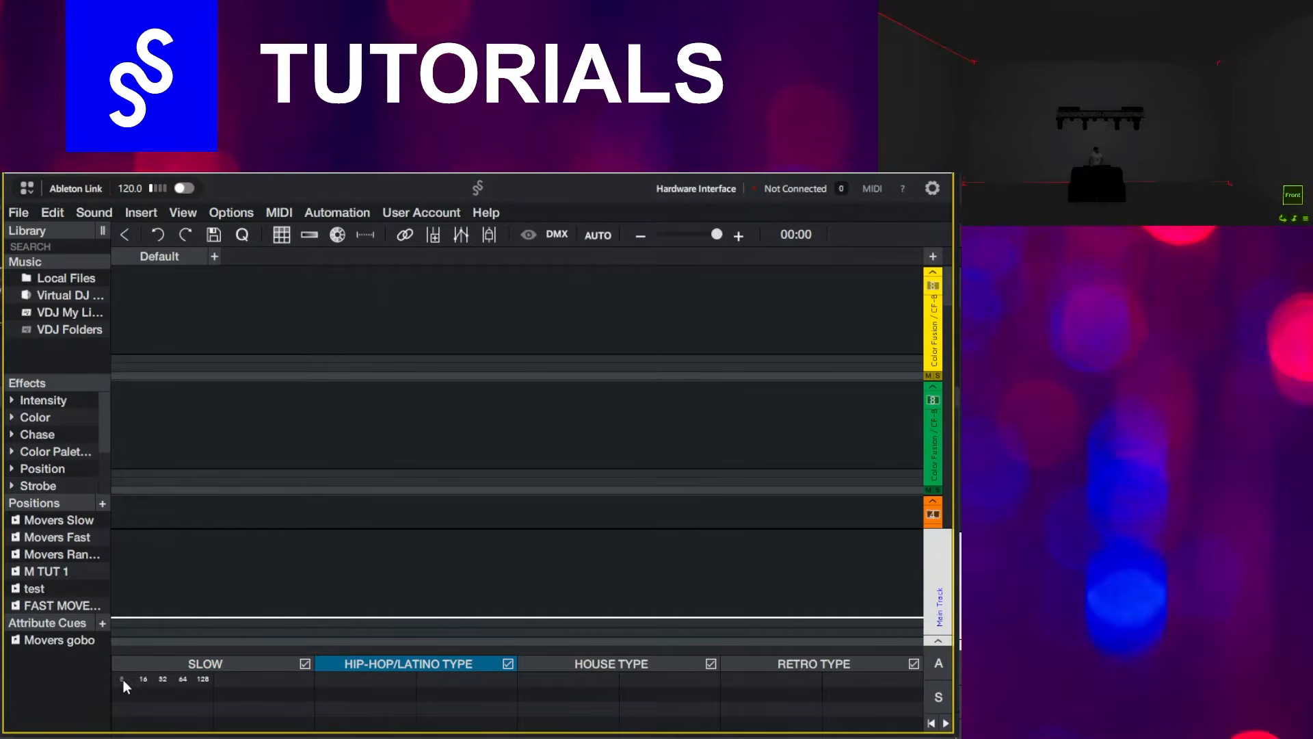
click(122, 680)
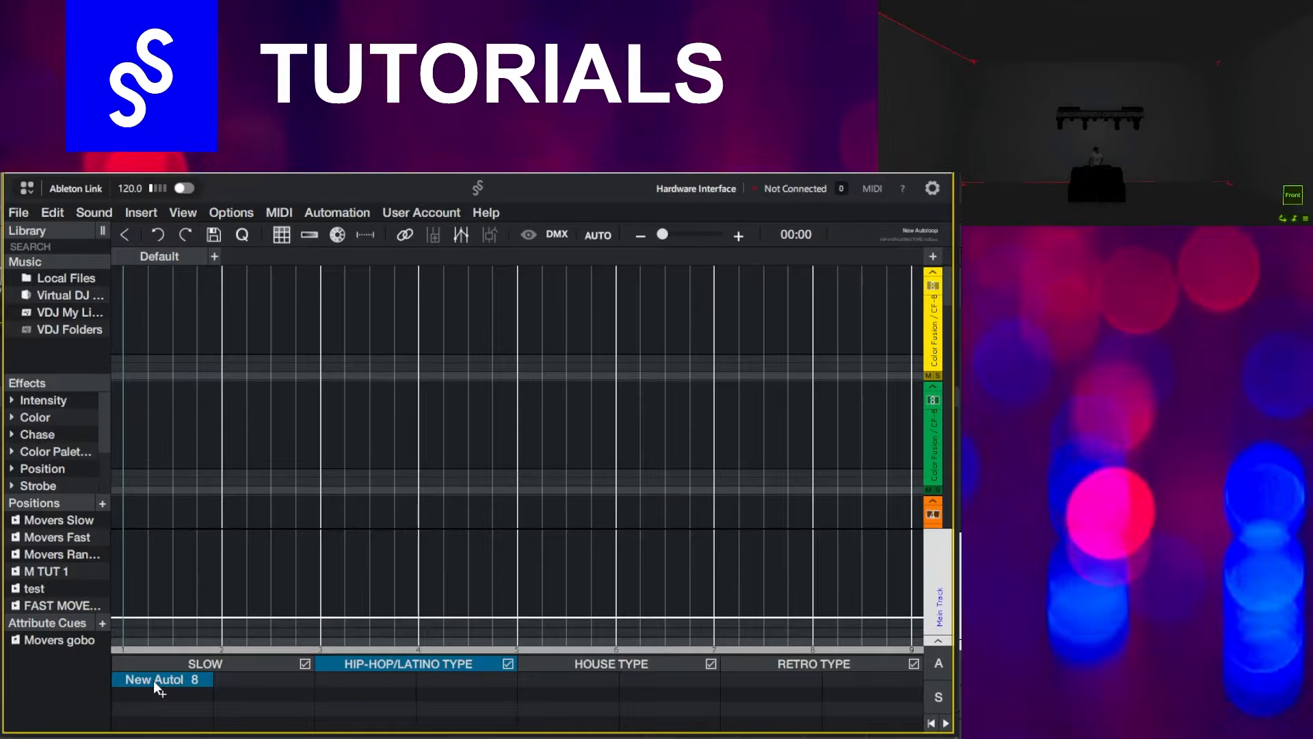
click(160, 693)
click(139, 695)
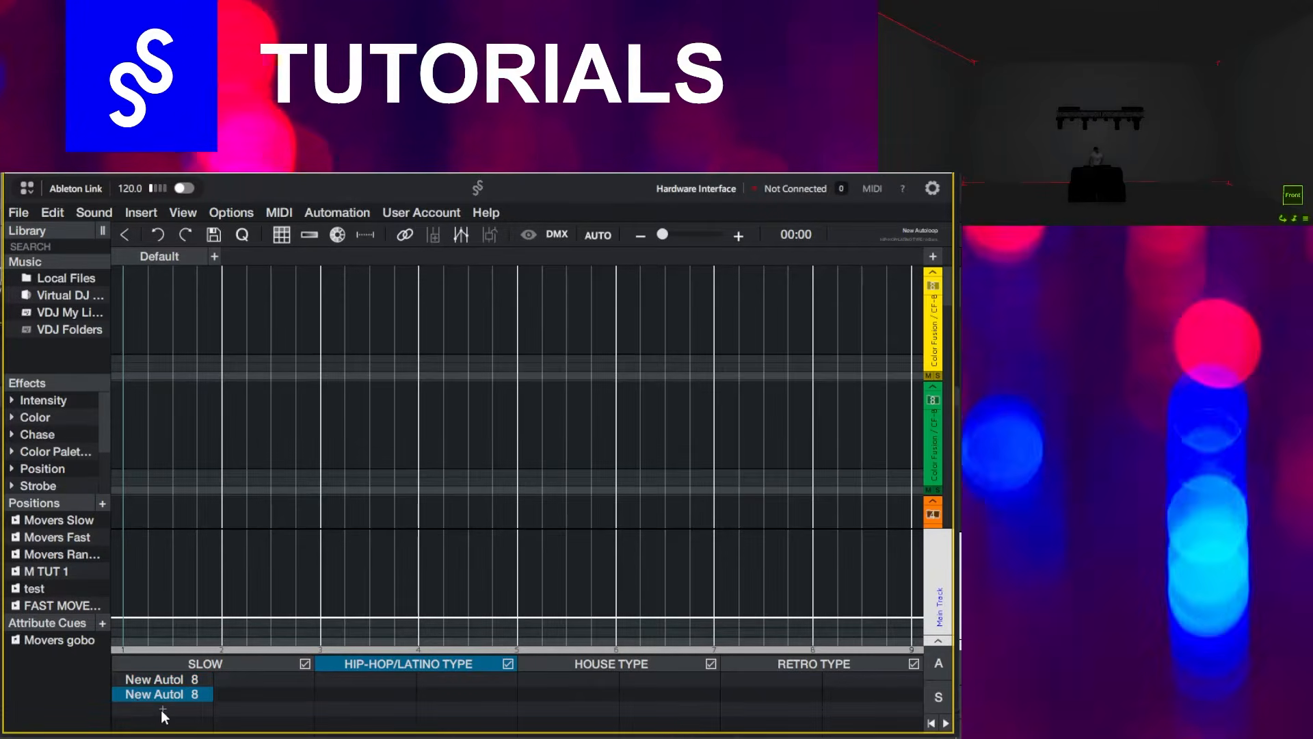
click(162, 709)
click(122, 711)
click(135, 724)
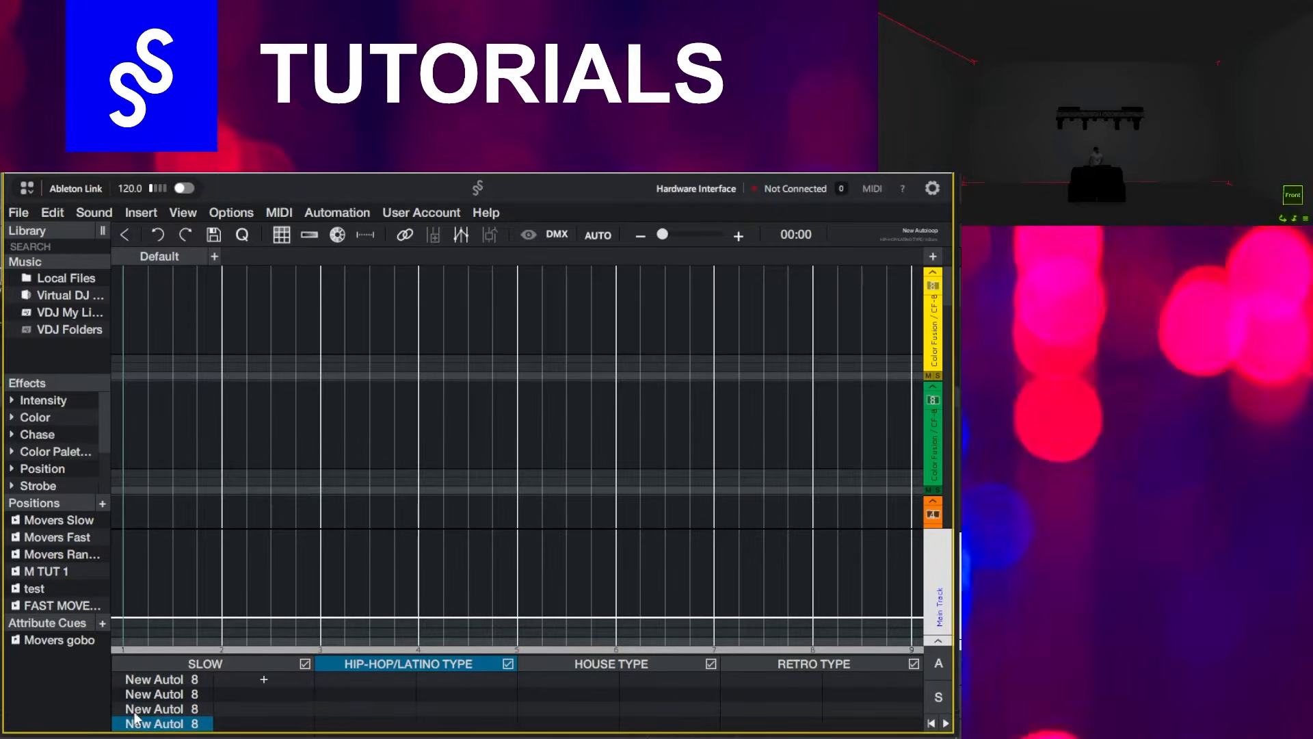
Rename the first two new autoloops as HIP HOP 1 and HIP HOP 2.
right_click(149, 684)
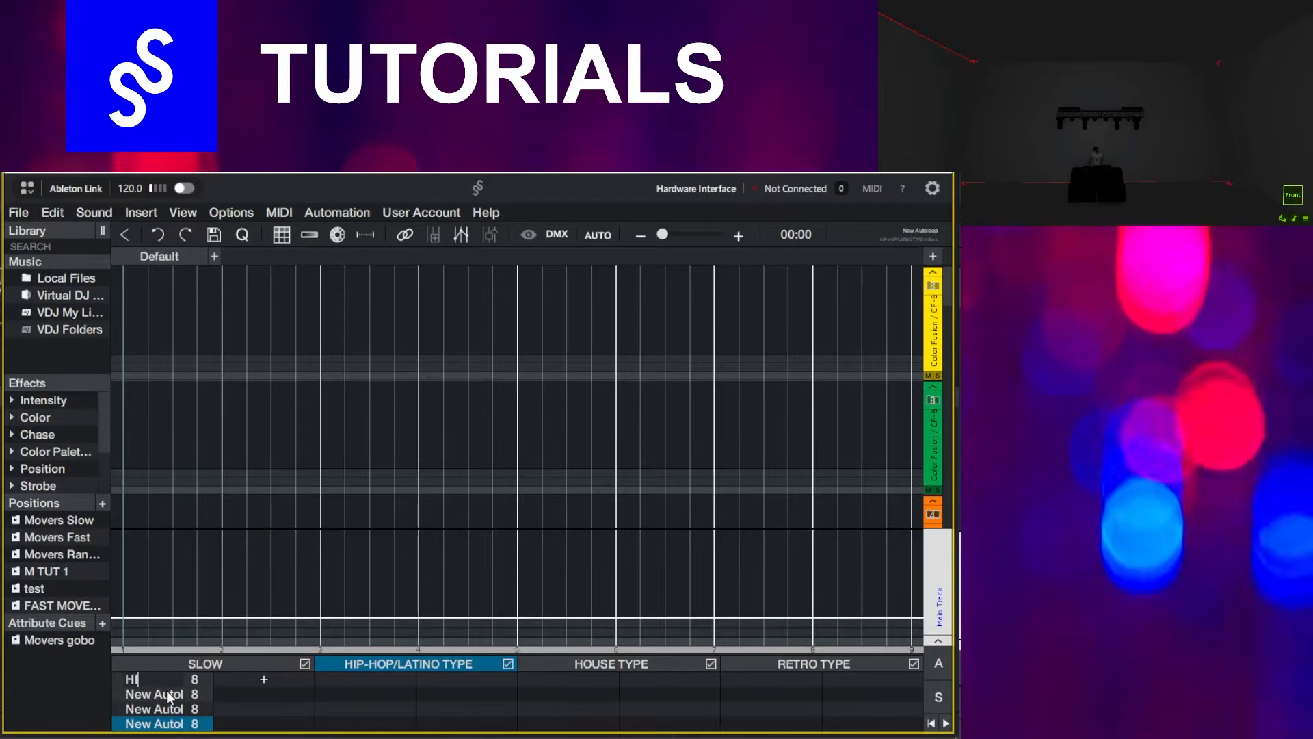
right_click(169, 698)
click(171, 696)
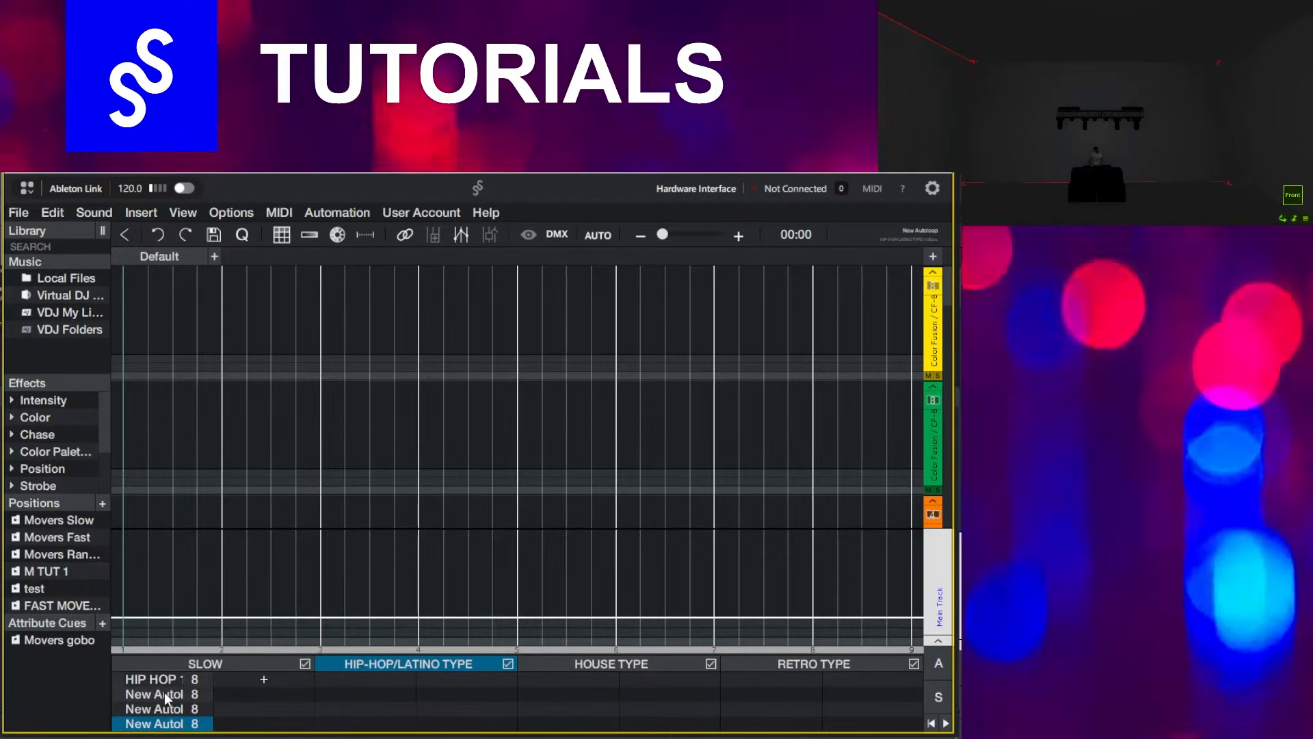
right_click(178, 698)
click(195, 628)
text(HIP HOP 2)
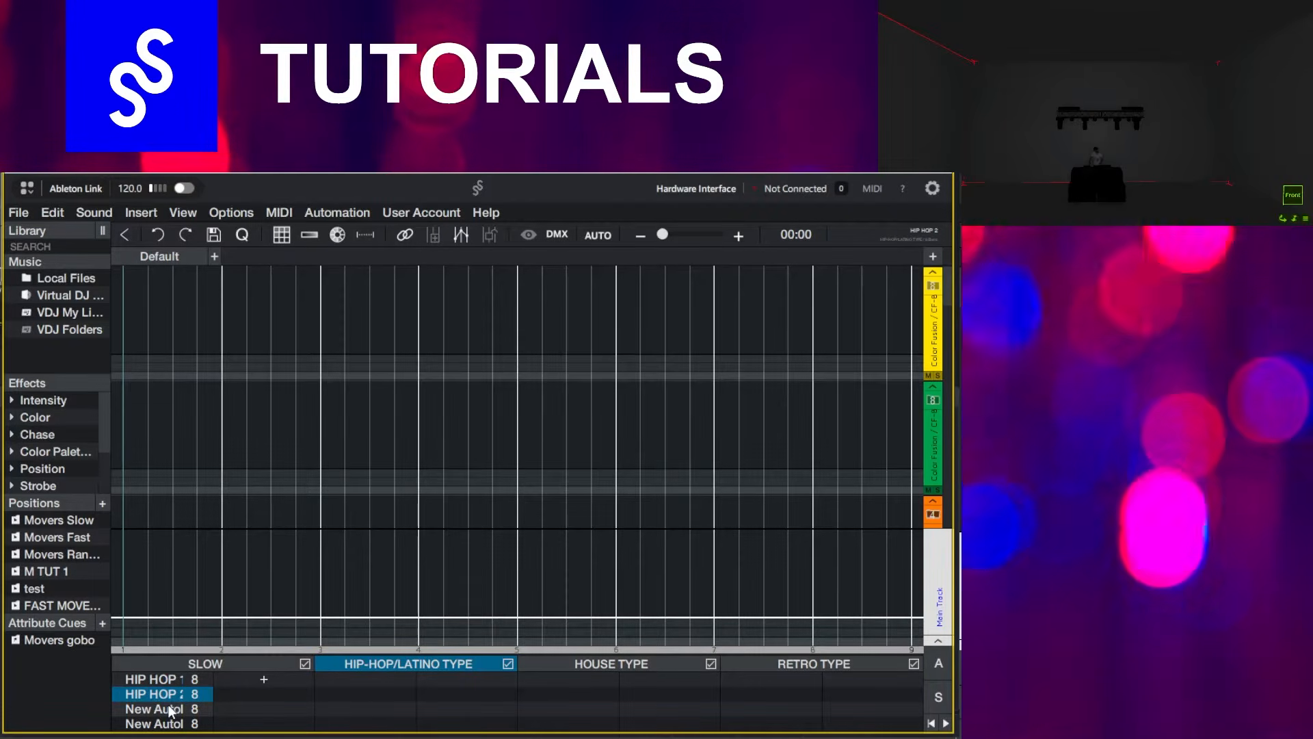
Rename the third and fourth new autoloops as HIP HOP 3 and HIP HOP 4.
right_click(169, 709)
click(192, 640)
text(HIP HOP 3)
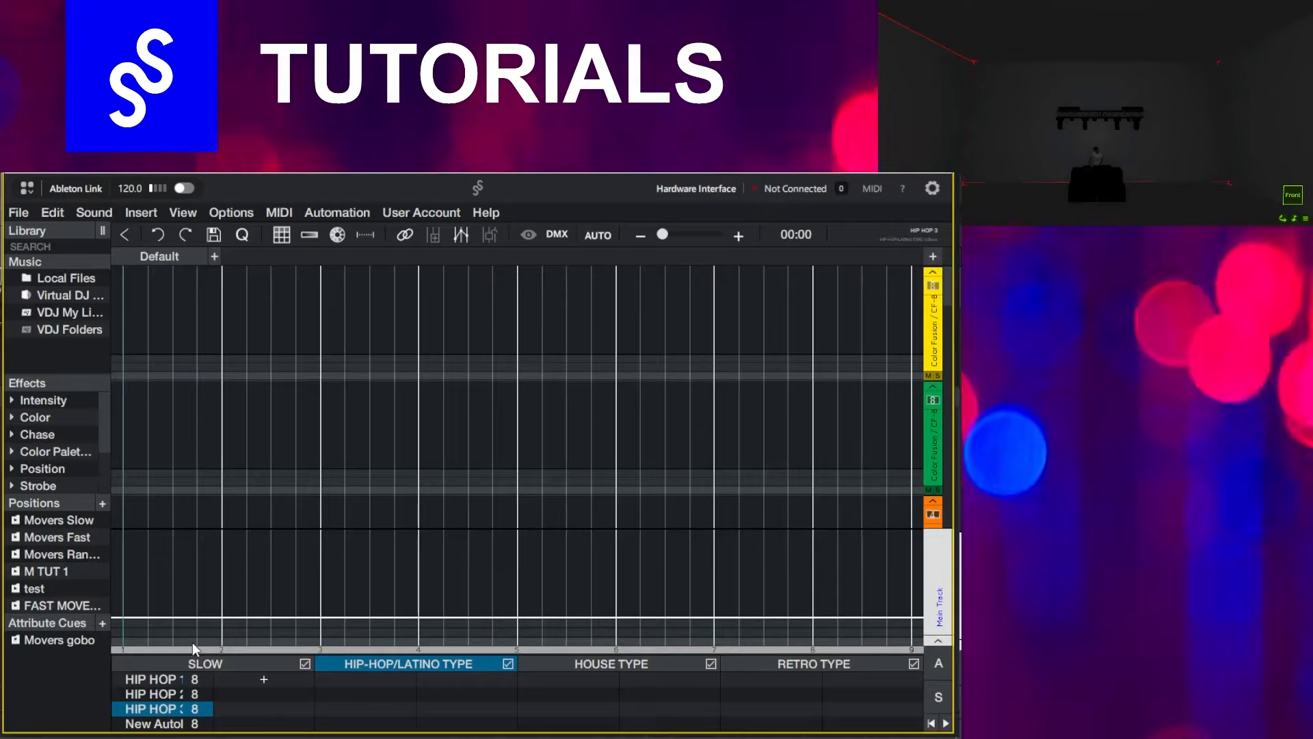
right_click(163, 725)
click(182, 662)
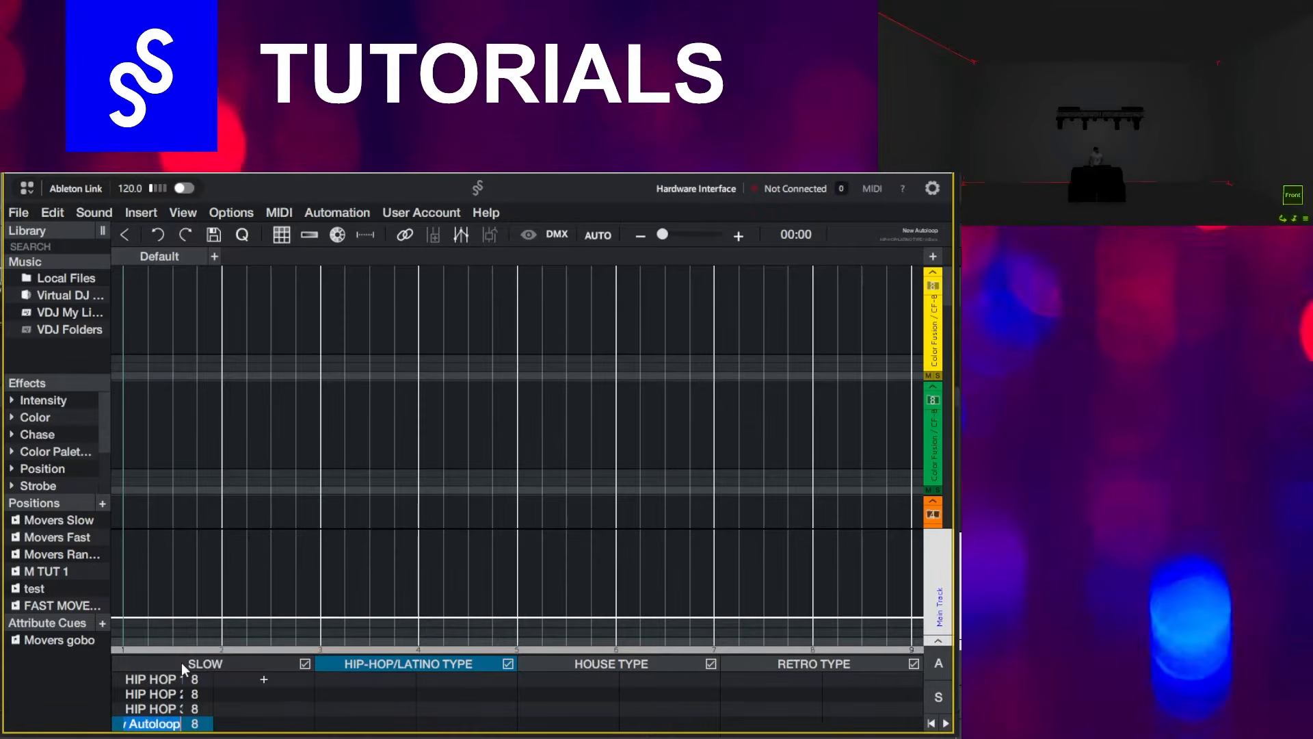
text(HIP HOP)
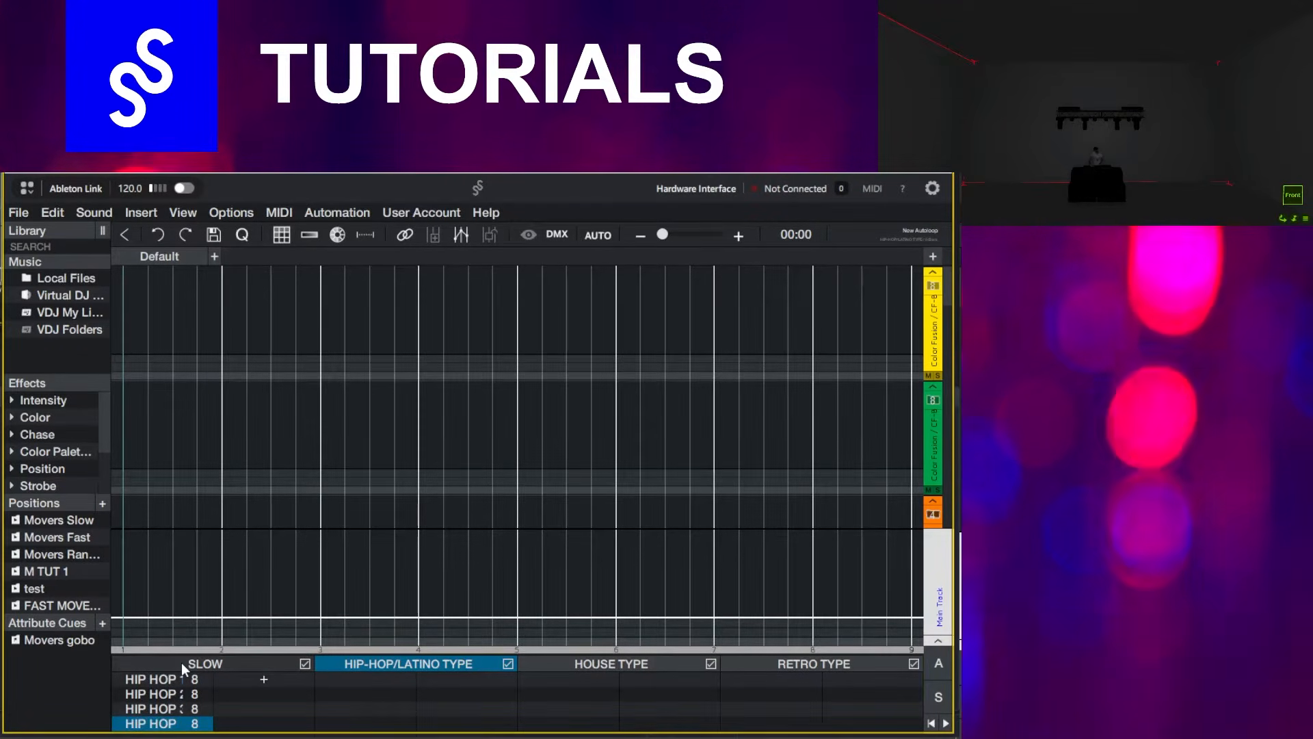
text( 4)
key(Return)
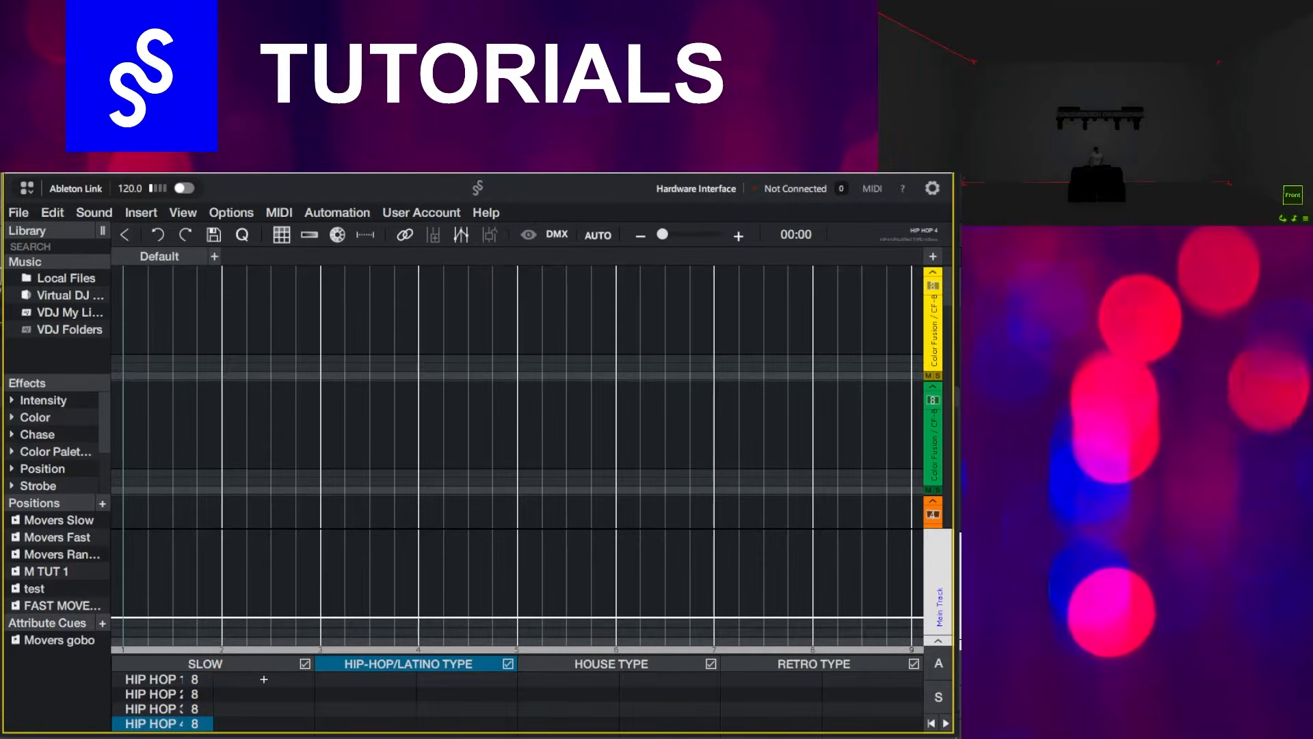
Autoscript HIP HOP 4 with the Dynamic Autoloop 1 style, without movement or strobe and without any position or attribute cues.
click(320, 213)
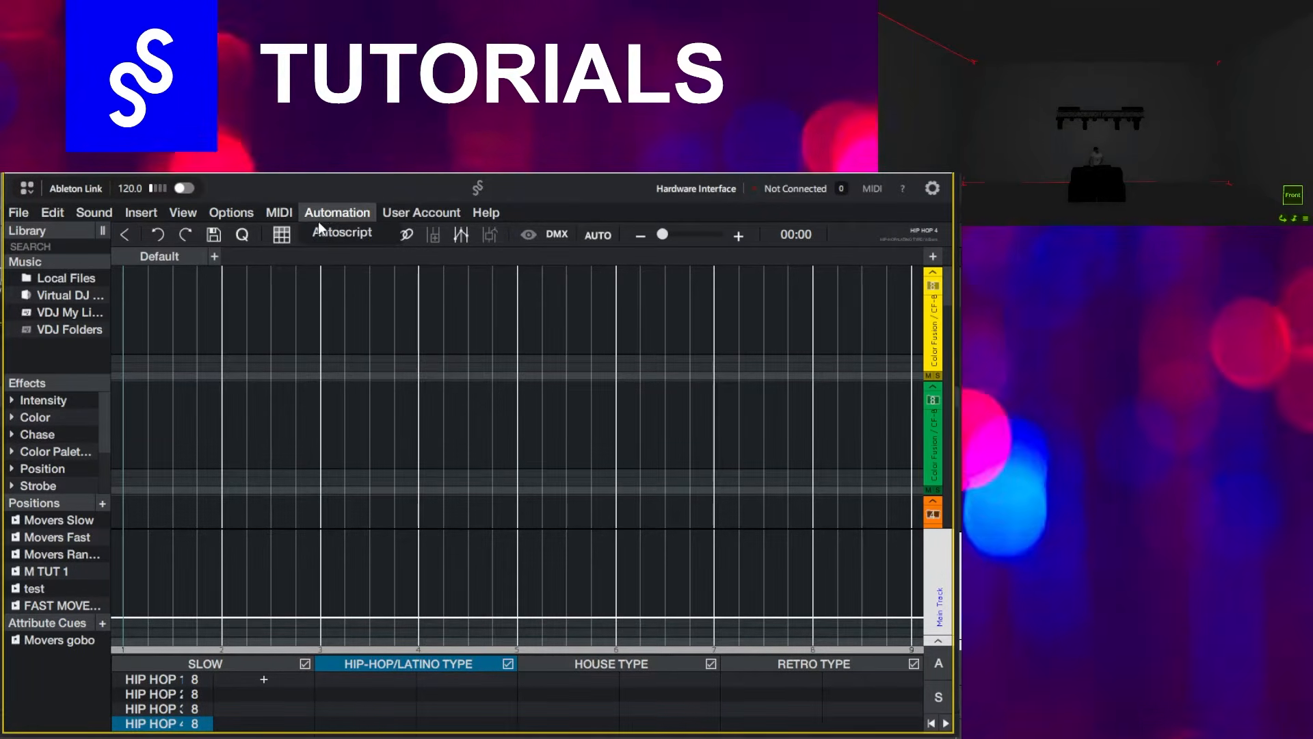
click(321, 232)
click(578, 217)
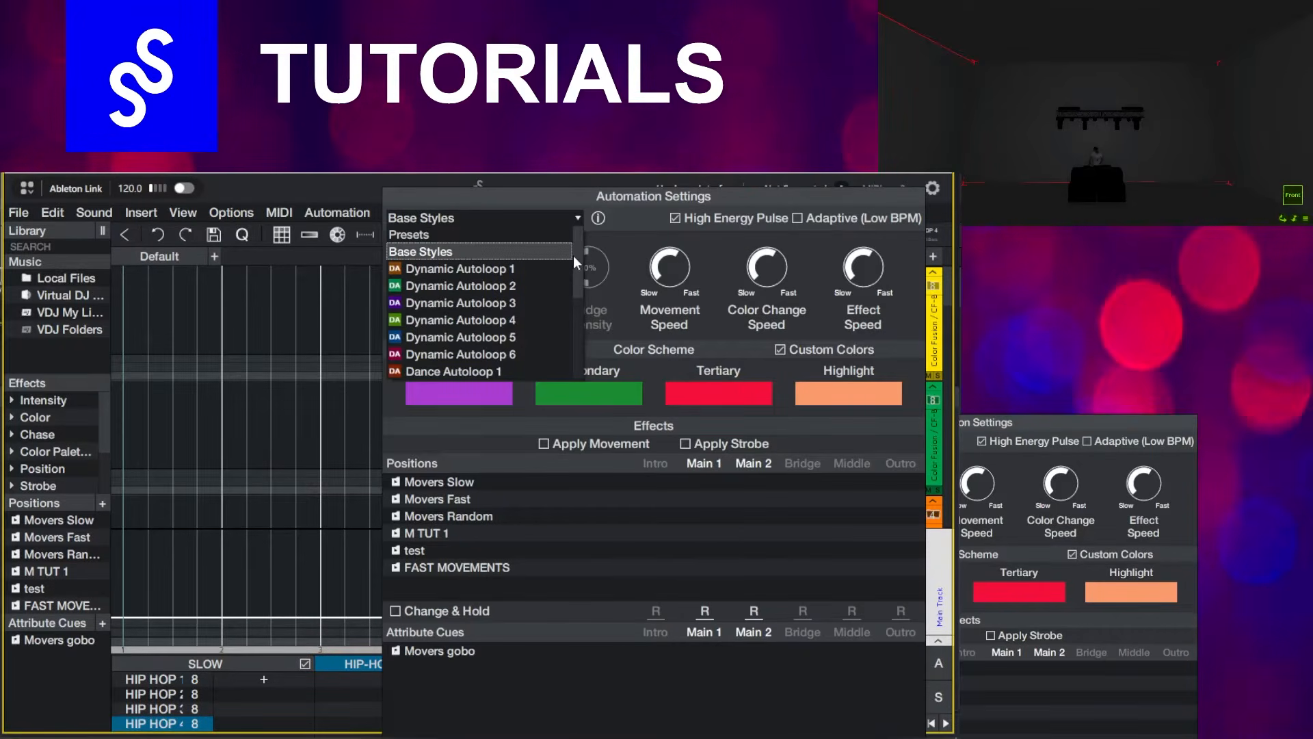
mouse_move(573, 256)
mouse_down()
mouse_move(573, 336)
mouse_move(571, 259)
mouse_up()
click(499, 253)
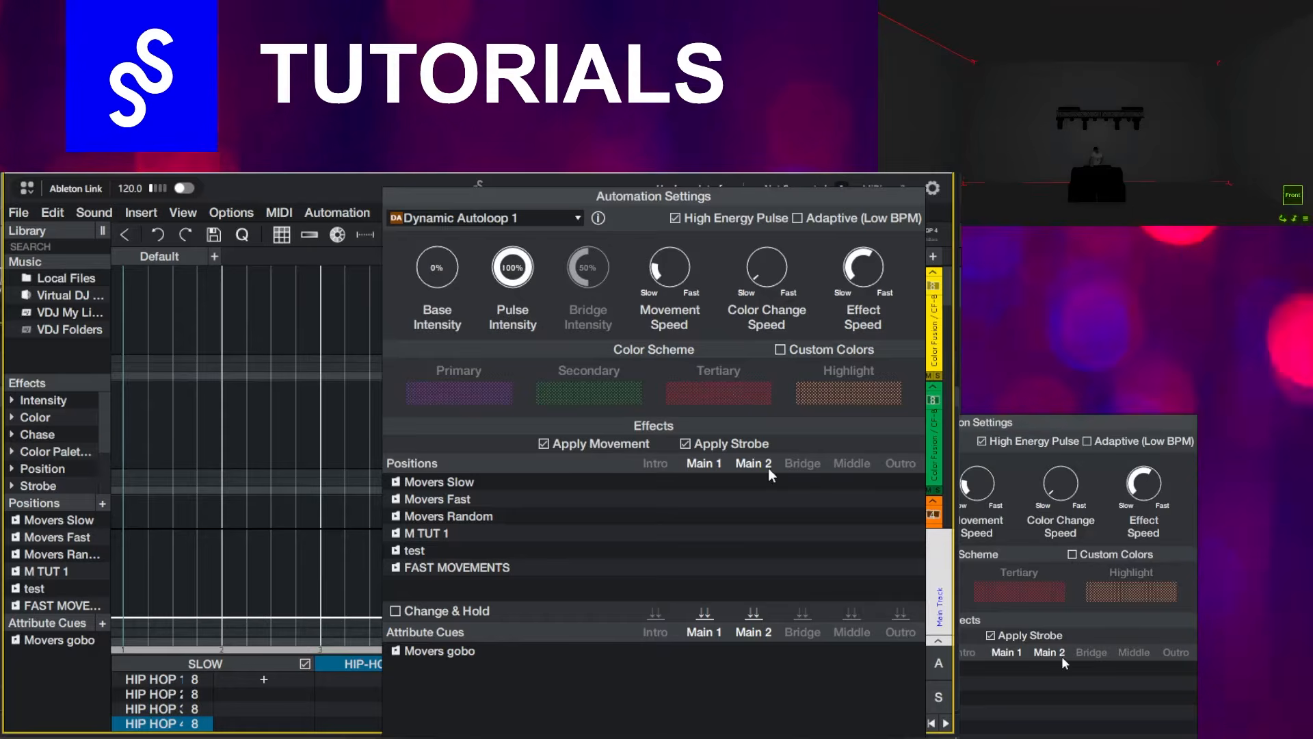
click(607, 443)
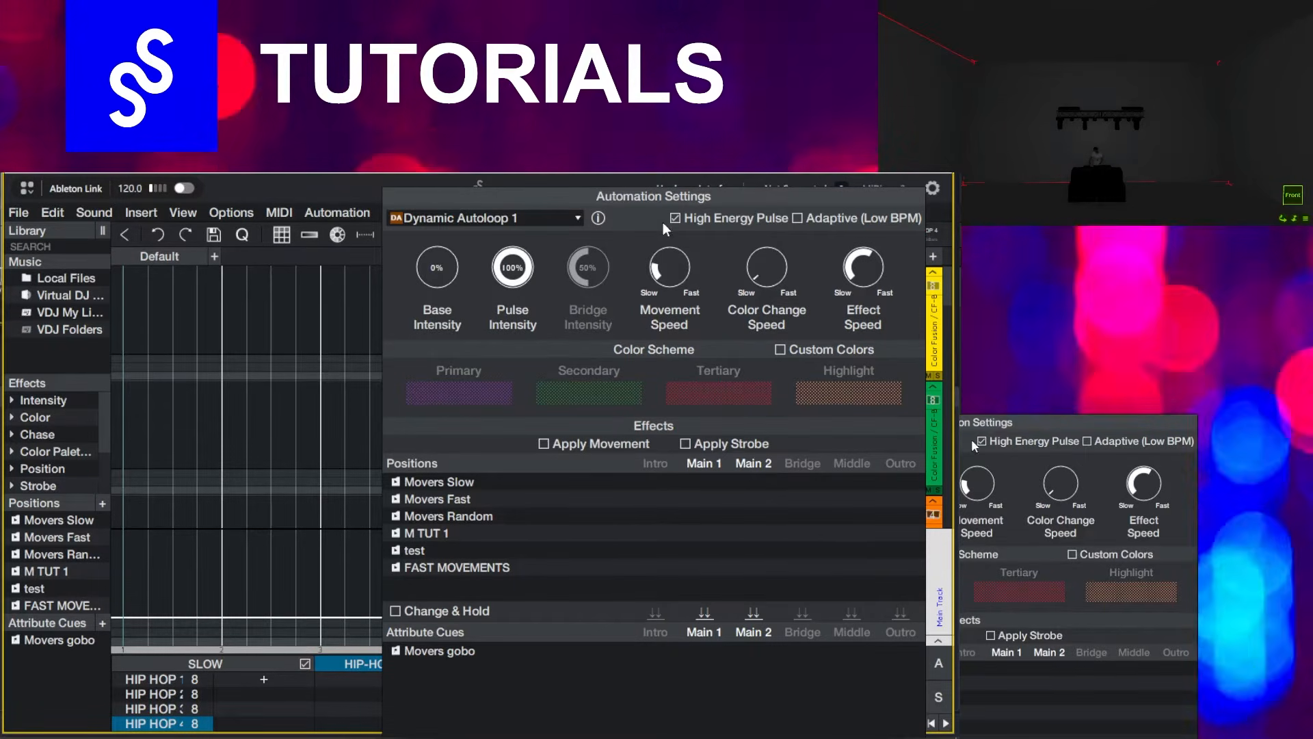
scroll(759, 310, down, 3)
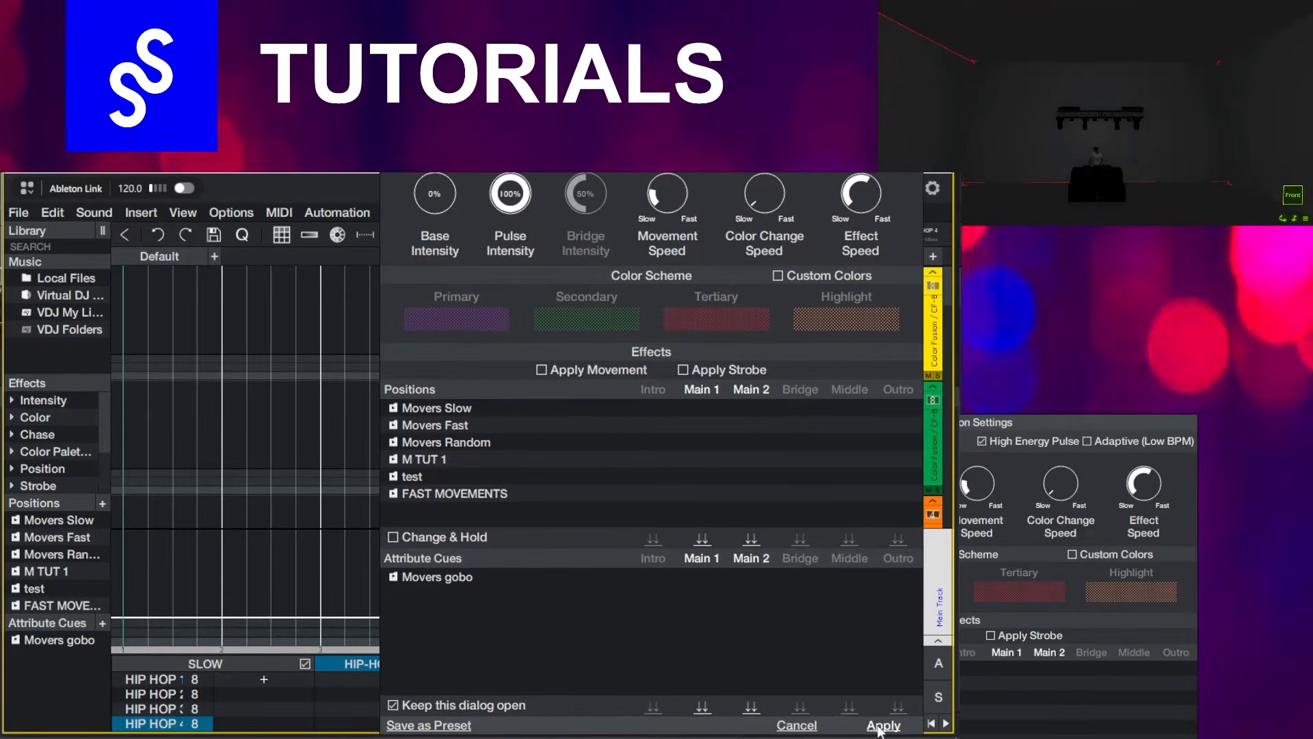
click(882, 727)
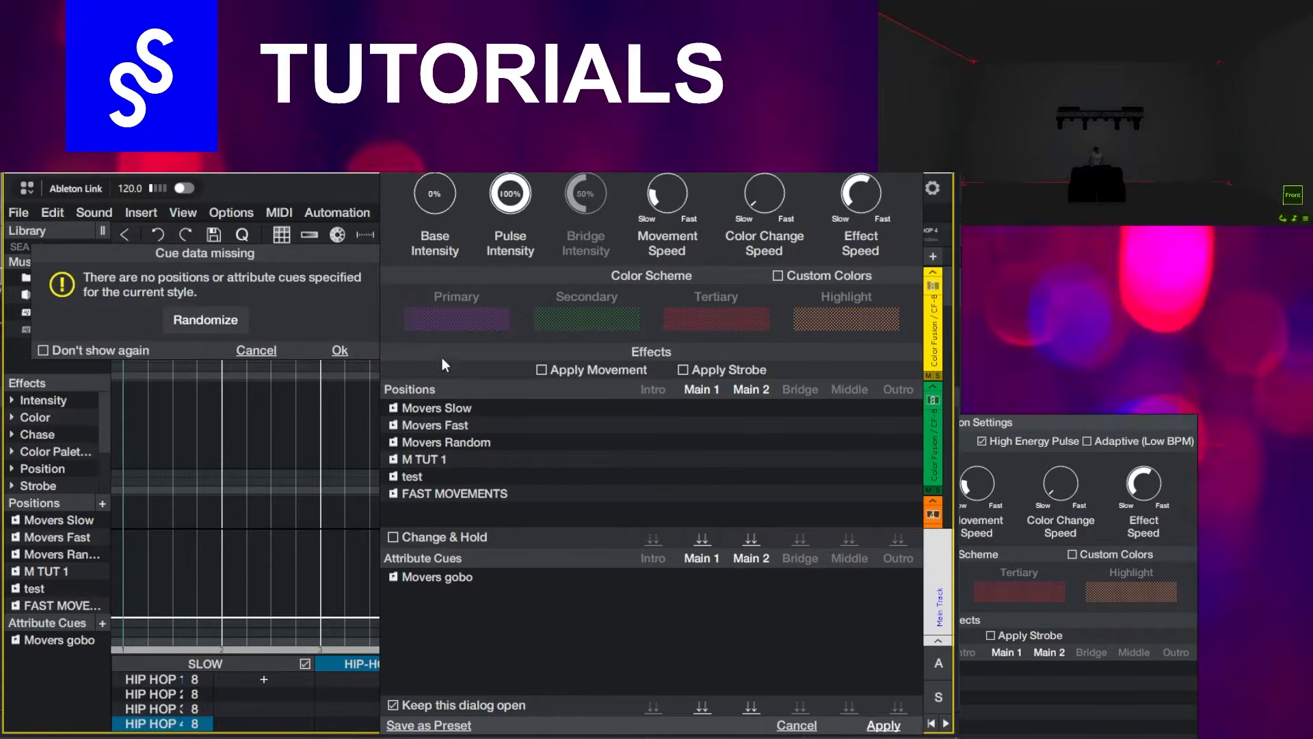
click(338, 352)
Autoscript HIP HOP 3 with the Dynamic Autoloop 2 style, leaving movement, strobe and cues off.
click(176, 708)
click(518, 162)
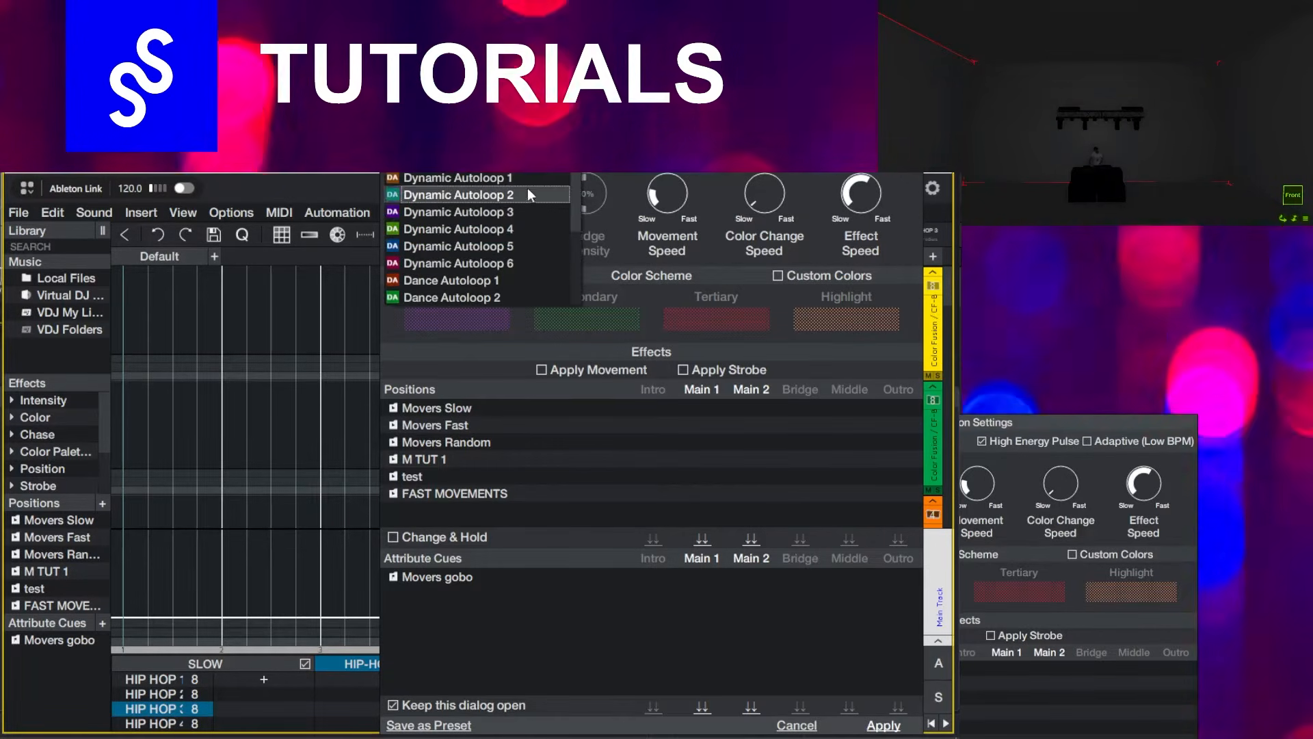
click(528, 194)
click(683, 369)
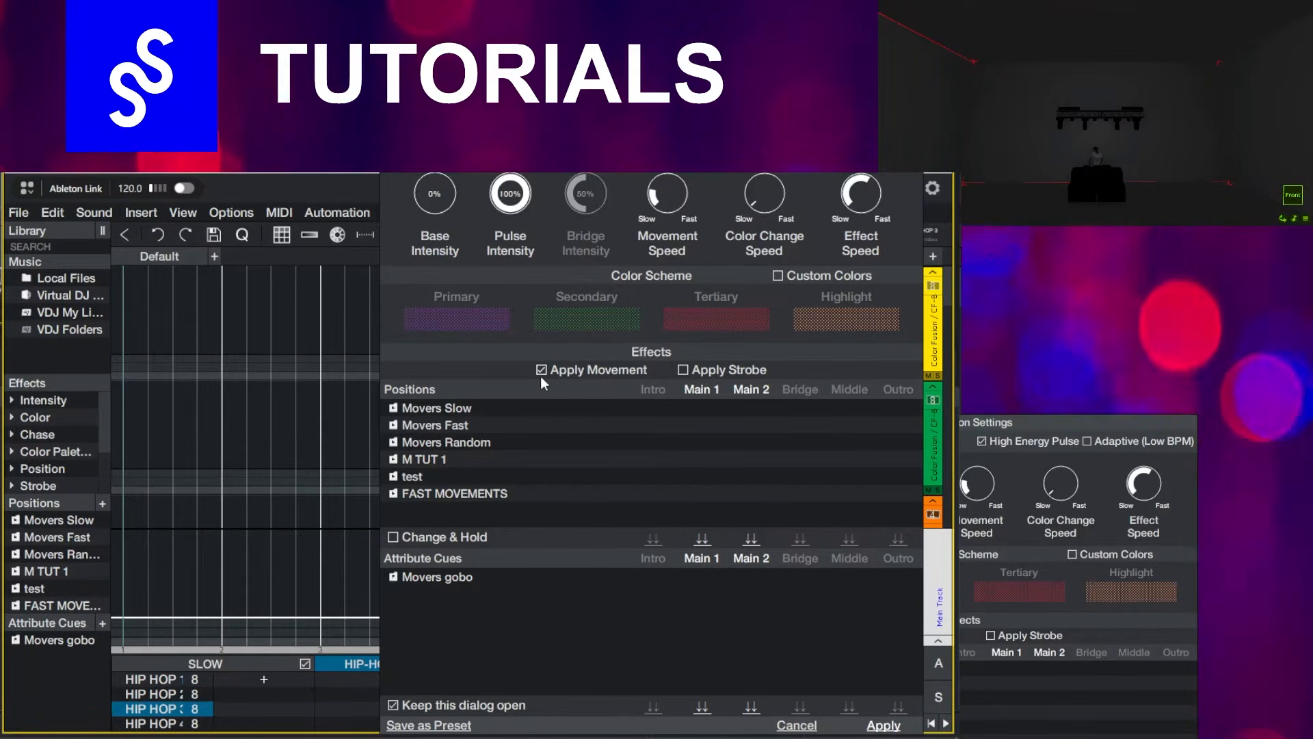
click(883, 725)
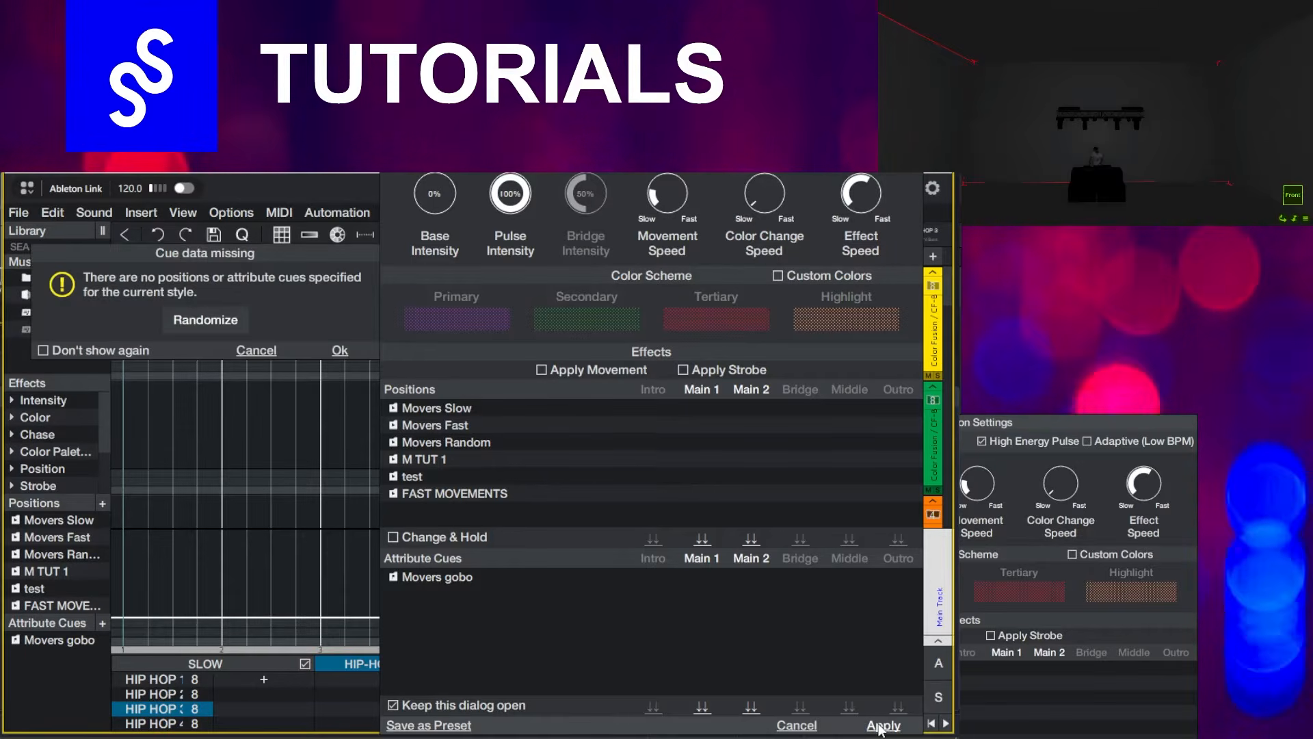
click(338, 350)
Autoscript HIP HOP 2 with a Dynamic Autoloop style, leaving movement and strobe off and adding no position or attribute cues.
click(182, 694)
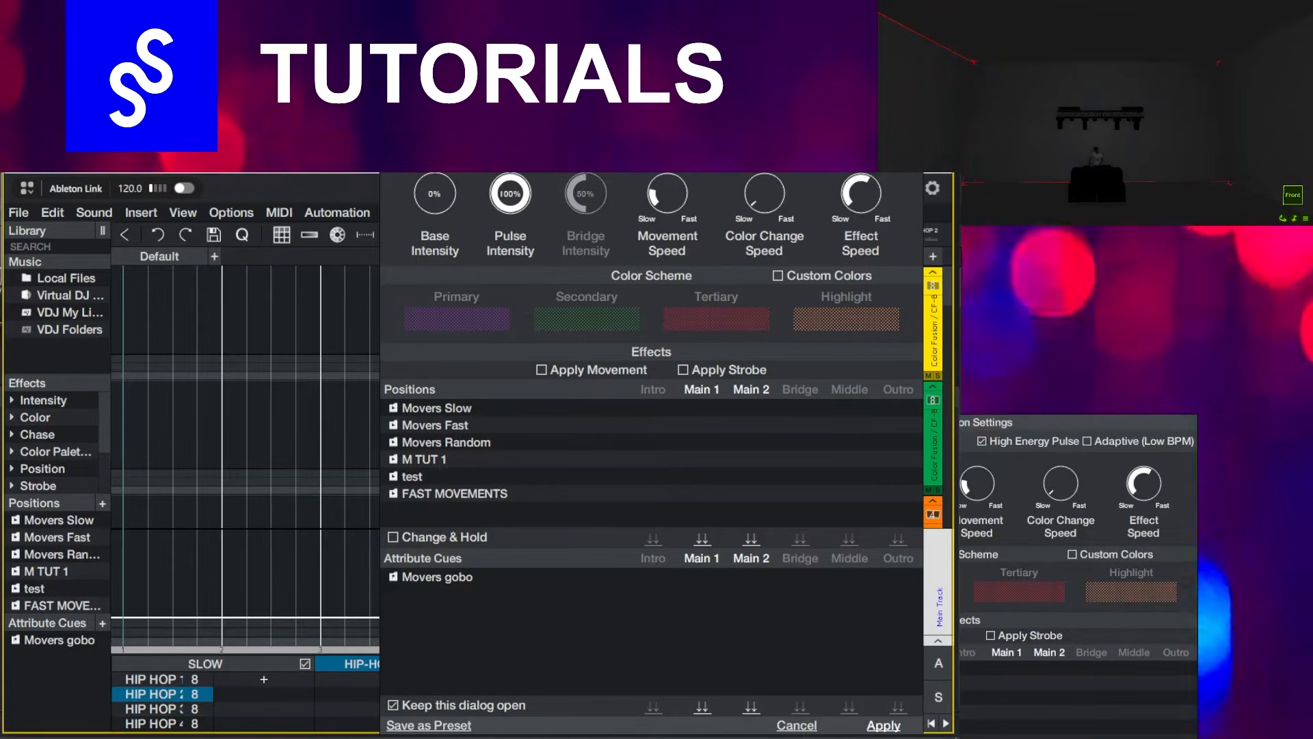
click(500, 145)
click(530, 195)
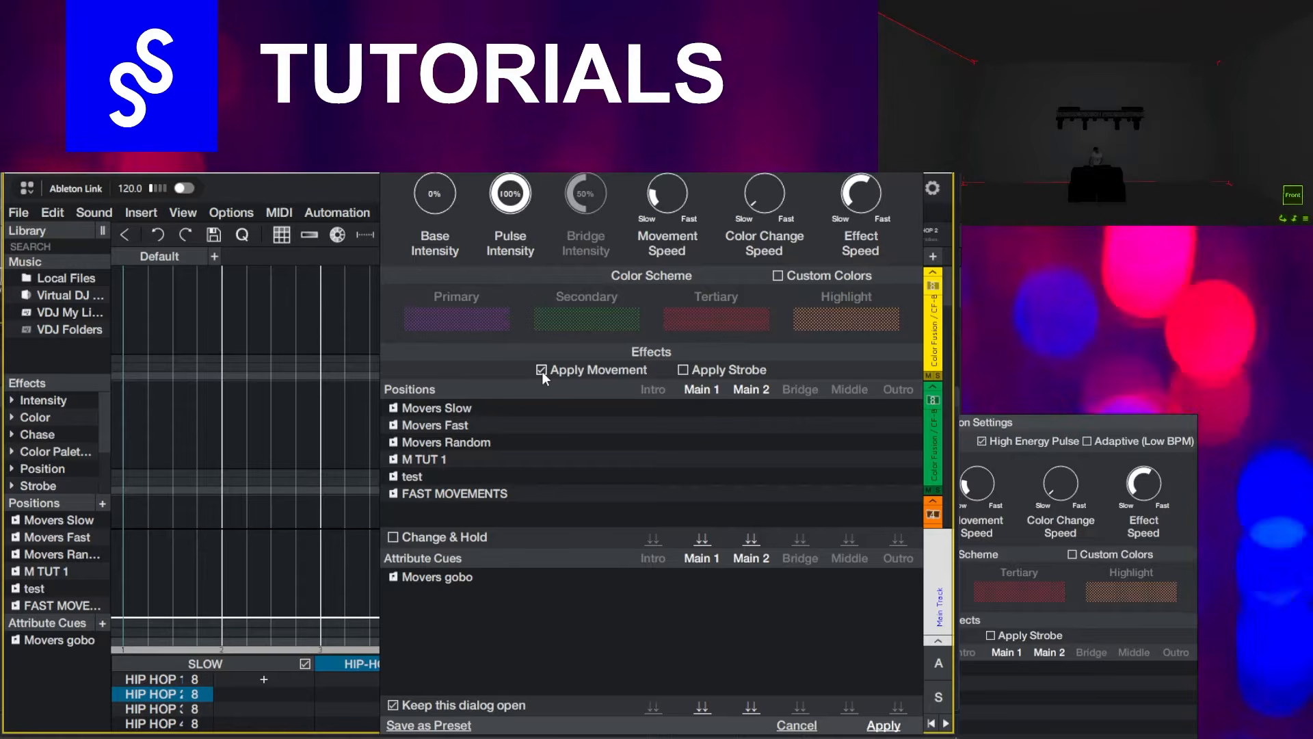
click(881, 725)
click(340, 353)
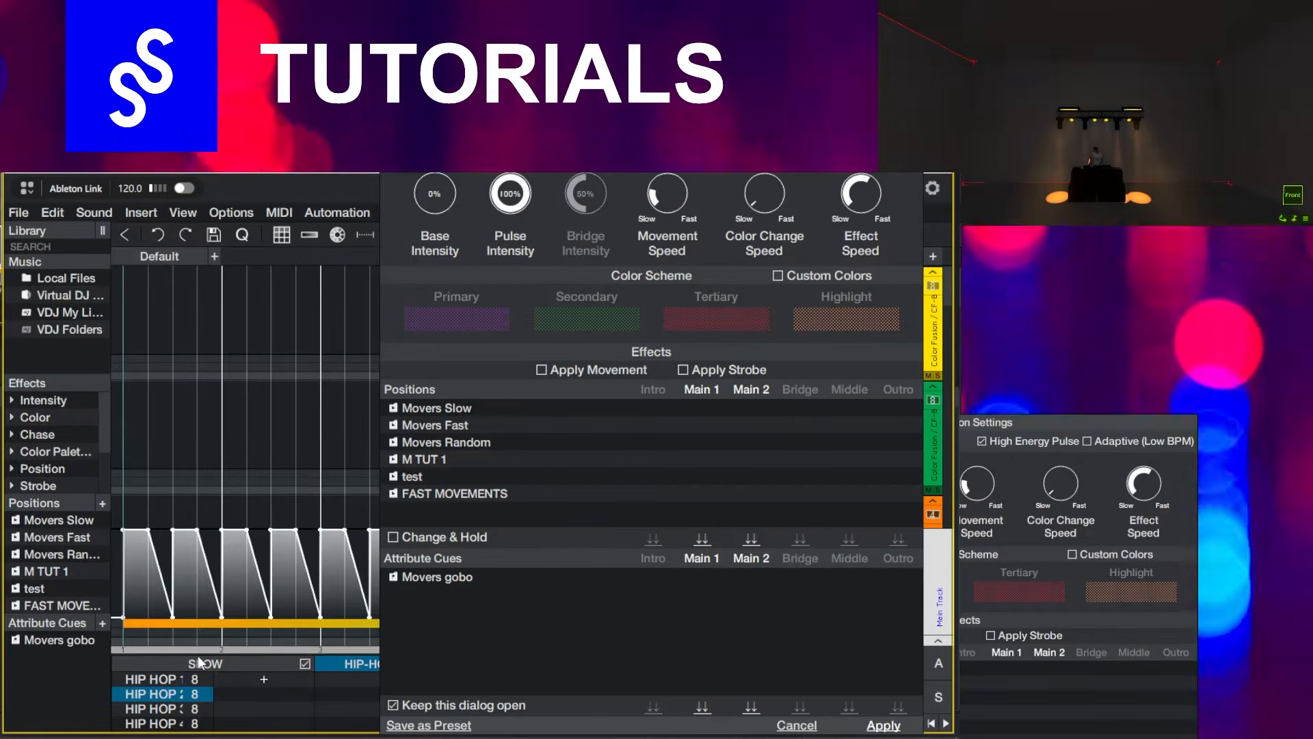
Autoscript HIP HOP 1 with the Dynamic Autoloop 6 style, without movement, strobe or any position or attribute cues.
click(179, 680)
click(479, 146)
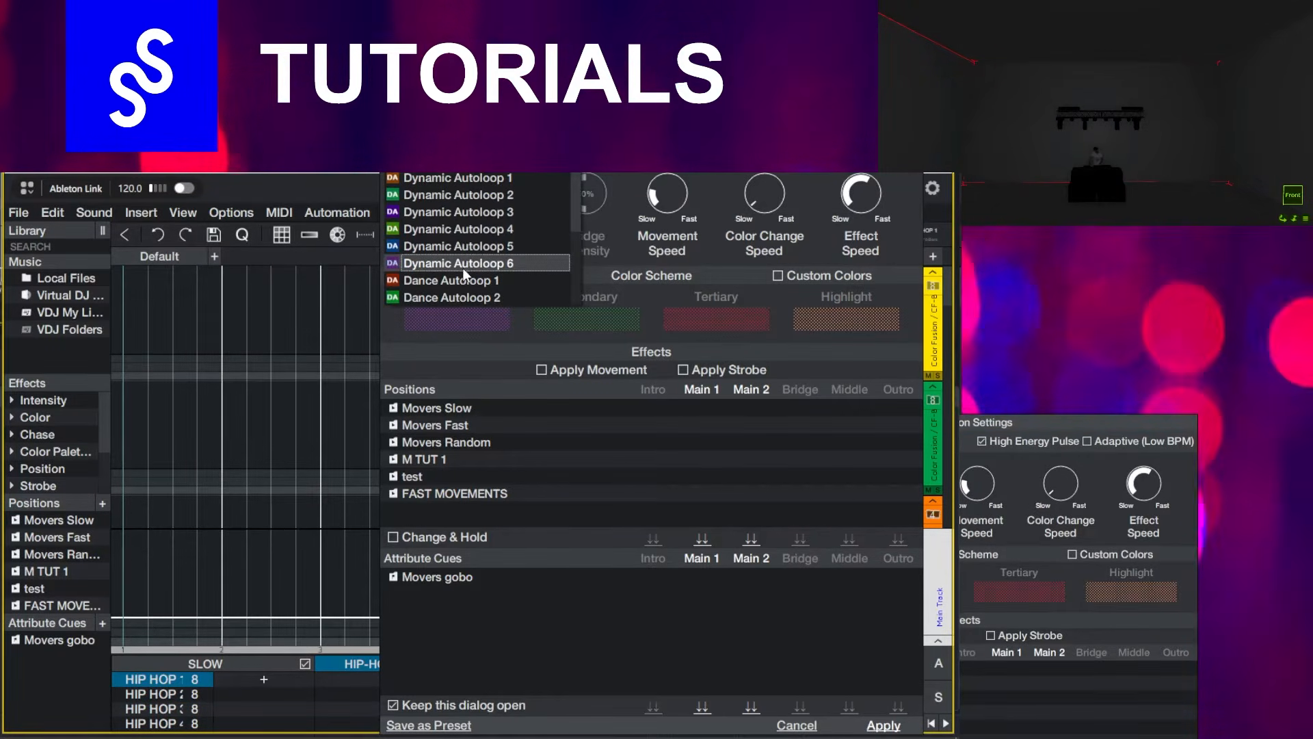
click(462, 269)
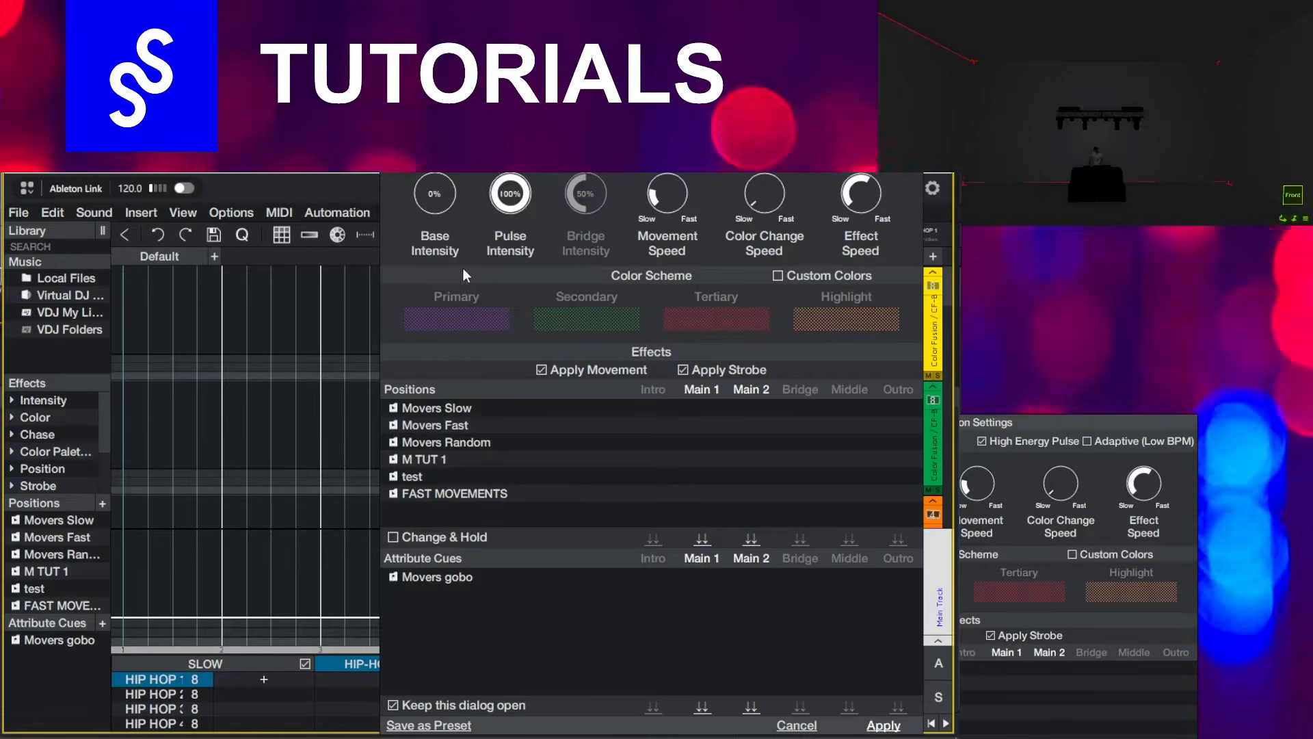
click(683, 370)
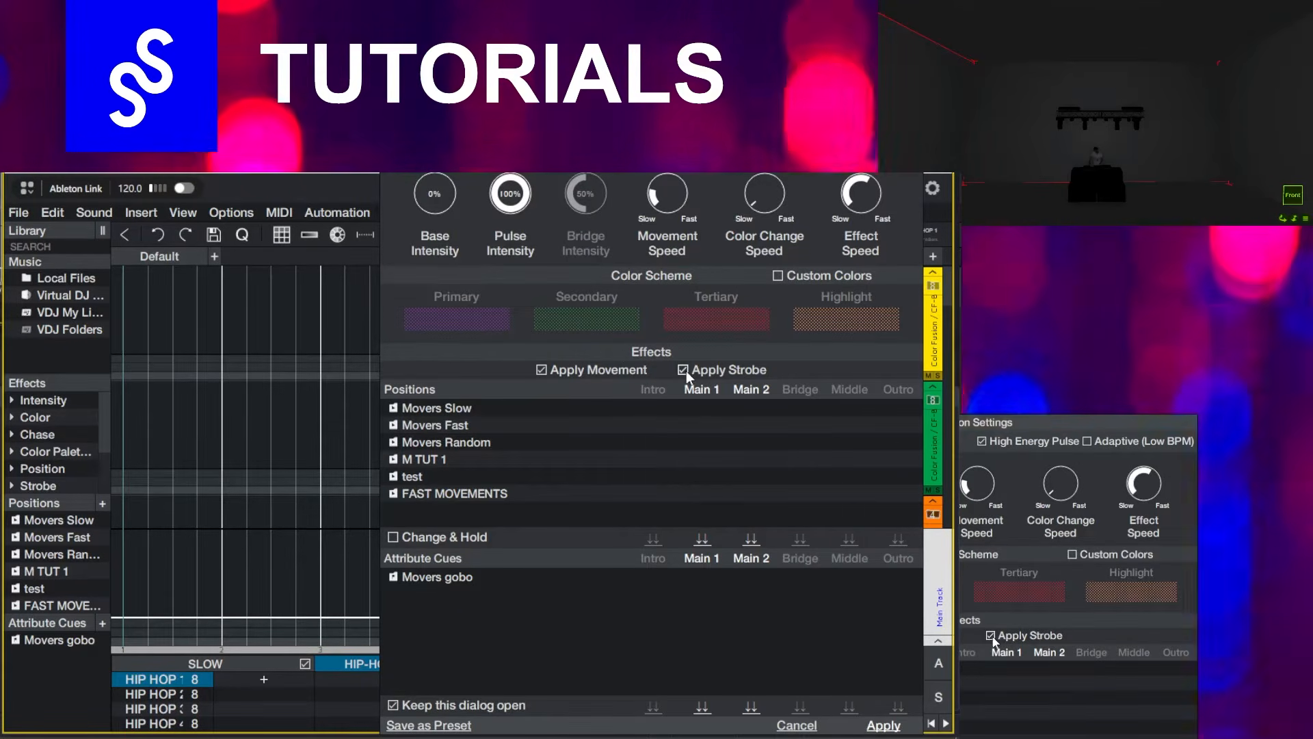
click(877, 725)
click(346, 347)
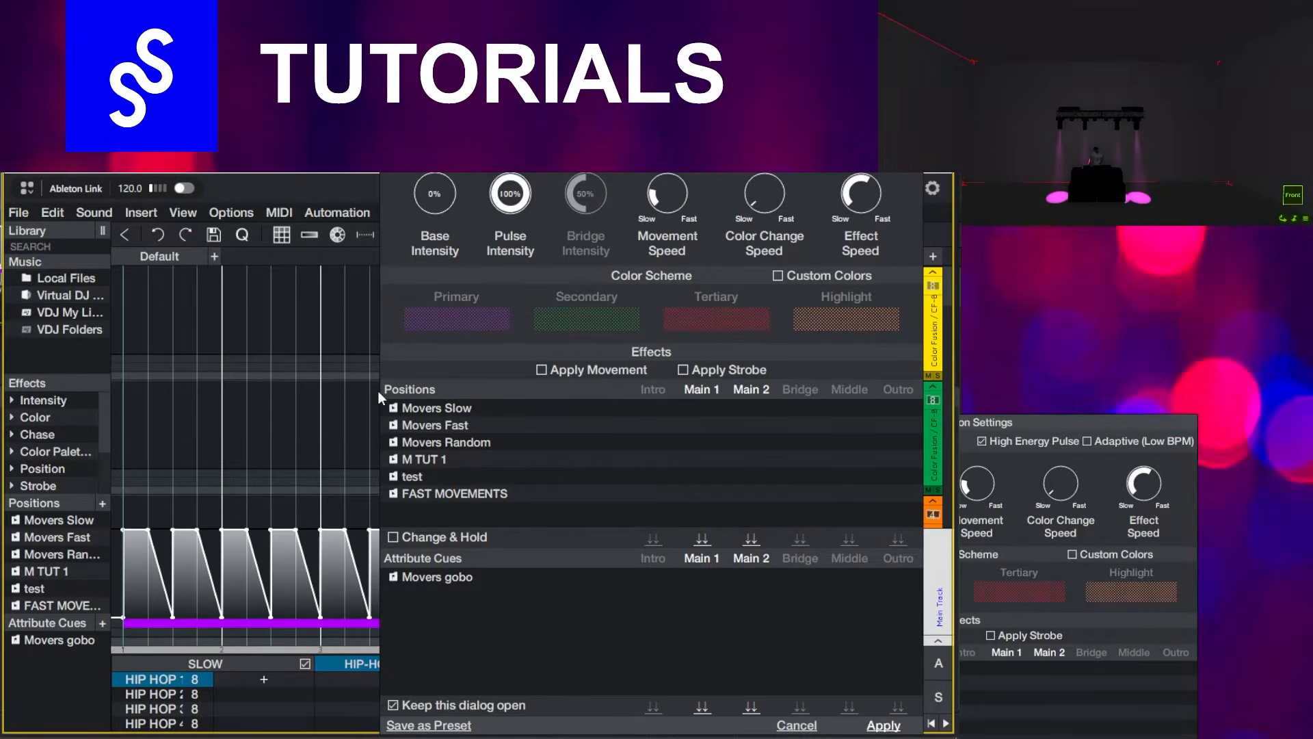
click(338, 349)
Autoscript HIP HOP 1 again with a style further down the list, leaving movement, strobe and cues off, and close Autoscript.
click(479, 146)
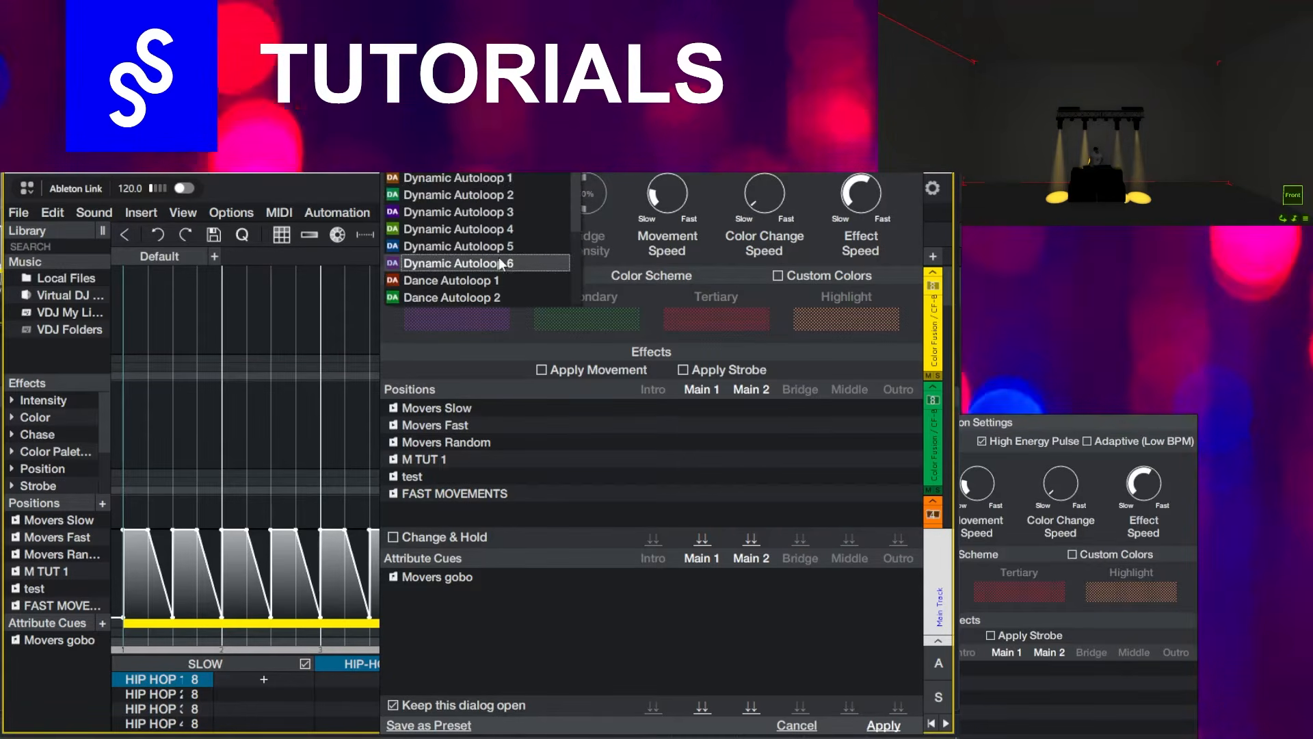
scroll(489, 262, down, 3)
click(464, 297)
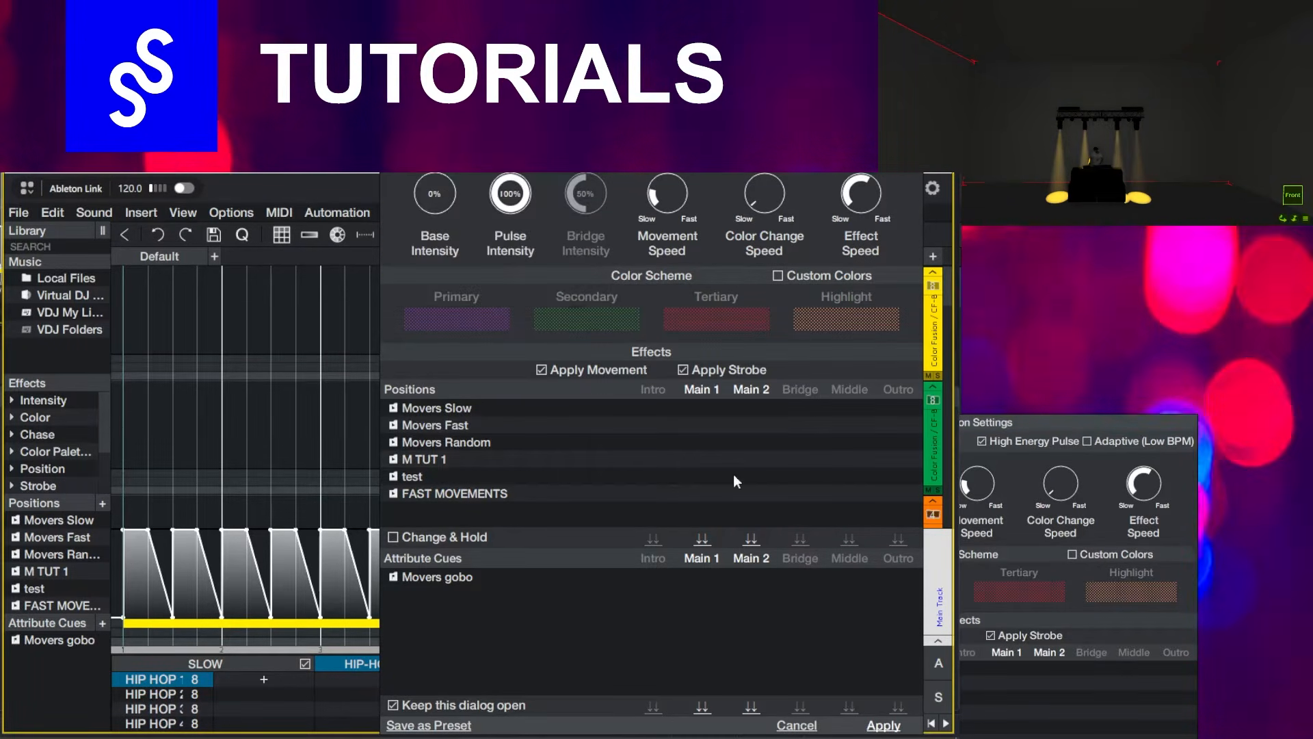
click(891, 730)
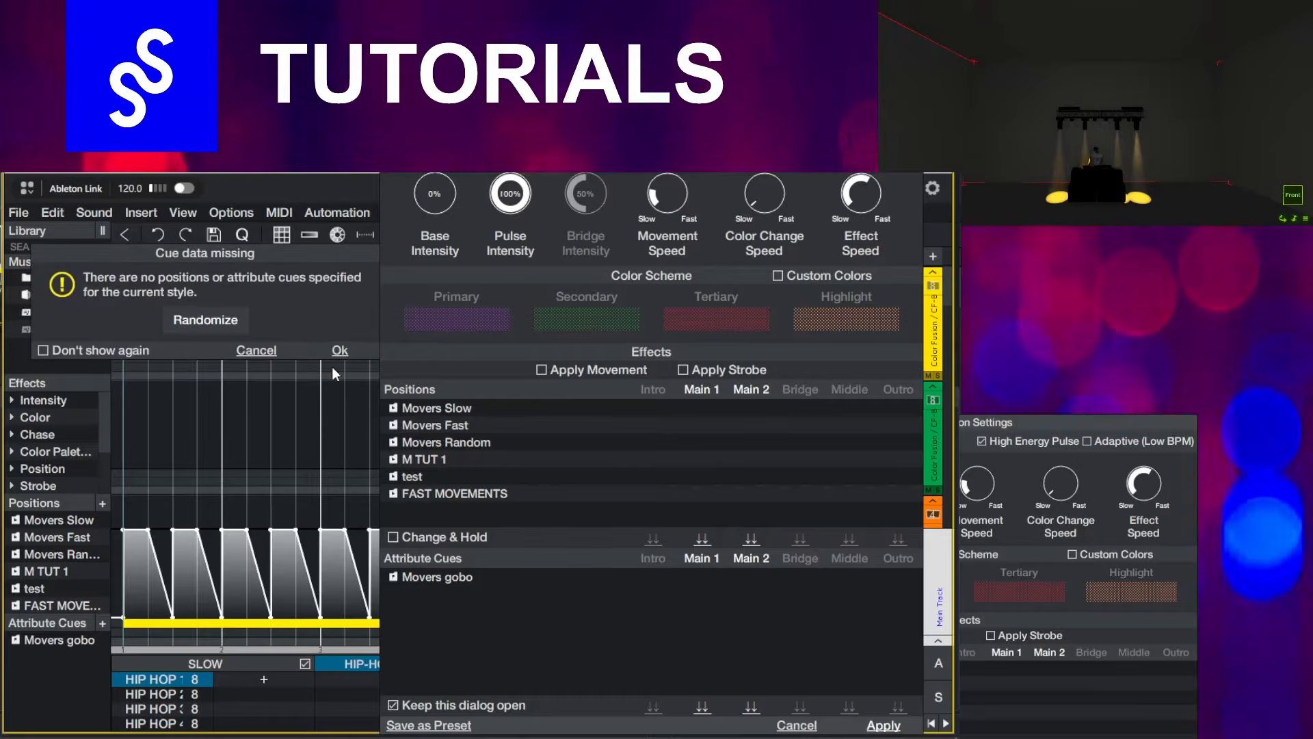
click(342, 346)
click(793, 725)
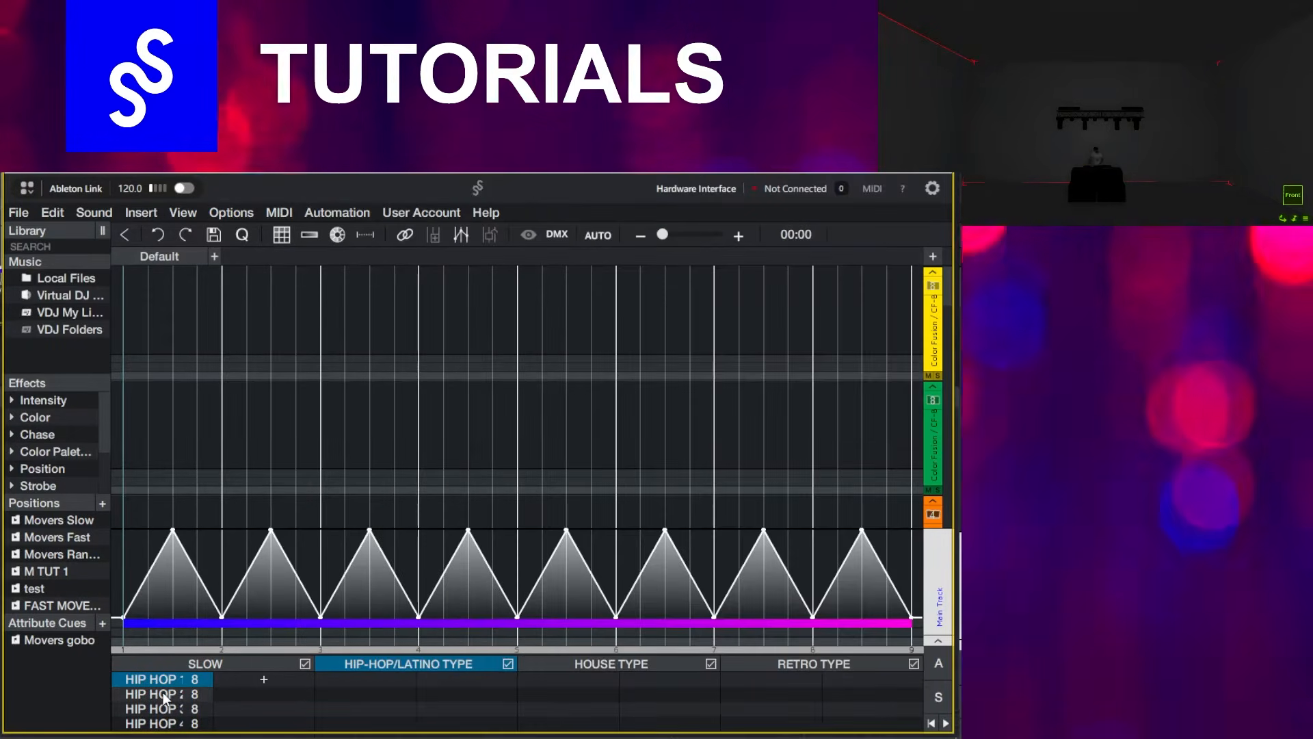
Play HIP HOP 2, 3 and 4 to review their intensity pulses and color transitions in the visualizer.
click(163, 693)
click(166, 709)
click(168, 723)
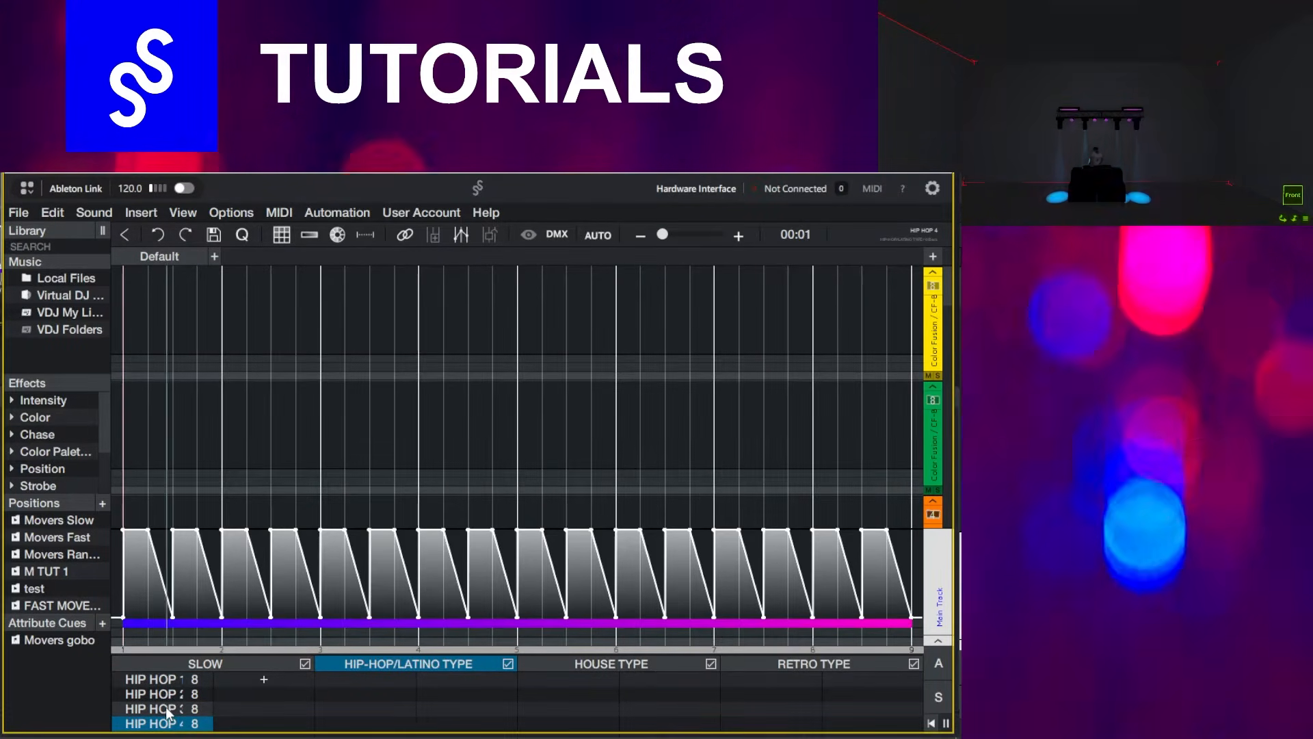
click(166, 708)
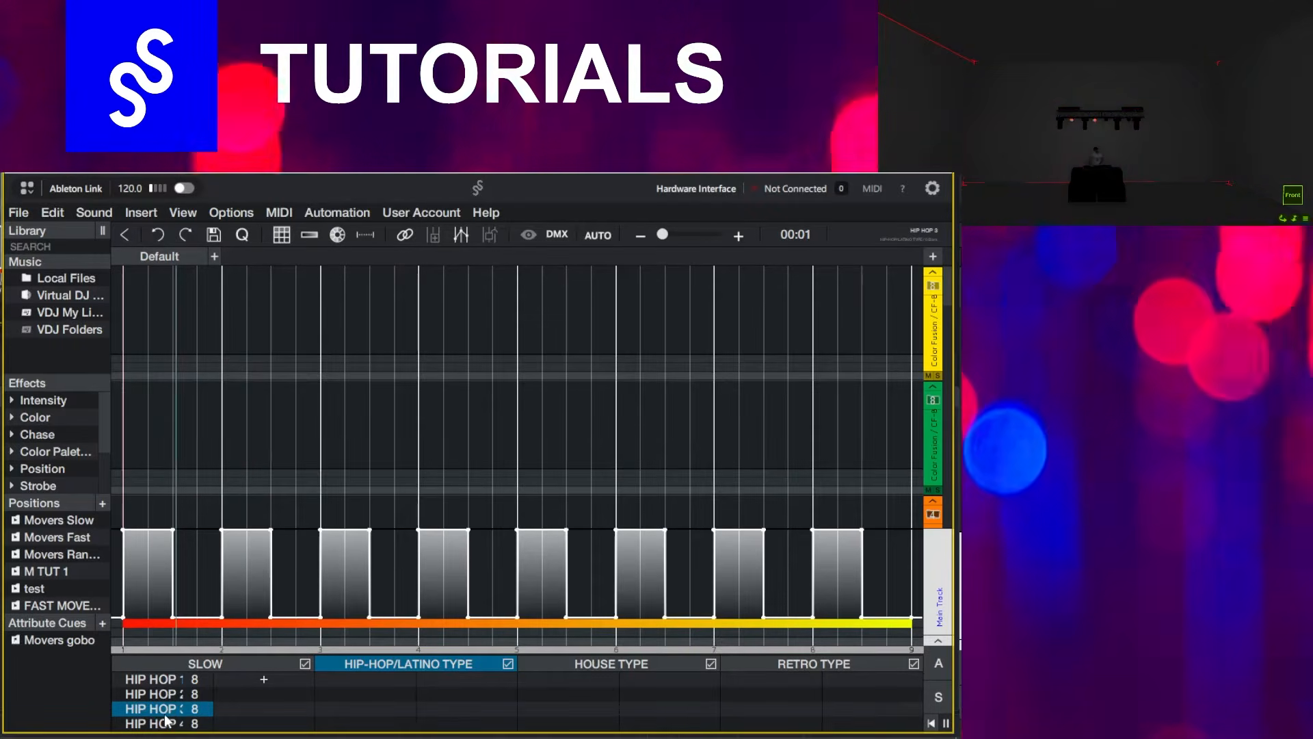
click(163, 693)
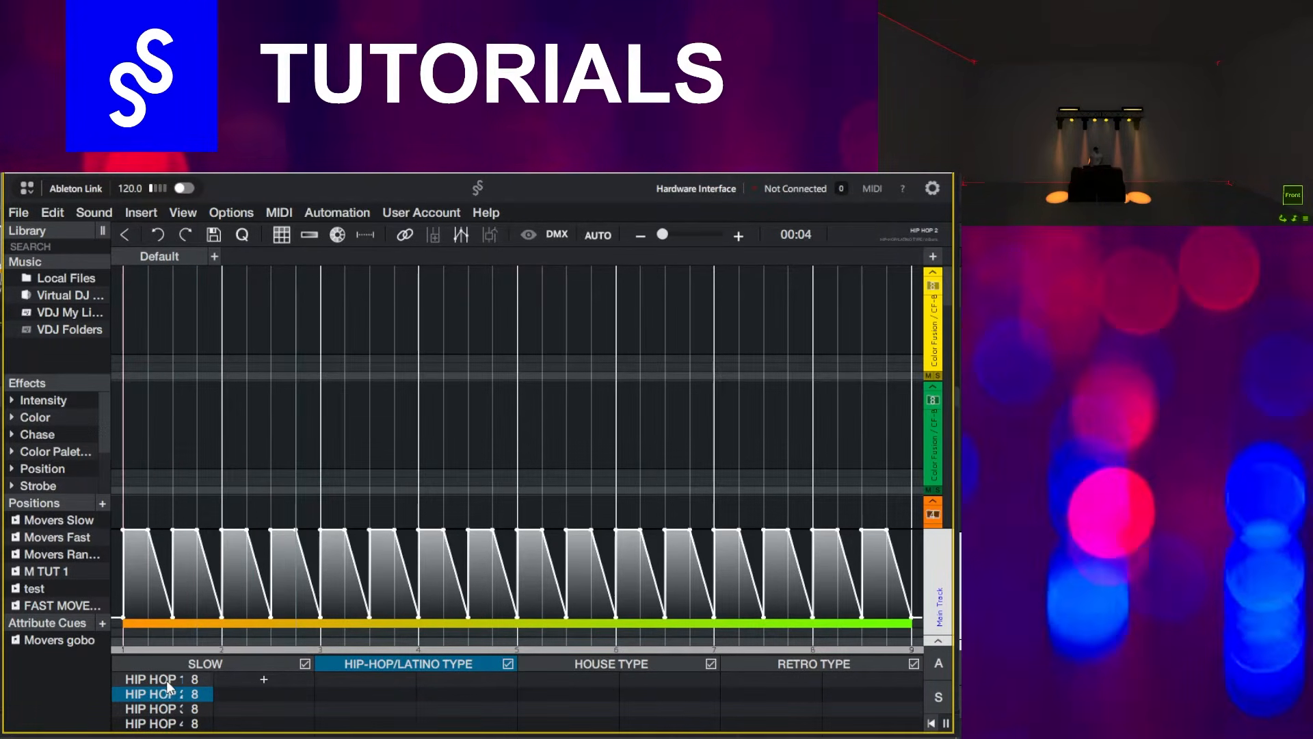
Add the FAST ONE position to HIP HOP 1 and apply an Oval Horizontal movement effect at 30% size and 5% speed.
click(167, 680)
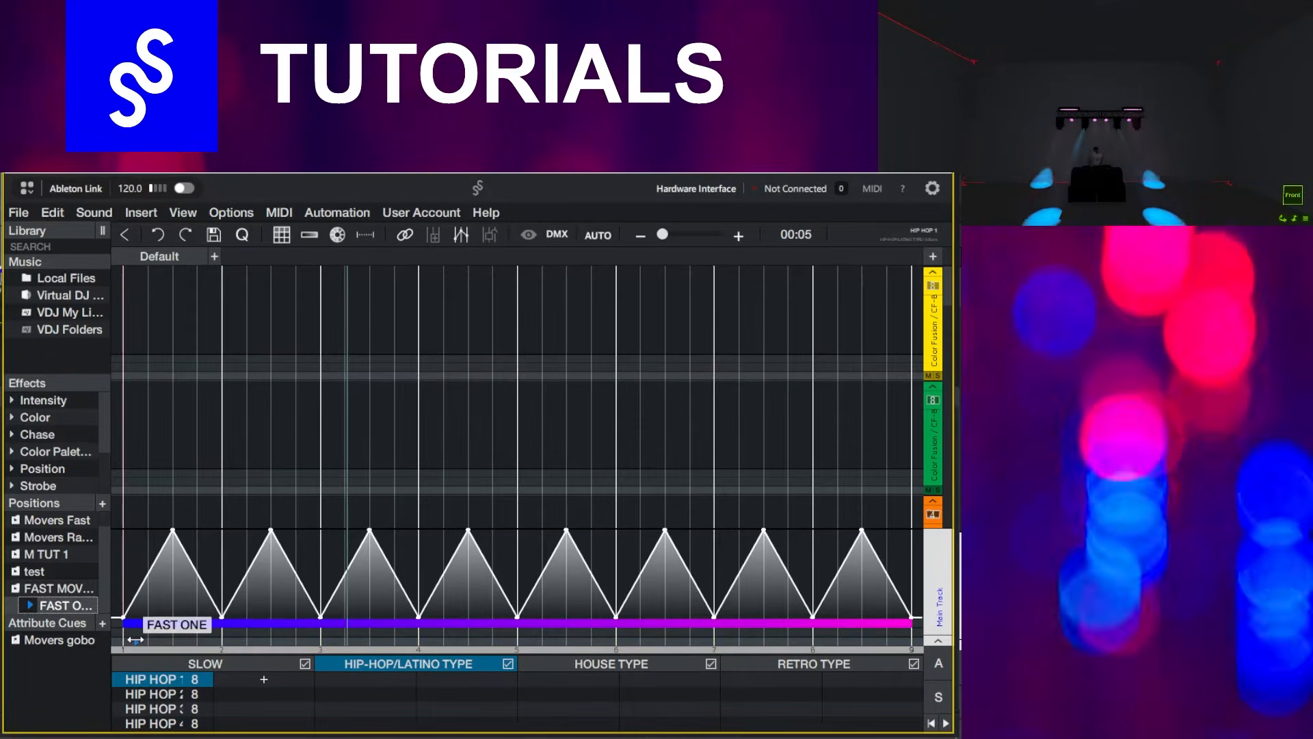
right_click(153, 640)
click(174, 651)
right_click(186, 641)
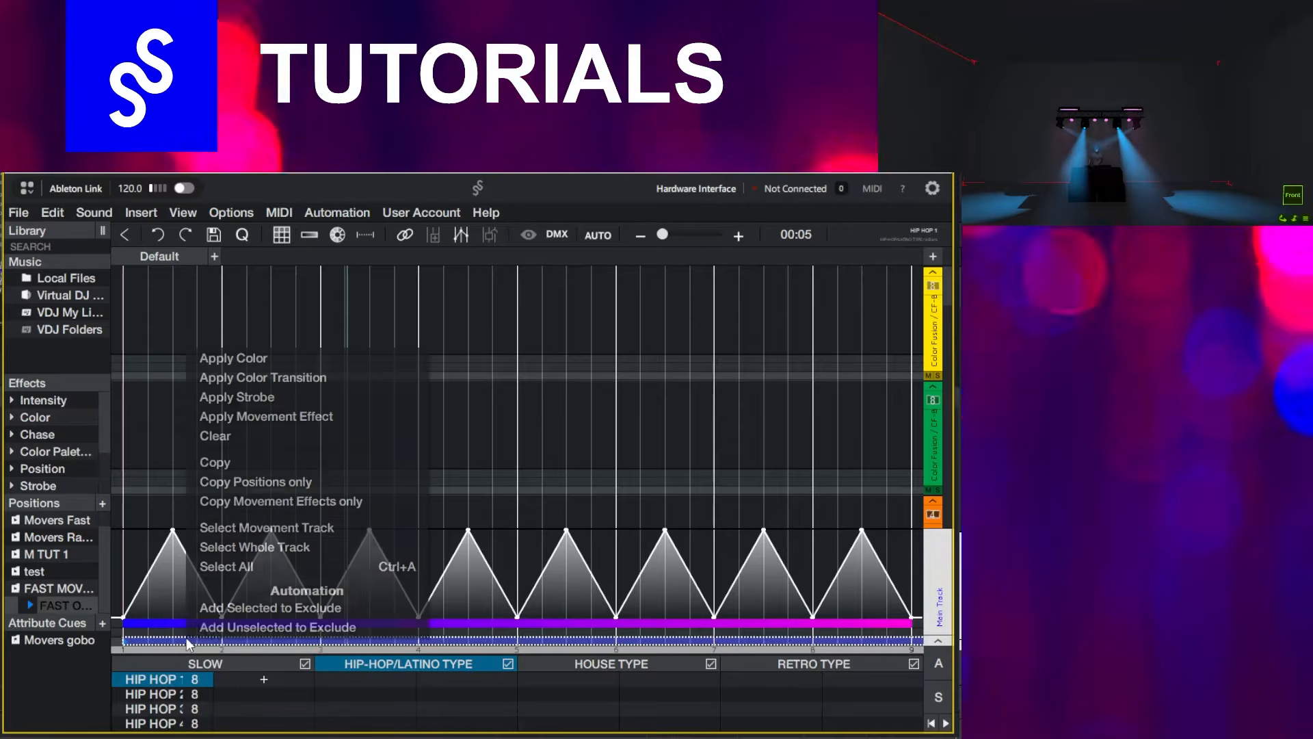
click(248, 418)
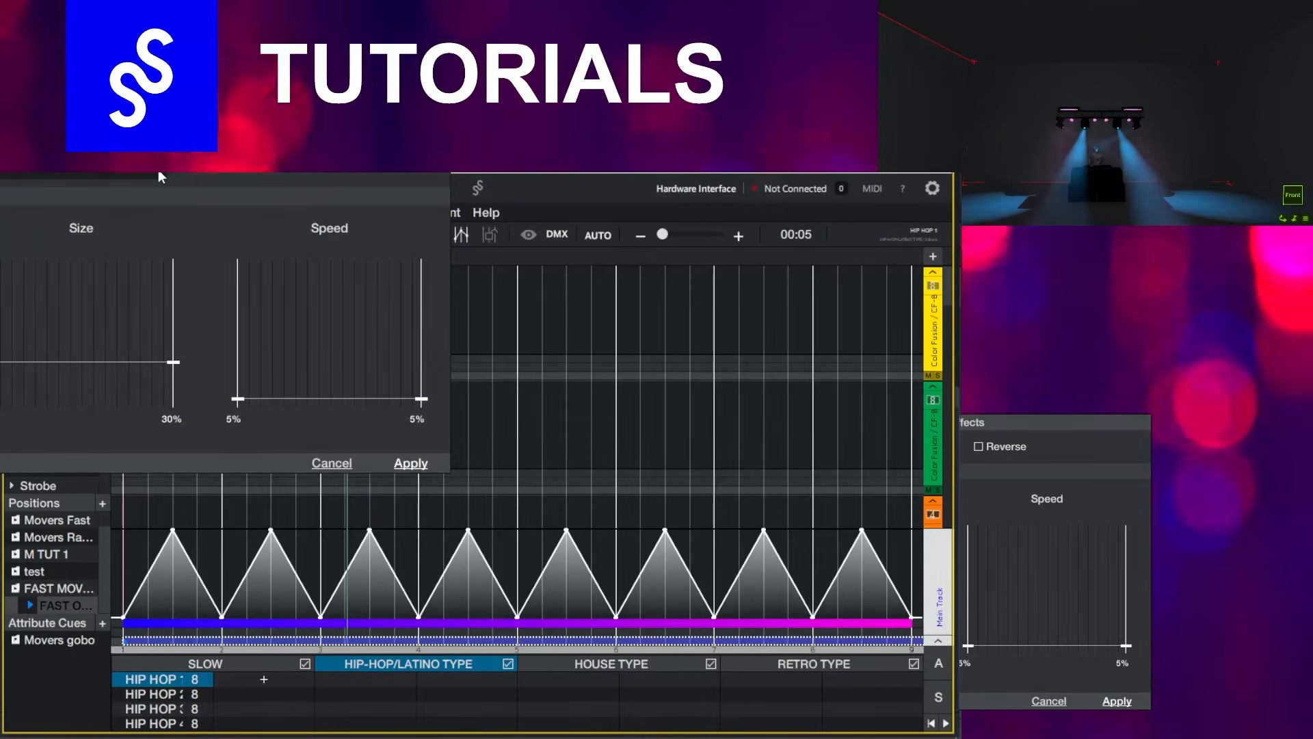
click(126, 189)
click(62, 261)
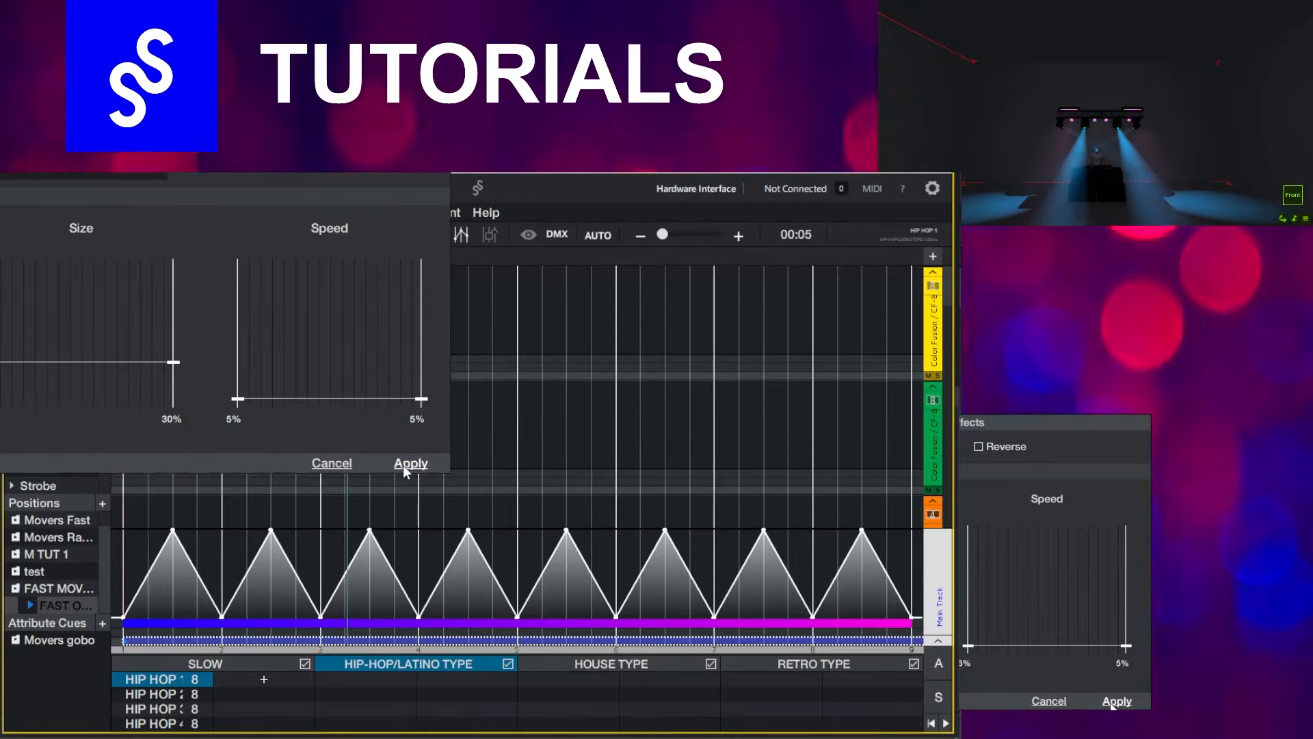
click(407, 464)
Apply a reversed Figure 8 Horizontal movement effect at 50% size and 14% speed to HIP HOP 2, and add the FAST ONE position.
click(145, 692)
right_click(249, 646)
click(287, 418)
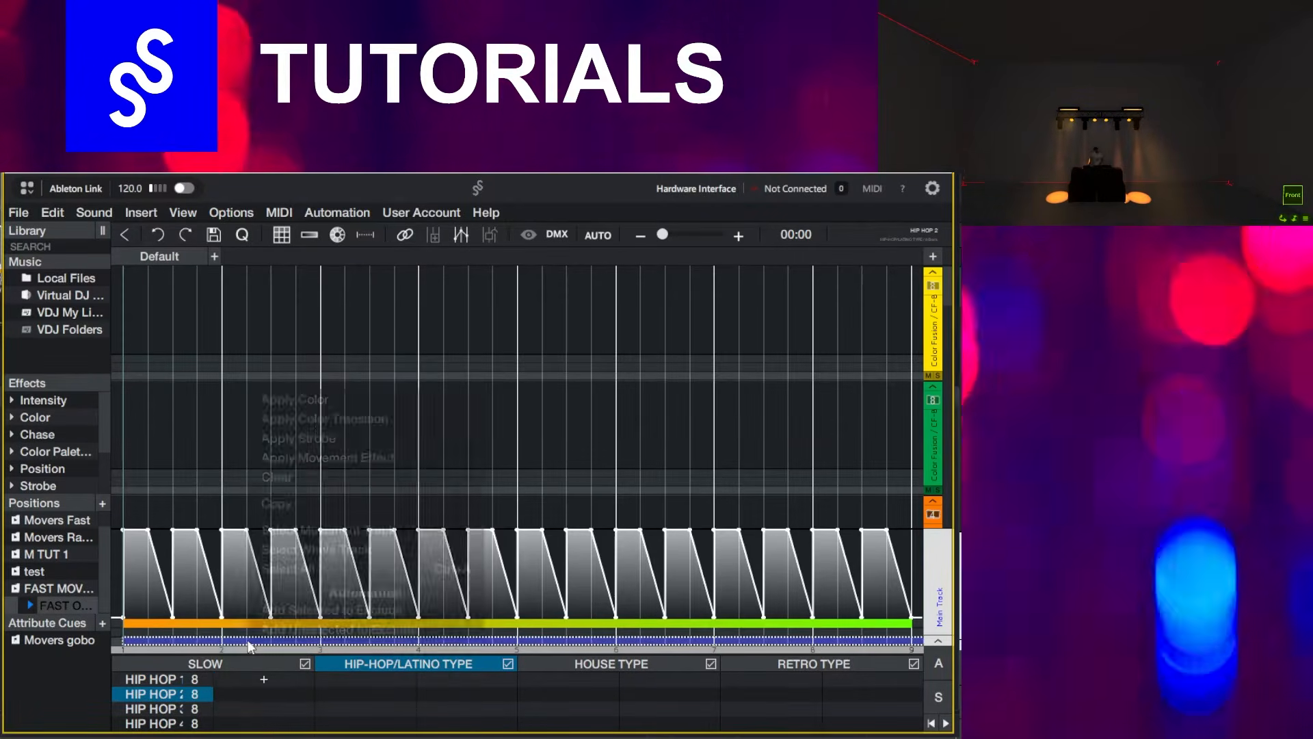
click(162, 179)
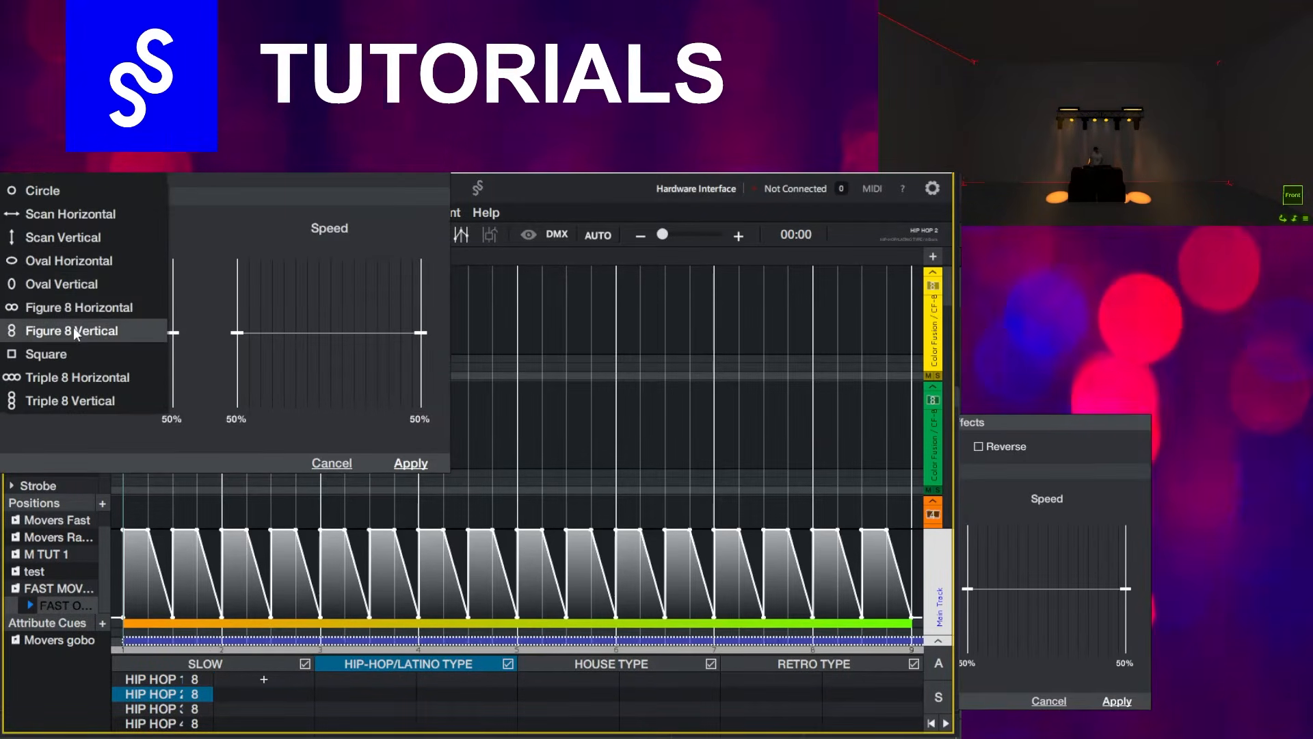
click(76, 307)
drag(247, 332, 251, 384)
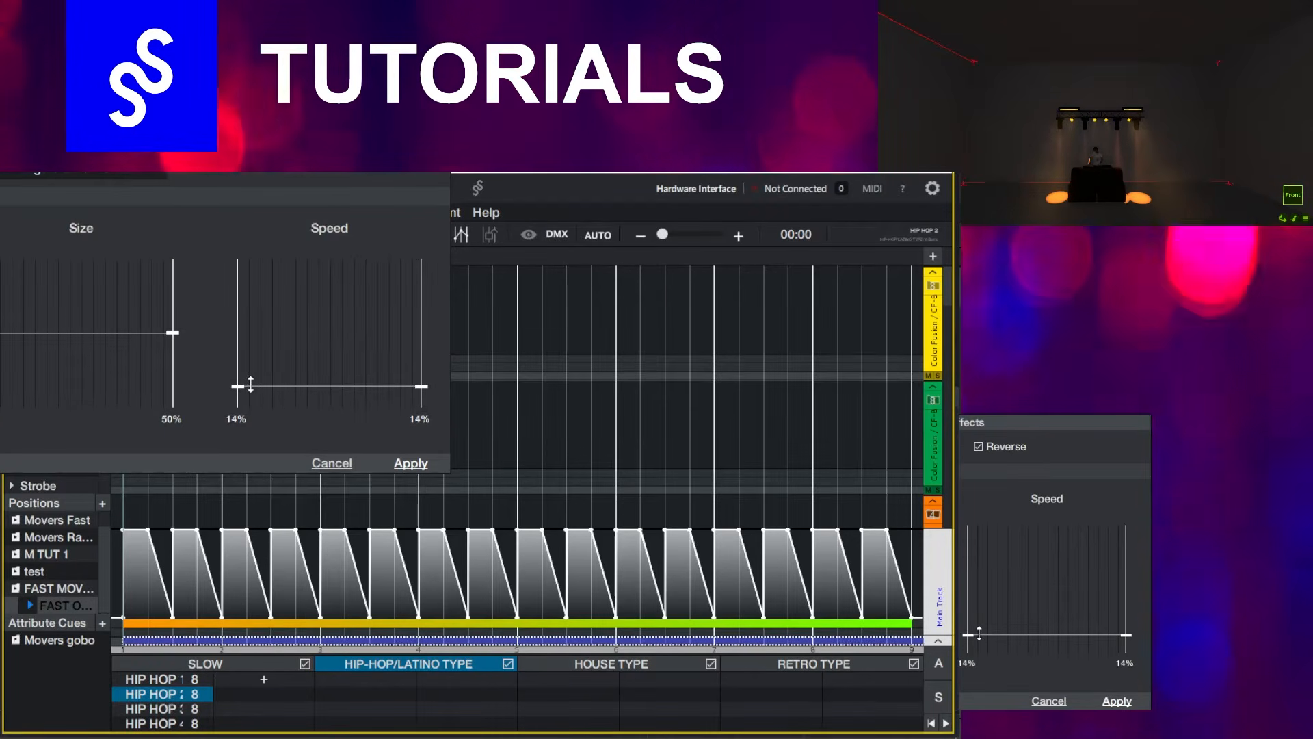
click(410, 463)
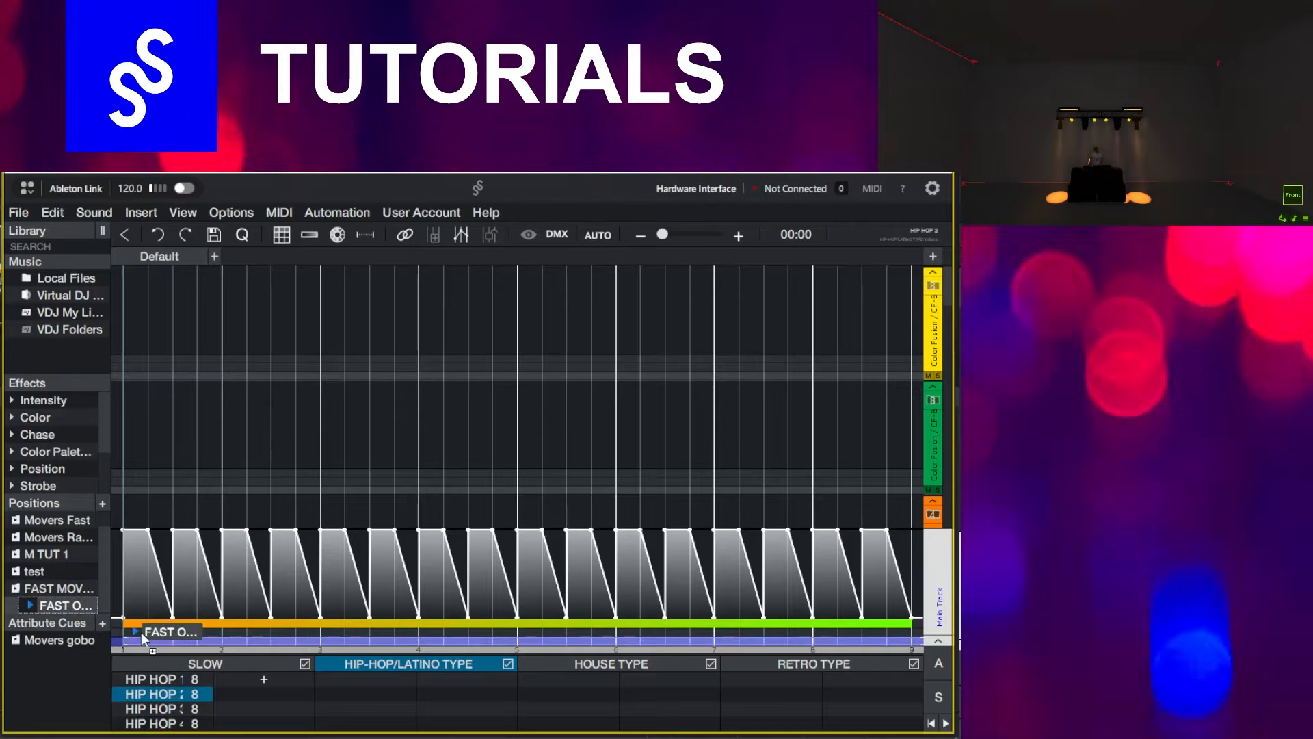
drag(141, 632, 145, 641)
Add the FAST ONE position to HIP HOP 3 and apply a Triple 8 Horizontal movement effect at 50% size and 5% speed.
click(148, 708)
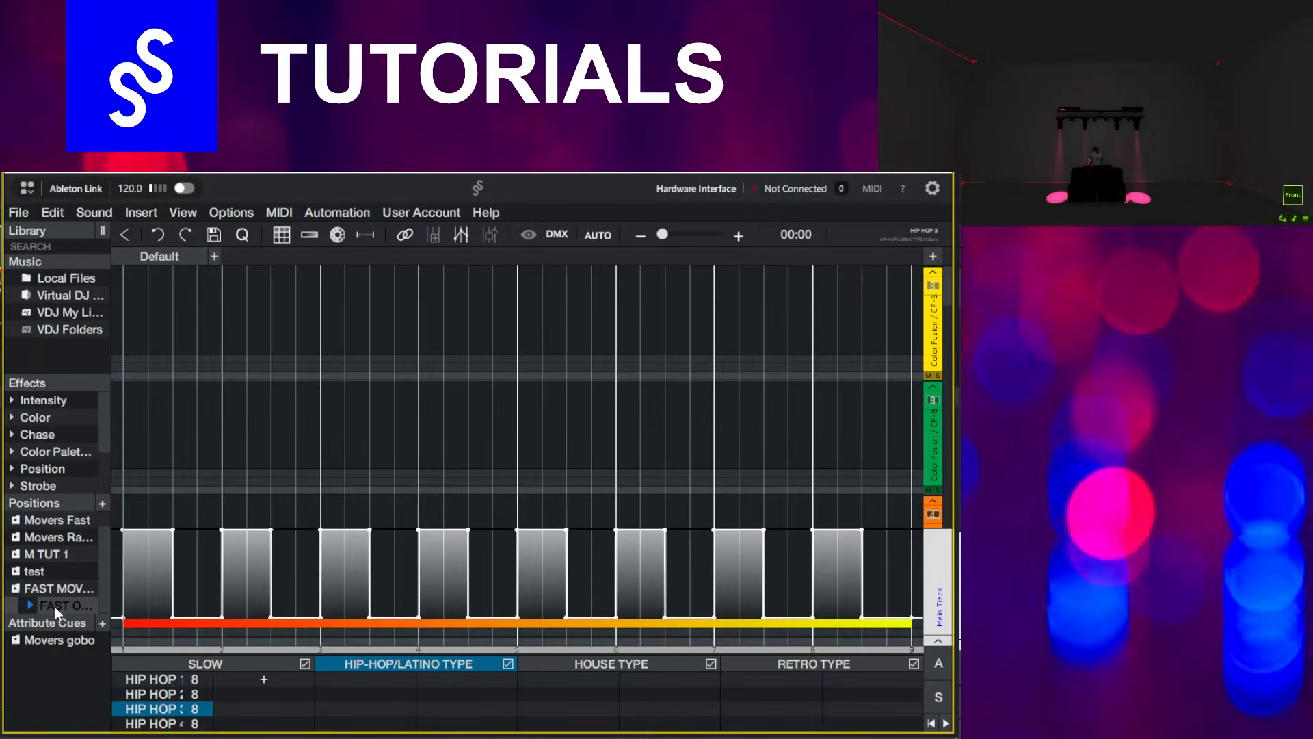
right_click(206, 642)
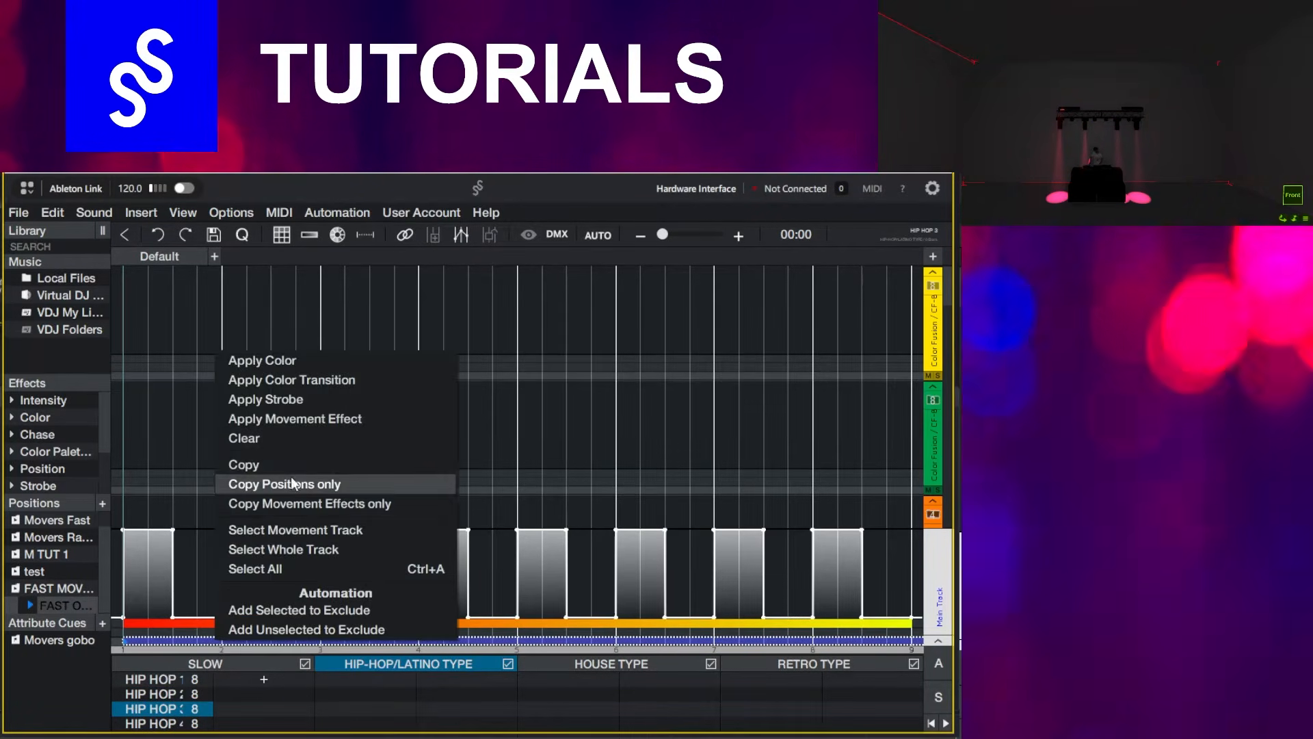
click(274, 418)
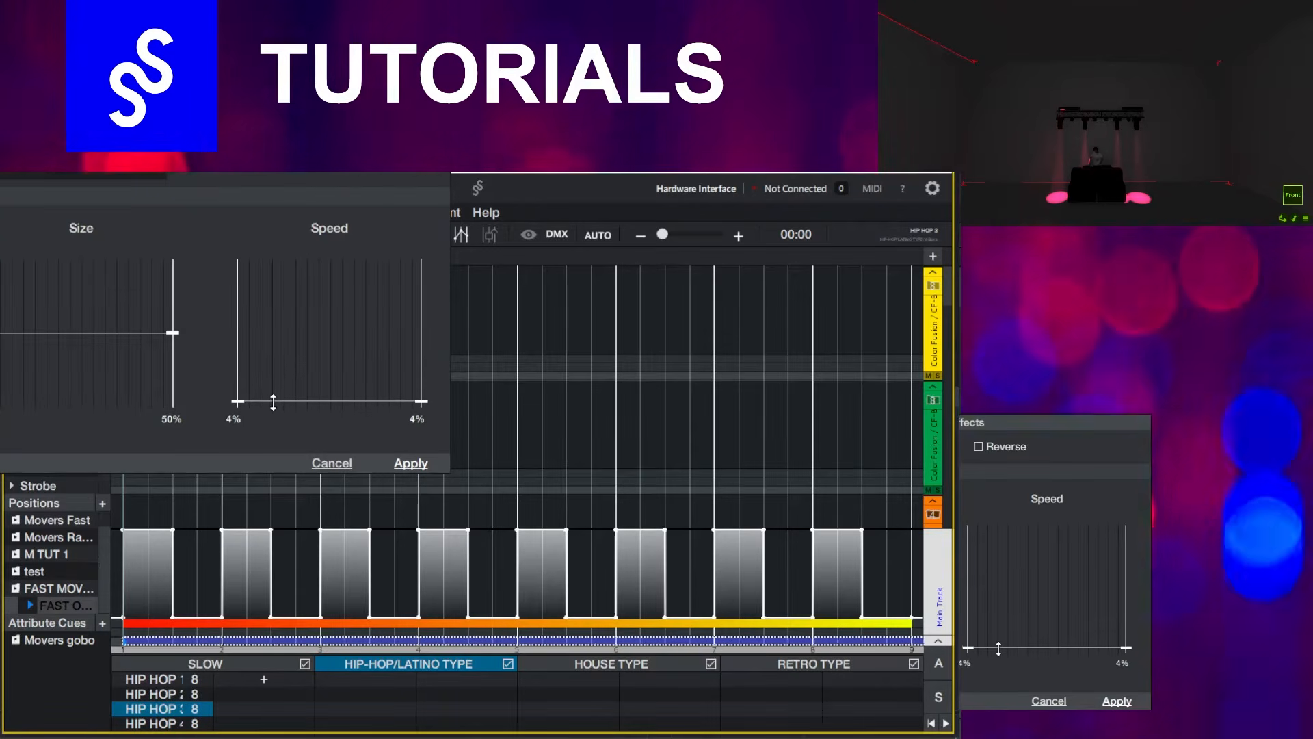
drag(273, 402, 273, 400)
click(102, 175)
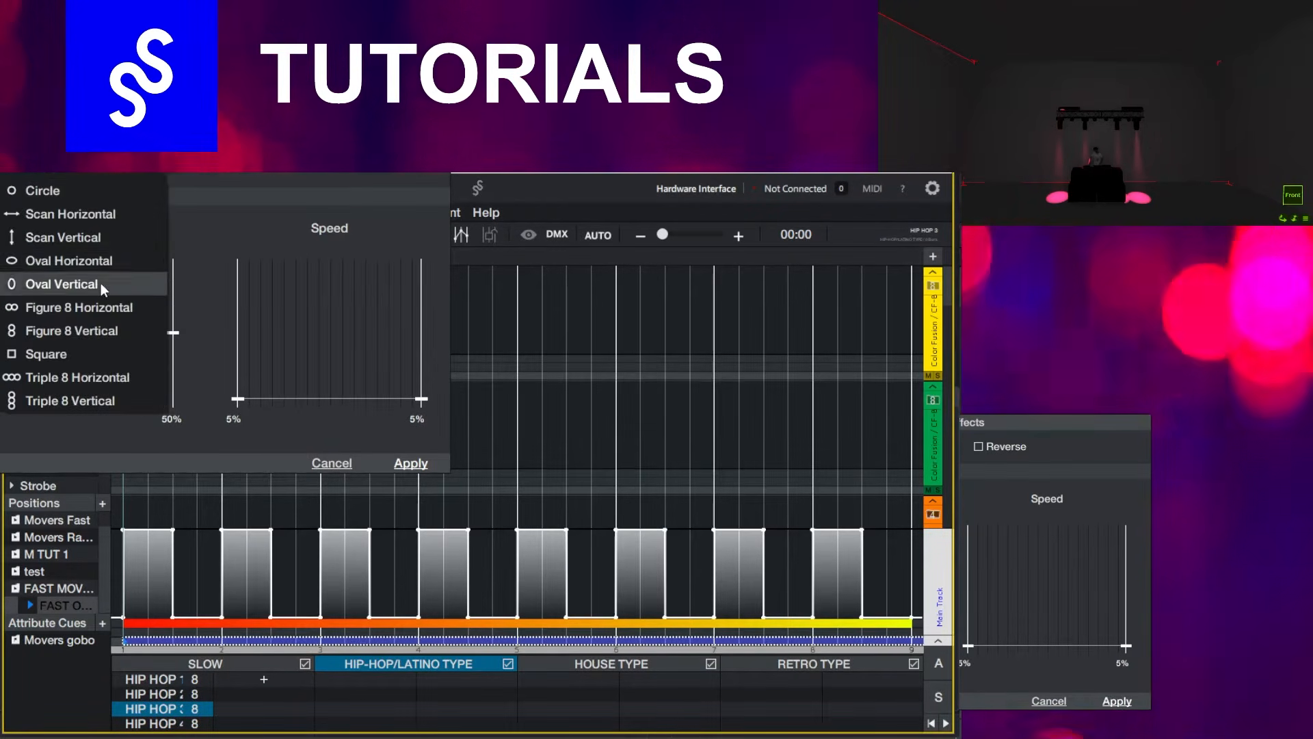
click(89, 387)
click(401, 462)
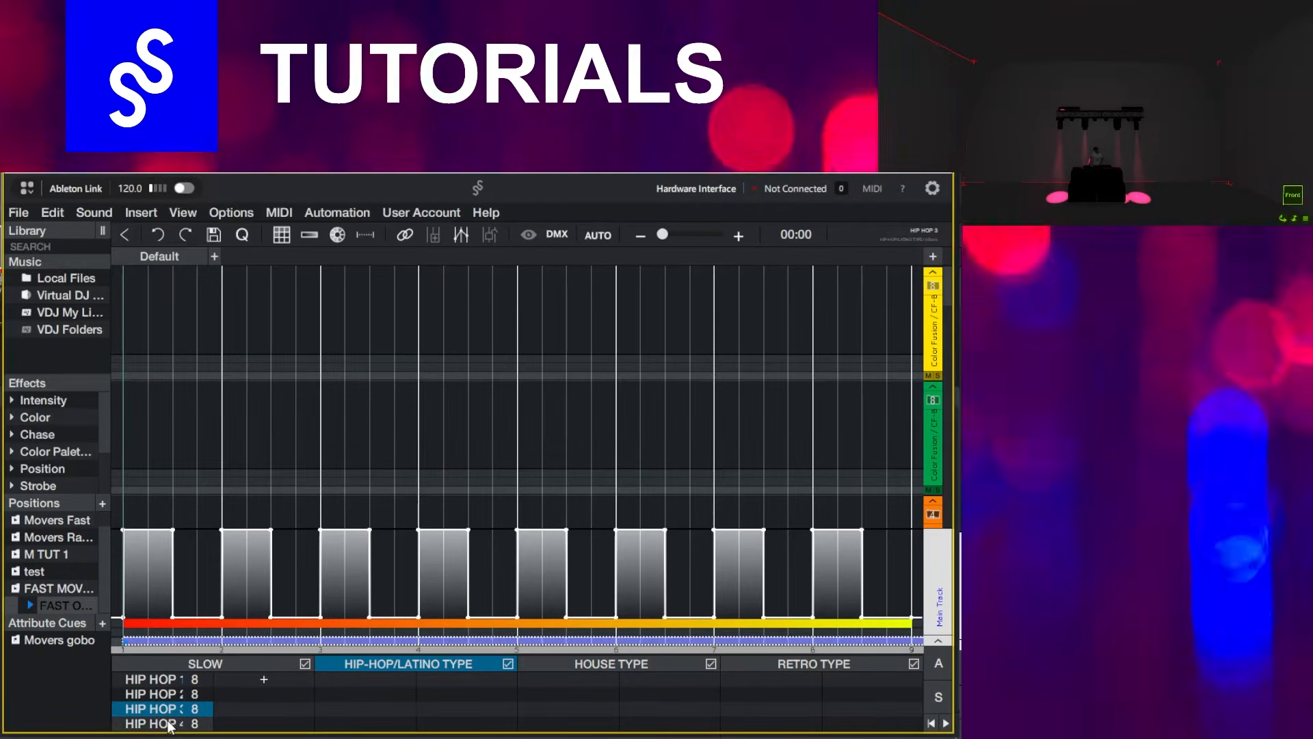
Add the FAST ONE position to HIP HOP 4 and apply a Scan Horizontal movement effect at 25% size and 5% speed.
right_click(205, 643)
click(273, 420)
drag(262, 372, 257, 398)
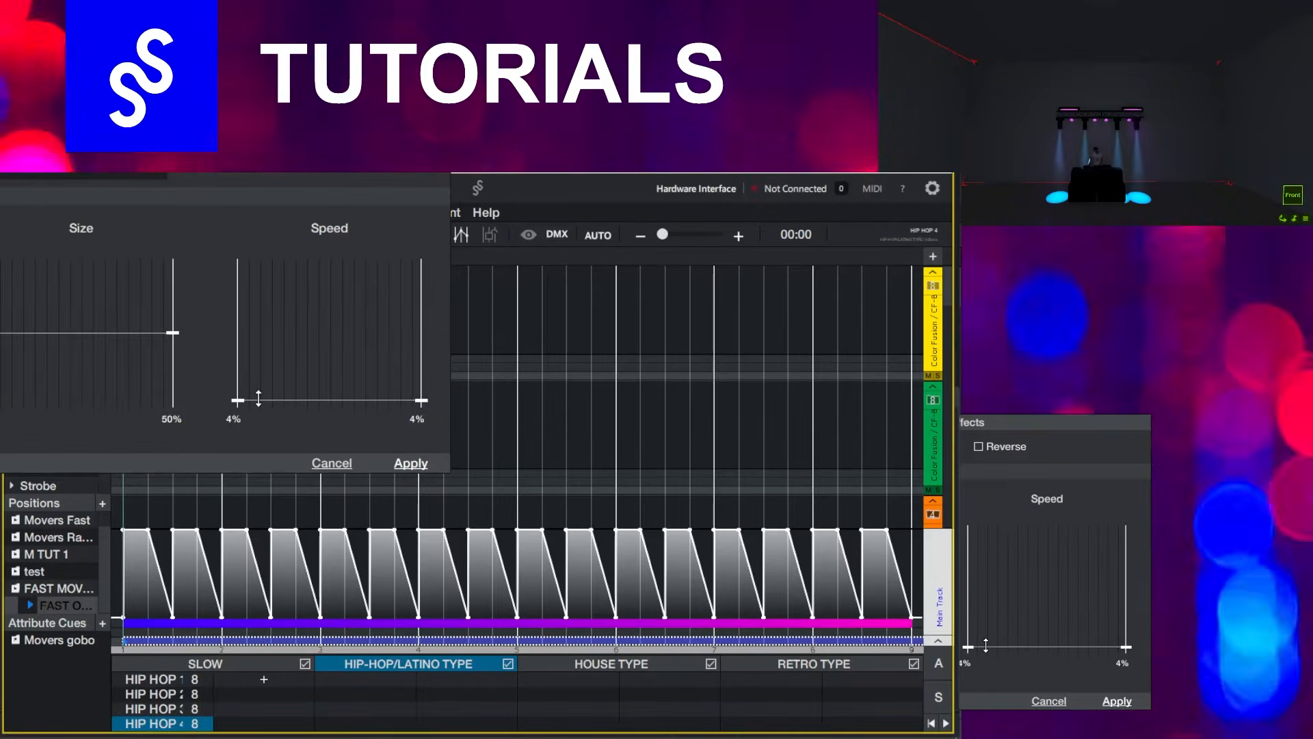
drag(116, 333, 115, 349)
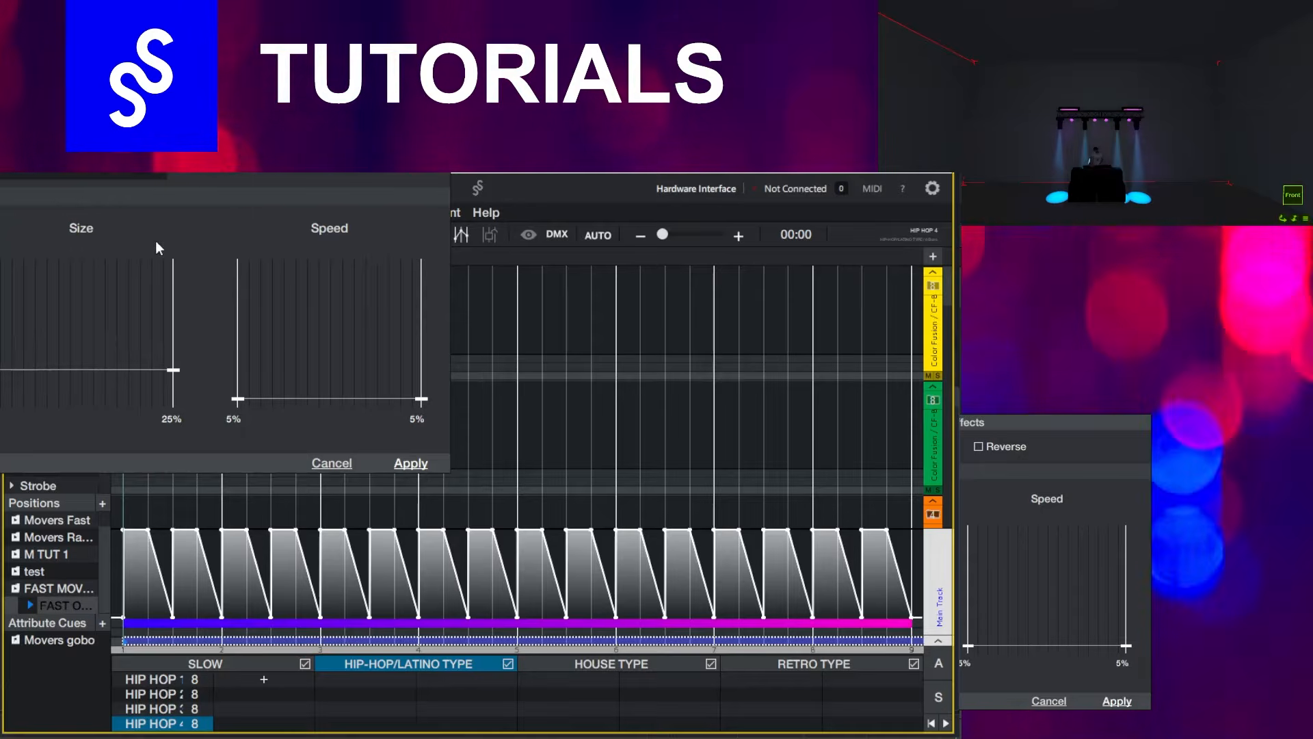
click(123, 215)
click(67, 216)
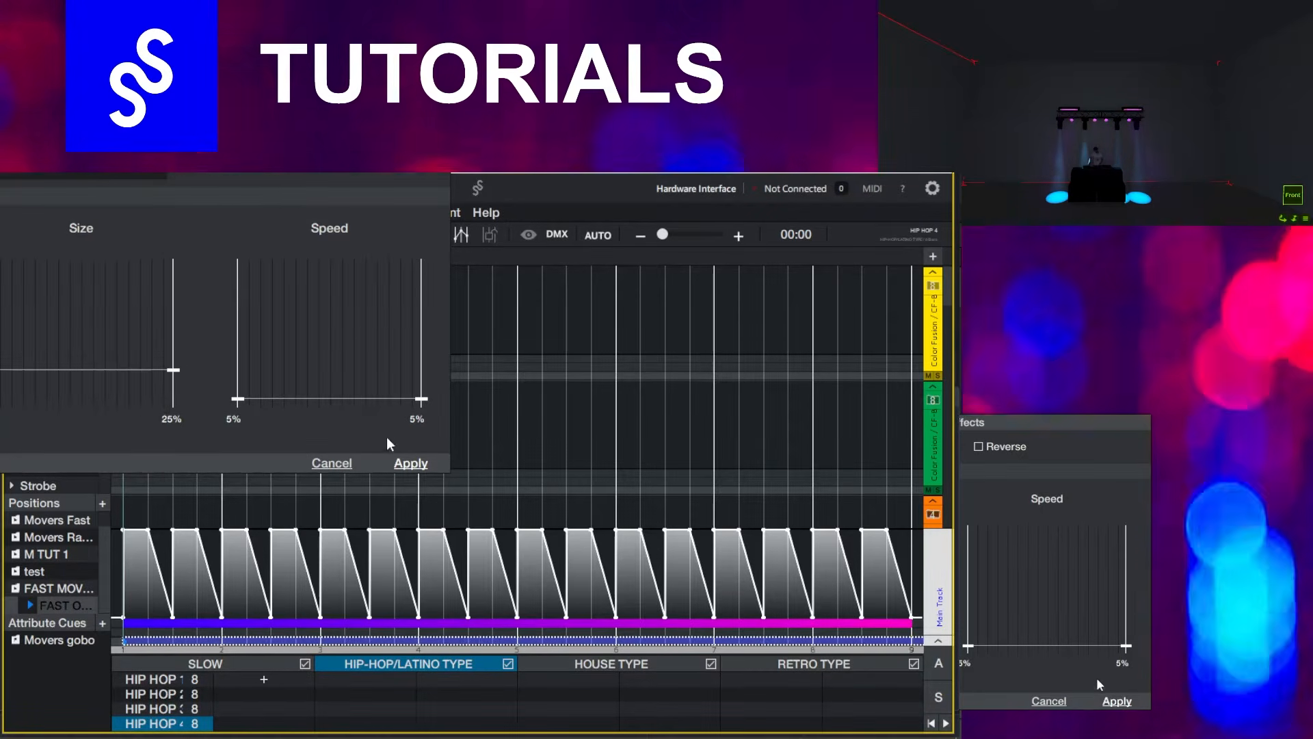
click(335, 465)
Play HIP HOP 1 through 4 in turn and check their movement effects in the visualizer.
click(152, 681)
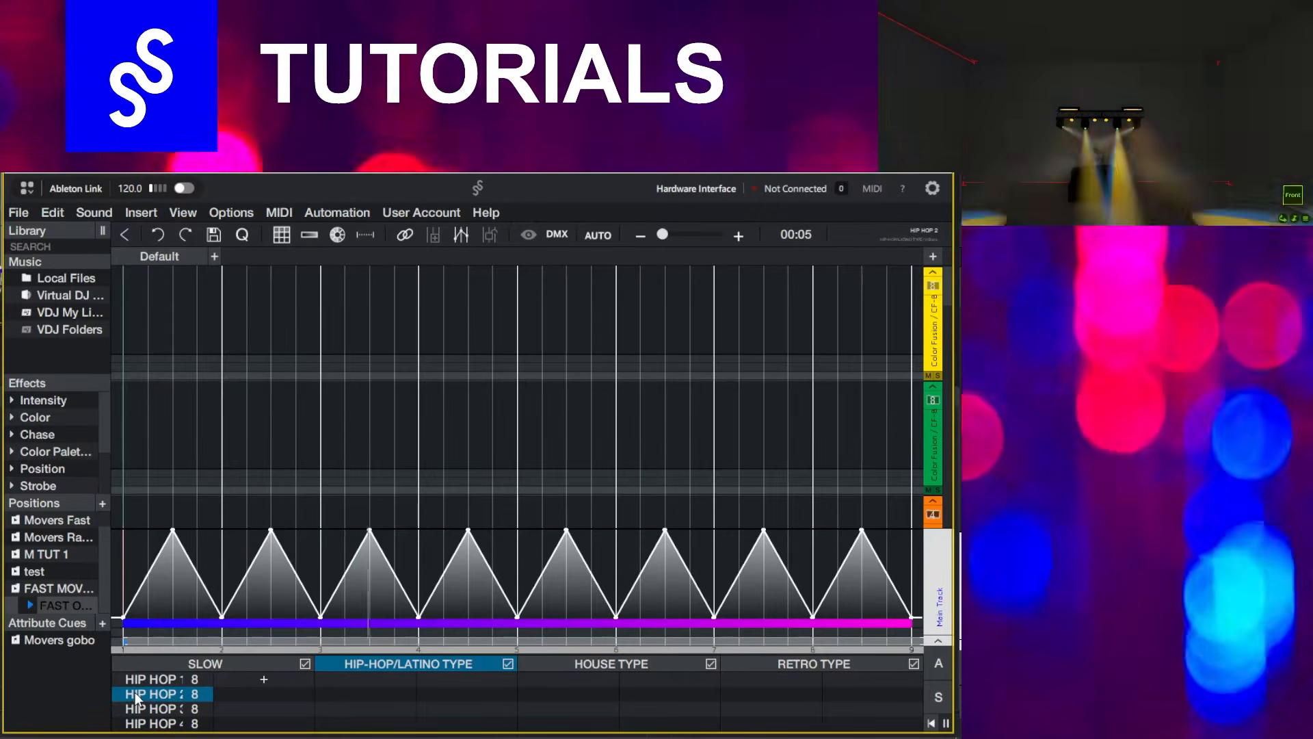
click(134, 693)
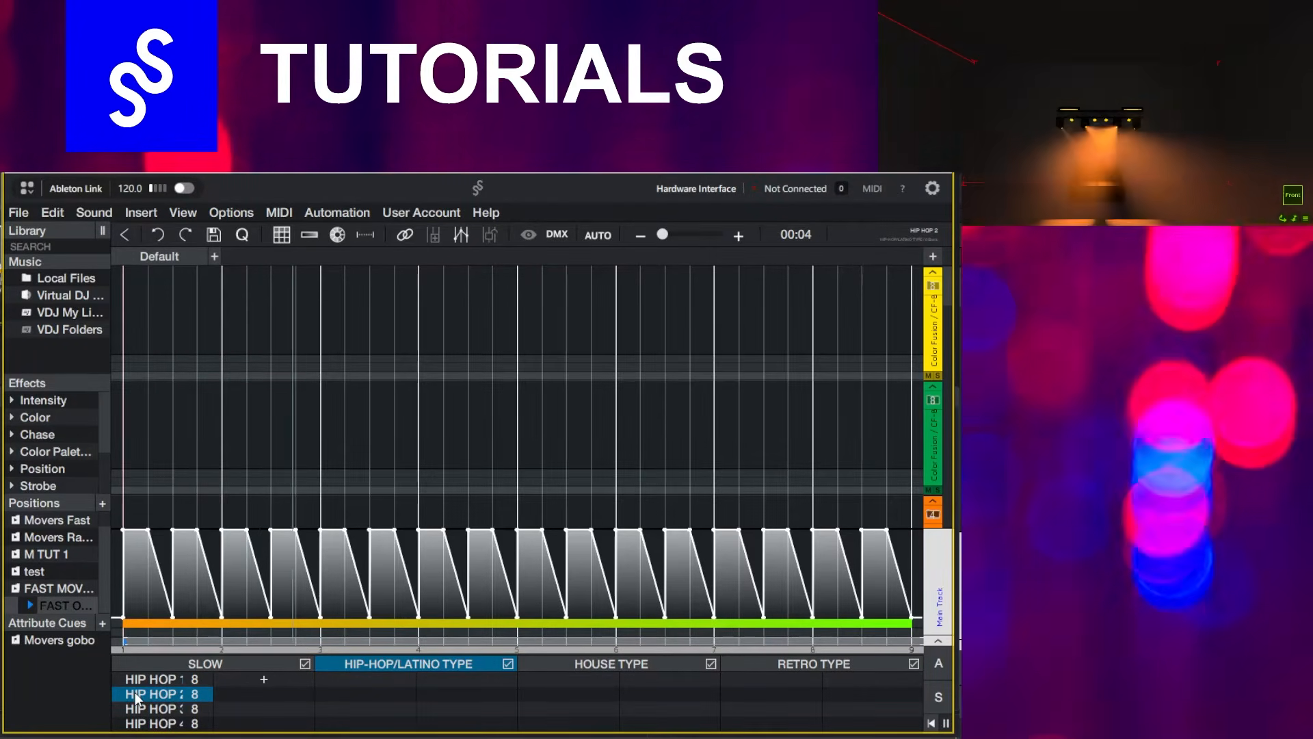
click(156, 710)
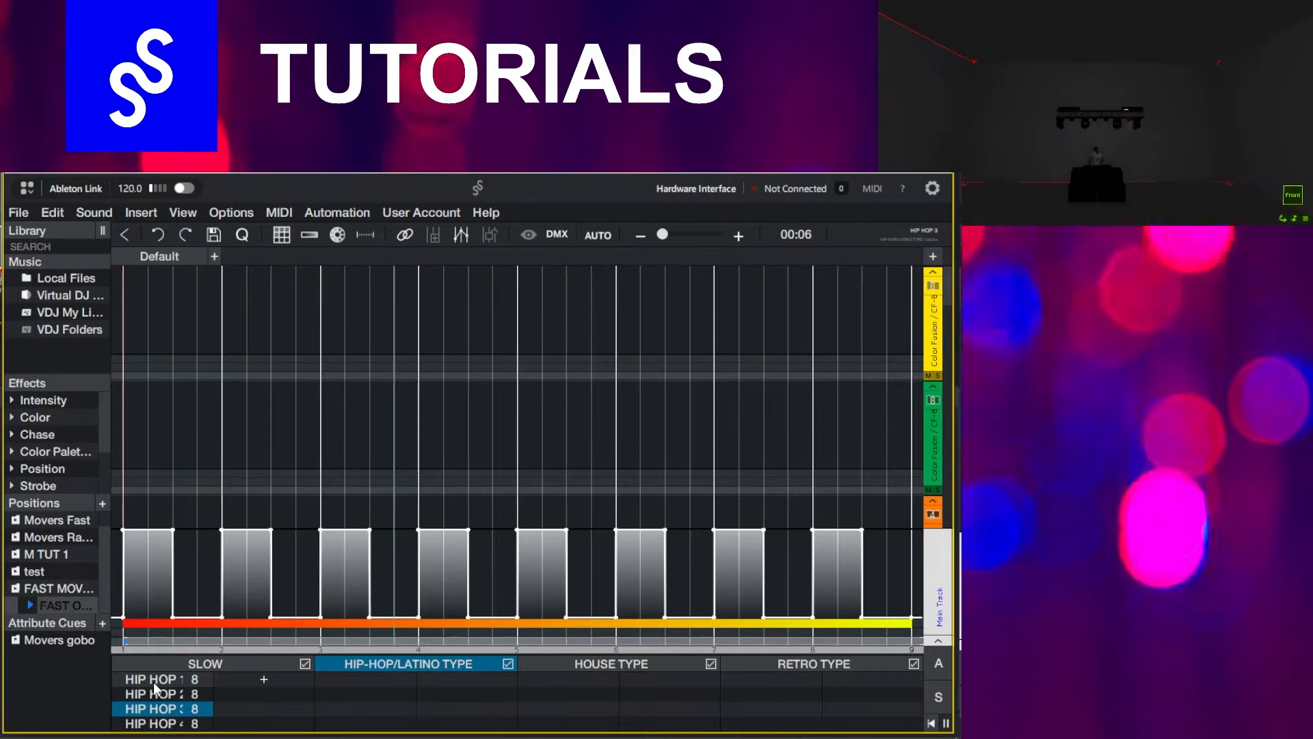
click(162, 723)
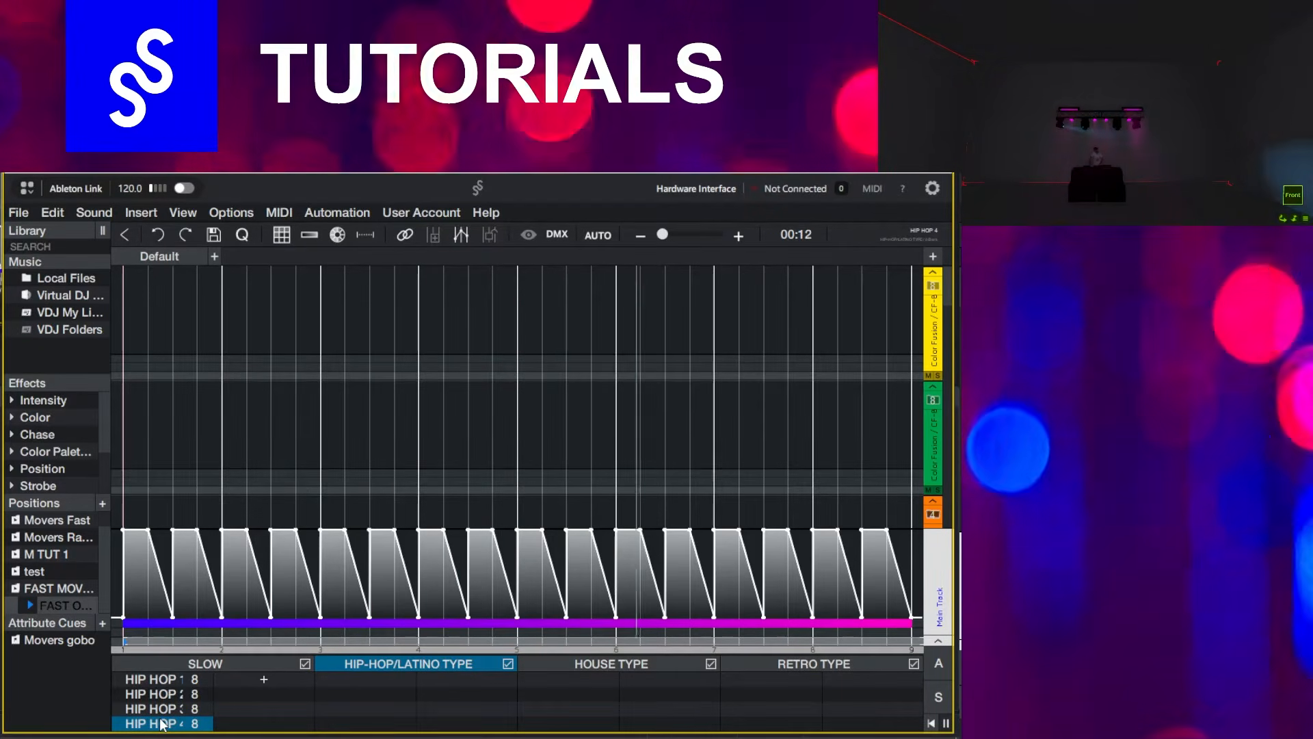
Switch the program mode and open the Default venue.
click(18, 213)
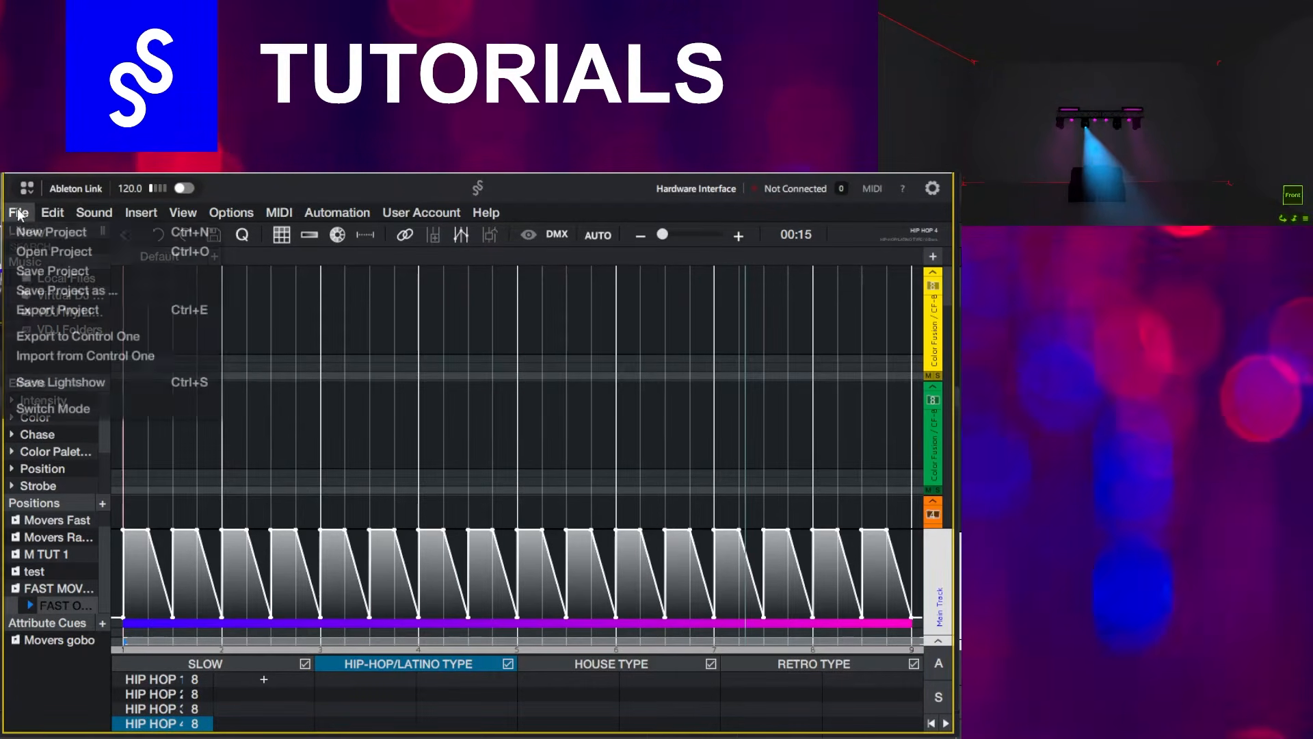
click(59, 406)
click(581, 492)
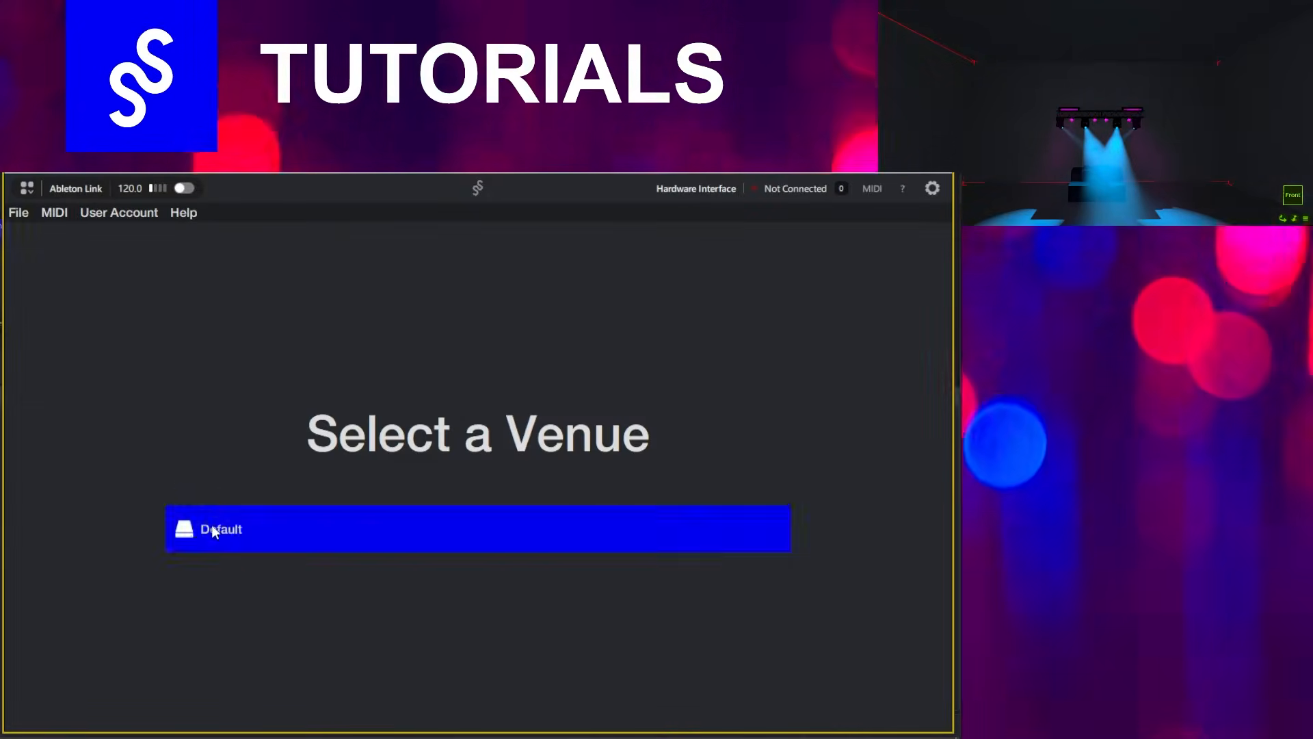
click(211, 524)
click(342, 396)
click(183, 188)
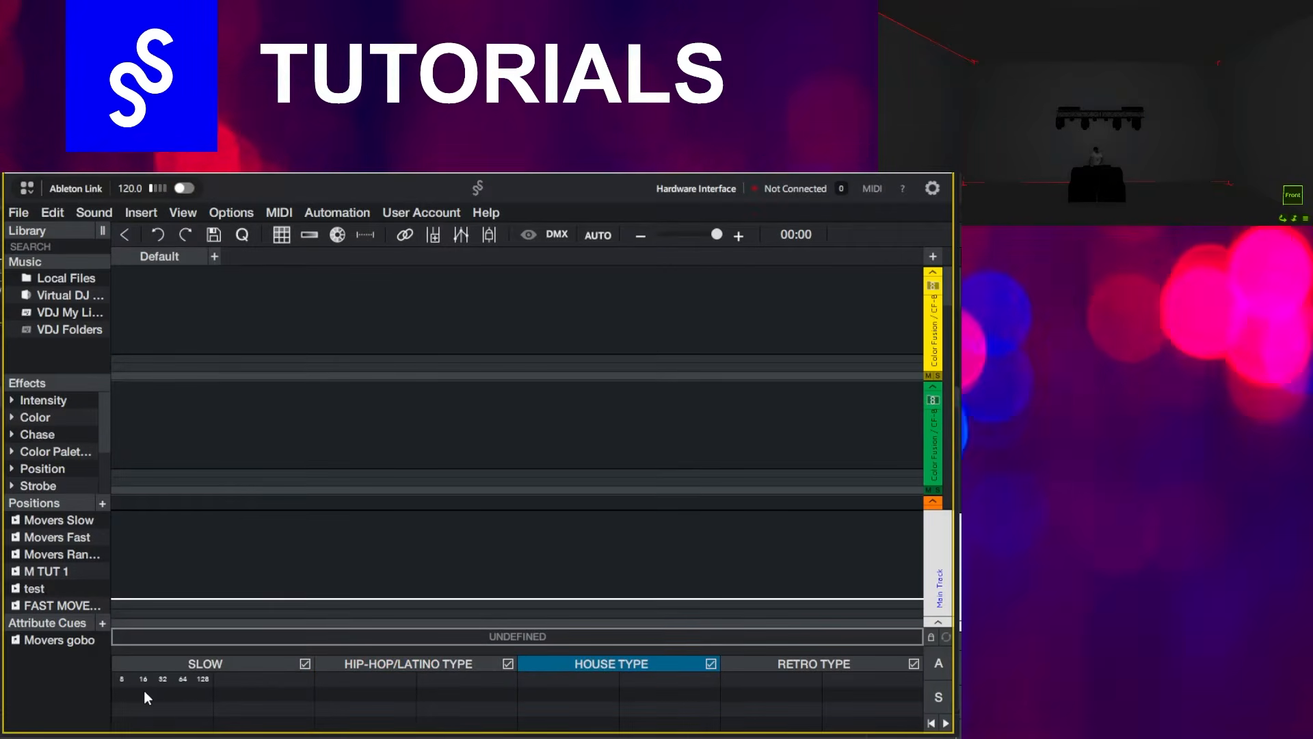
Add a 16-beat autoloop to the HOUSE TYPE bank and bring up the Autoscript settings for it.
click(143, 678)
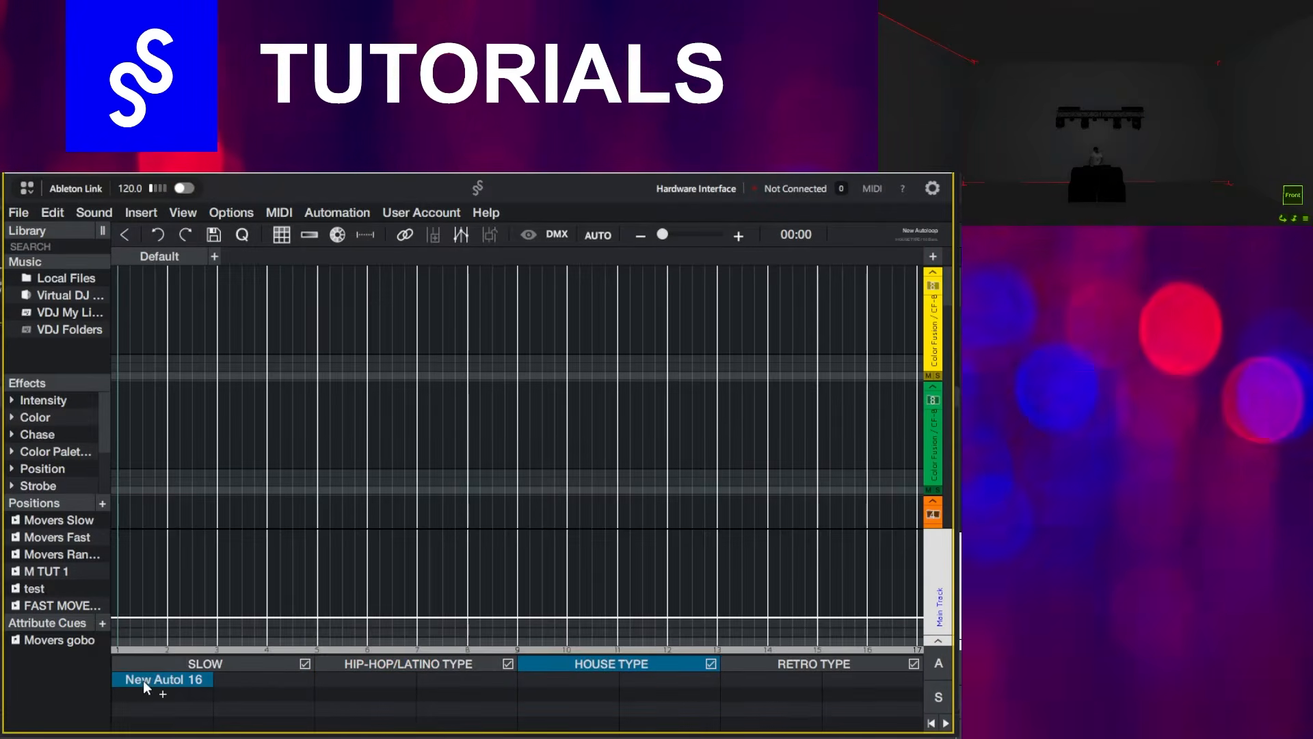
click(340, 213)
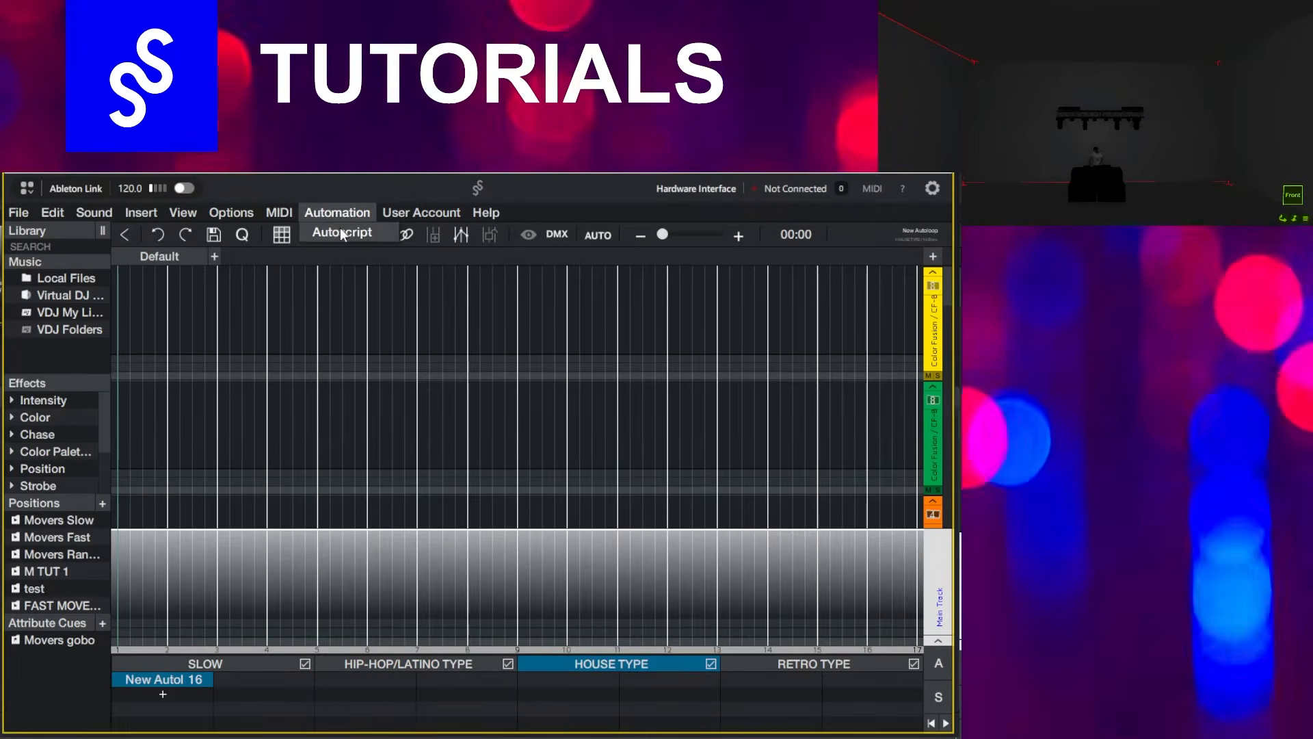
click(341, 233)
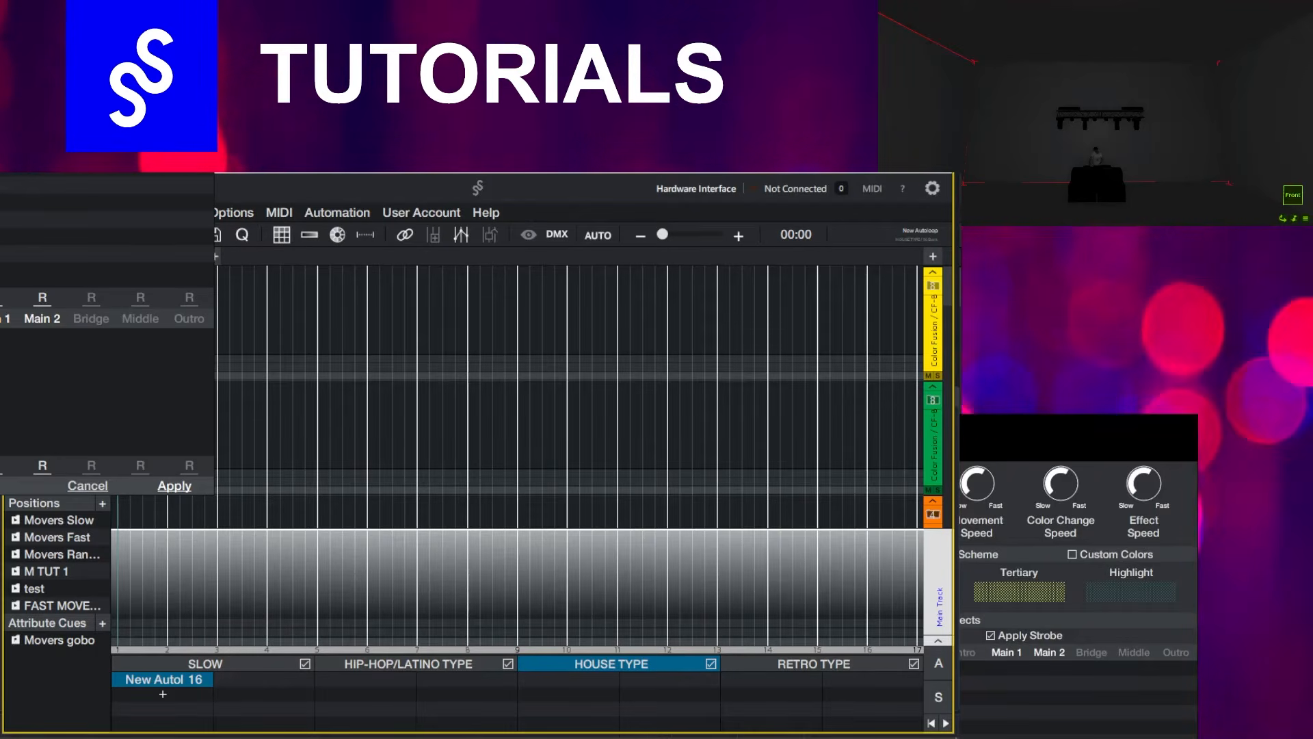
double_click(548, 180)
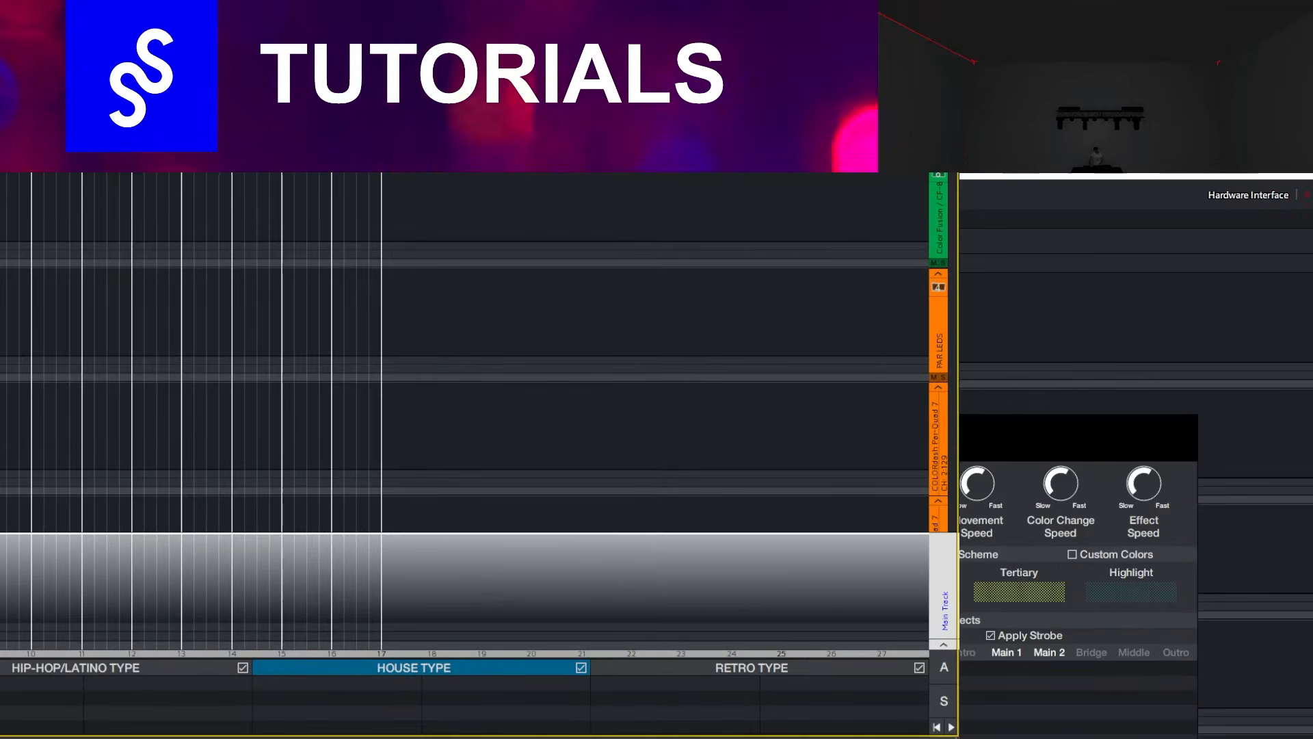
drag(102, 226, 418, 195)
double_click(985, 177)
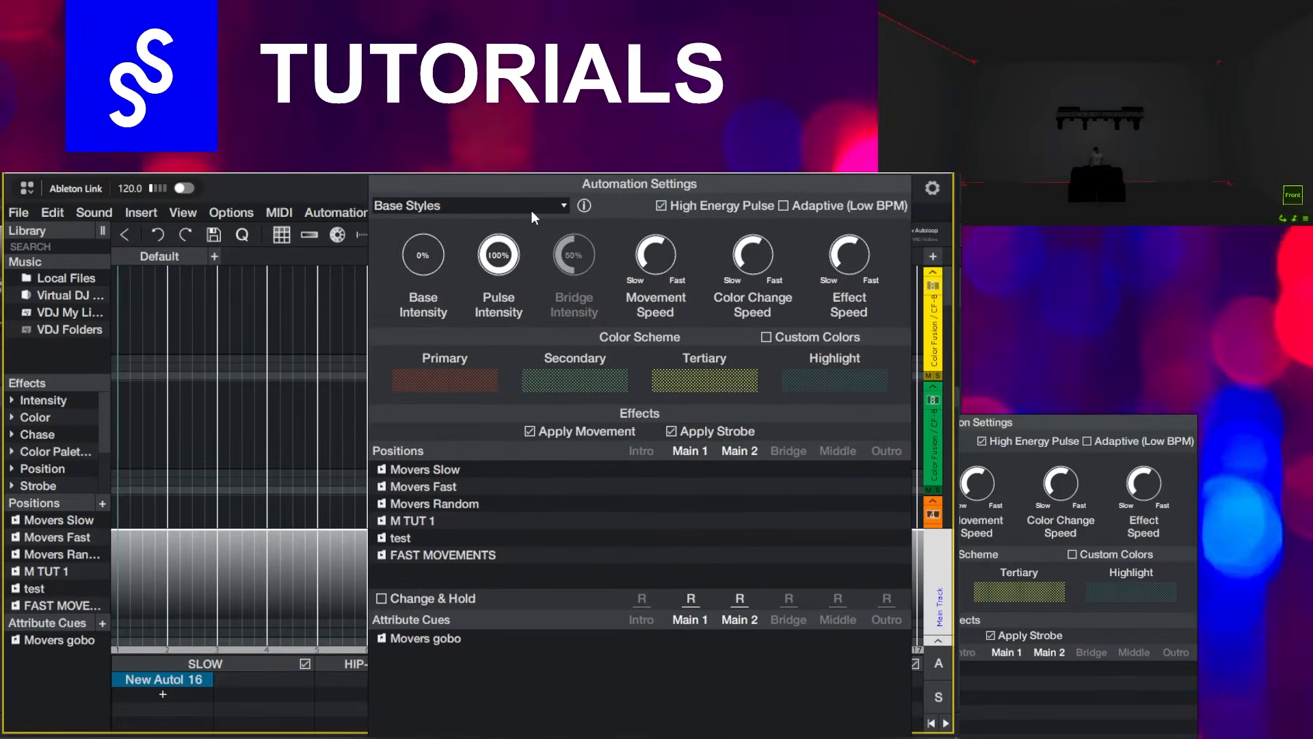
Apply the Dance Autoloop 1 style to the first house autoloop with movement and strobe turned off, without specifying position cues.
click(530, 208)
scroll(489, 258, down, 3)
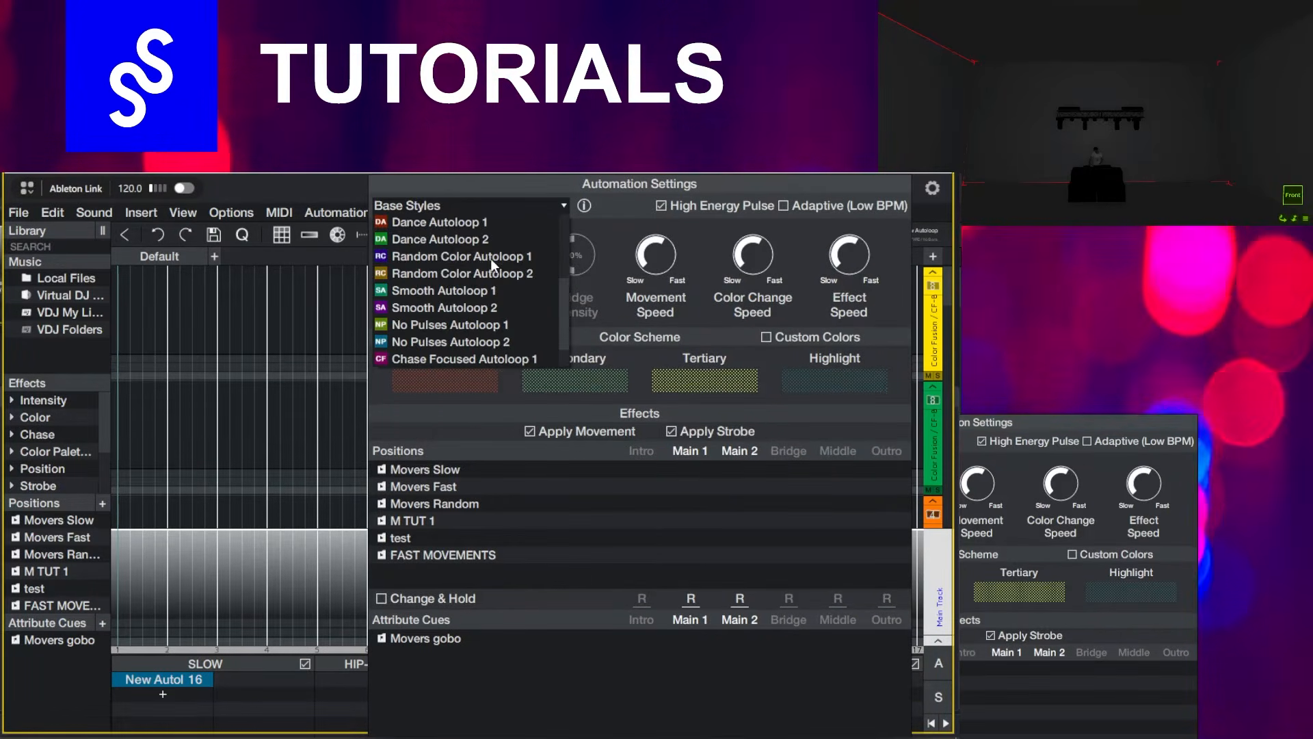
click(420, 226)
click(674, 430)
click(531, 431)
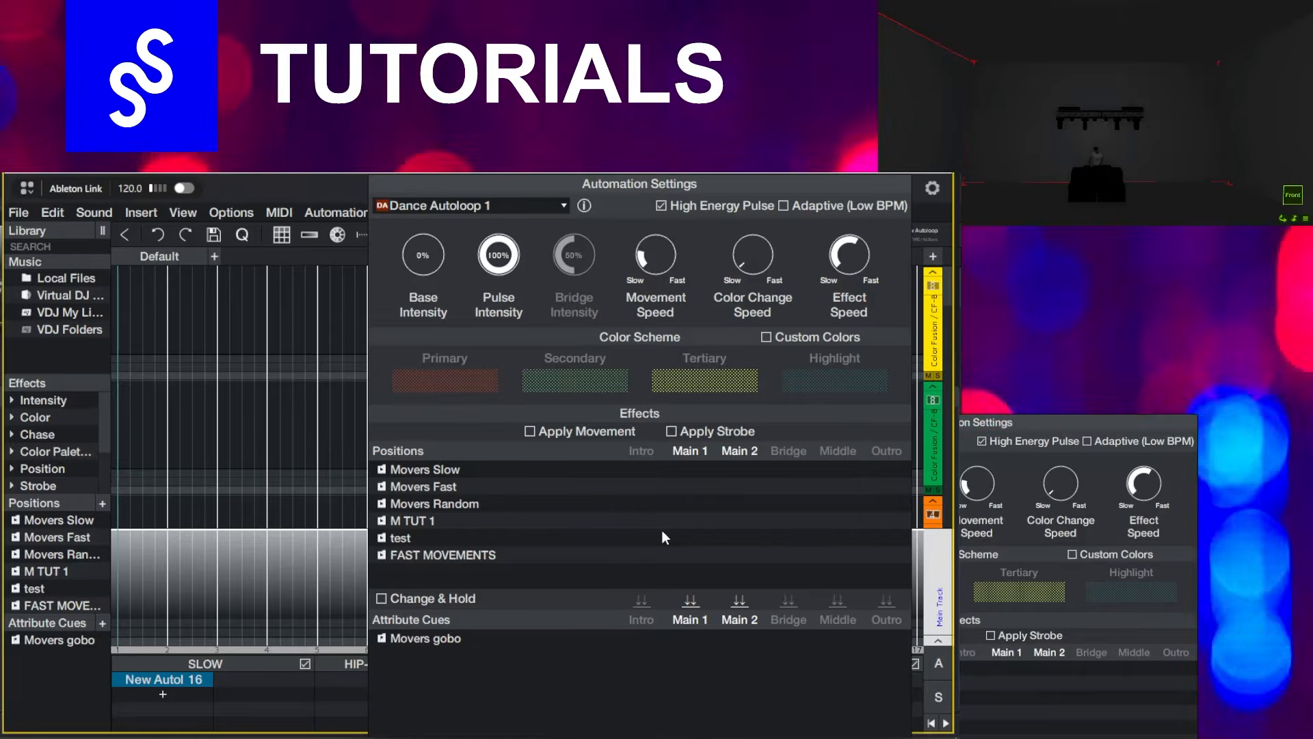
drag(656, 188, 660, 139)
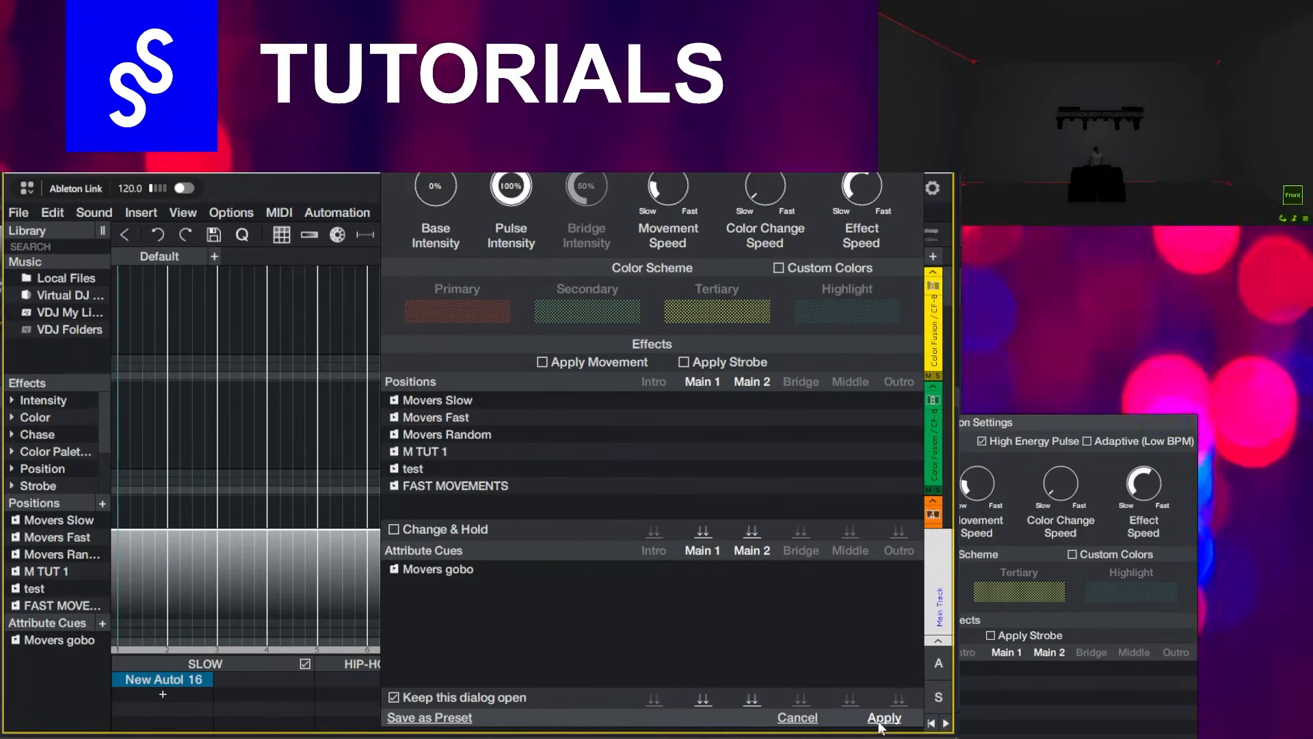
click(882, 718)
click(340, 351)
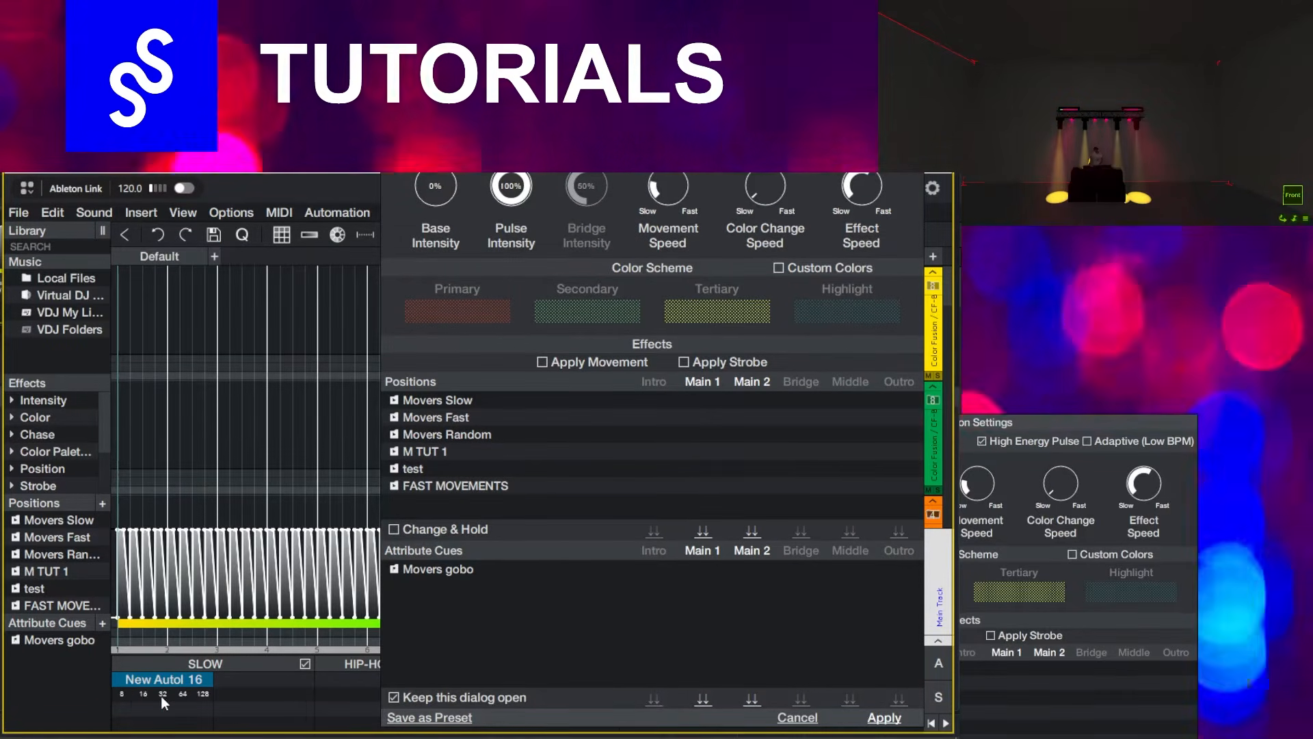
Add a second 16-beat house autoloop and apply the No Pulses Autoloop 2 style without movement or strobe.
click(494, 137)
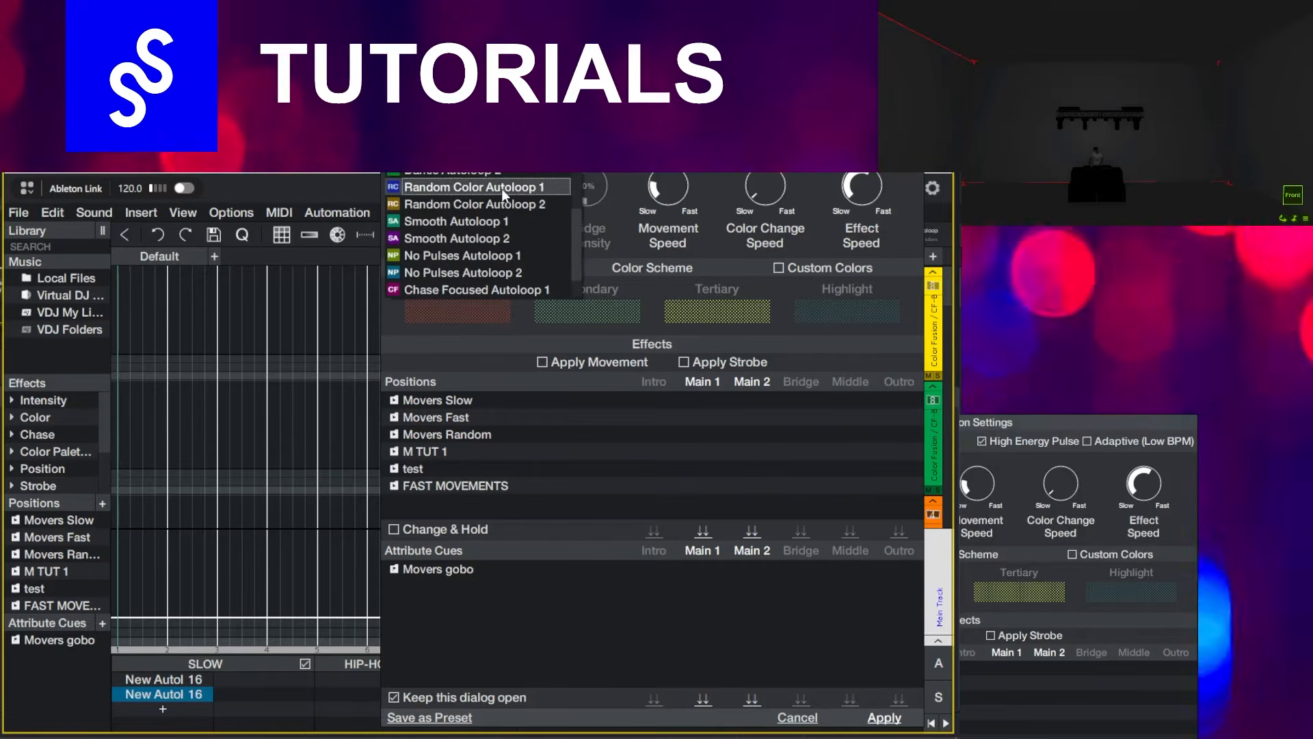
click(465, 273)
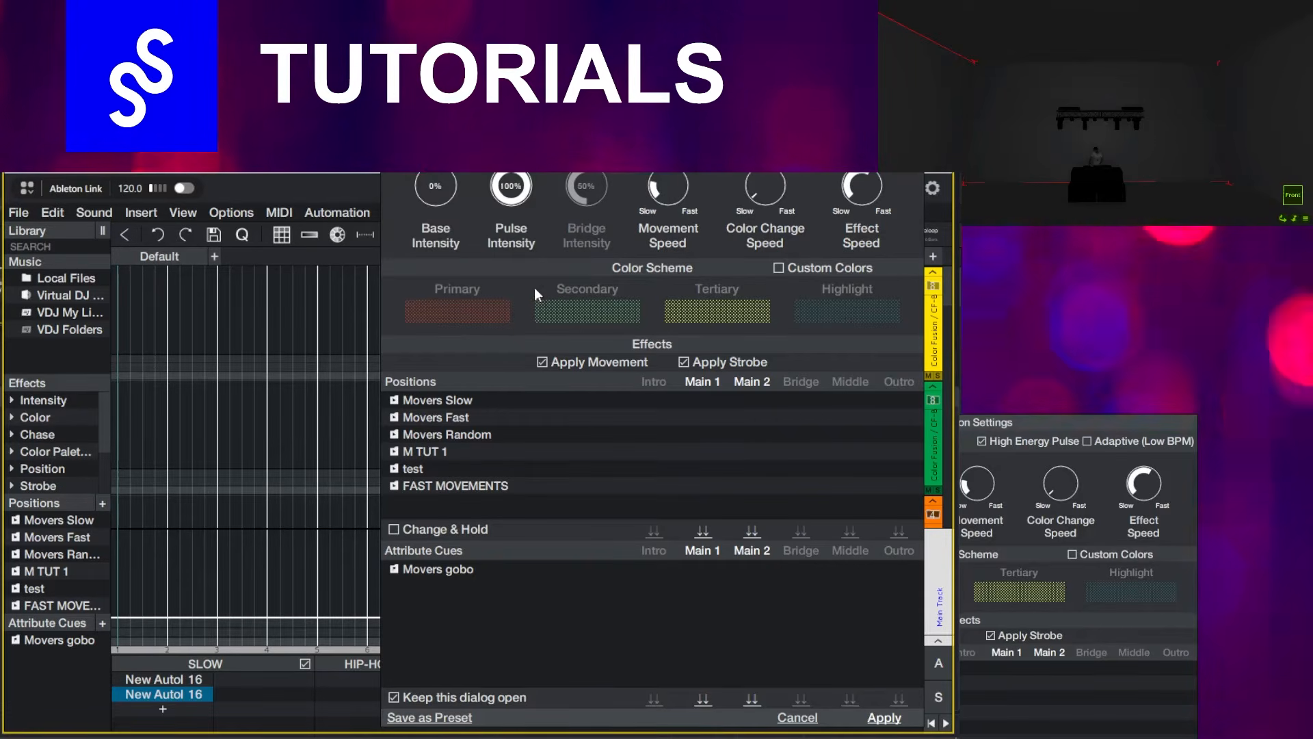
click(883, 716)
click(338, 350)
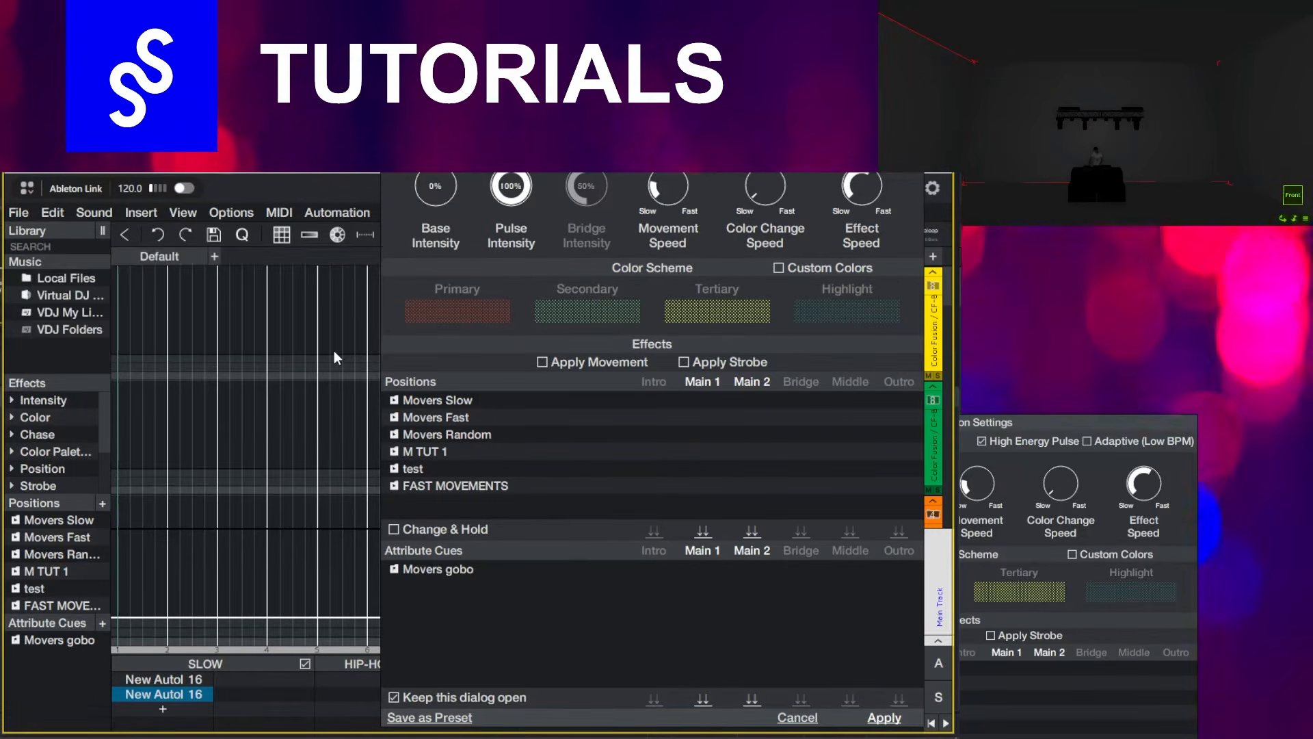
Replace the second house autoloop's scripting with the Dynamic Autoloop 3 style, keeping movement and strobe off.
click(493, 138)
scroll(490, 218, up, 3)
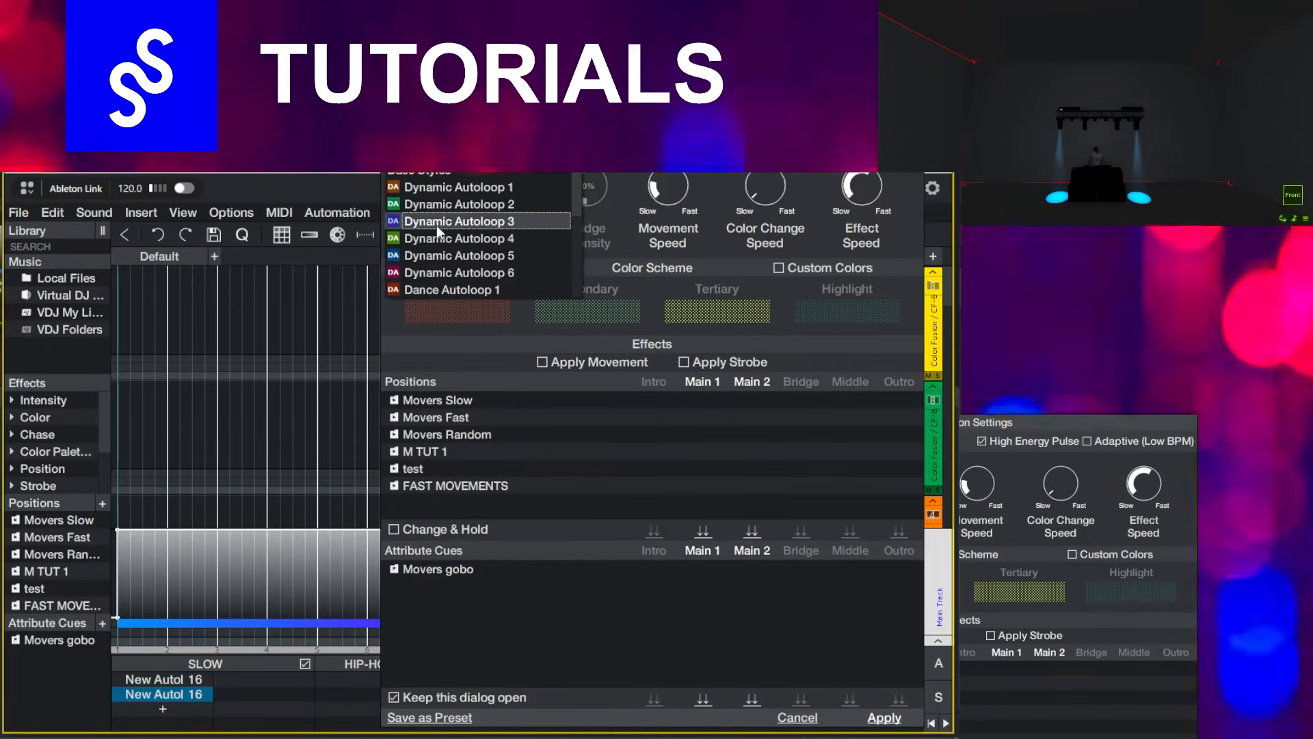
click(436, 220)
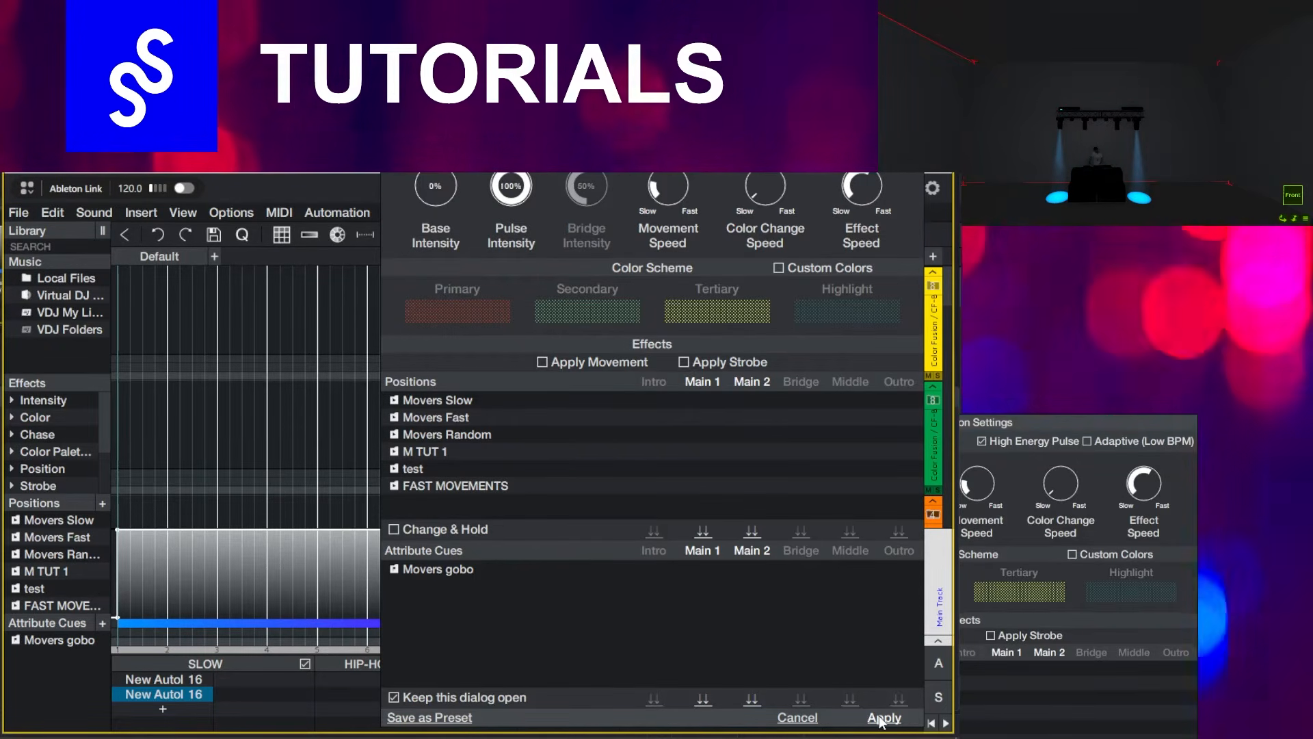
click(882, 718)
click(339, 349)
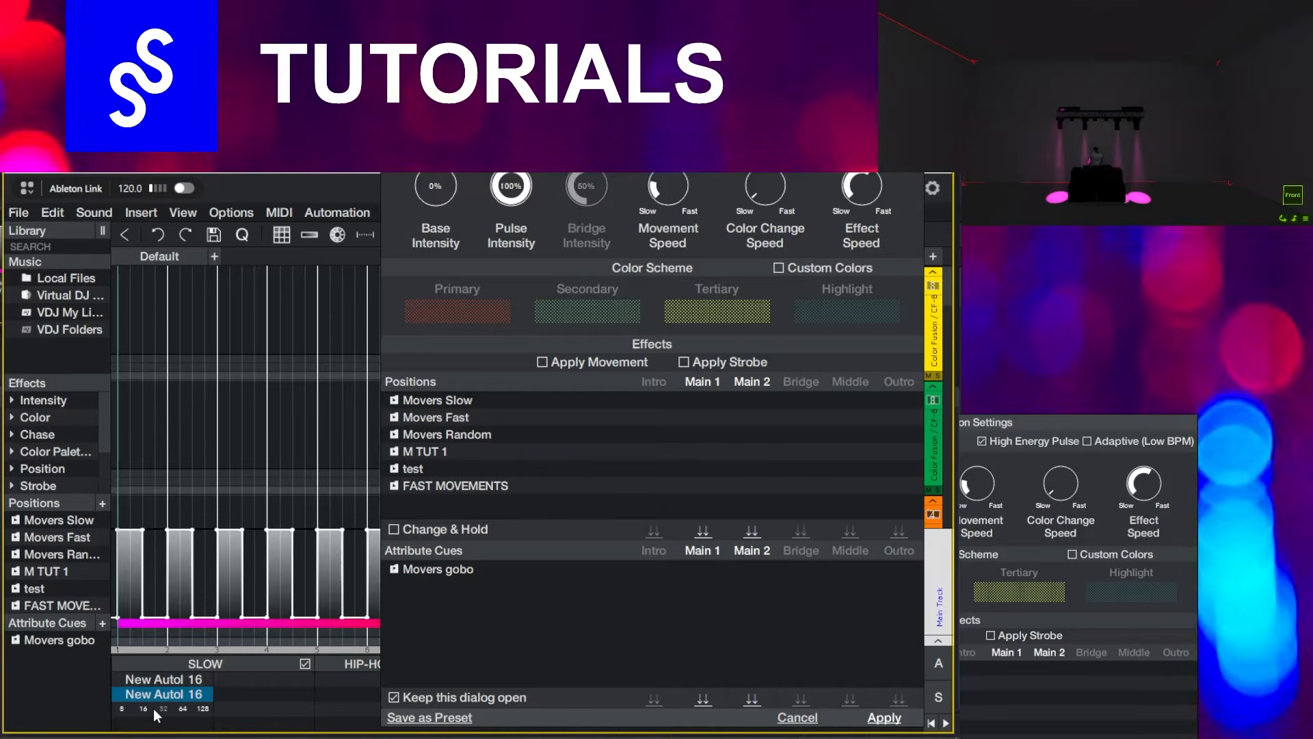
Add a third 16-beat house autoloop and apply a different Autoscript autoloop style with movement and strobe turned off.
click(163, 709)
click(549, 140)
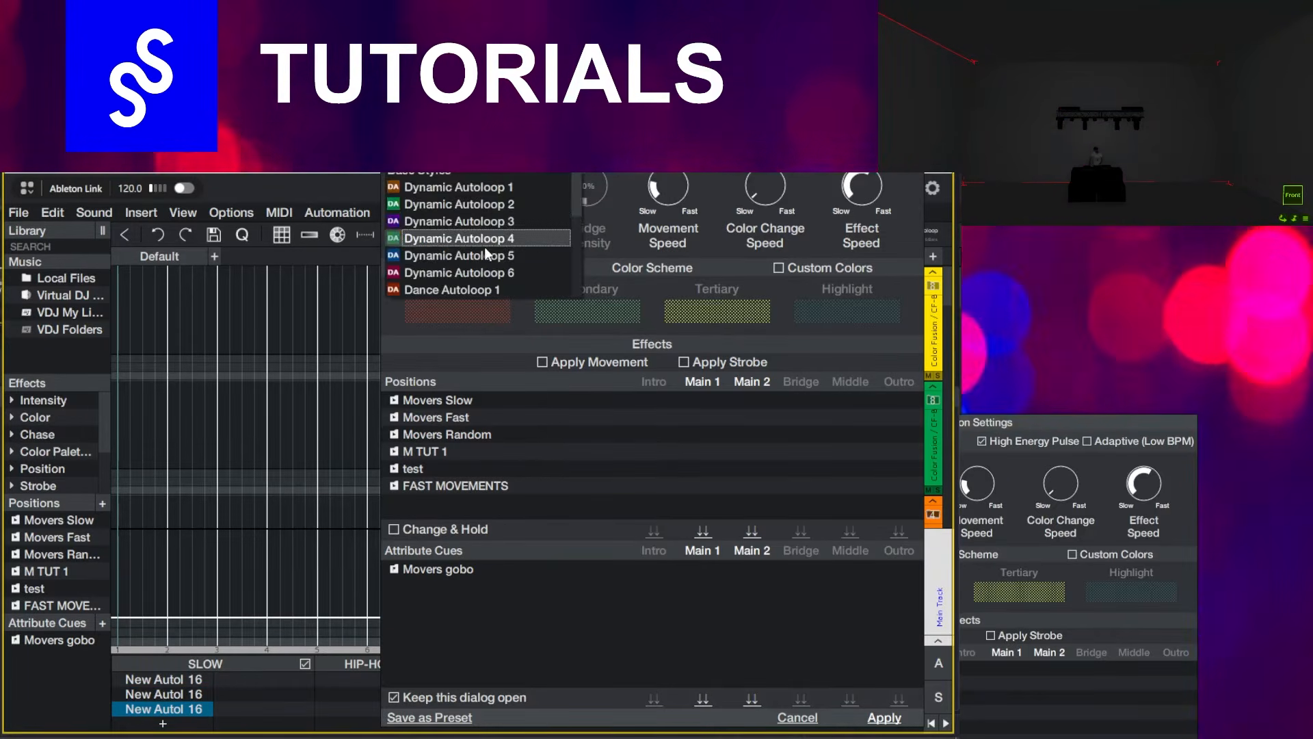
scroll(472, 248, down, 5)
click(445, 275)
click(683, 362)
click(542, 362)
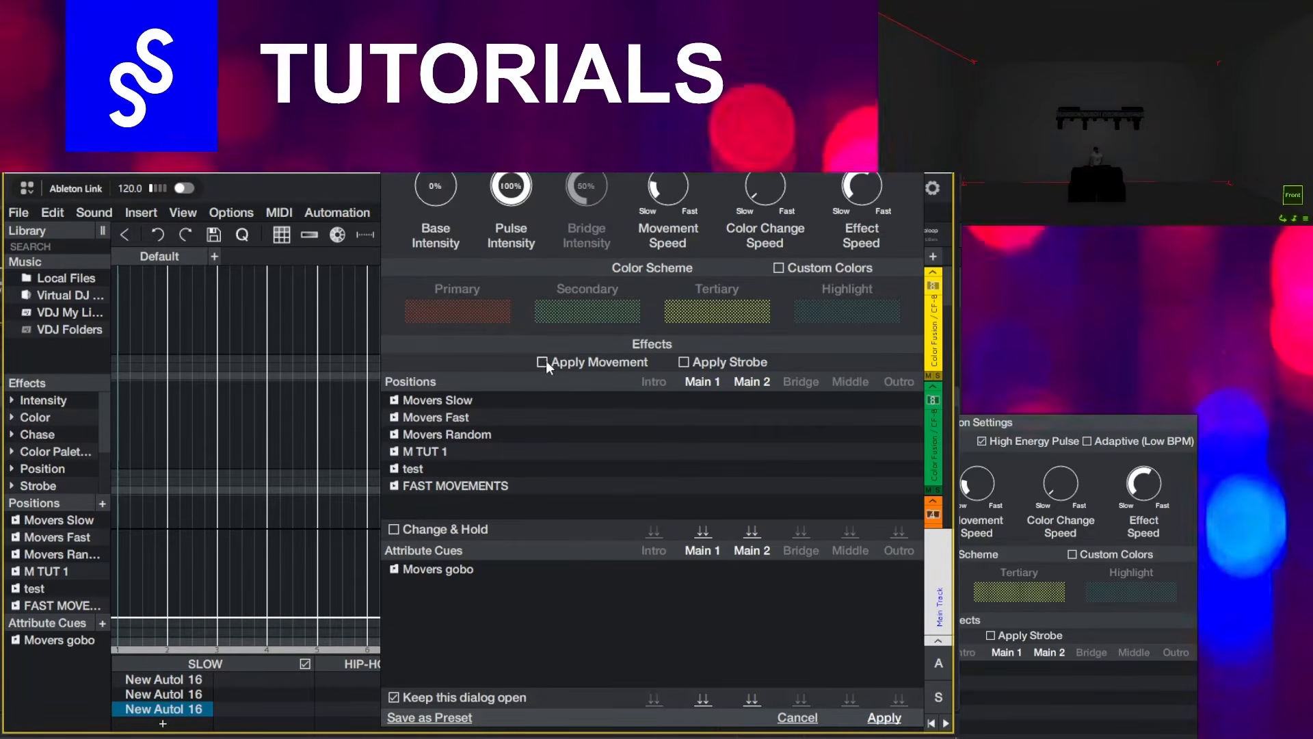
click(883, 717)
click(339, 351)
Reapply the chosen style to the third house autoloop several times for other colour variations, and close the Autoscript settings.
key(Return)
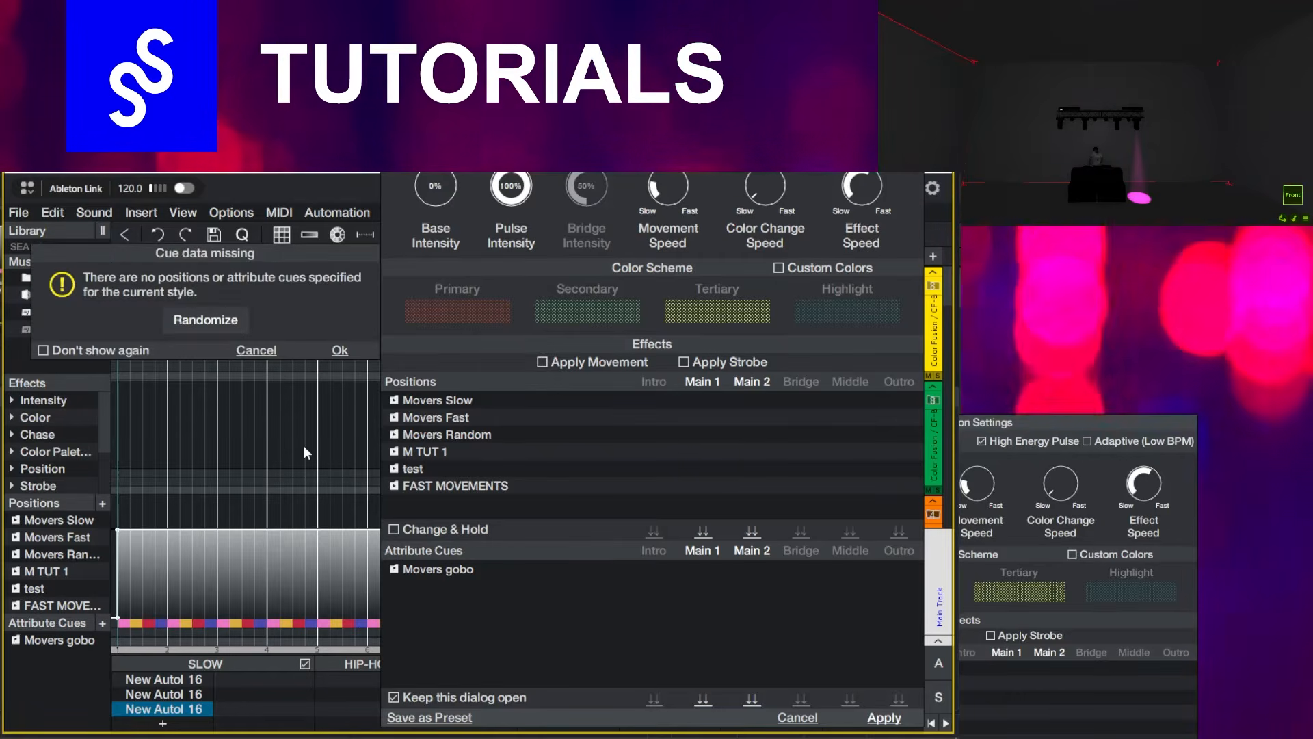
click(334, 351)
key(Return)
click(333, 350)
key(Return)
click(334, 350)
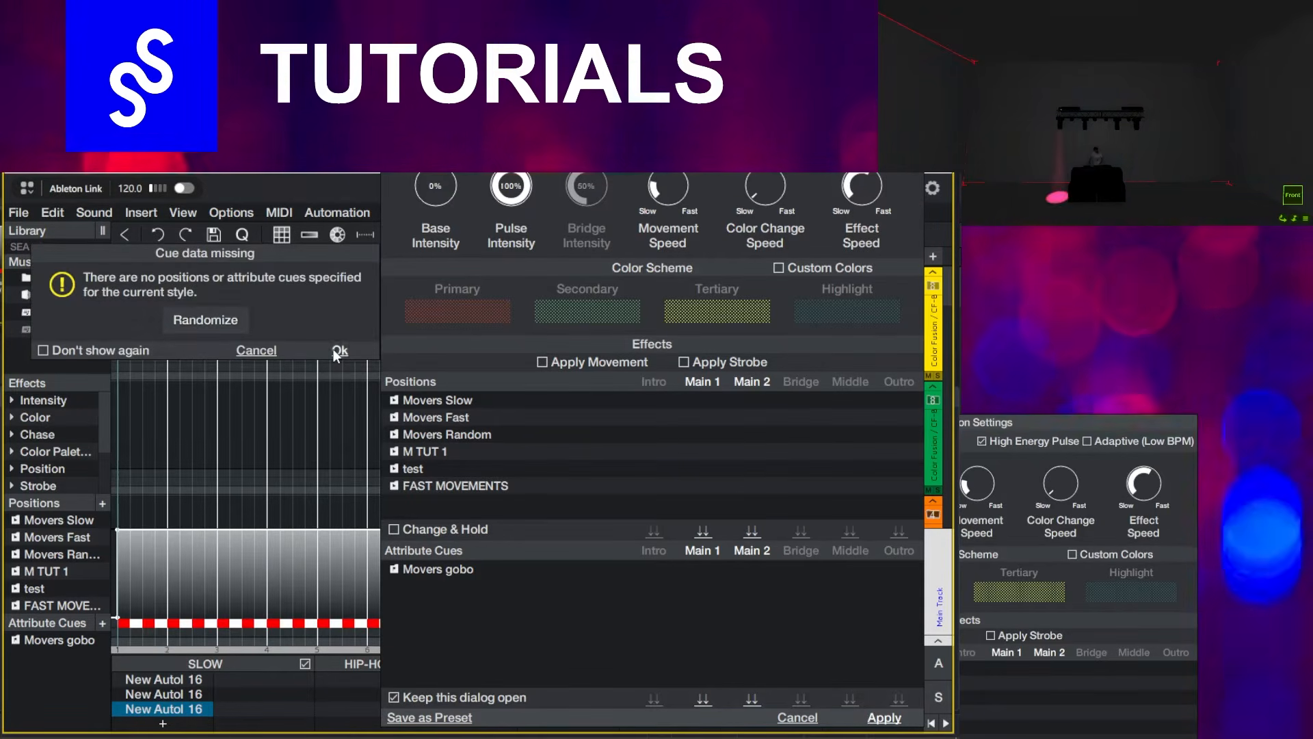
click(334, 350)
key(Escape)
Rename the three new autoloops HOUSE 1, HOUSE 2 and HOUSE 3.
right_click(176, 680)
click(179, 692)
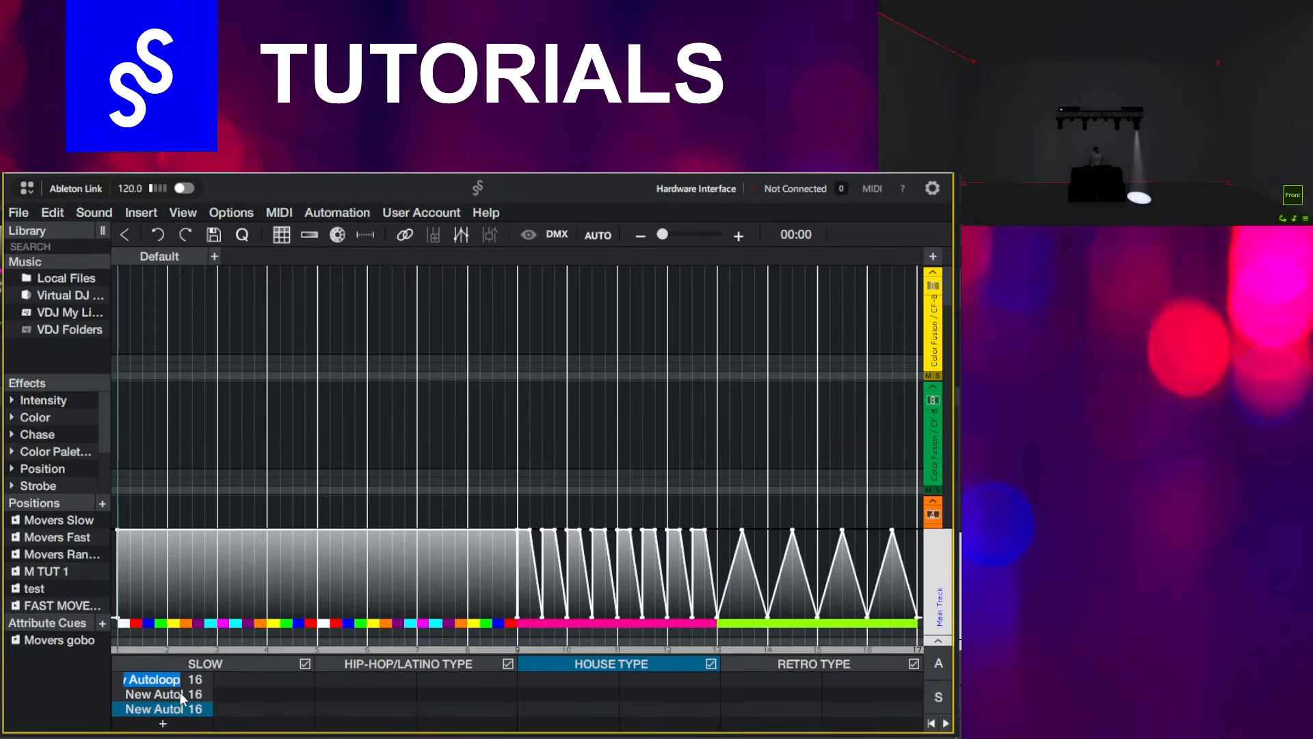
text(HOUSE 1)
click(179, 692)
right_click(179, 692)
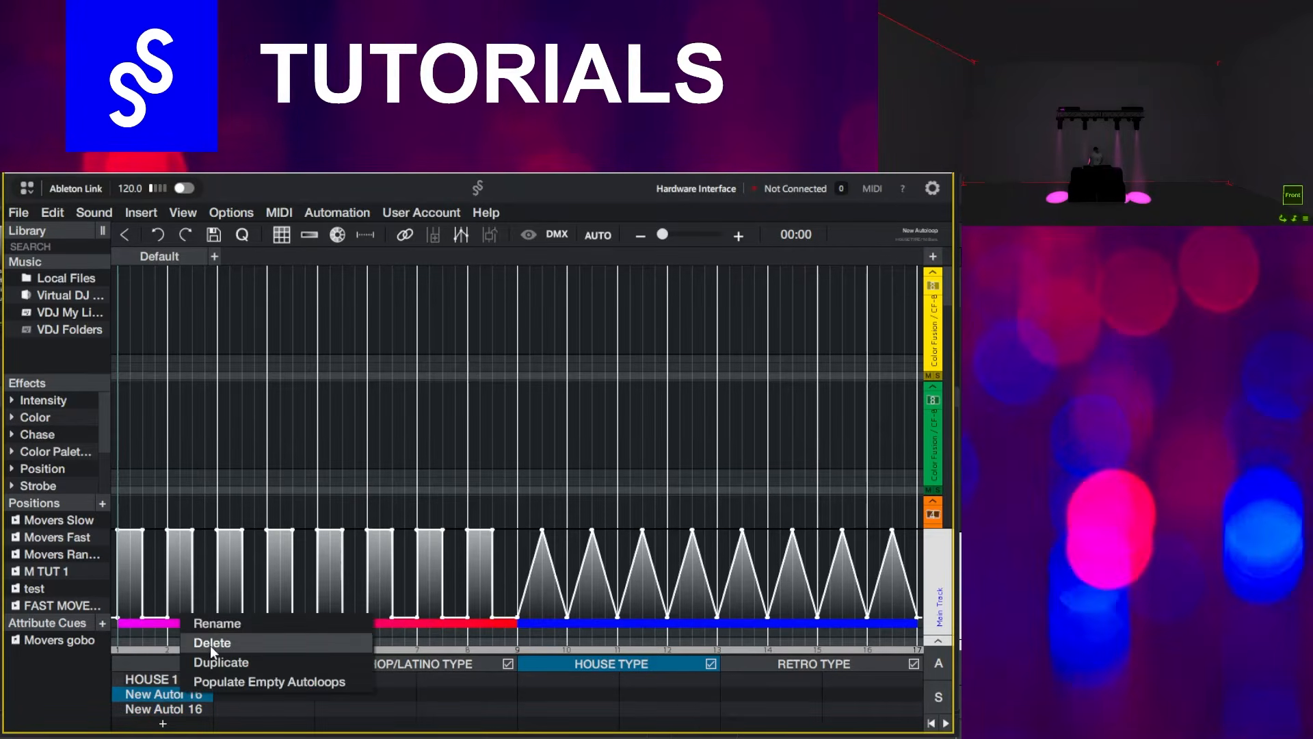
click(206, 623)
right_click(171, 709)
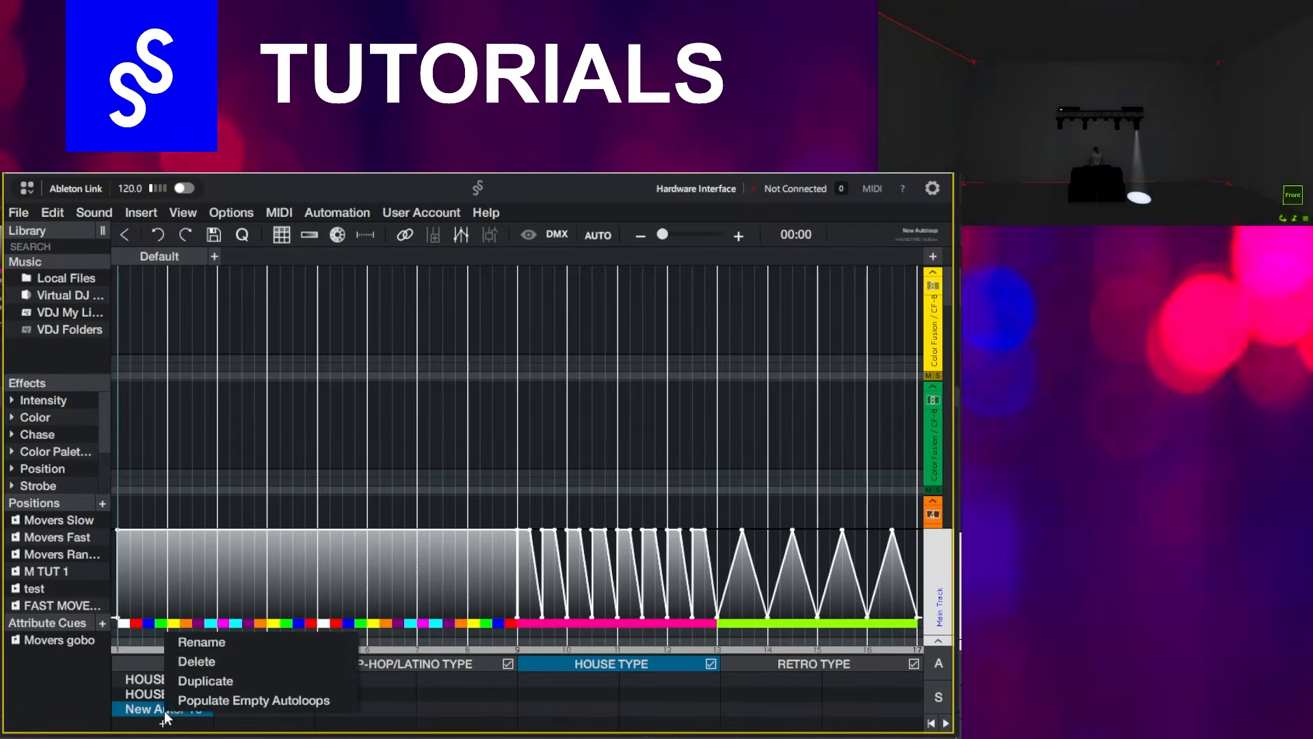
click(187, 640)
text(HOUSE 3)
Add the FAST ONE position to HOUSE 1 and apply a Figure 8 Horizontal movement effect at 30% size and 35% speed.
click(166, 679)
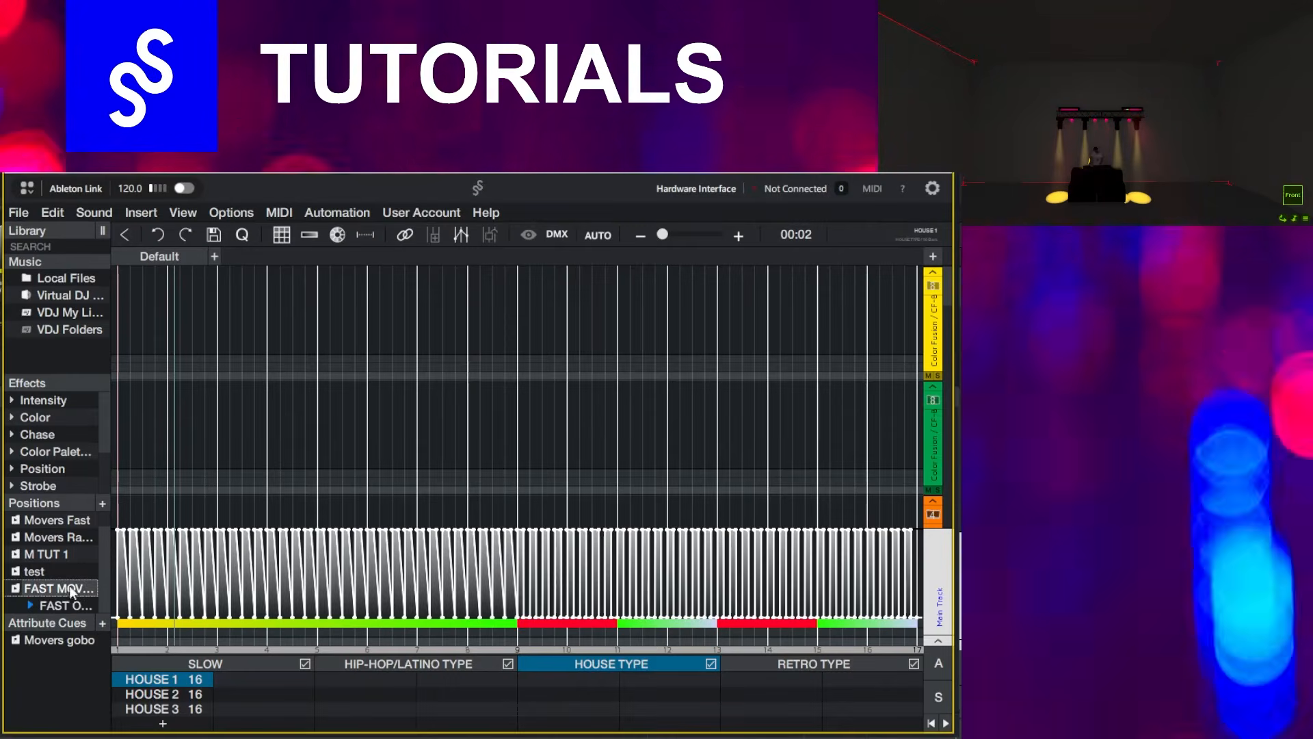
drag(65, 606, 128, 639)
click(165, 664)
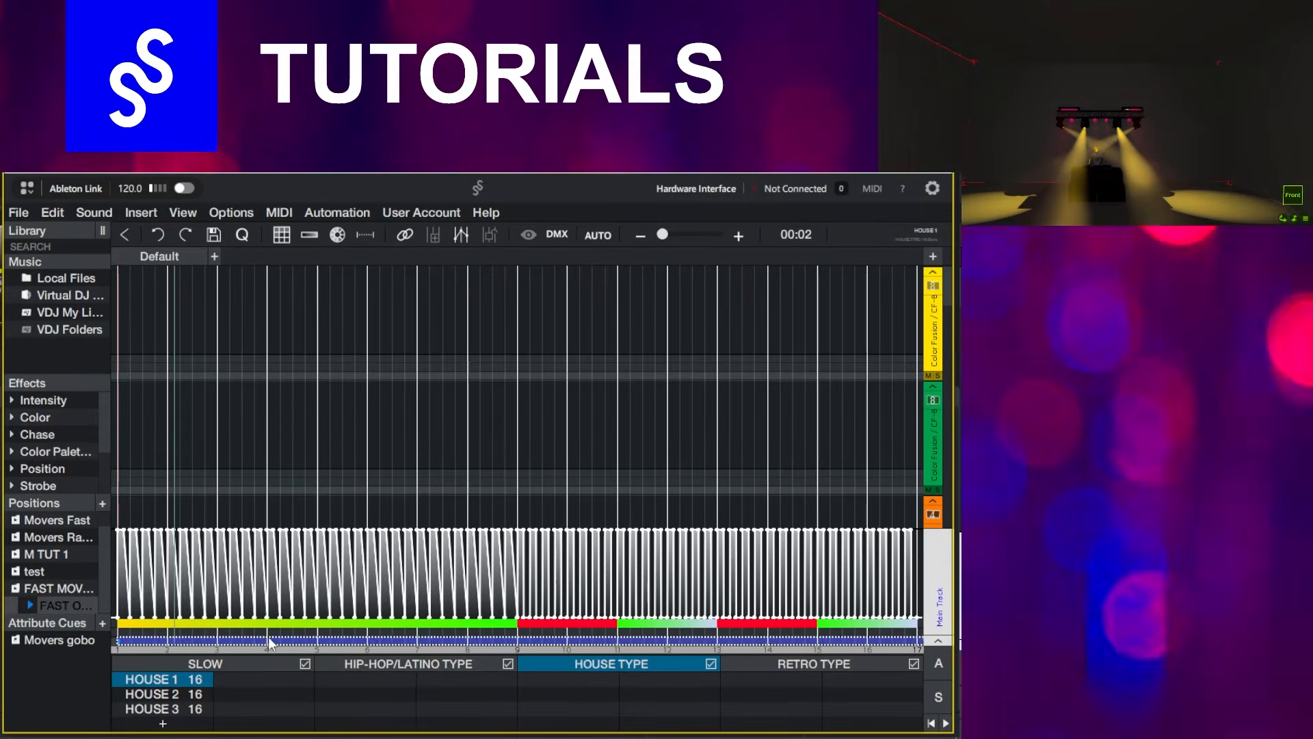
right_click(268, 639)
click(276, 359)
drag(262, 333, 261, 361)
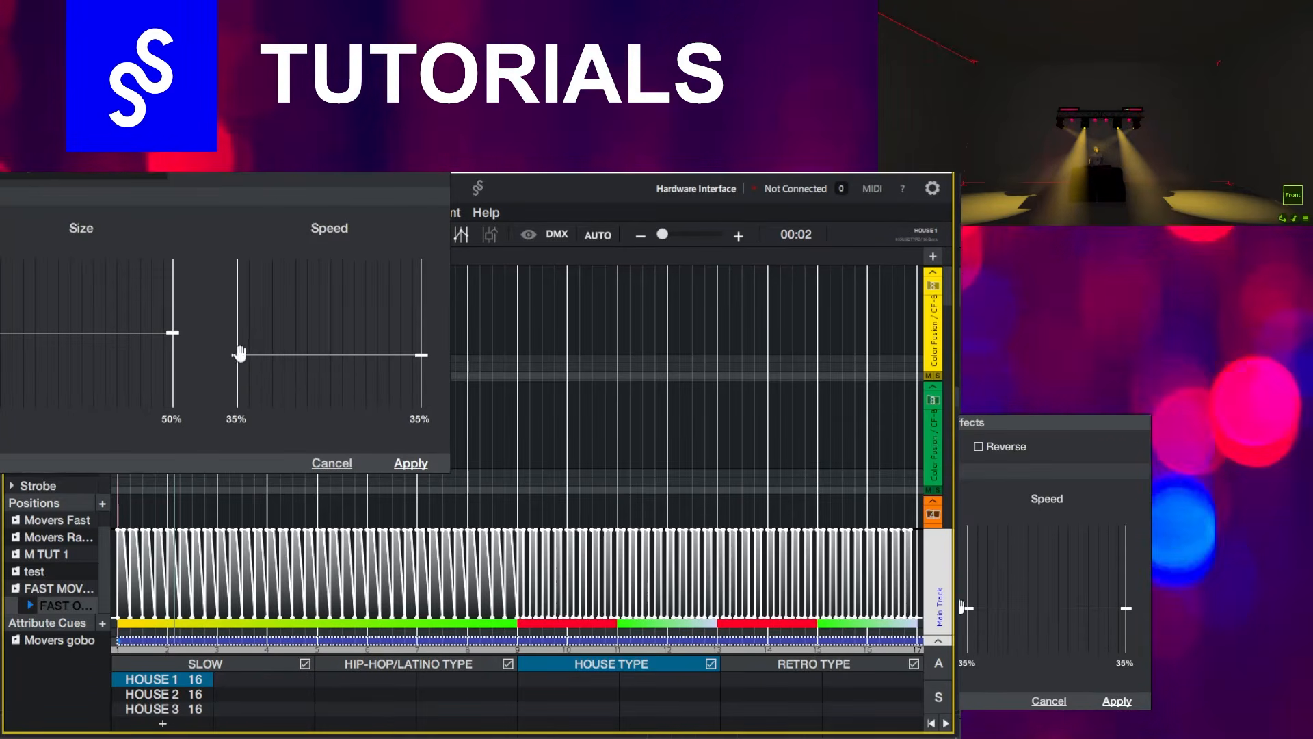
click(77, 176)
click(56, 309)
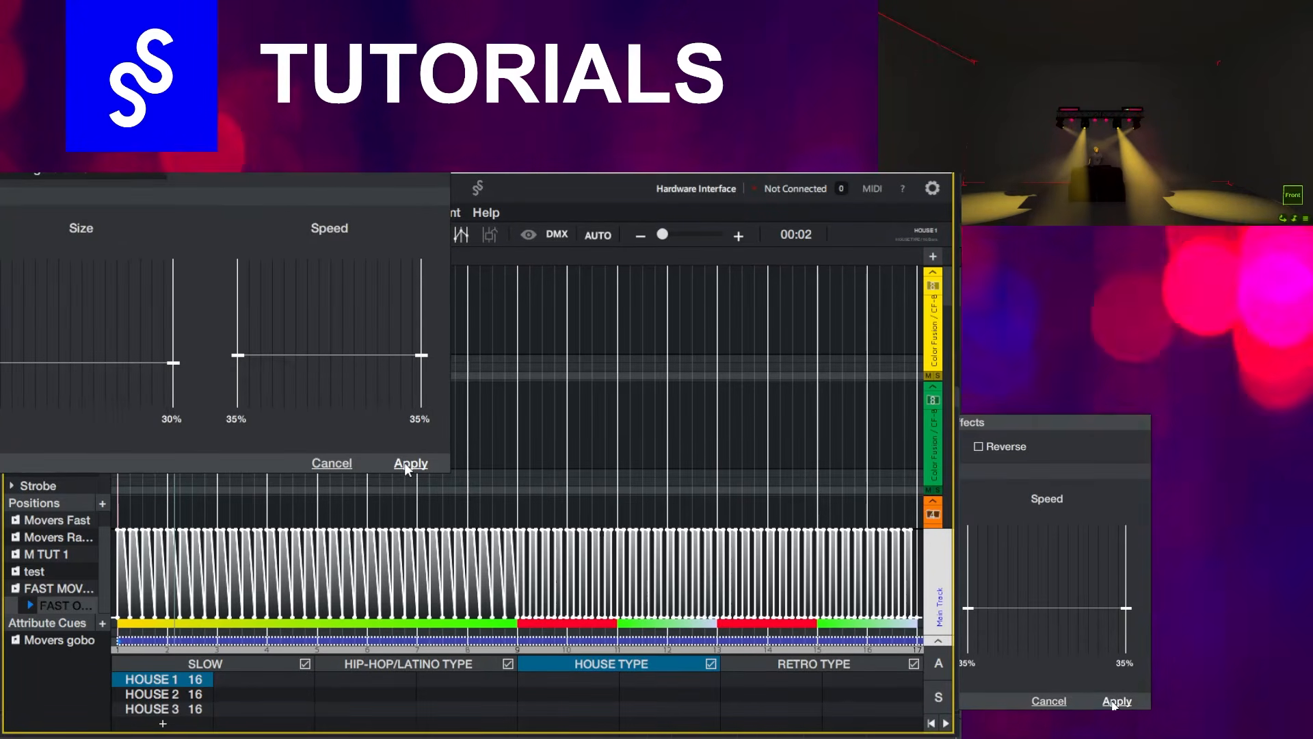
click(408, 465)
Add the FAST ONE position to HOUSE 2 and apply a Figure 8 Horizontal movement effect at 20% size and 35% speed.
click(164, 694)
right_click(204, 632)
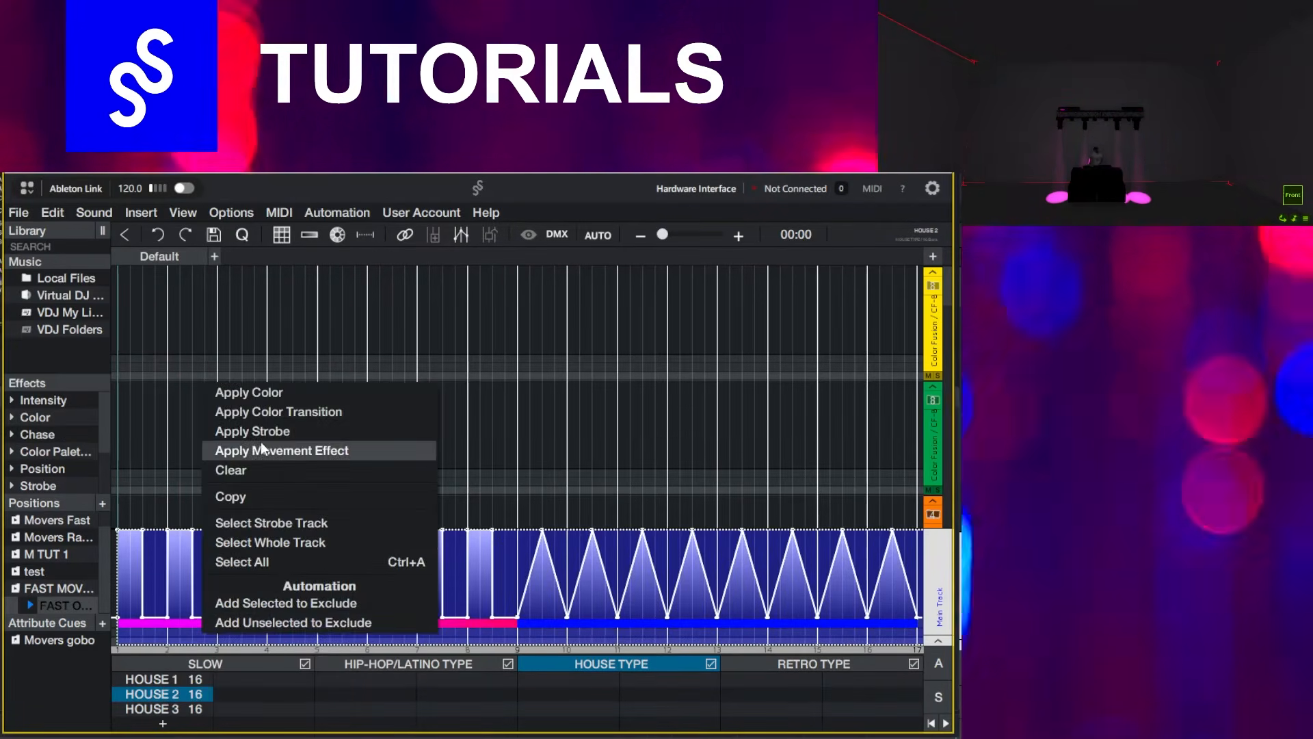
click(315, 448)
drag(116, 333, 117, 377)
click(77, 175)
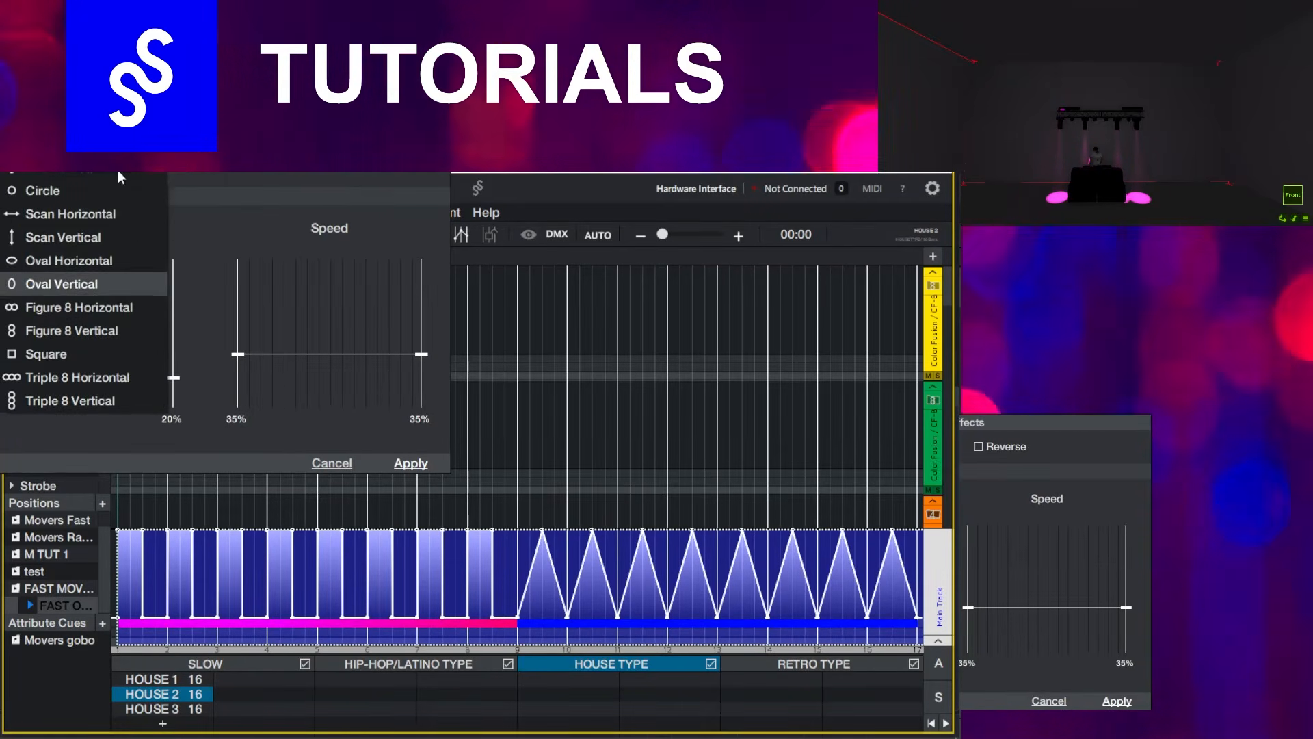
click(49, 312)
click(410, 463)
Add the FAST ONE position to HOUSE 3, apply a Scan Horizontal movement effect at 40% size and 36% speed, and play the autoloop.
click(164, 709)
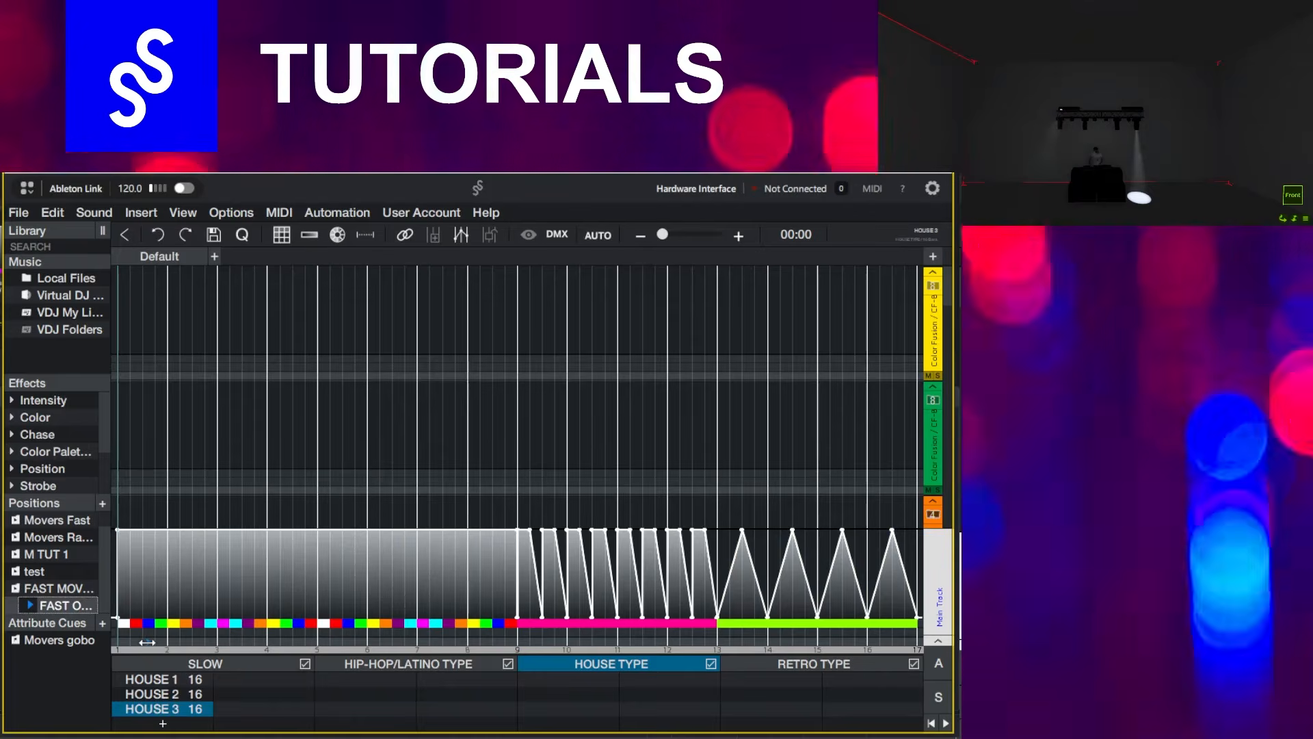
right_click(228, 642)
click(290, 433)
drag(264, 333, 264, 365)
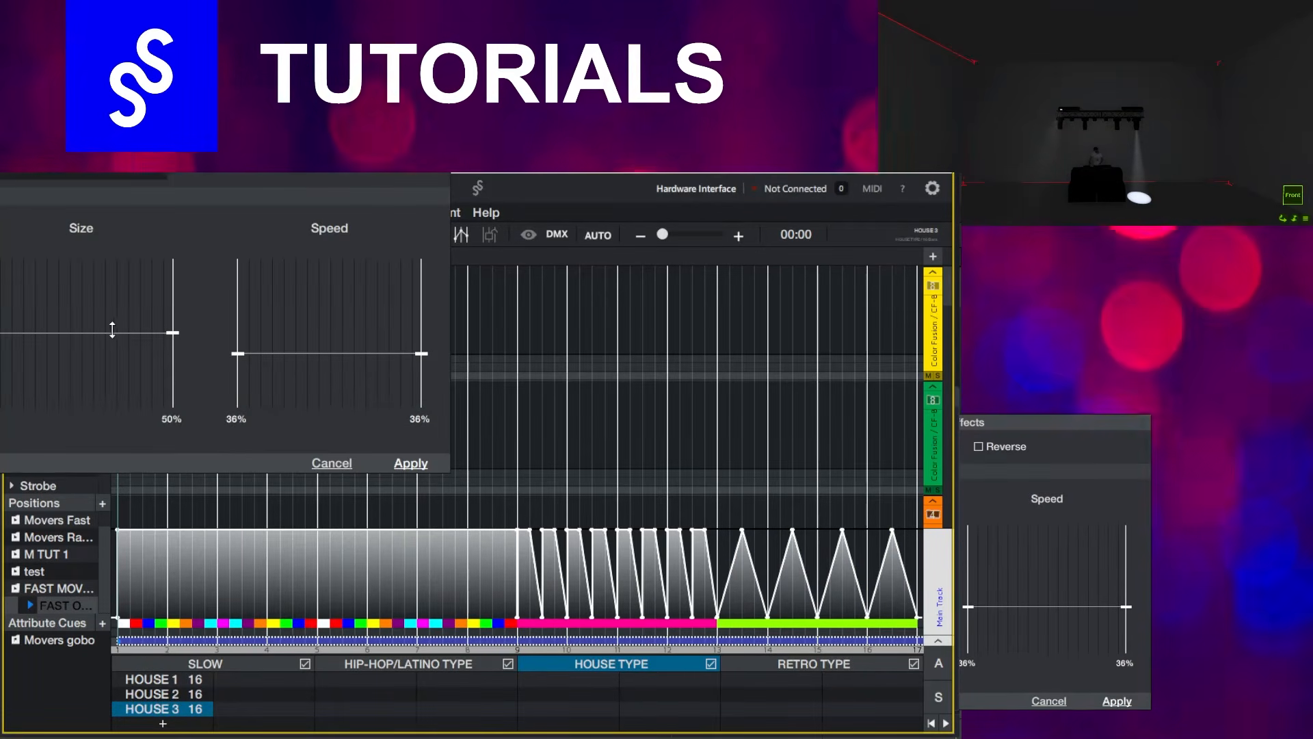
drag(112, 331, 119, 346)
click(82, 176)
click(63, 213)
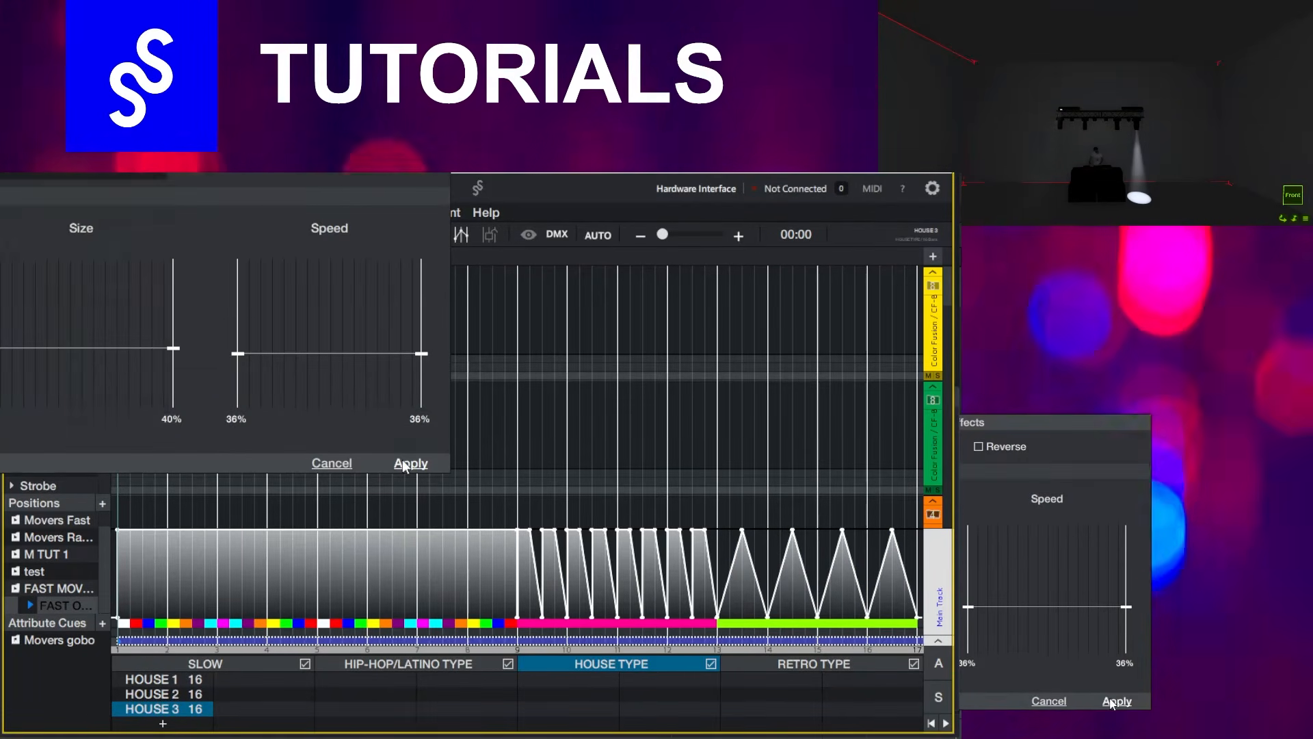
click(404, 464)
key(space)
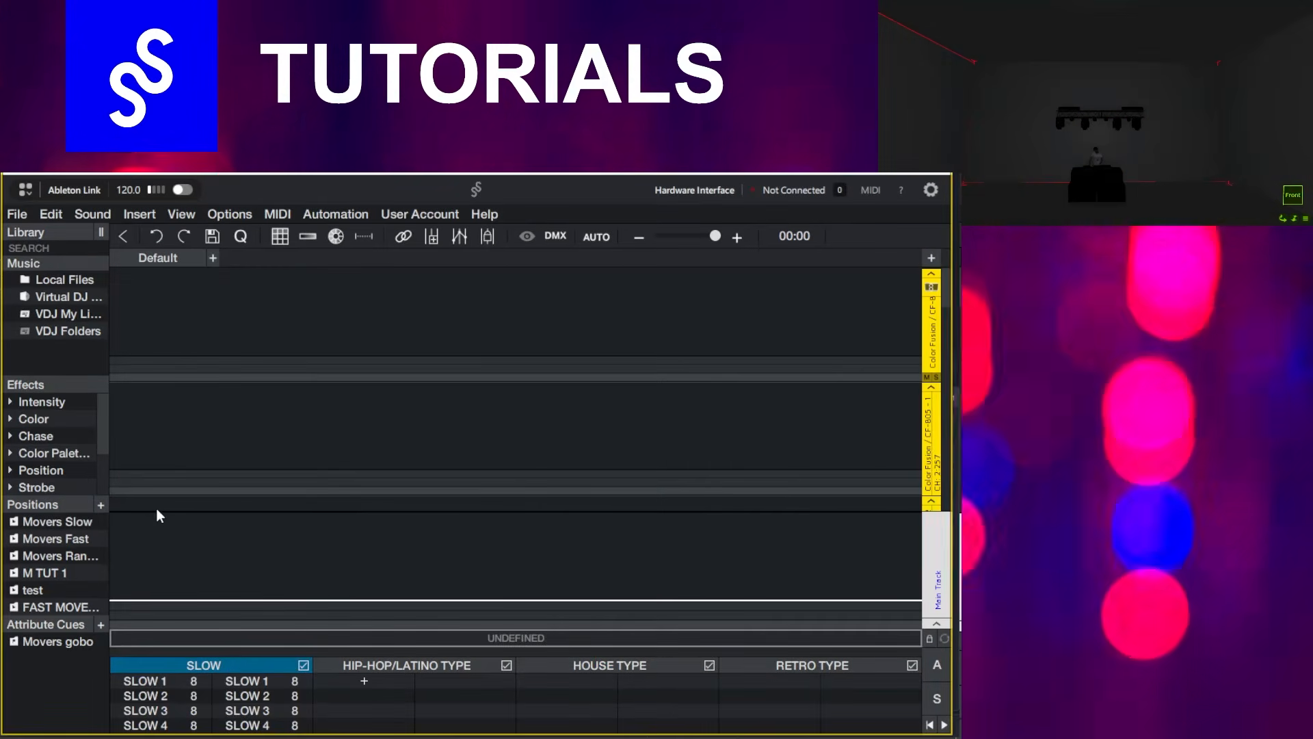
Expand the Movers gobo cues and enable the Gobo attribute for the four MAC 250 Entour fixtures in the gobo 2 cue.
double_click(59, 642)
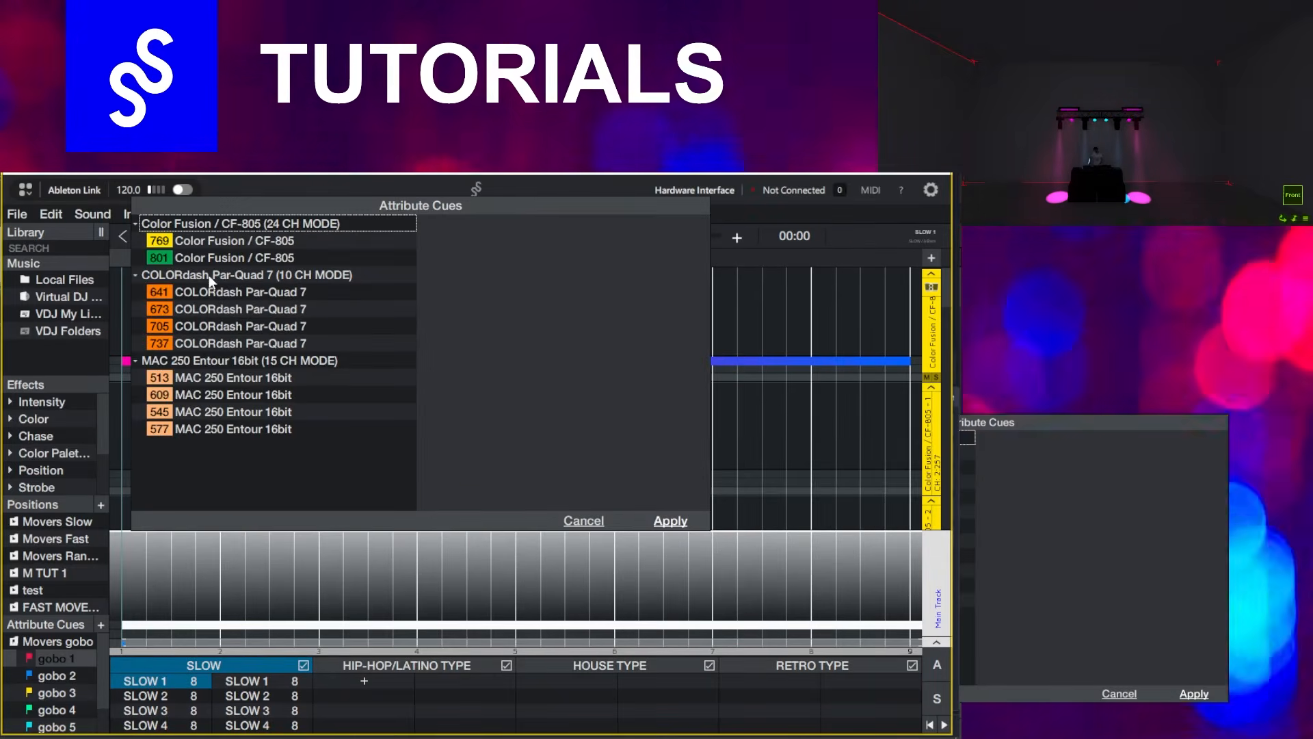
click(274, 360)
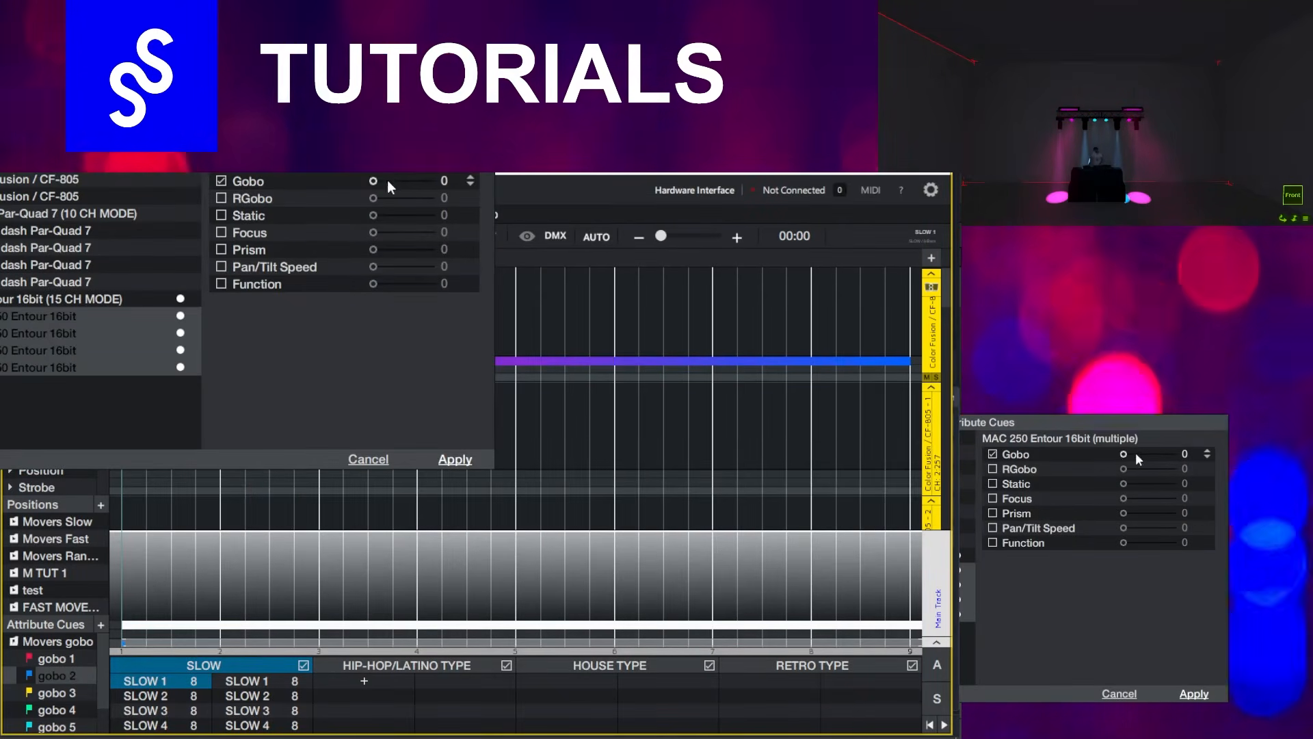
drag(387, 180, 391, 181)
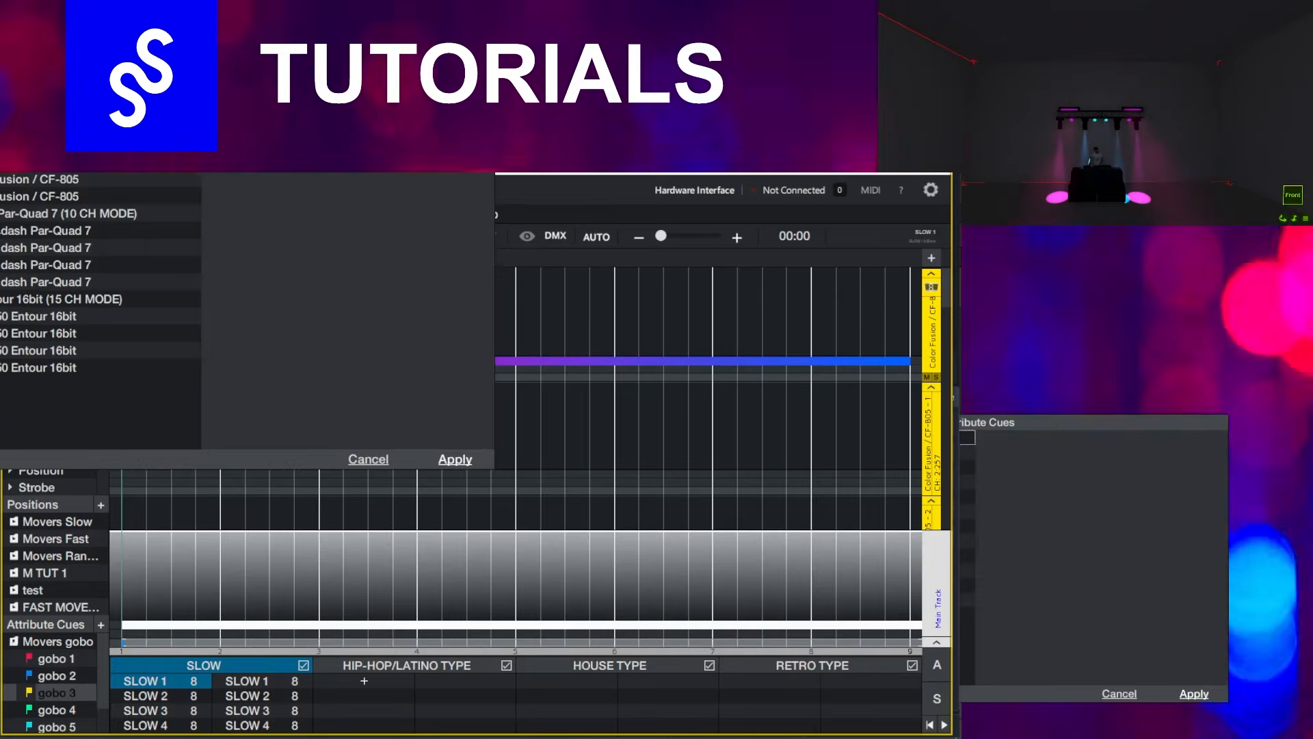
Set Gobo to 165 and RGobo to 83 on the MAC 250 Entour fixtures for the gobo 3 cue.
click(223, 198)
drag(373, 198, 403, 259)
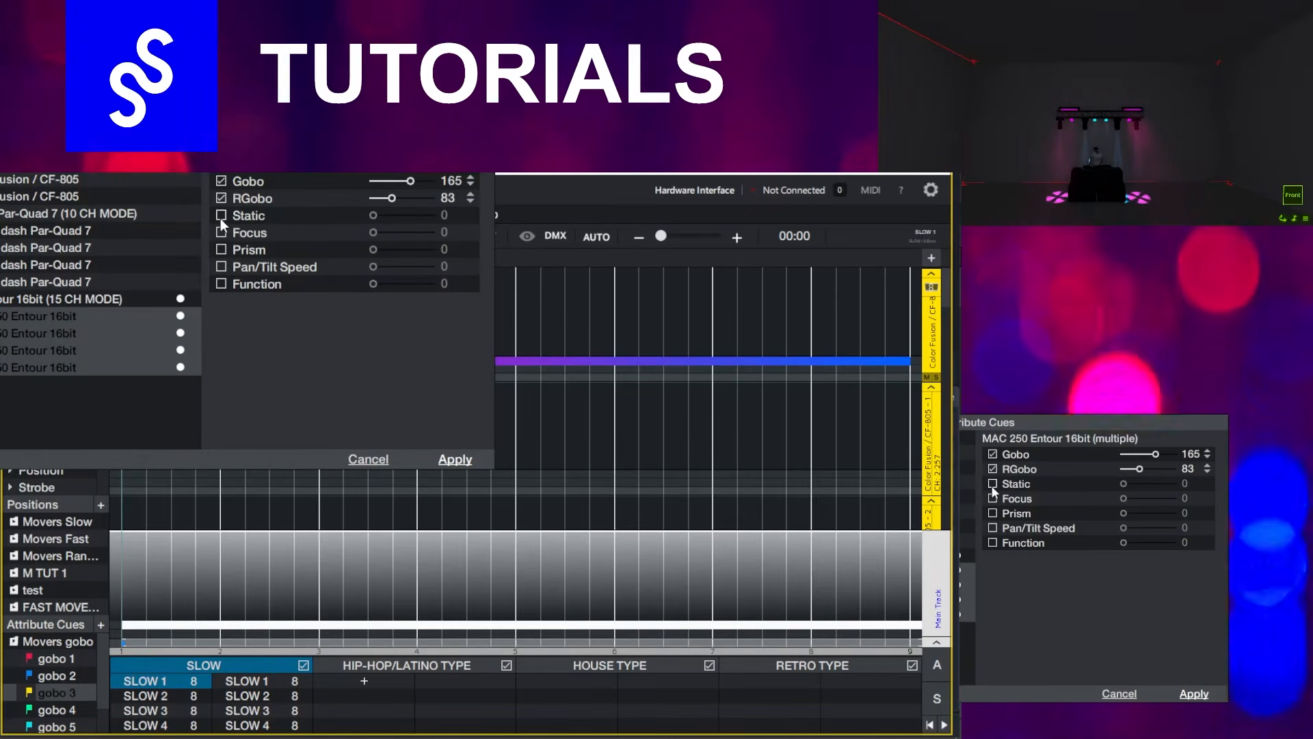
click(221, 233)
click(221, 250)
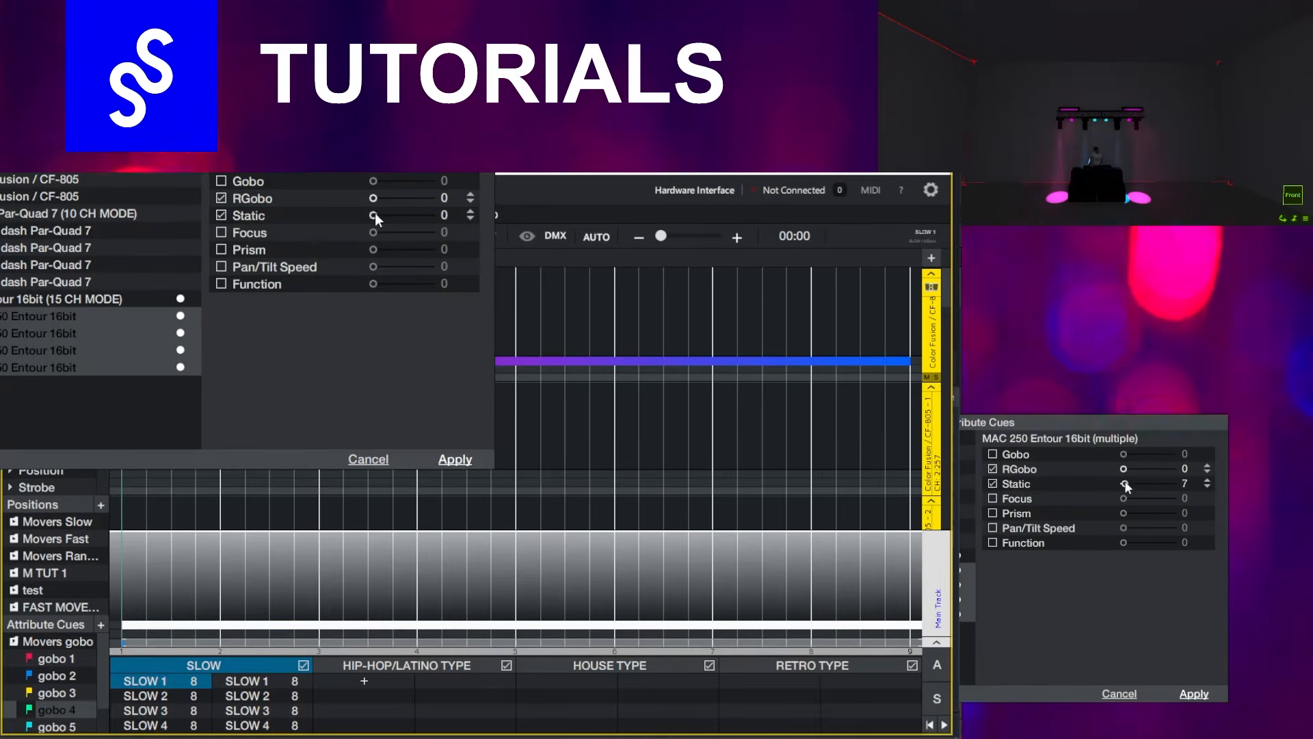
Set Gobo to 103, RGobo to 152 and Static to 69 on the MAC 250 Entour fixtures for the gobo 4 cue and apply.
drag(375, 215, 388, 215)
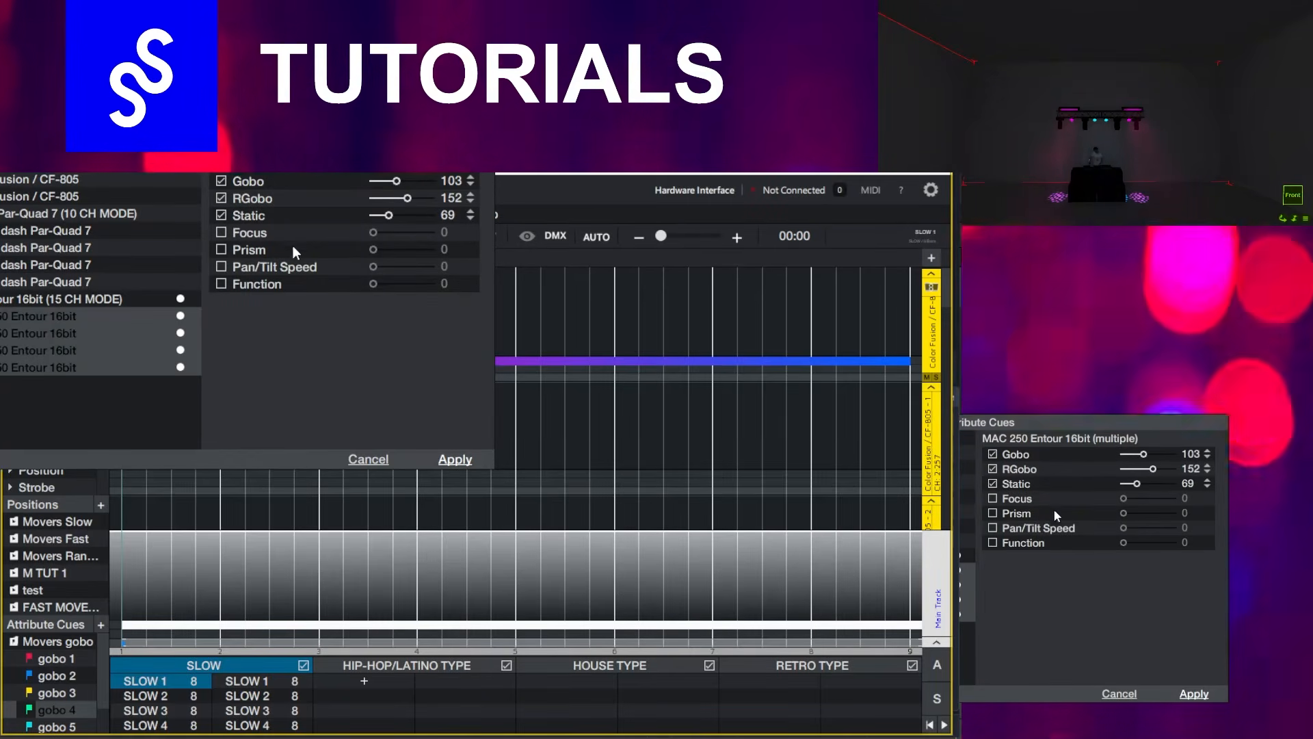
drag(395, 249, 403, 251)
click(455, 459)
Place the gobo 1, 2, 3 and 4 cues at the start of autoloops SLOW 1 to SLOW 4, one per loop.
drag(57, 658, 130, 603)
click(140, 695)
click(130, 711)
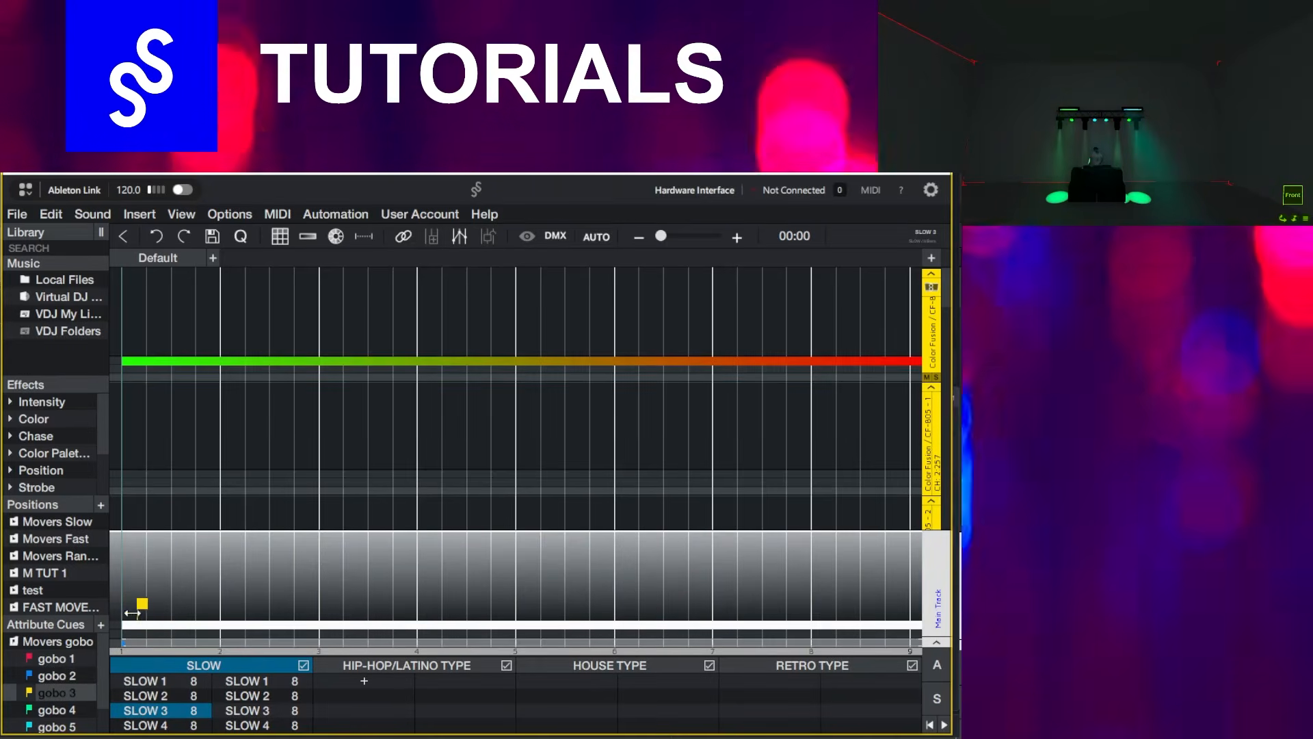
click(128, 725)
Place a different gobo cue at the start of each of the four HIP HOP autoloops in the HIP-HOP/LATINO TYPE bank.
click(330, 665)
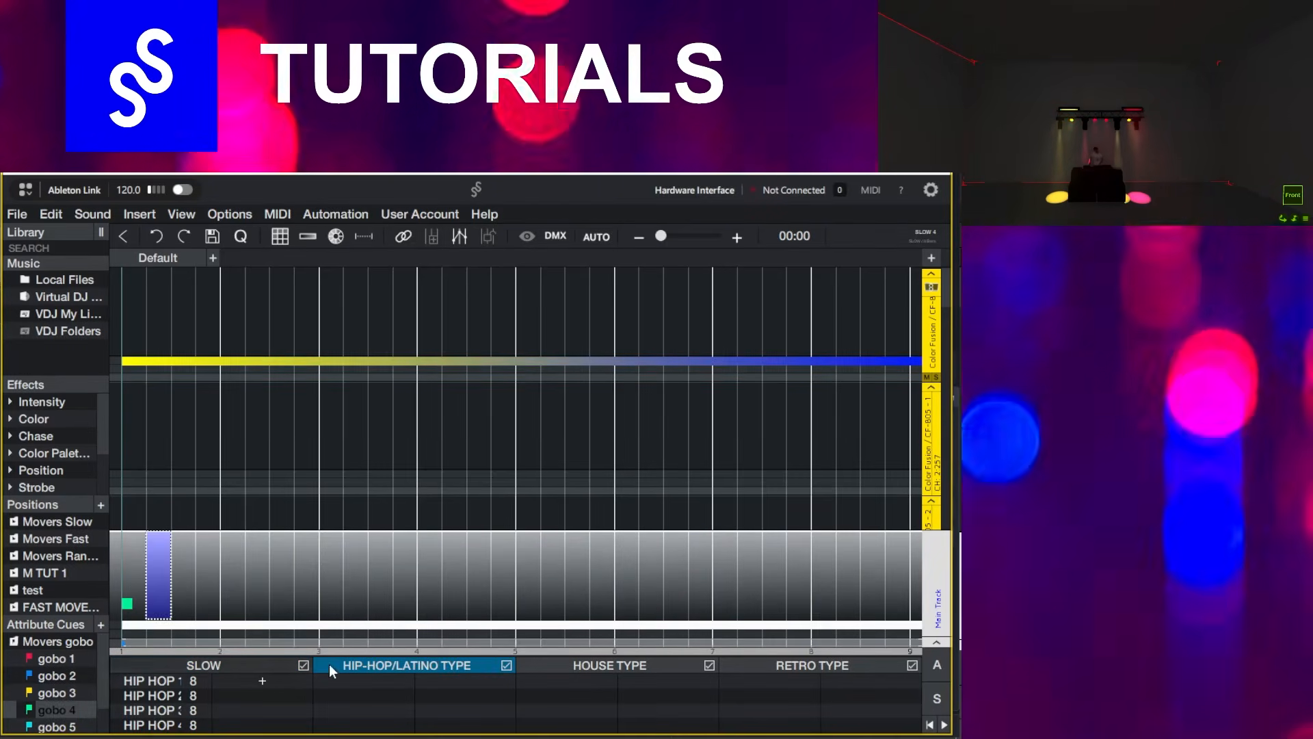
mouse_move(57, 659)
mouse_down()
mouse_move(163, 621)
mouse_move(156, 630)
mouse_move(166, 614)
mouse_up()
click(139, 680)
click(139, 696)
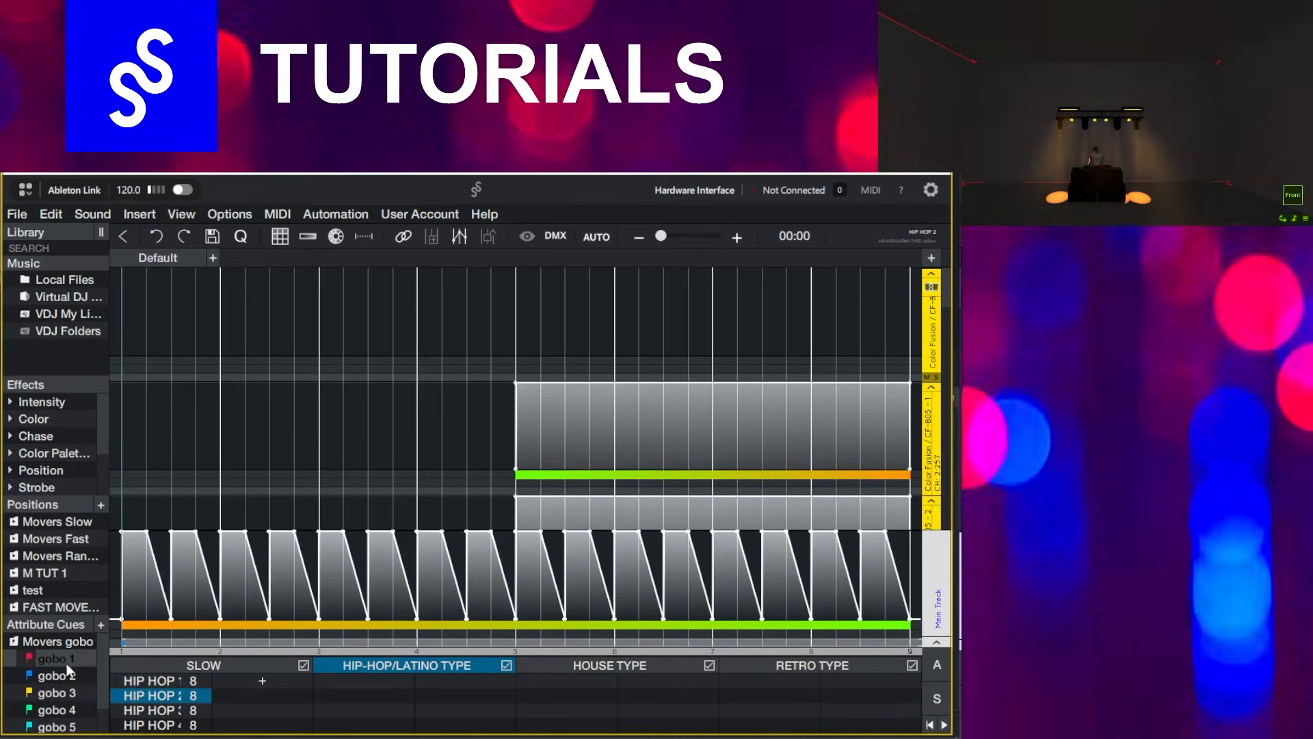
mouse_move(58, 676)
mouse_down()
mouse_move(126, 617)
mouse_move(153, 613)
mouse_move(127, 617)
mouse_up()
click(140, 710)
click(144, 725)
drag(57, 710, 126, 618)
Place the gobo 1 cue at the start of HOUSE 1 and the gobo 2 cue at beat 9.
click(560, 667)
click(145, 682)
drag(57, 658, 130, 615)
drag(57, 676, 522, 613)
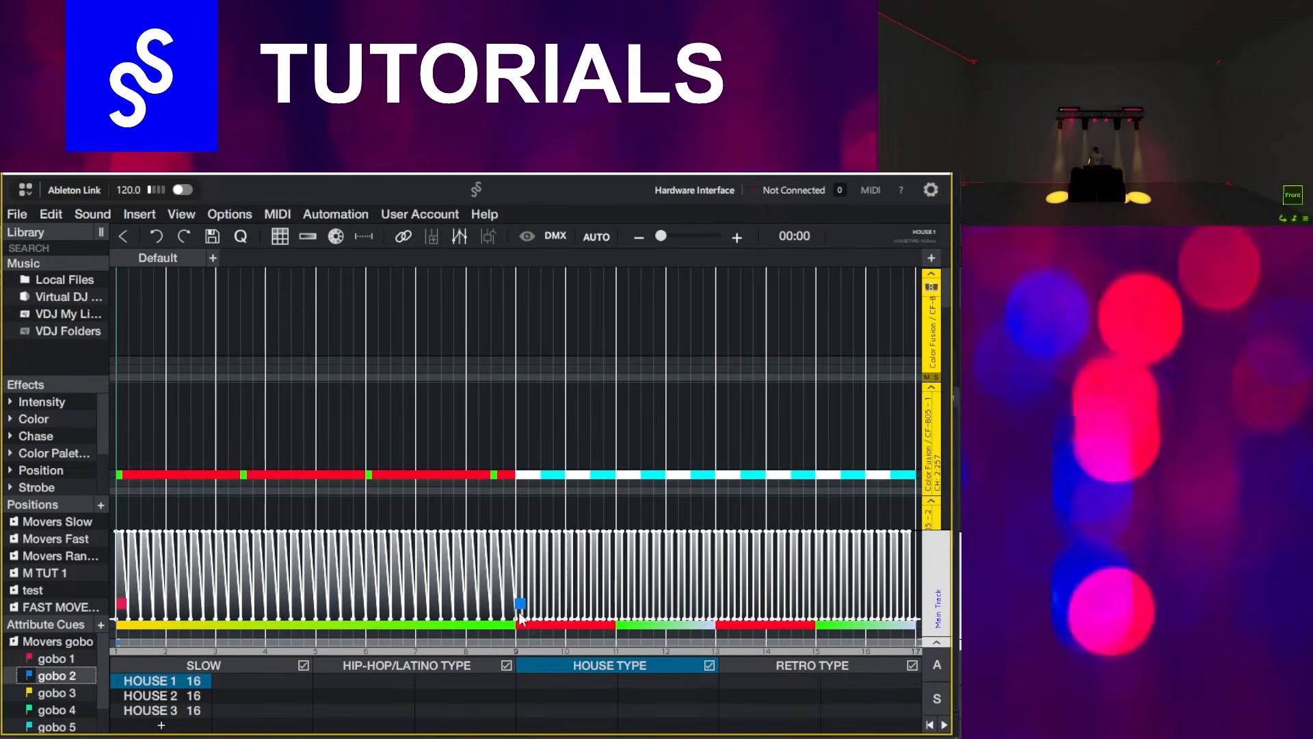
Add gobo cues to HOUSE 2 and HOUSE 3, with gobo 3 at beat 9, and check the HOUSE autoloops.
click(140, 698)
drag(58, 693, 518, 613)
click(171, 710)
drag(57, 693, 519, 613)
click(145, 682)
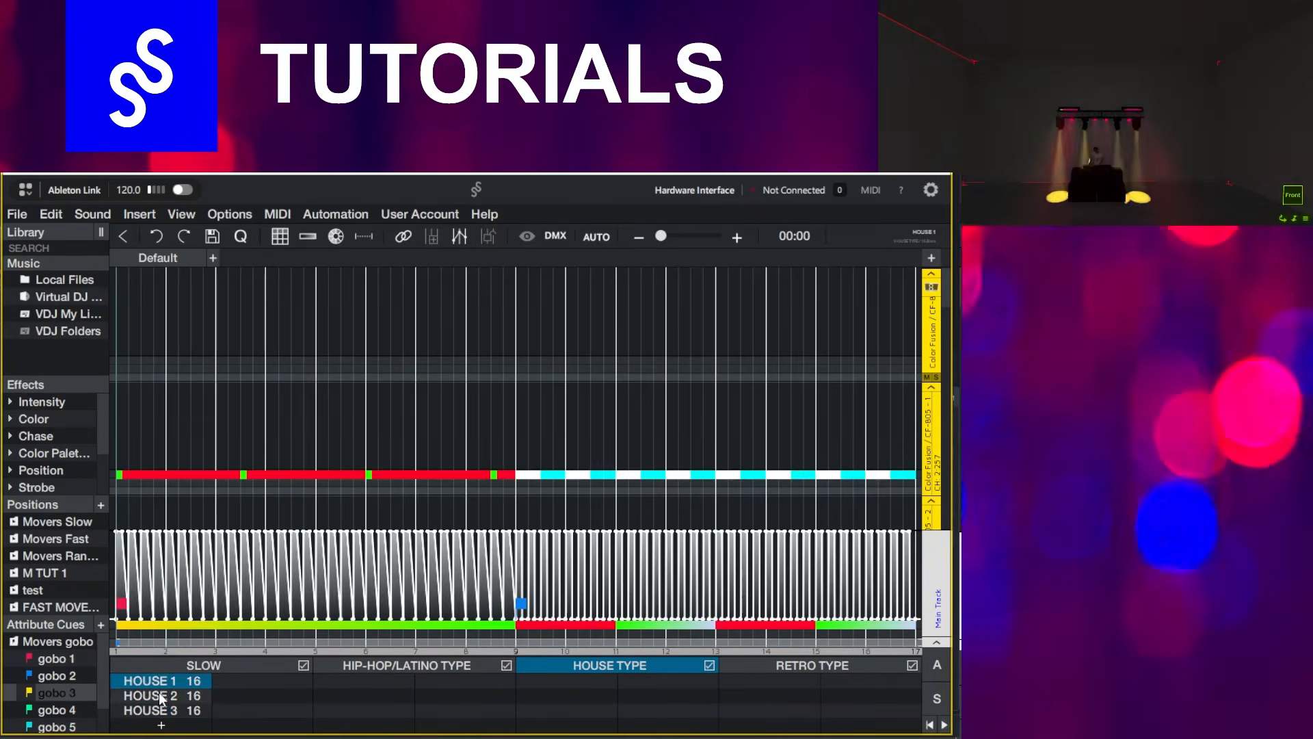
click(155, 711)
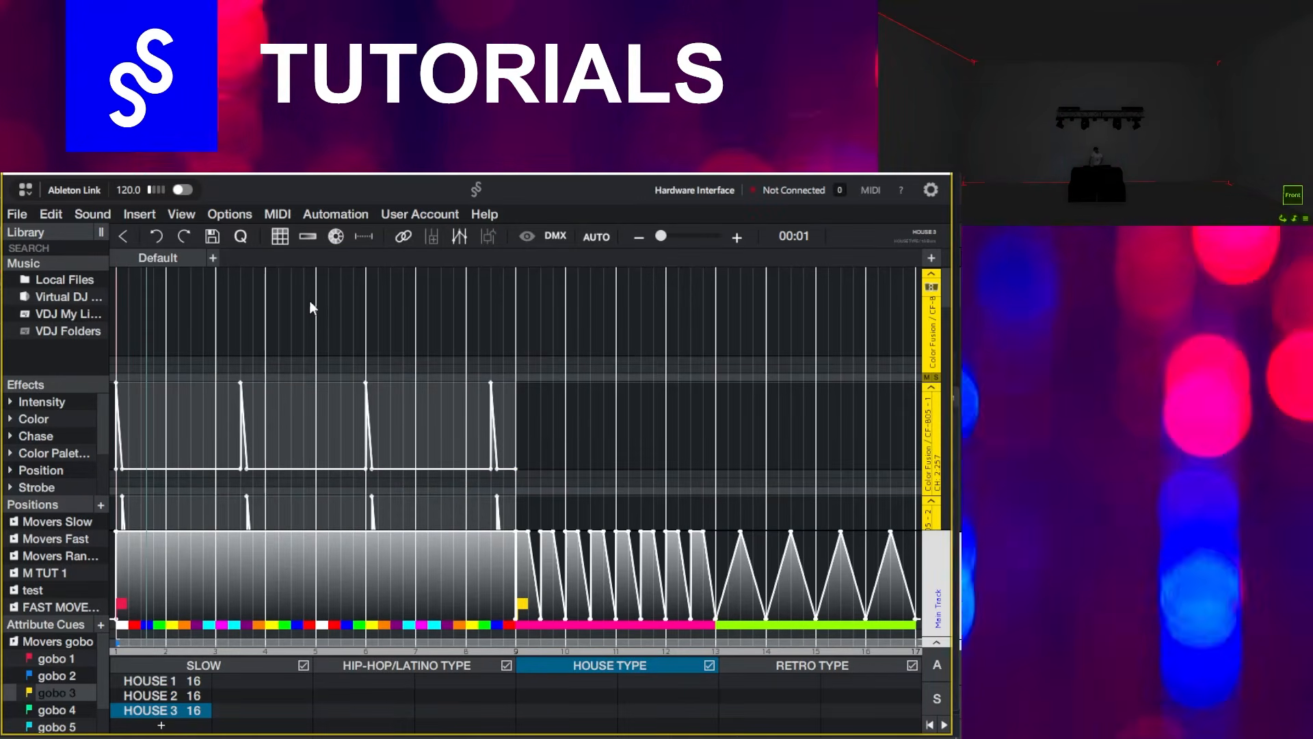
Switch to Perform mode and play the autoloops of the HOUSE TYPE bank.
click(19, 215)
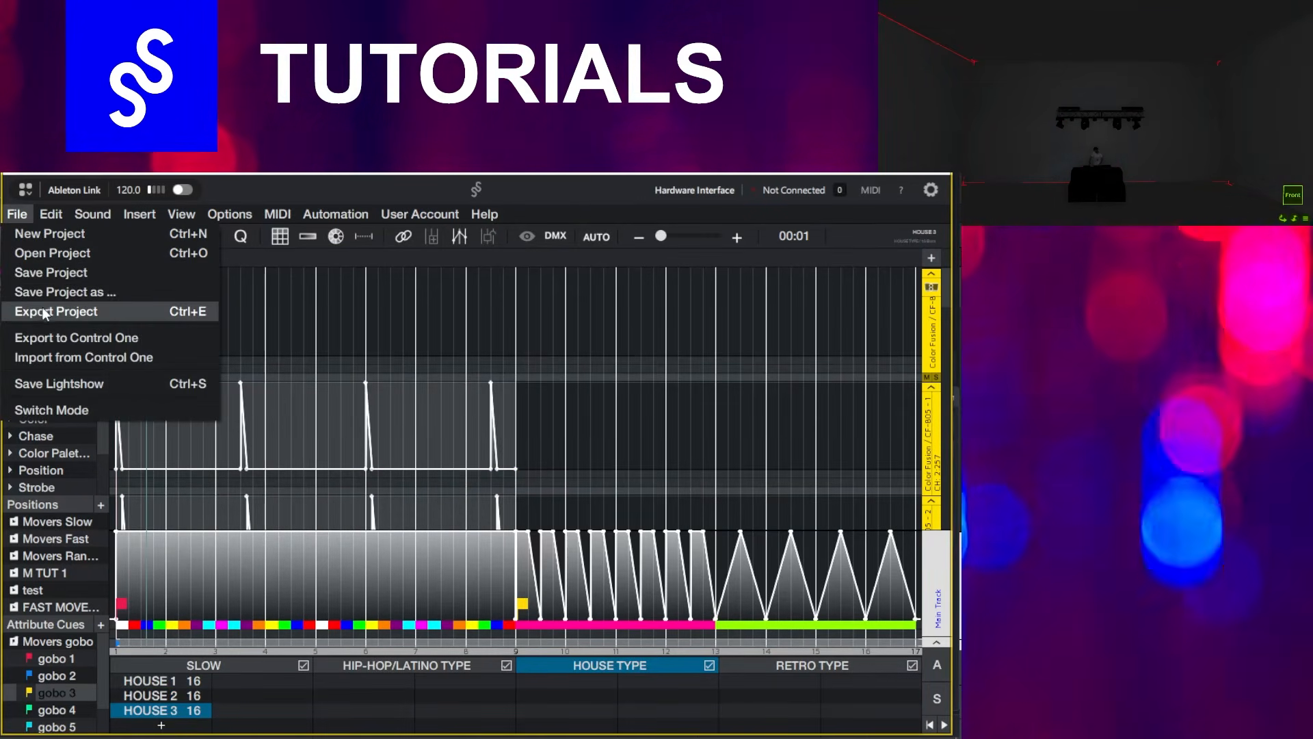
click(99, 408)
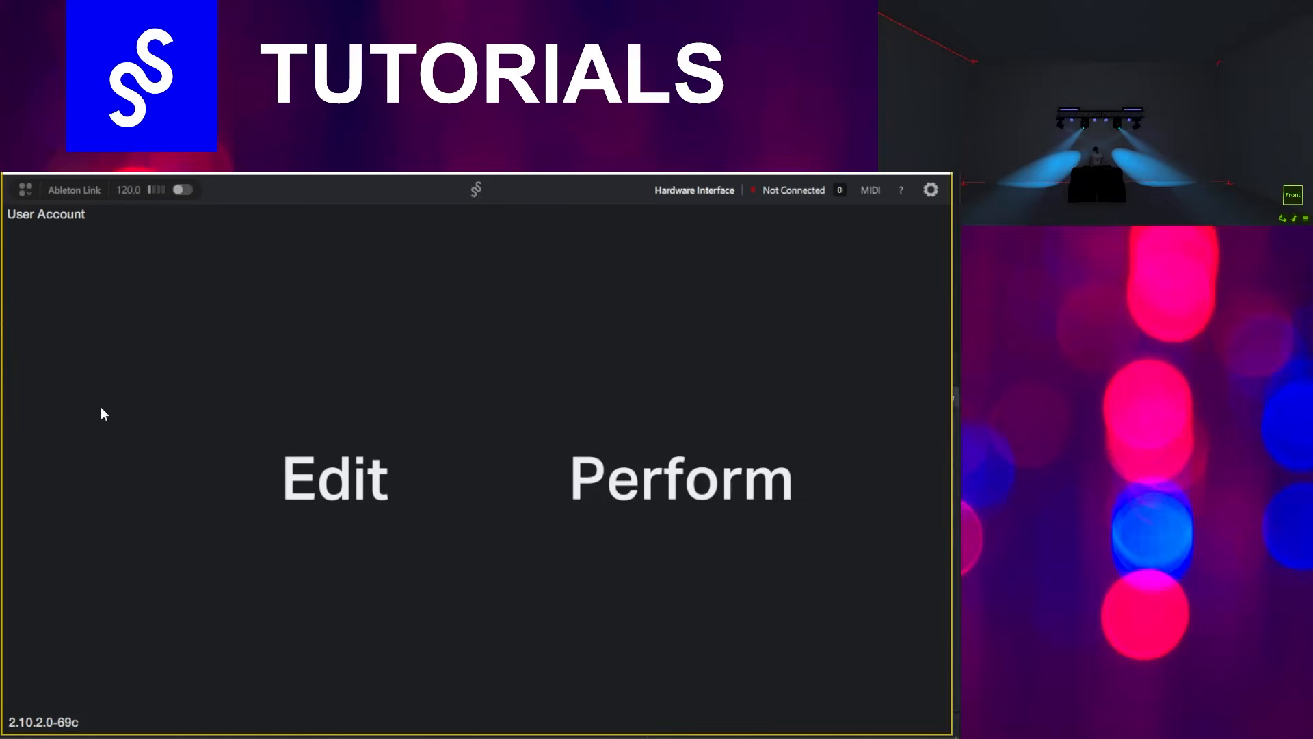
click(579, 498)
click(264, 528)
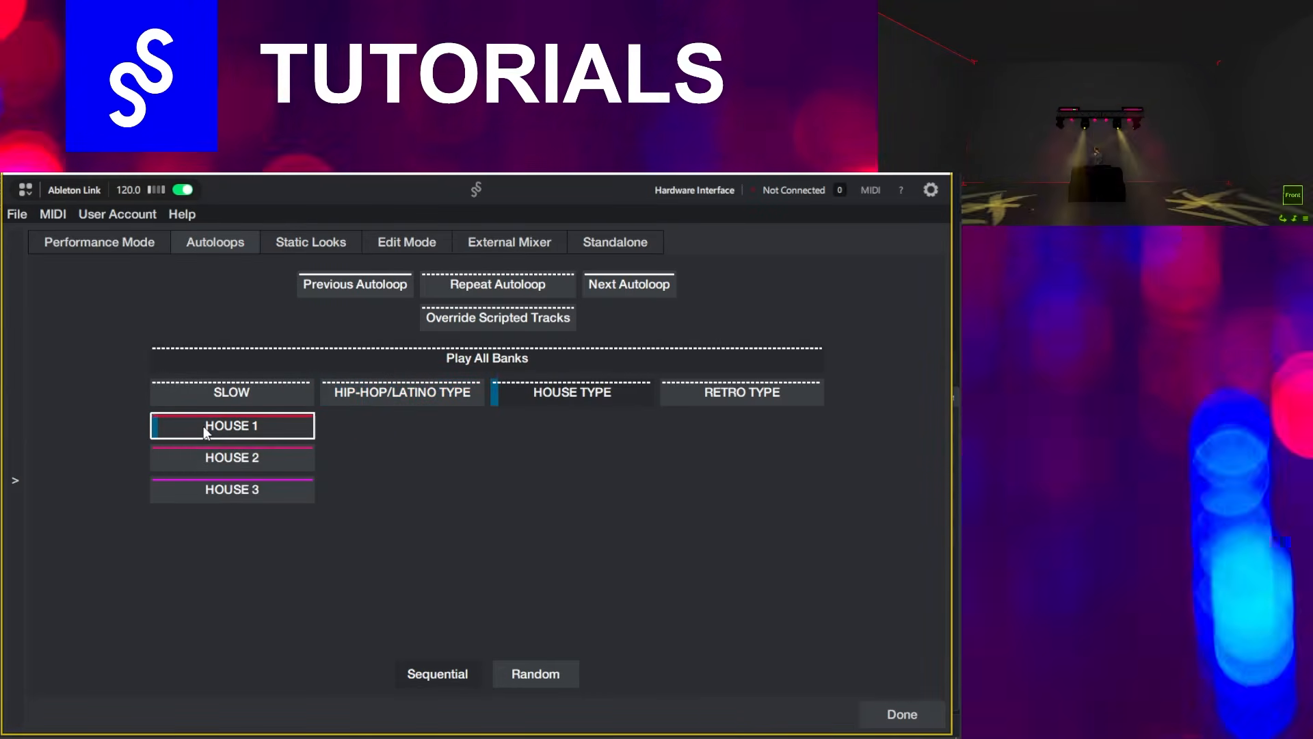
click(215, 466)
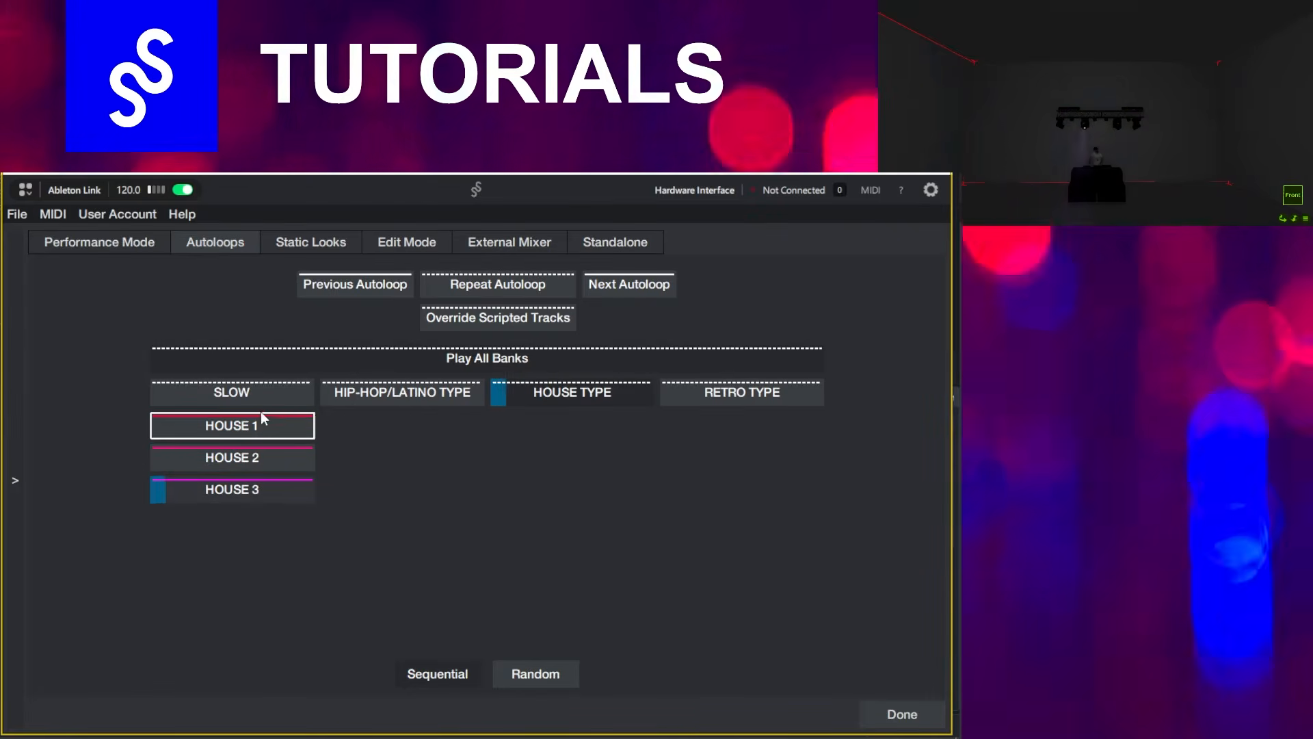
Play SLOW 1, SLOW 2, SLOW 3 and SLOW 4 in turn to review their gobos and movement.
click(264, 399)
click(265, 424)
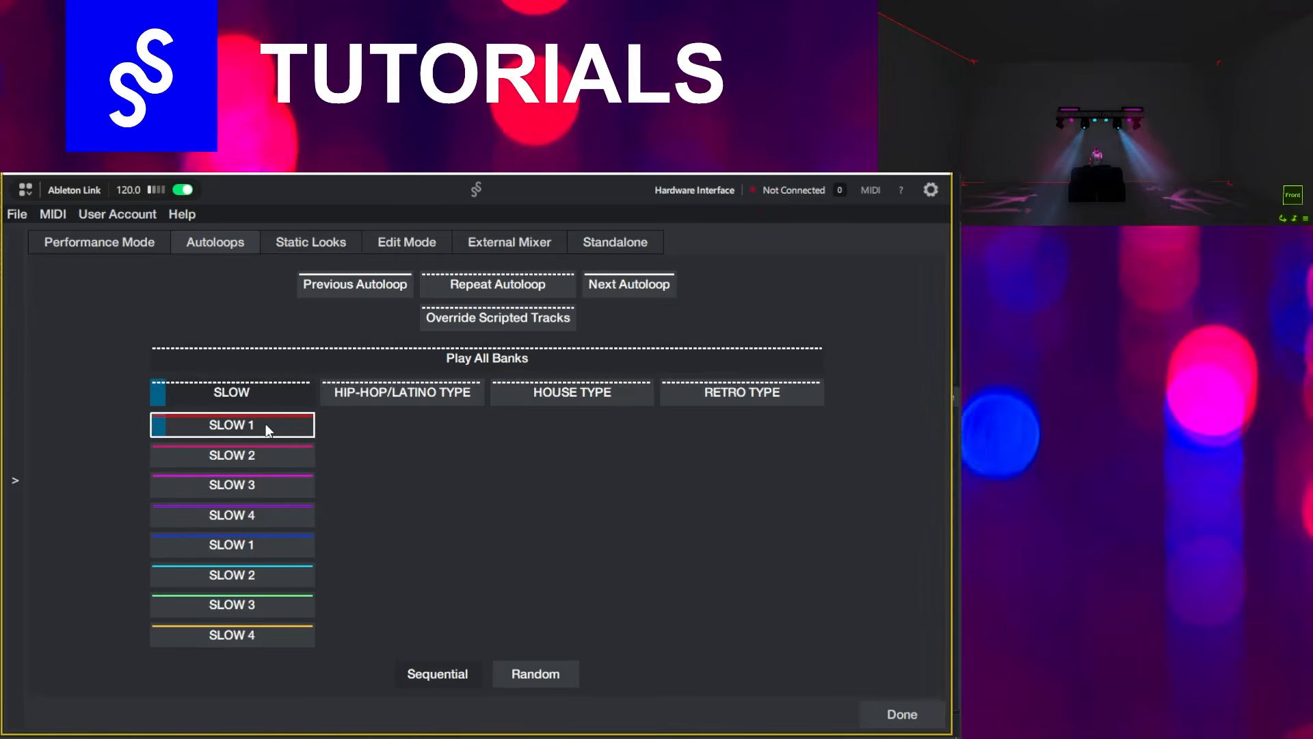
click(264, 454)
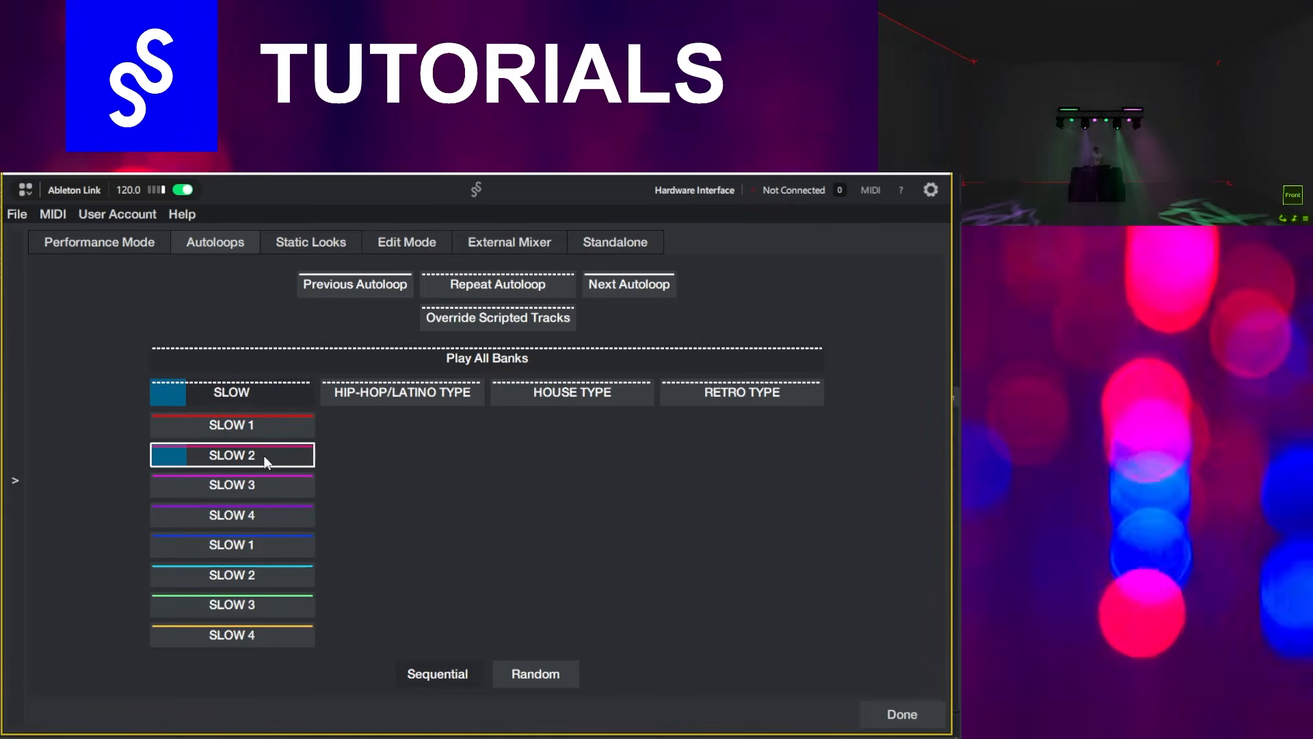
click(279, 486)
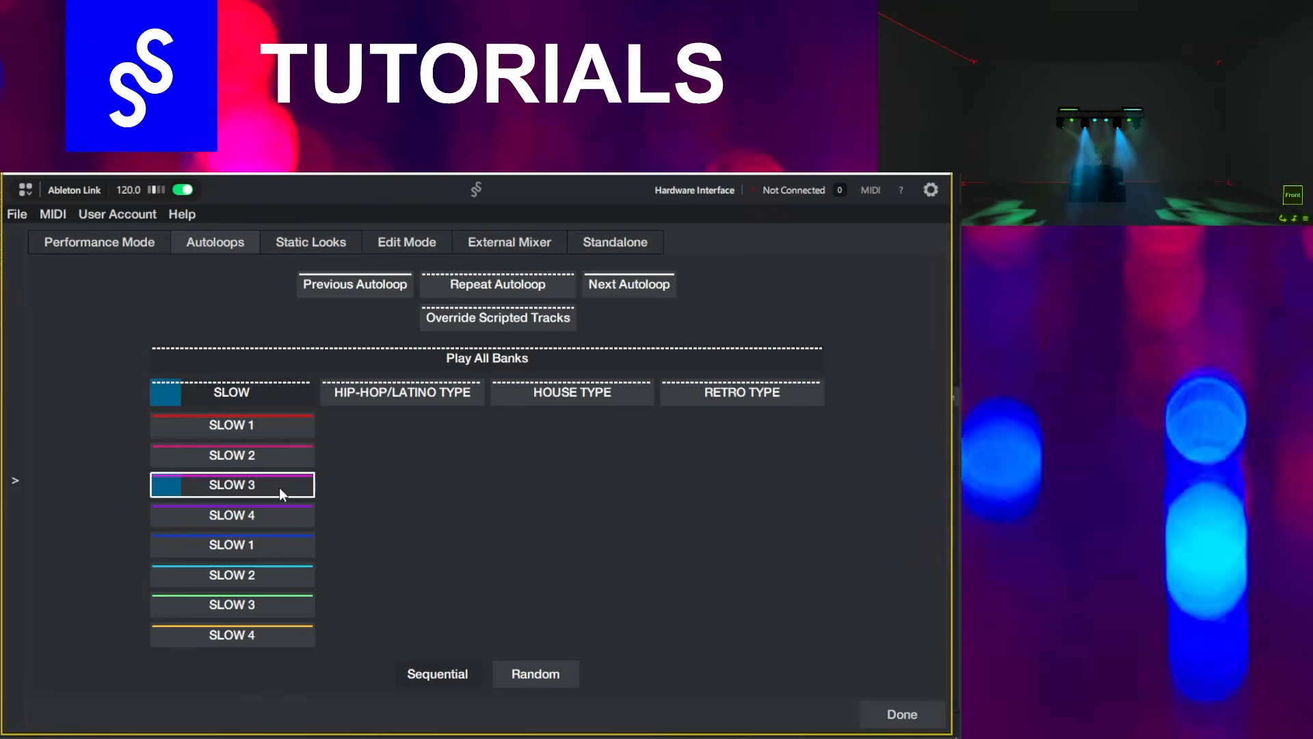
click(294, 522)
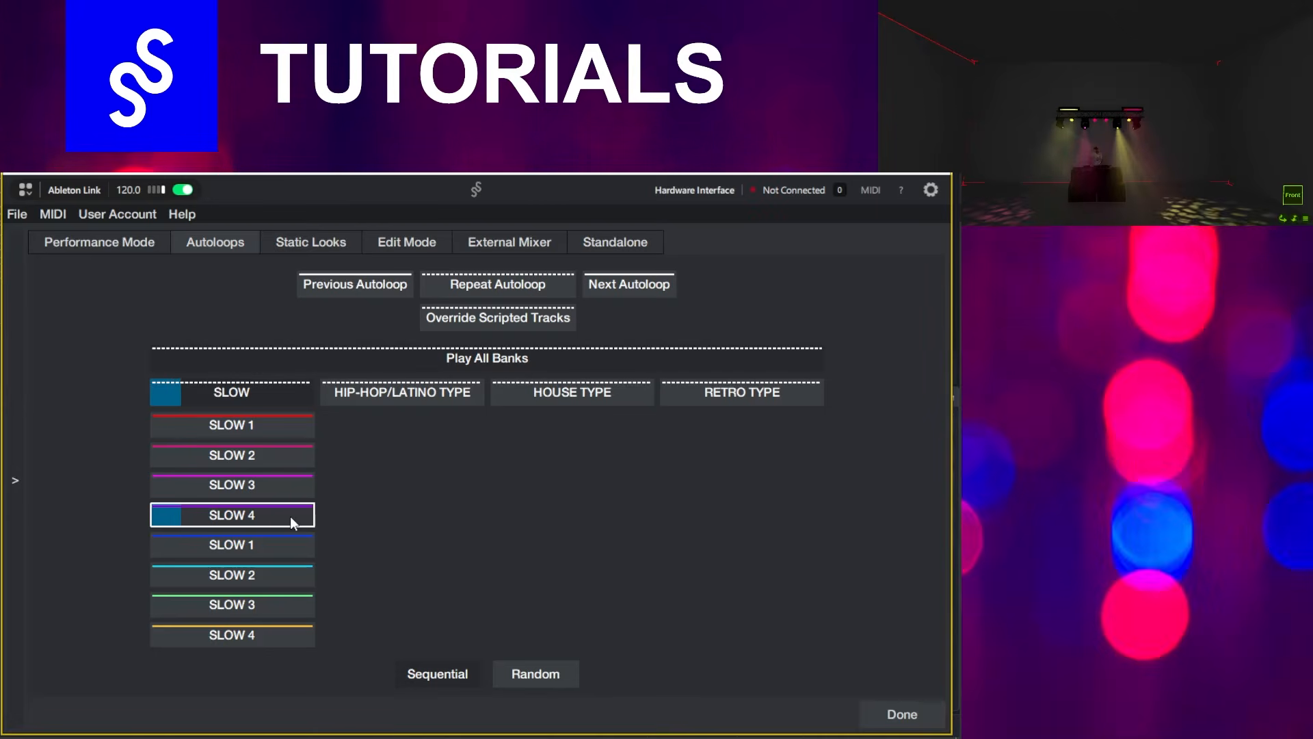
Return to the HOUSE TYPE bank and play its three autoloops to compare their gobos and movement.
click(534, 395)
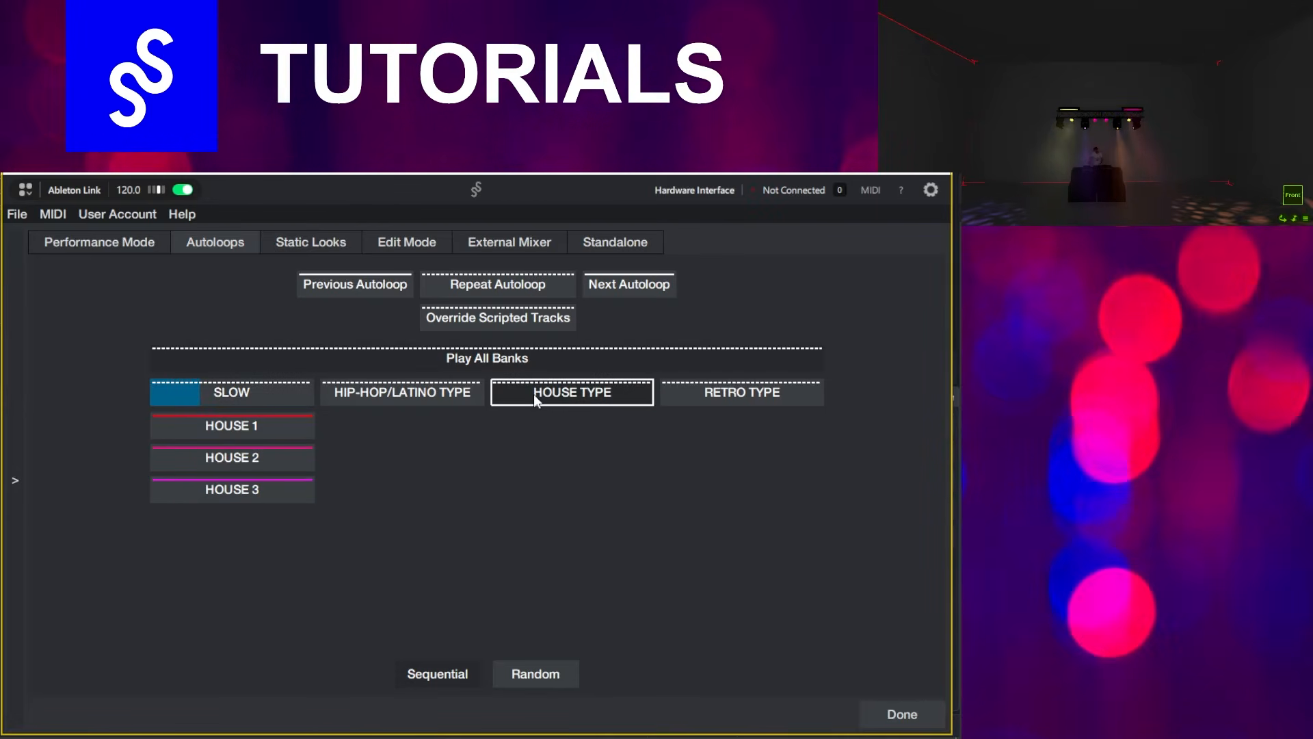
click(270, 425)
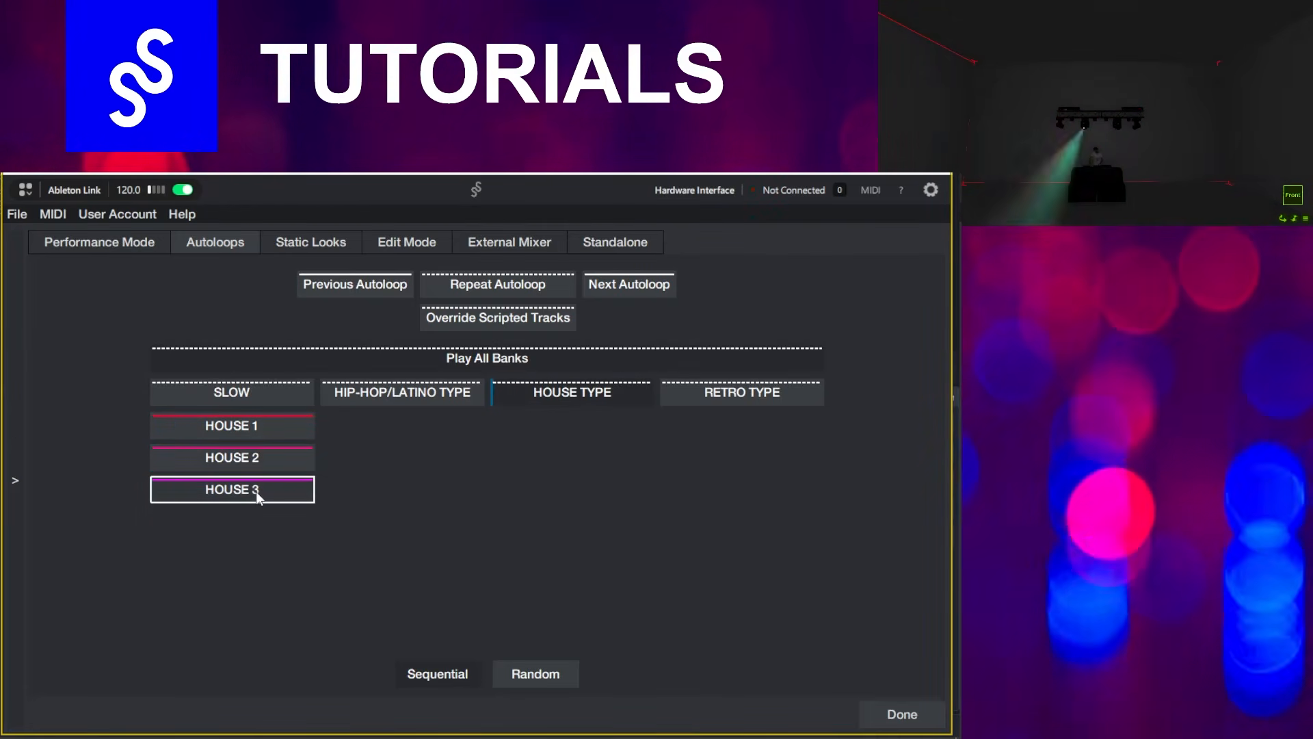
click(243, 461)
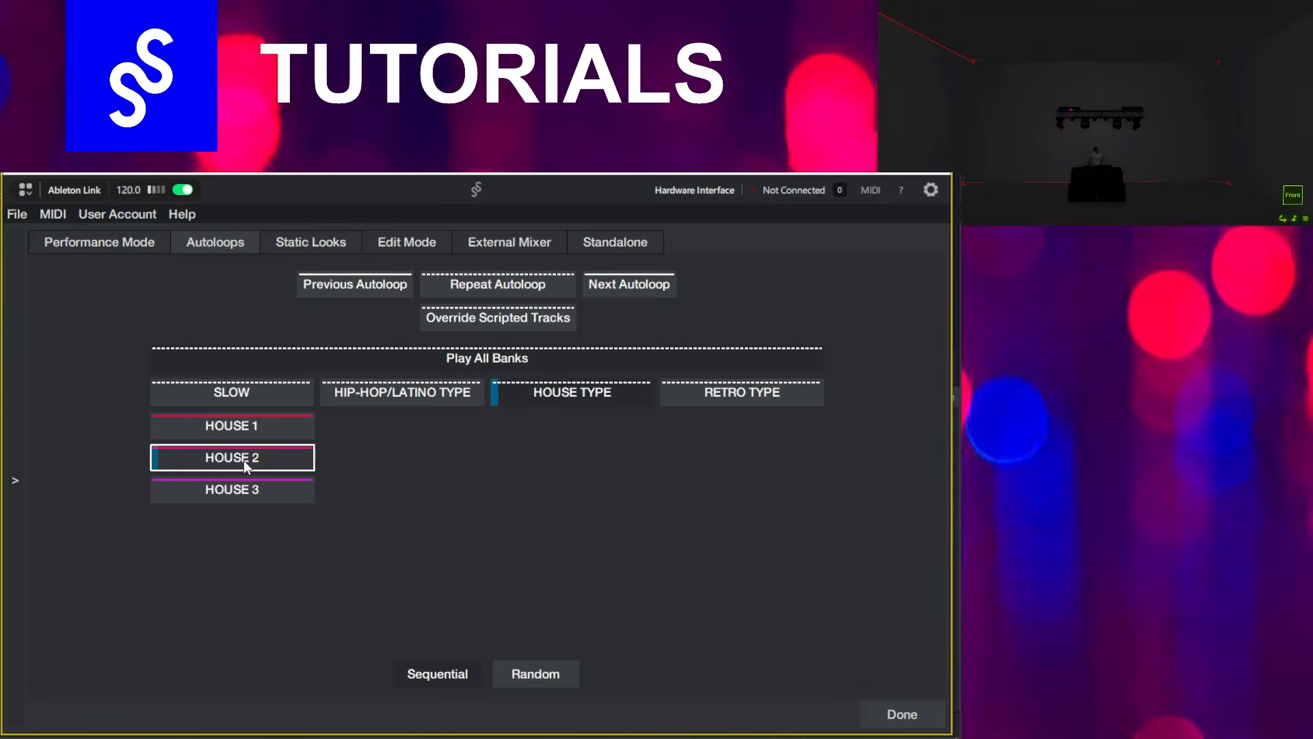
click(229, 429)
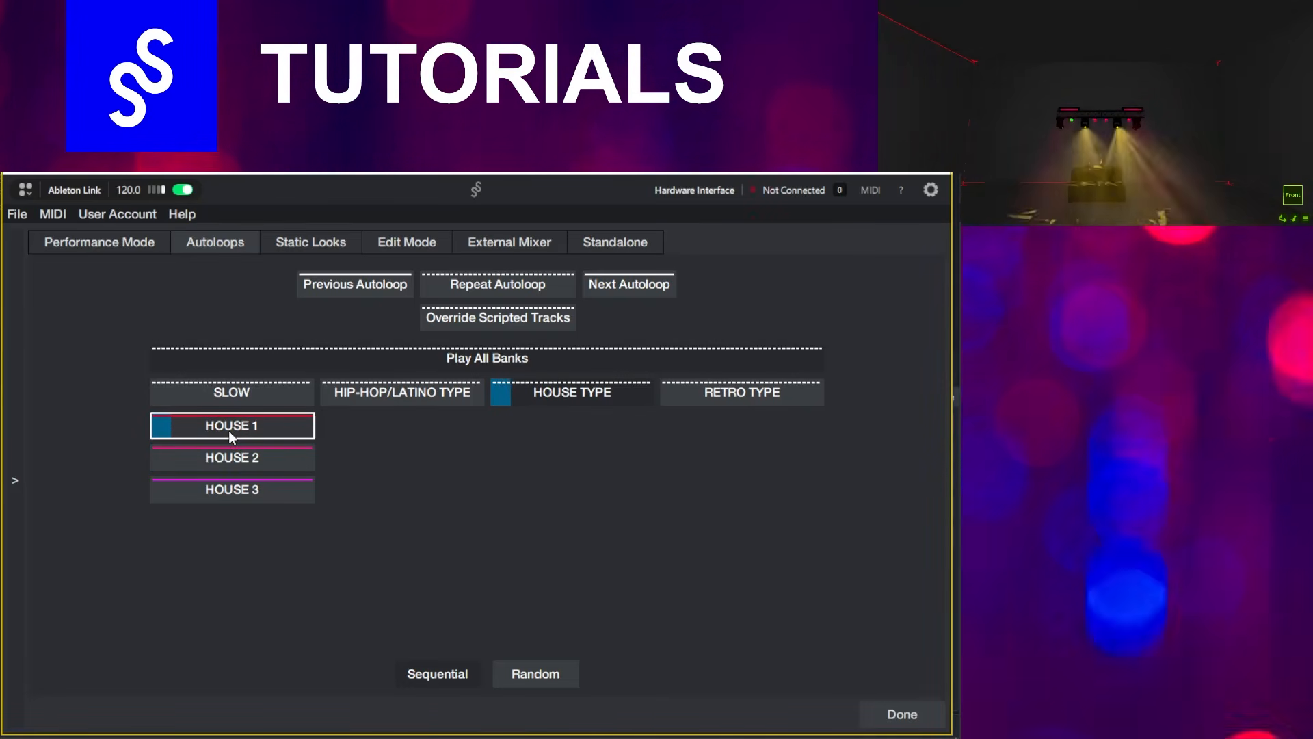
Replay several autoloops of the SLOW bank, finishing with SLOW 2.
click(256, 401)
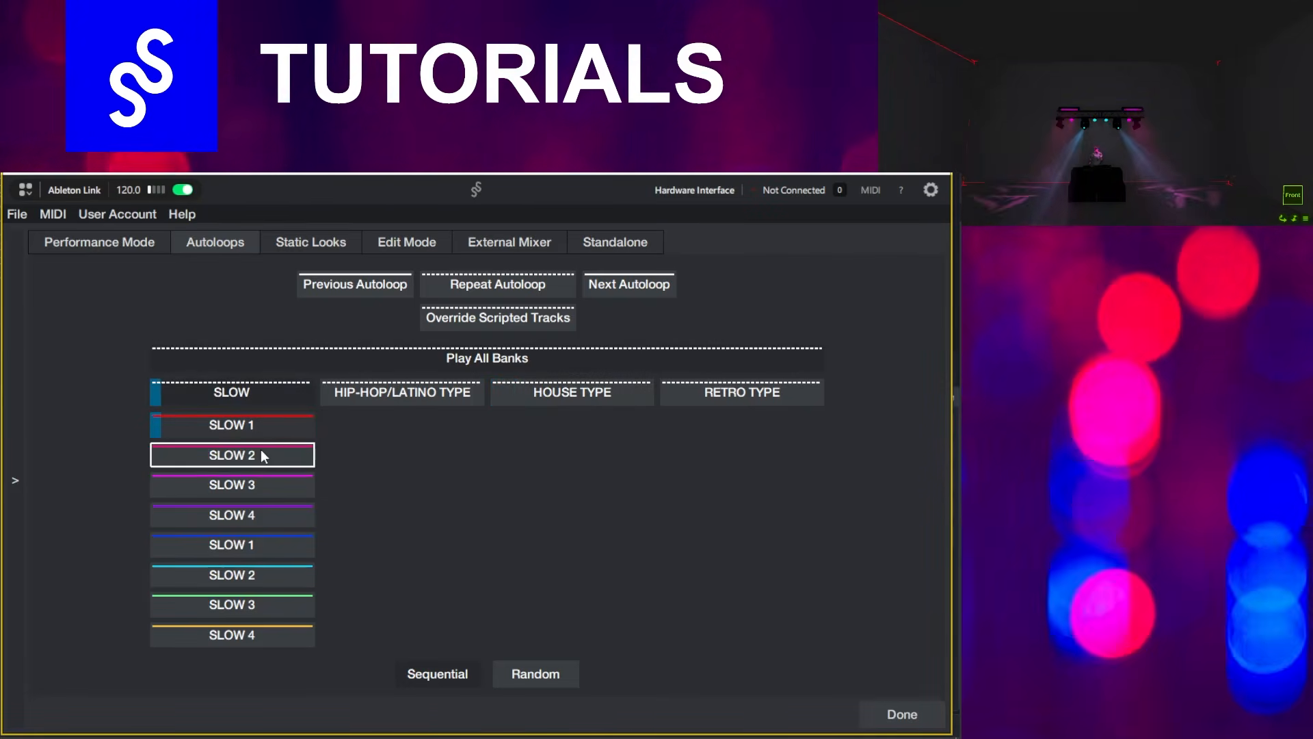
click(260, 479)
click(266, 514)
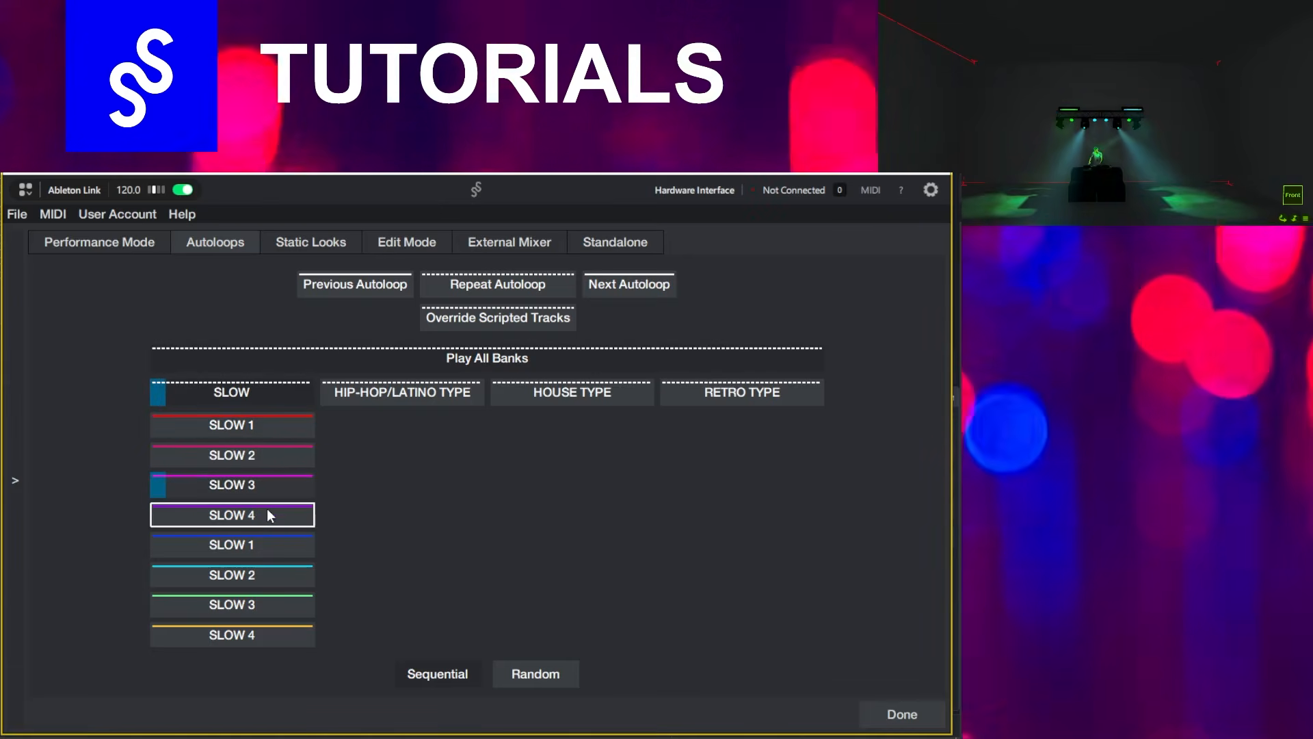
click(233, 457)
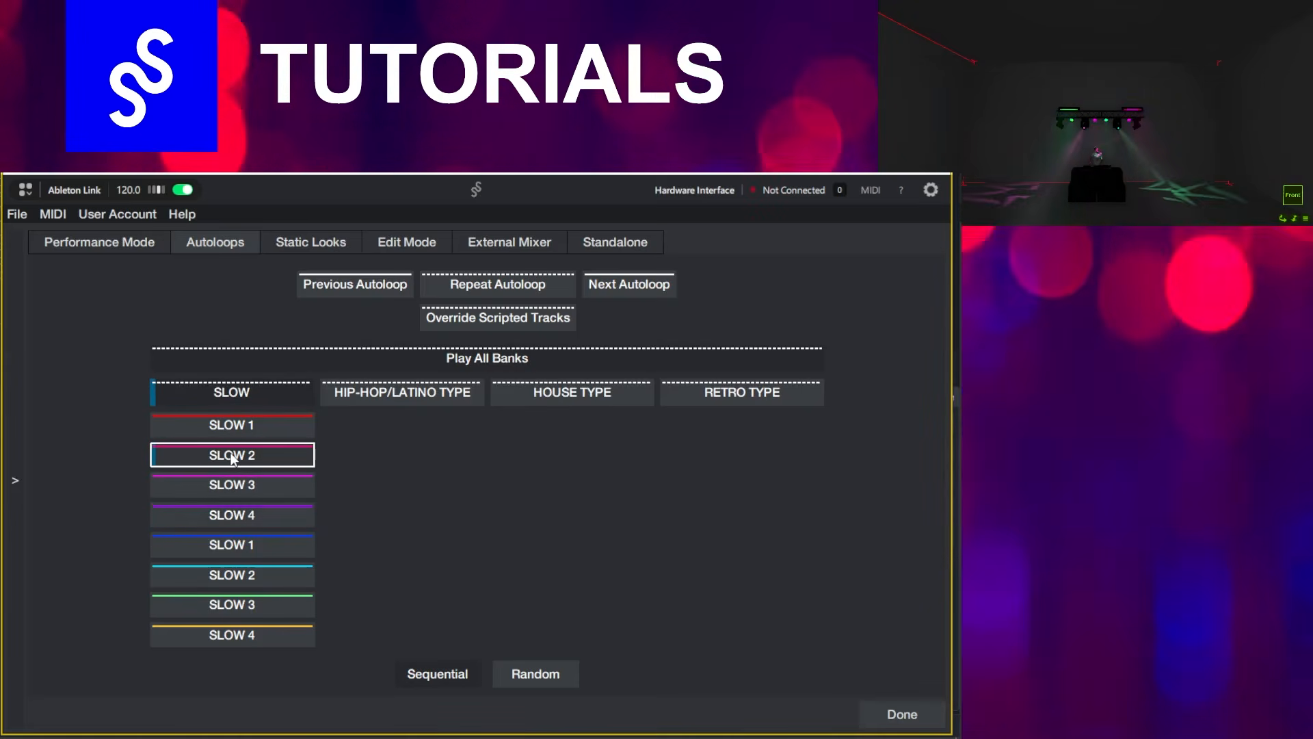